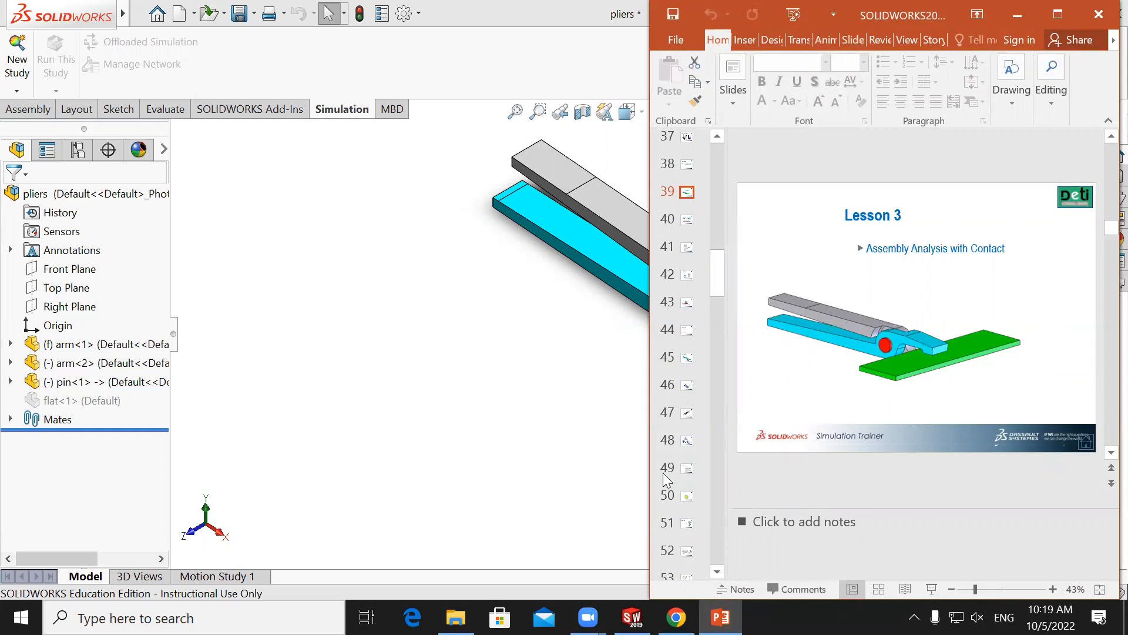
Switch to the pliers assembly in SOLIDWORKS, then collapse and re-explode ExplView1 of the Default configuration.
left_click(589, 386)
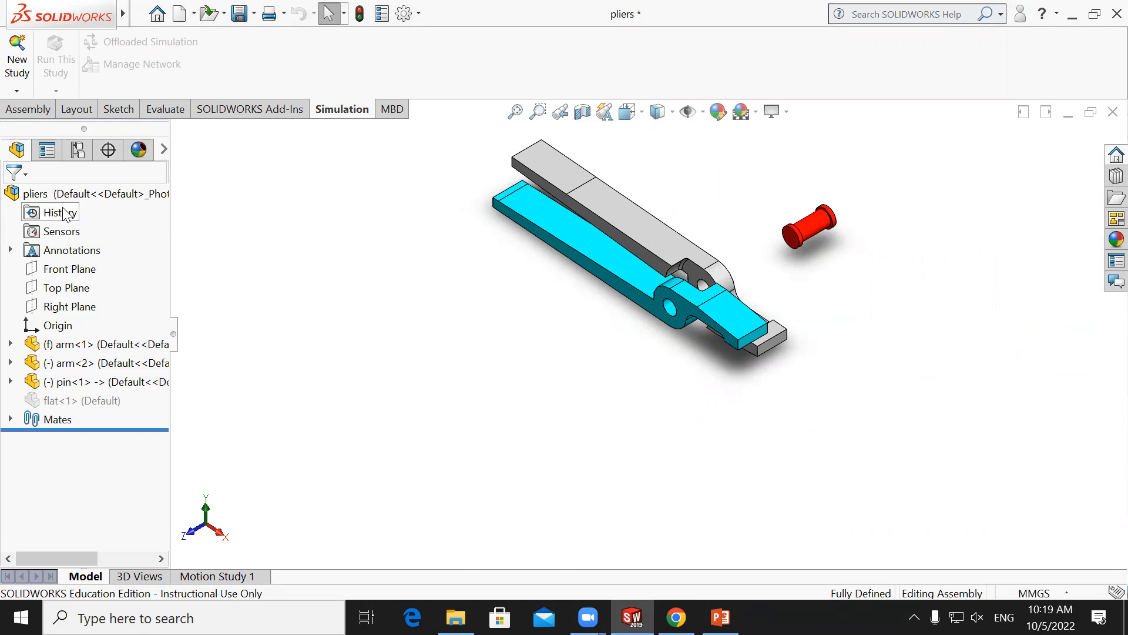
left_click(80, 152)
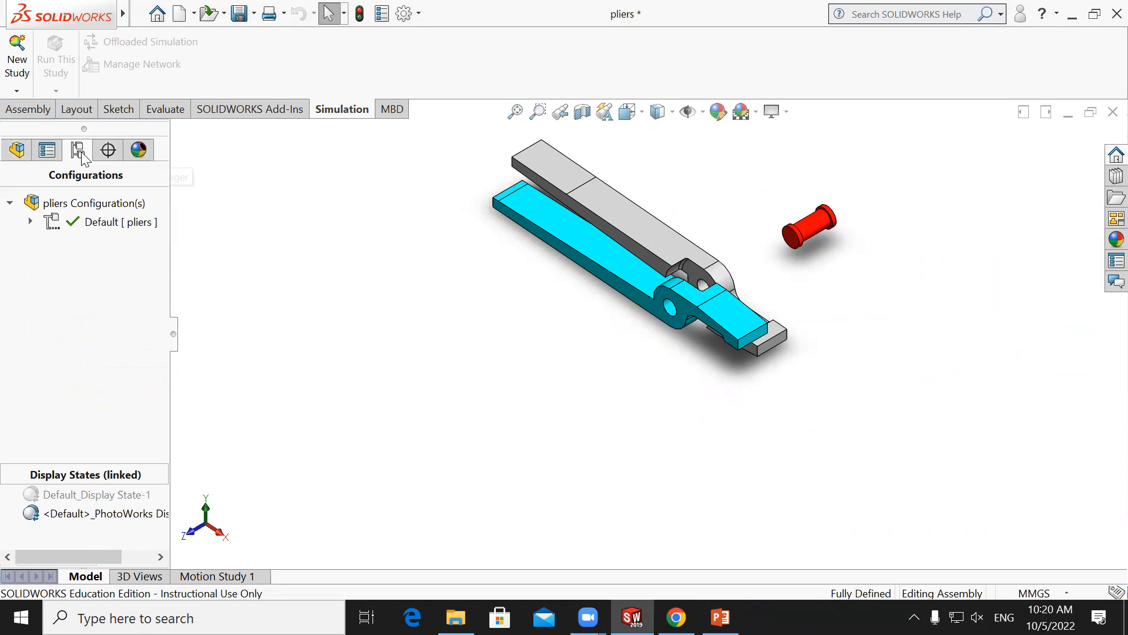
double_click(107, 227)
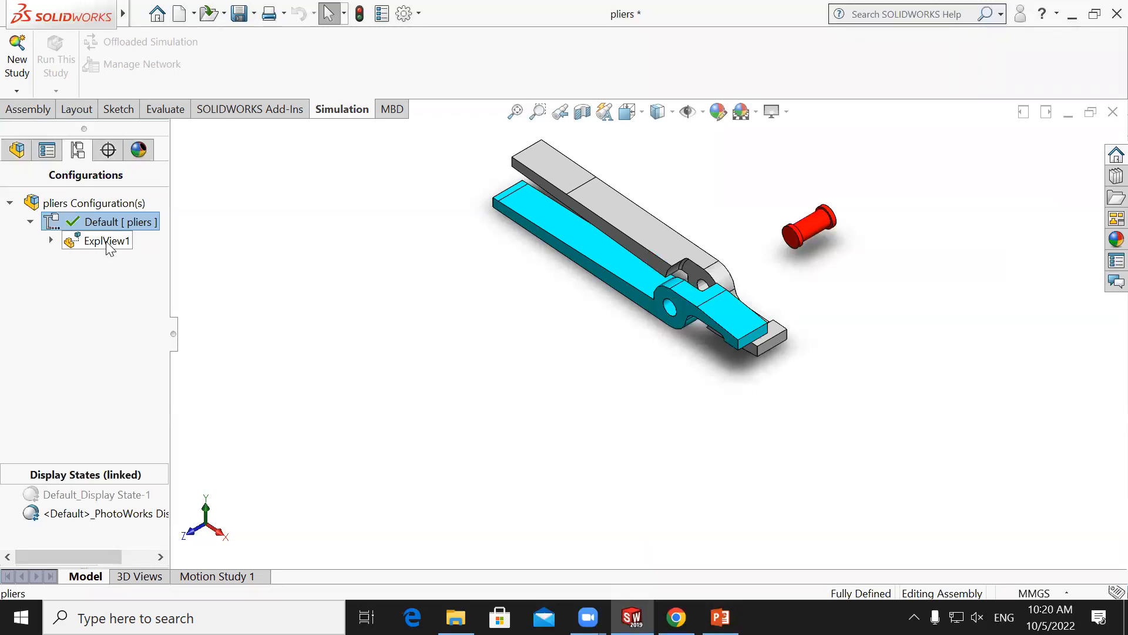
right_click(107, 242)
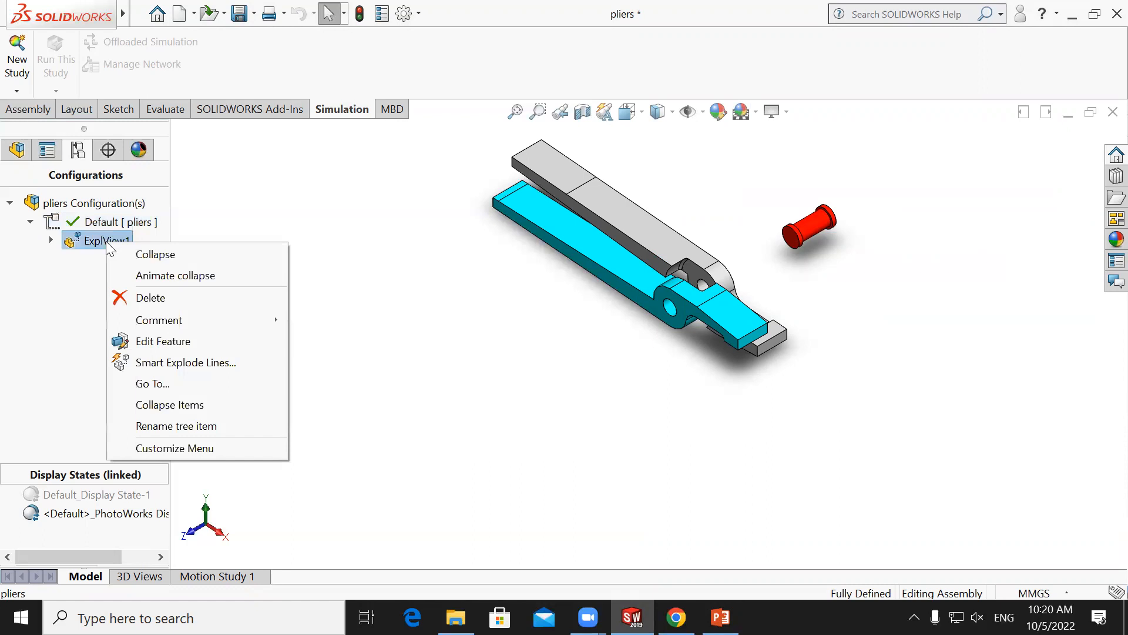
left_click(165, 254)
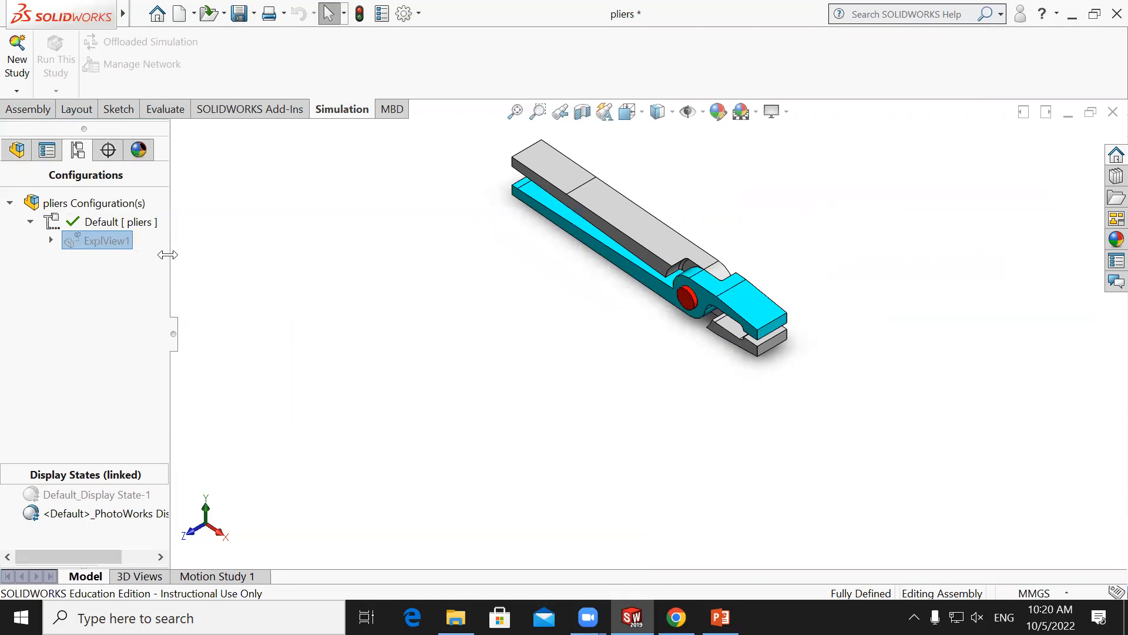
right_click(115, 245)
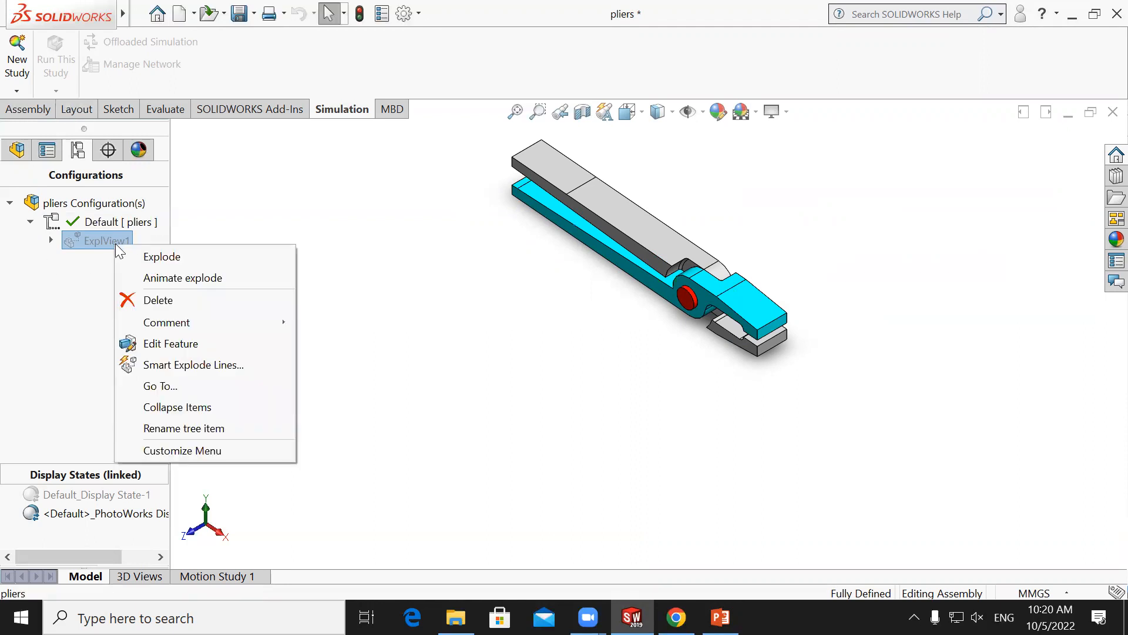
left_click(175, 255)
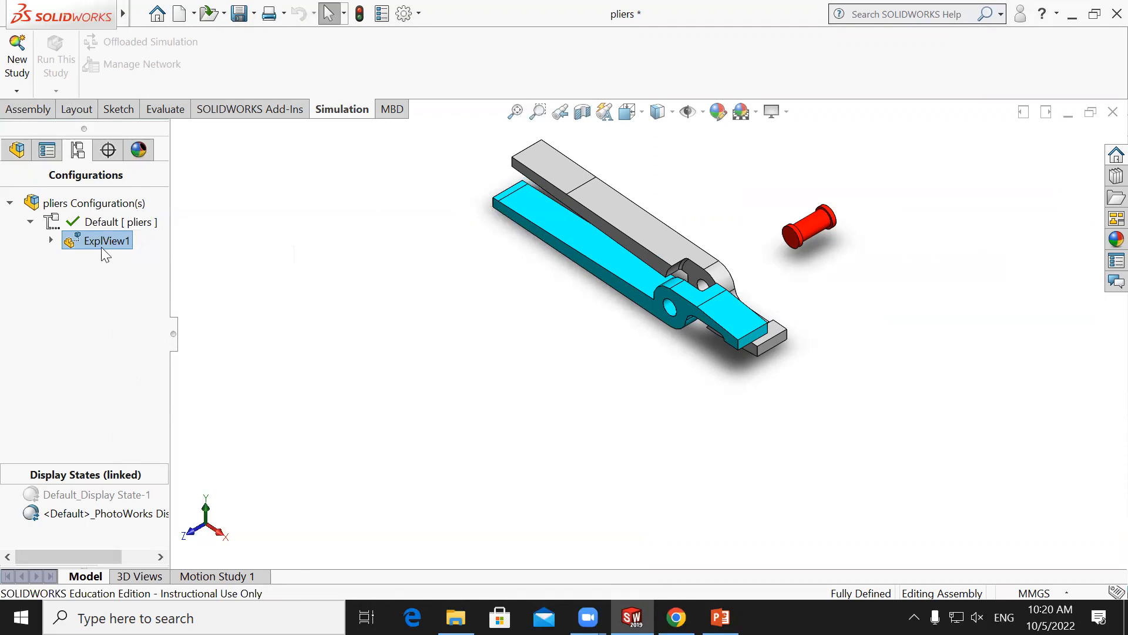
Move the cyan arm farther away from the grey arm in Explode Step1 of the exploded view.
left_click(51, 240)
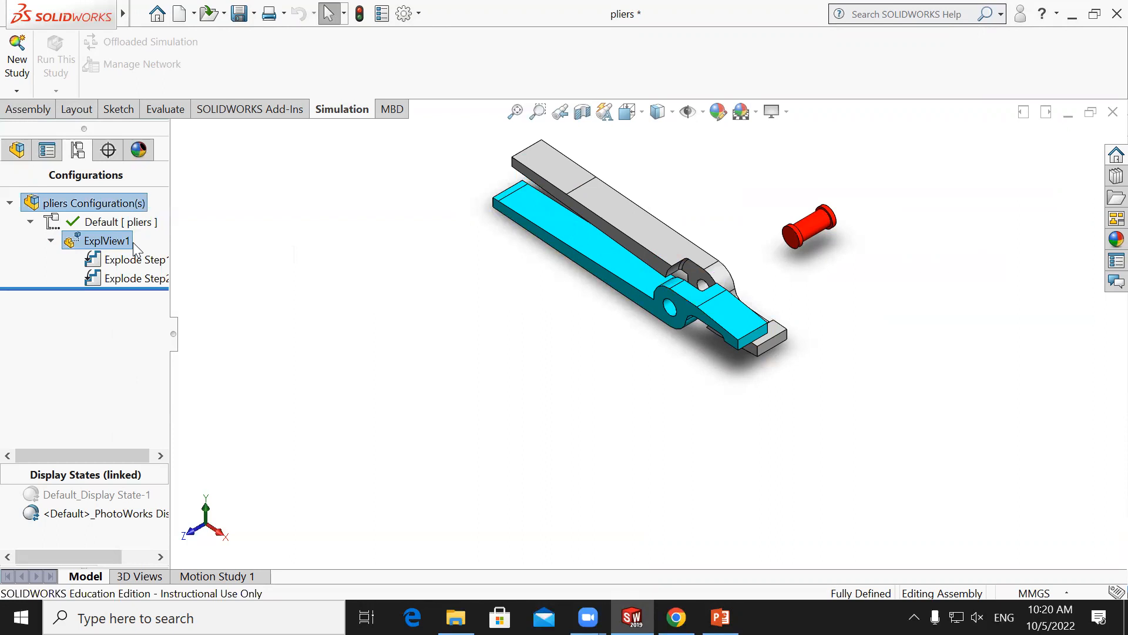
left_click(130, 262)
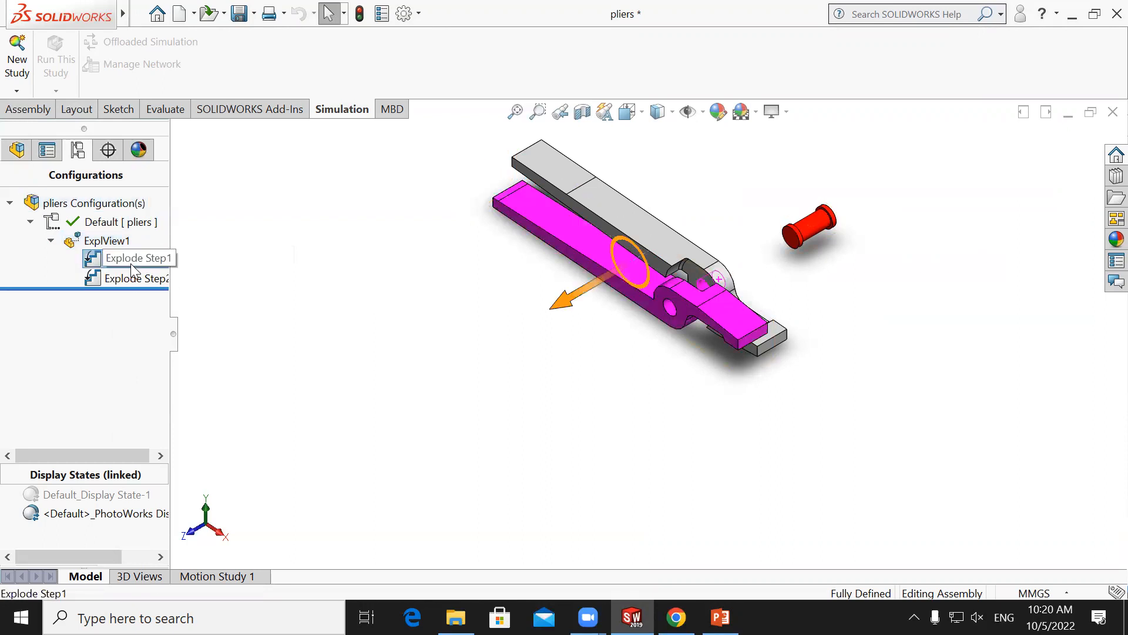
left_click_drag(599, 312, 511, 332)
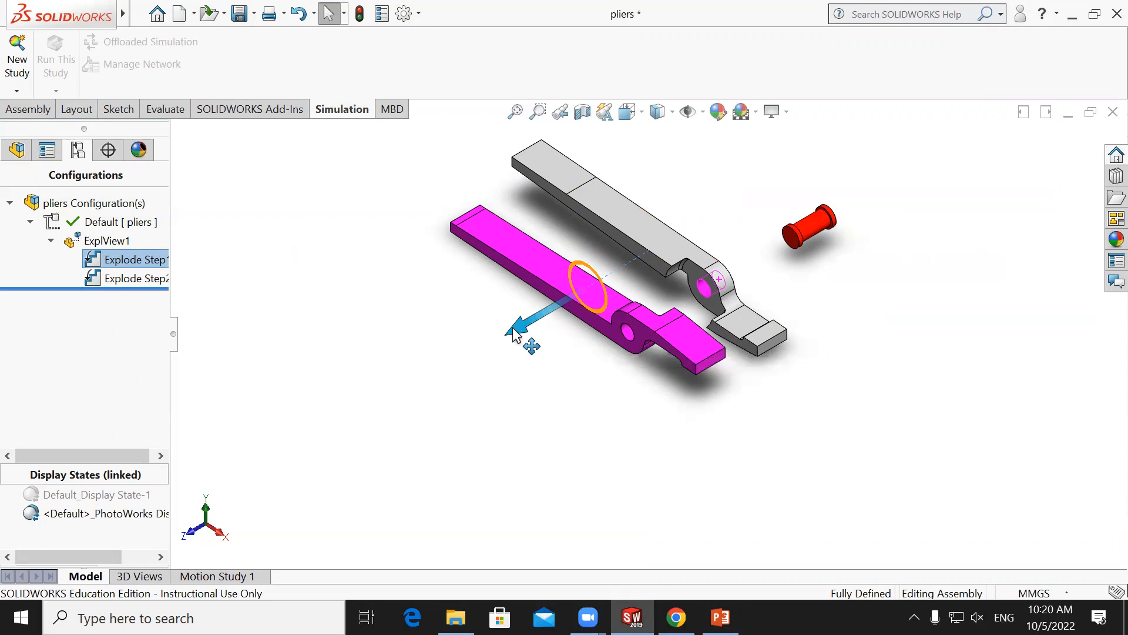
left_click(321, 277)
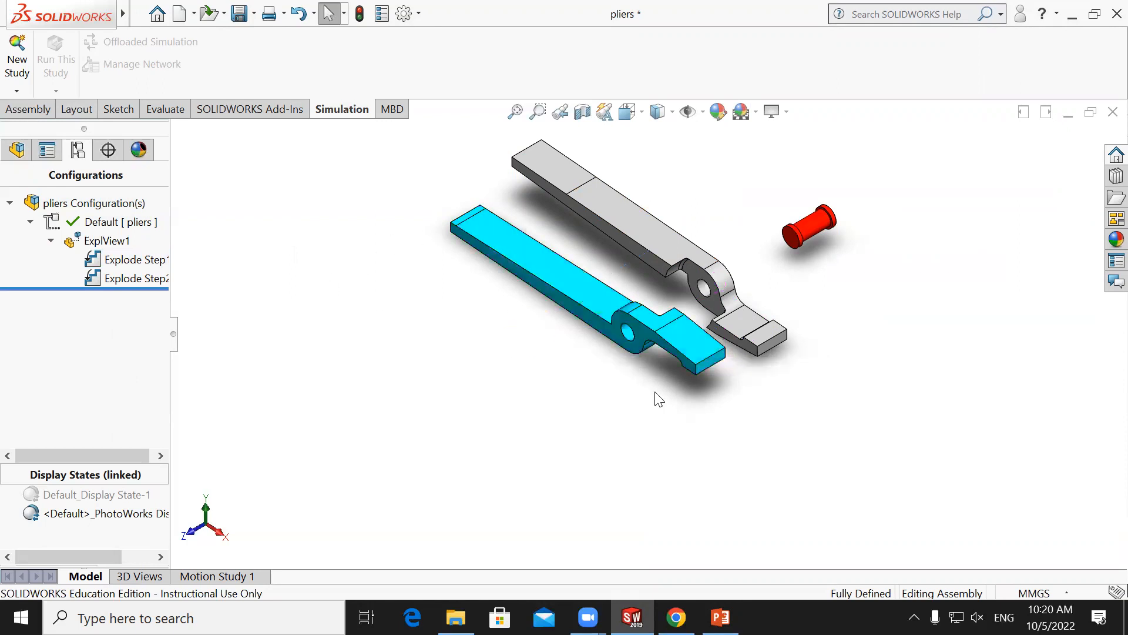
Move the red pin closer to the grey arm in Explode Step2 of the exploded view.
left_click(136, 279)
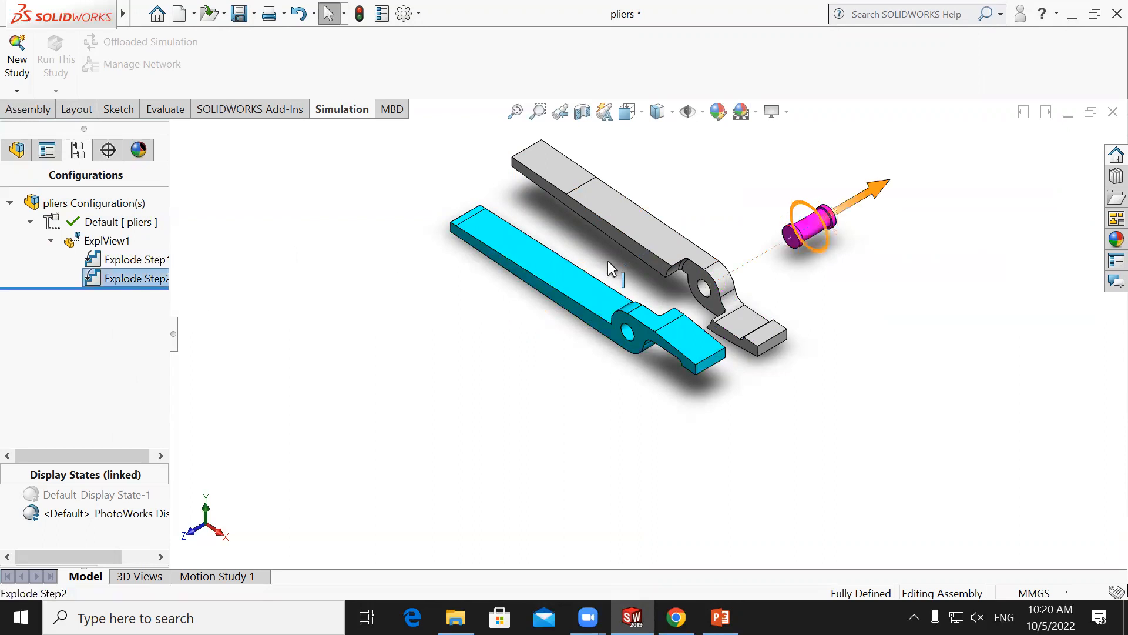
mouse_move(844, 207)
left_mouse_down()
mouse_move(823, 216)
mouse_move(817, 205)
mouse_move(831, 219)
left_mouse_up()
left_click(324, 217)
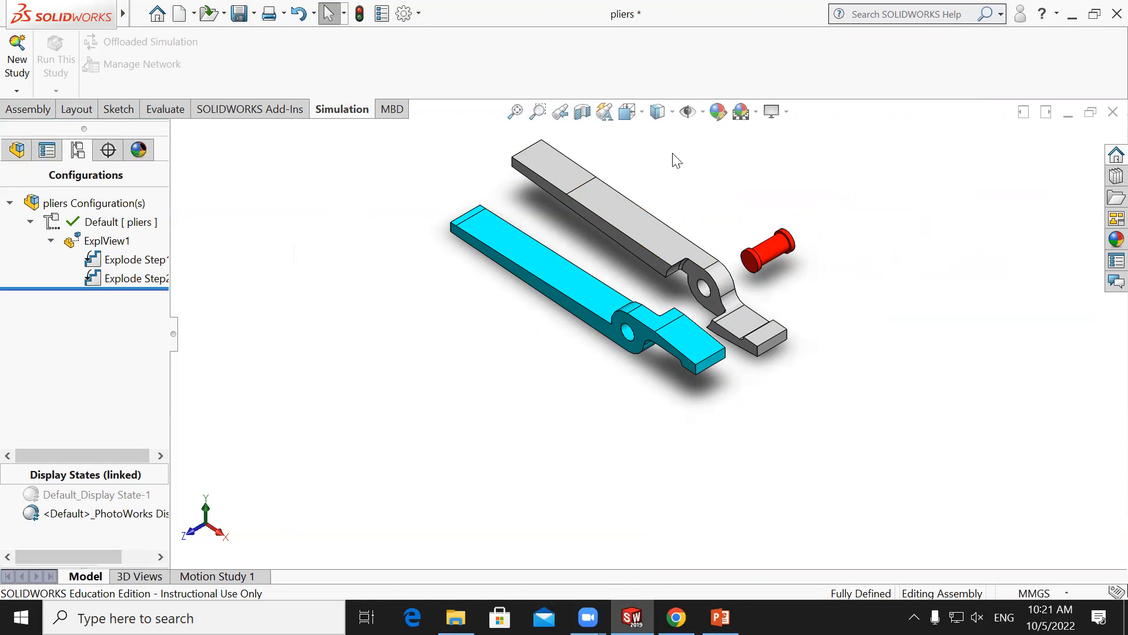
left_click(51, 242)
left_click(30, 222)
Unsuppress the flat component in the pliers assembly.
left_click(18, 152)
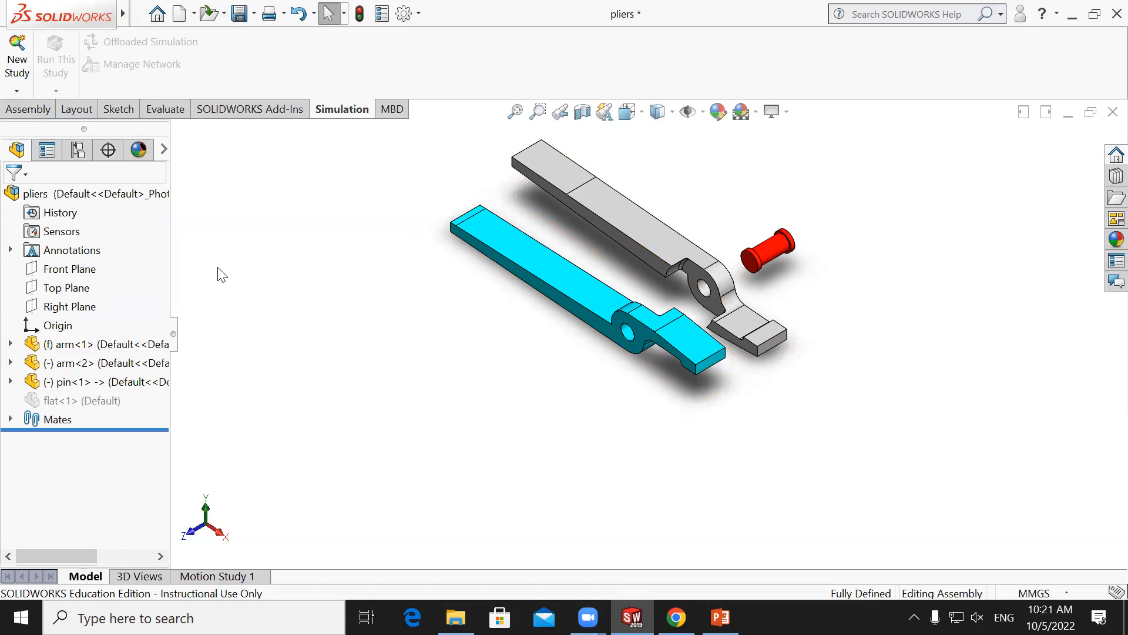
left_click(110, 398)
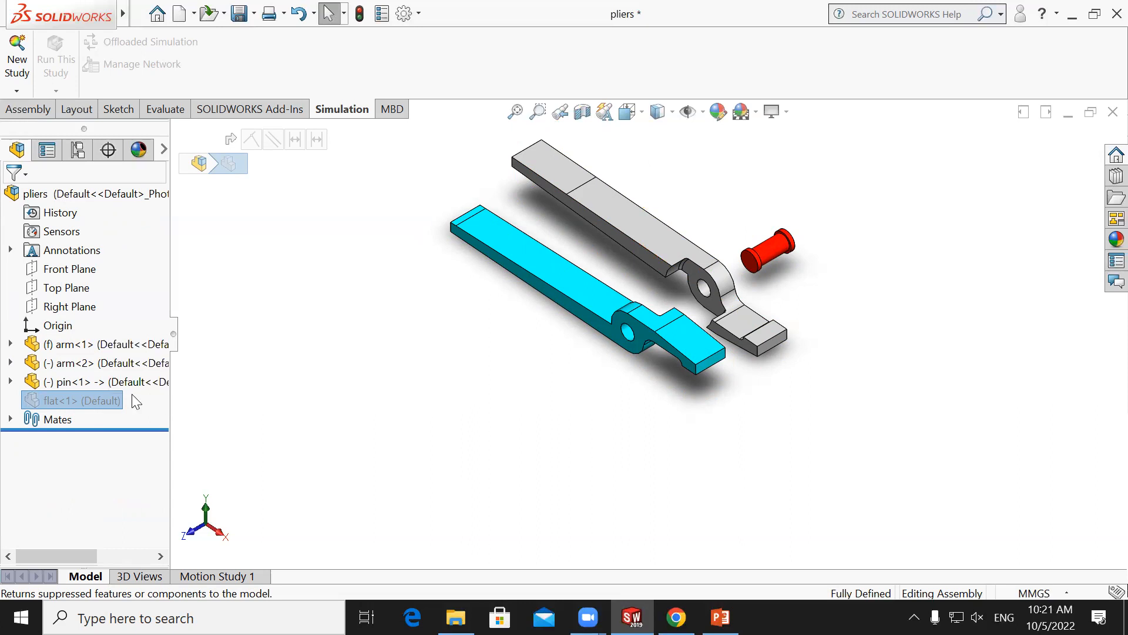
right_click(87, 398)
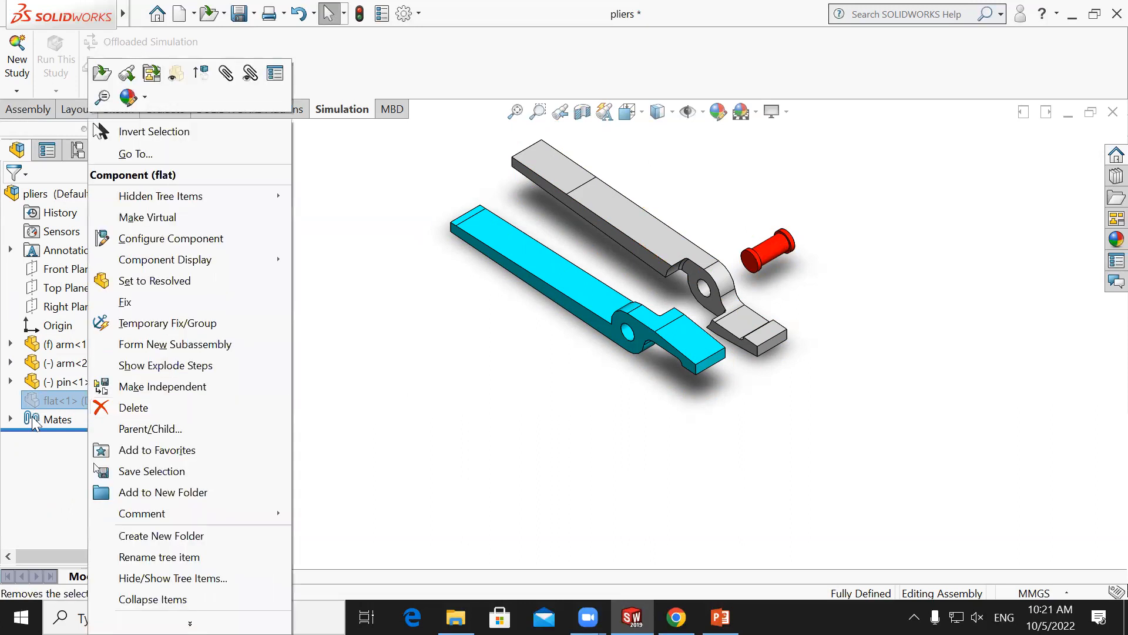
left_click(64, 399)
right_click(64, 400)
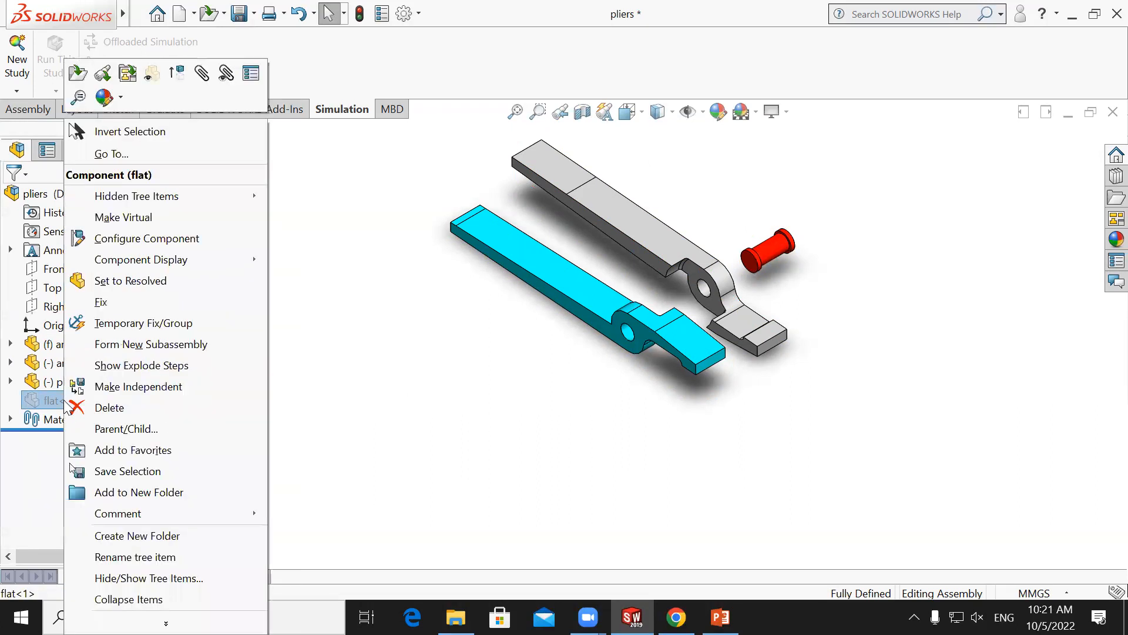
left_click(174, 79)
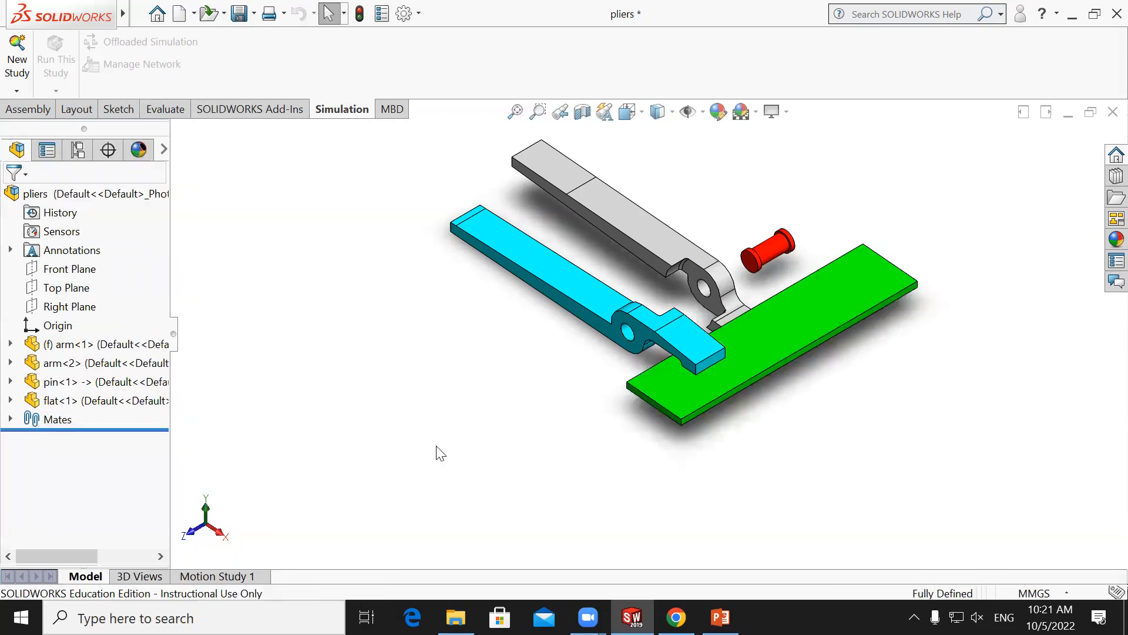
Collapse the exploded view of the Default configuration to bring the pliers parts back together.
left_click(78, 150)
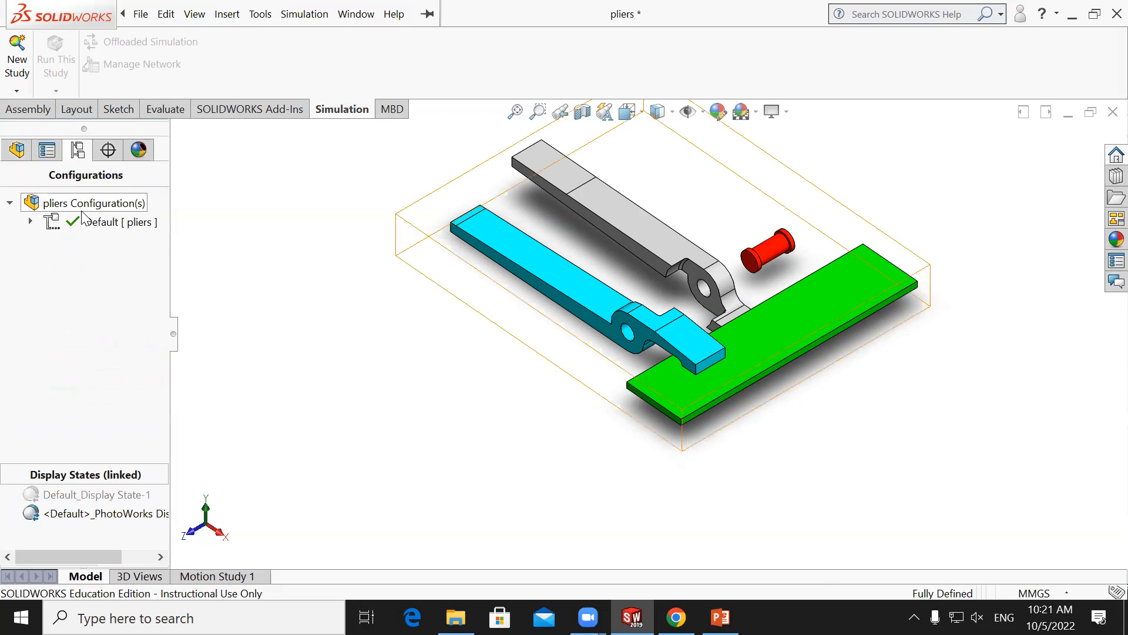
left_click(30, 221)
right_click(93, 241)
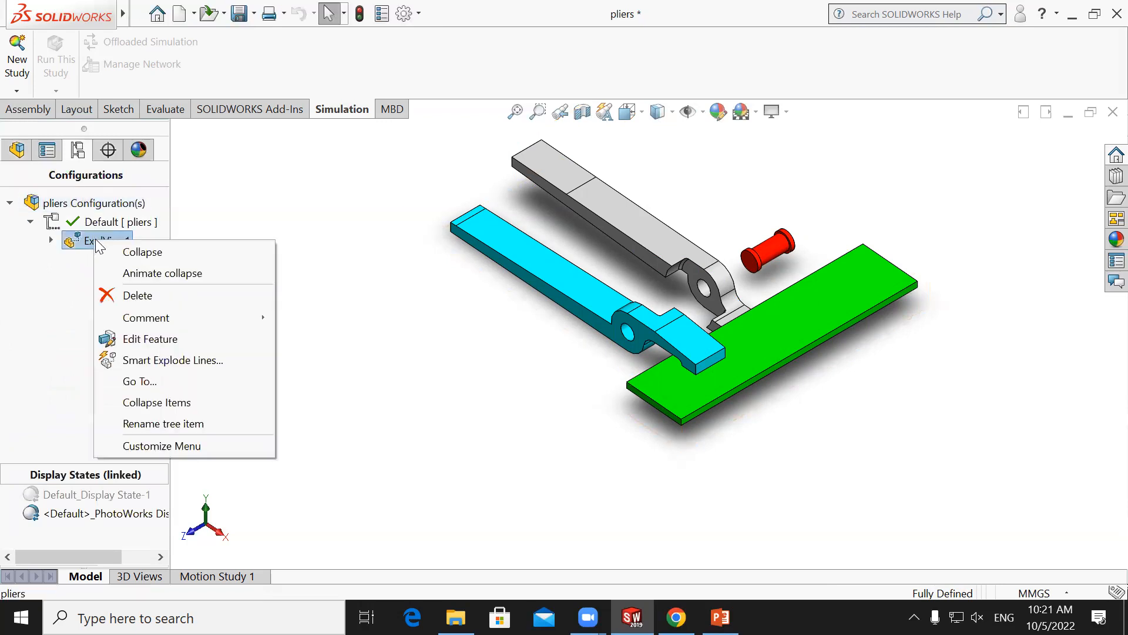
left_click(142, 251)
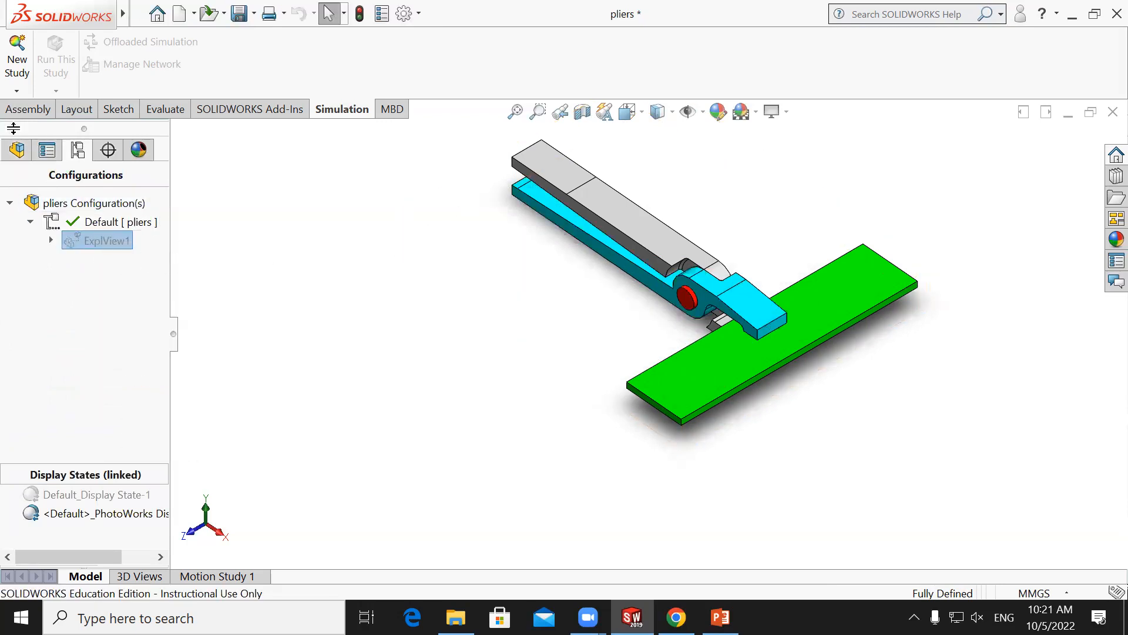
Suppress the flat component held between the jaws of the pliers.
left_click(14, 152)
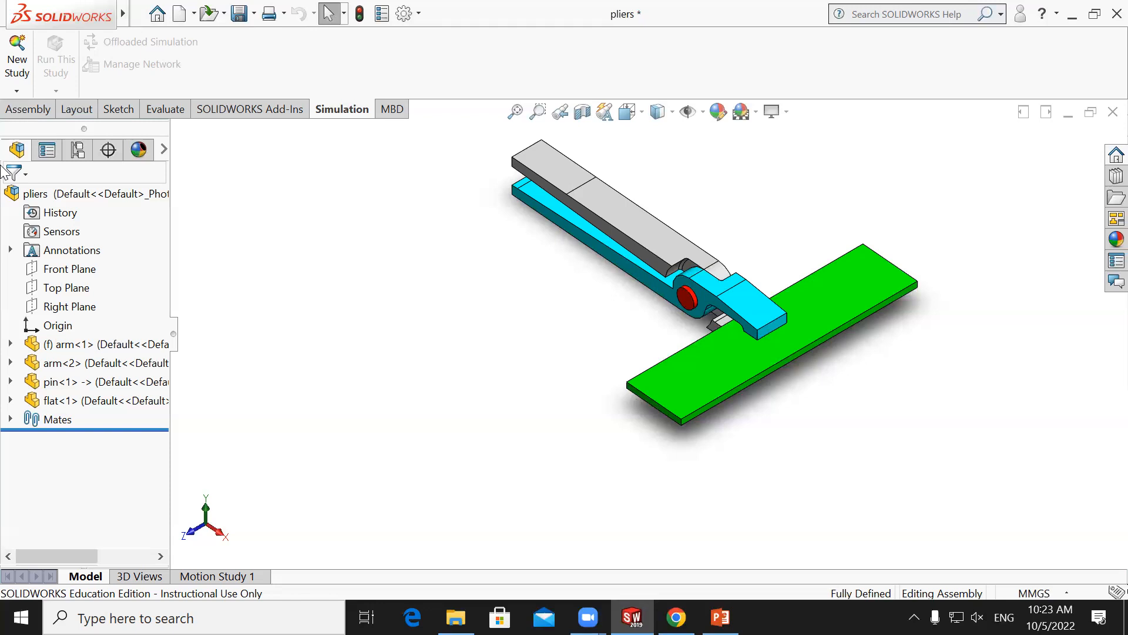
right_click(59, 401)
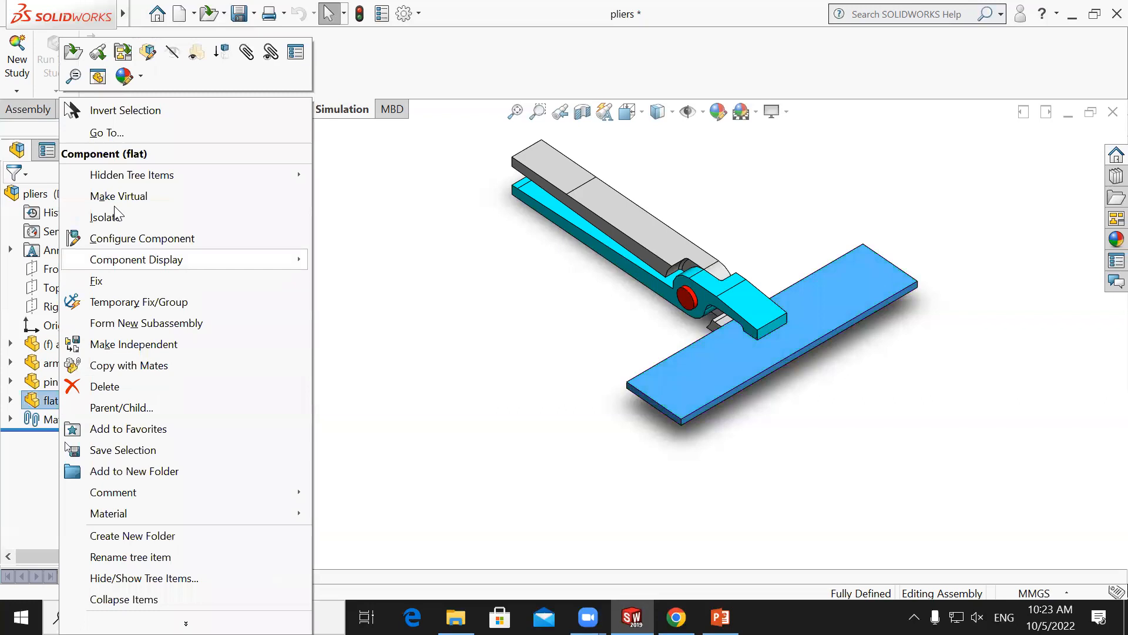
left_click(225, 53)
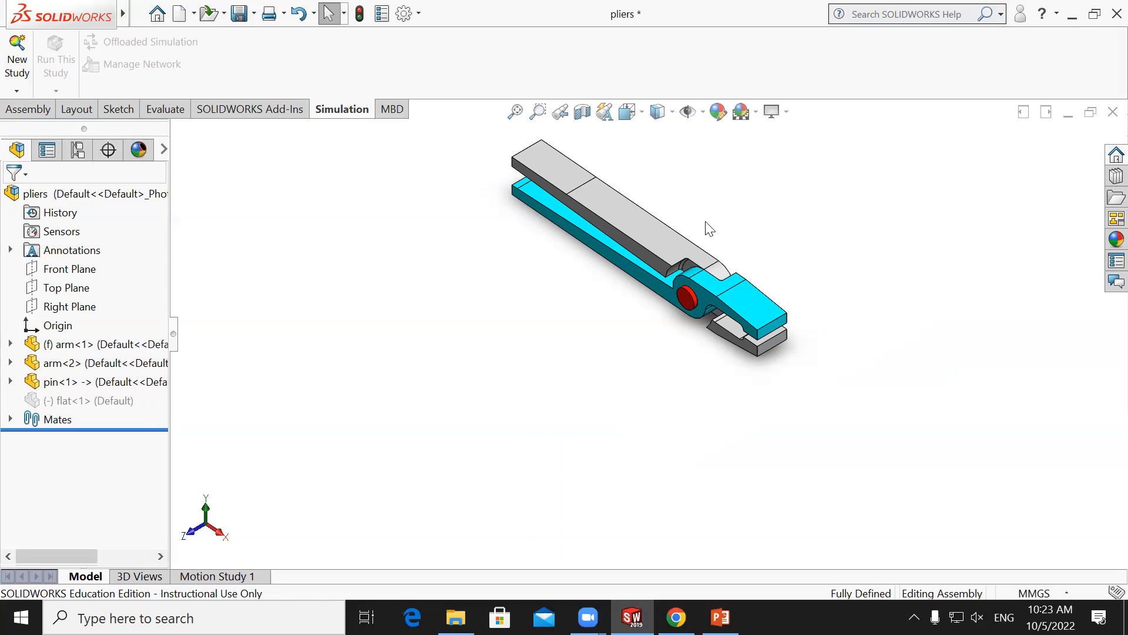
Examine the inner jaw faces of both arms where the pliers grip the flat part.
scroll(705, 221, "up", 2)
scroll(706, 221, "down", 2)
scroll(622, 303, "down", 3)
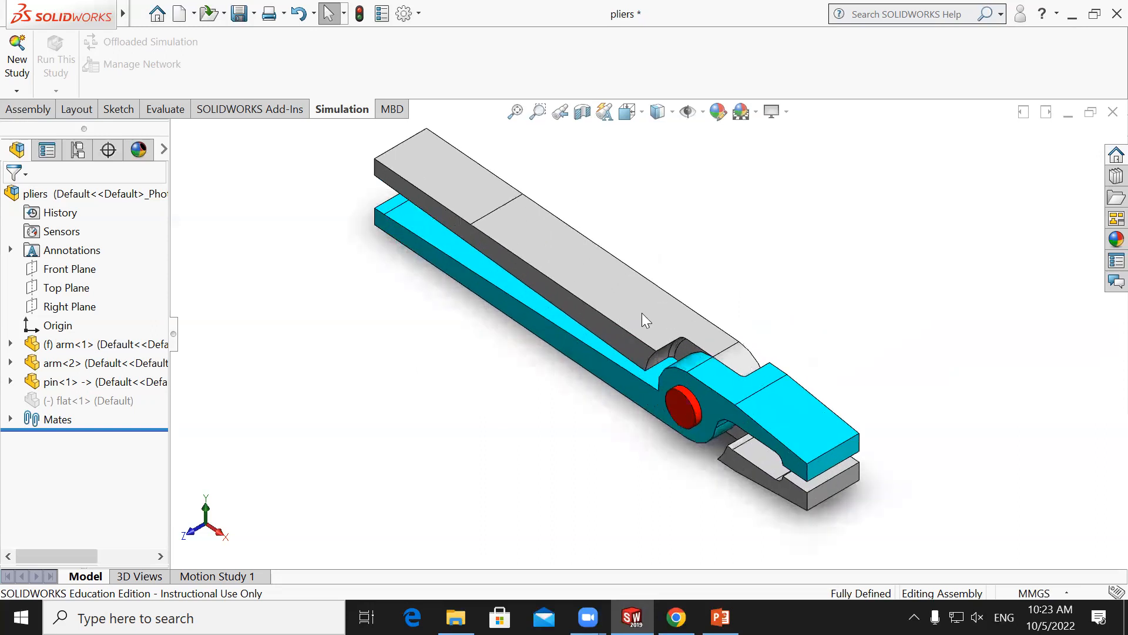
left_click(815, 482)
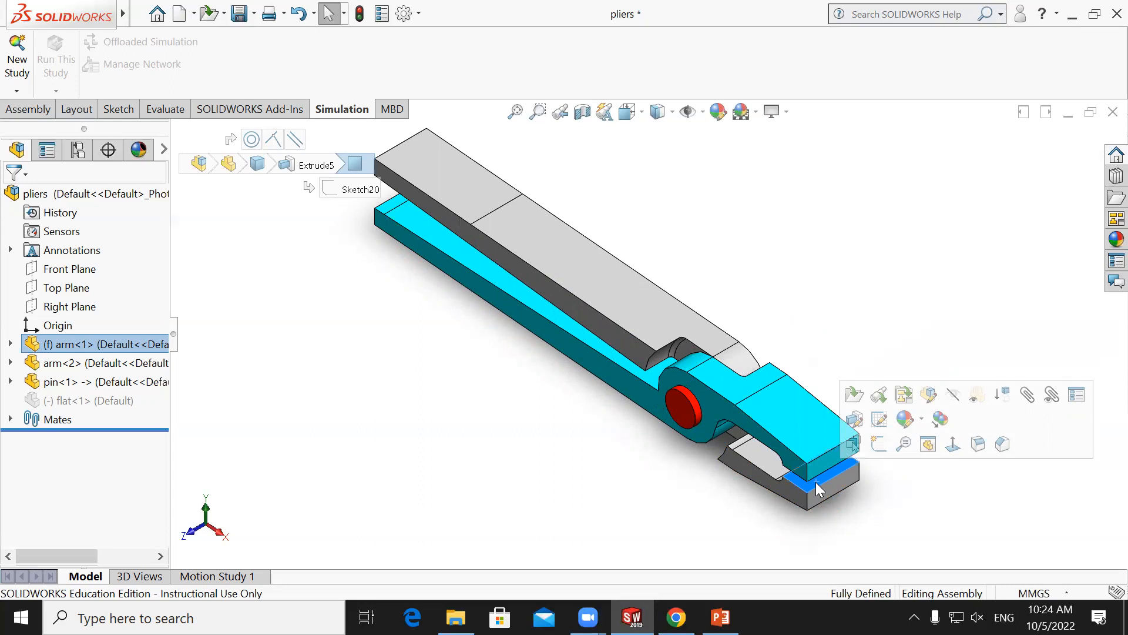
middle_click_drag(775, 496, 874, 217)
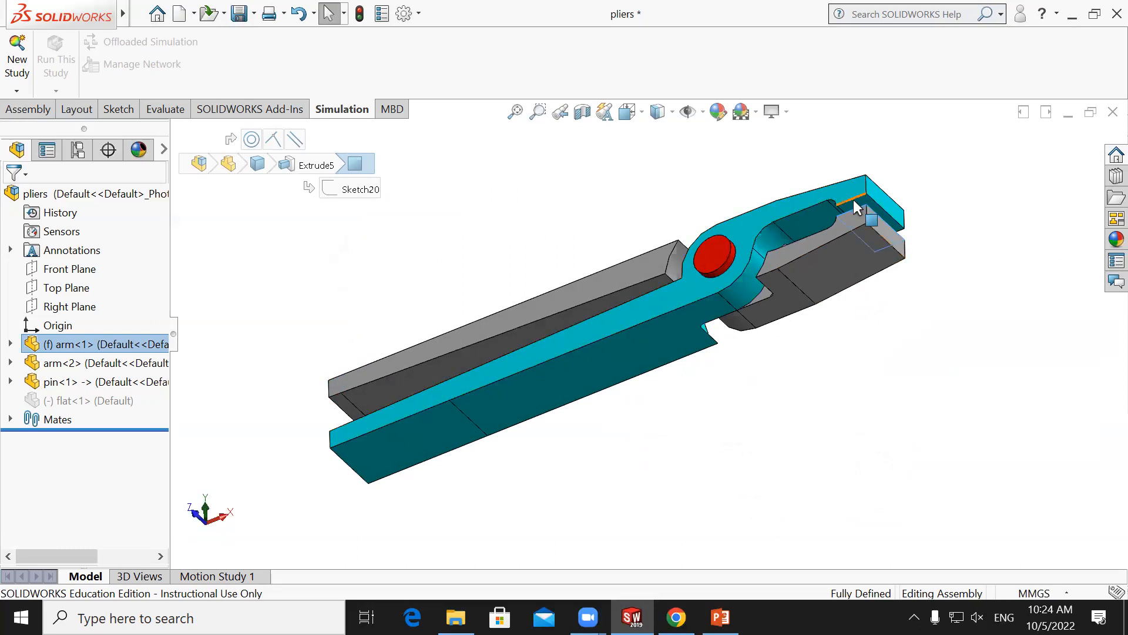
left_click(859, 196)
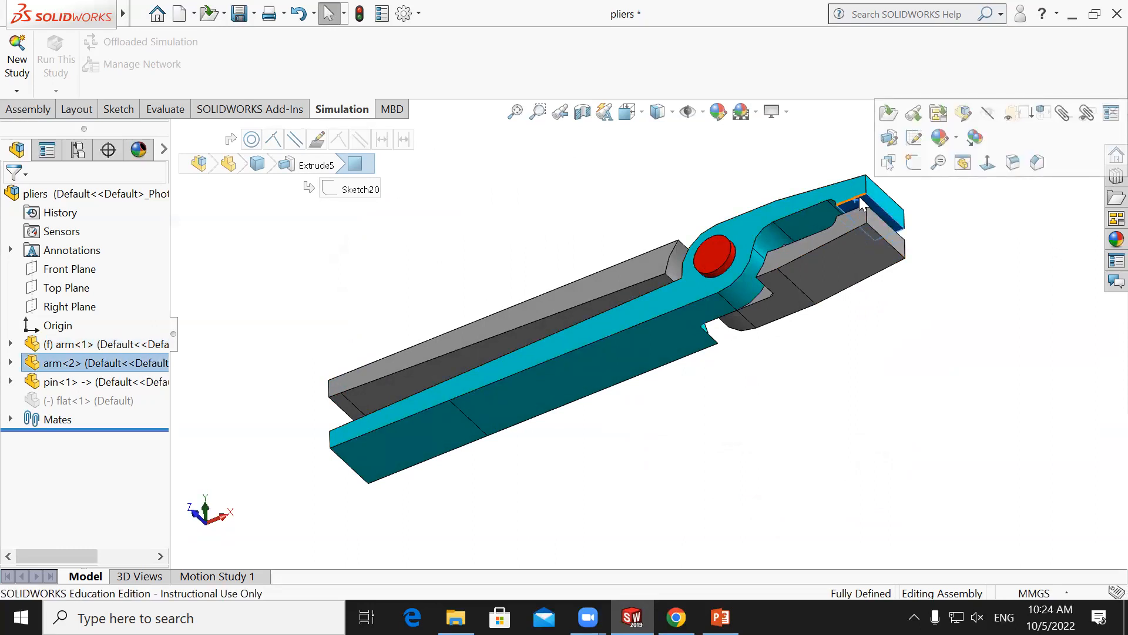
middle_click_drag(816, 266, 803, 497)
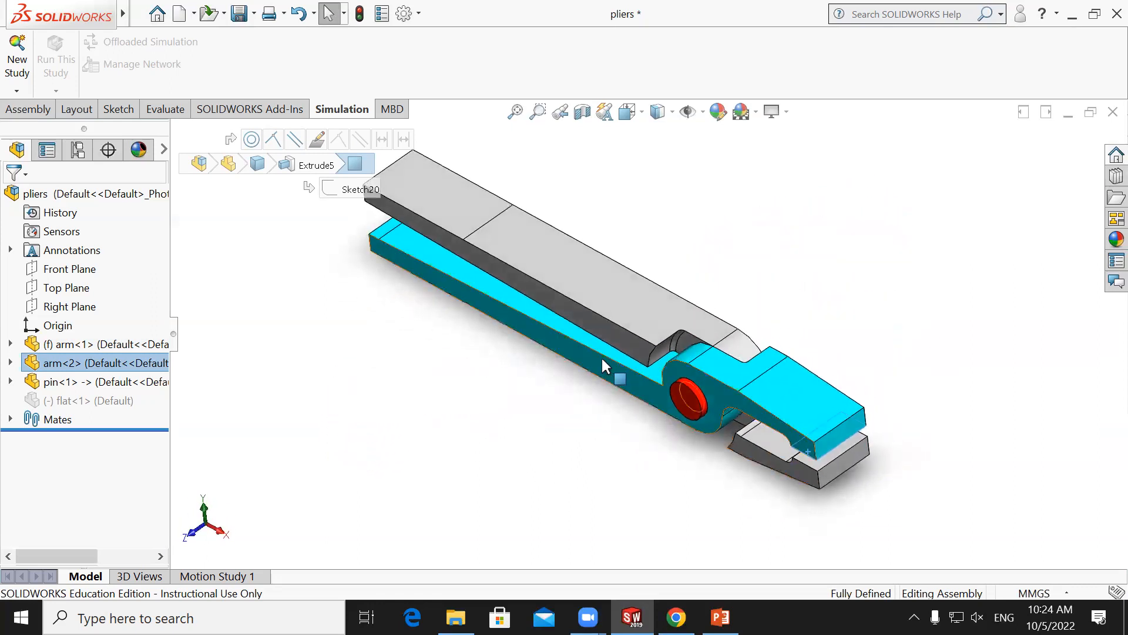
Inspect the split-line faces on the outer handle ends of both arms.
left_click(449, 199)
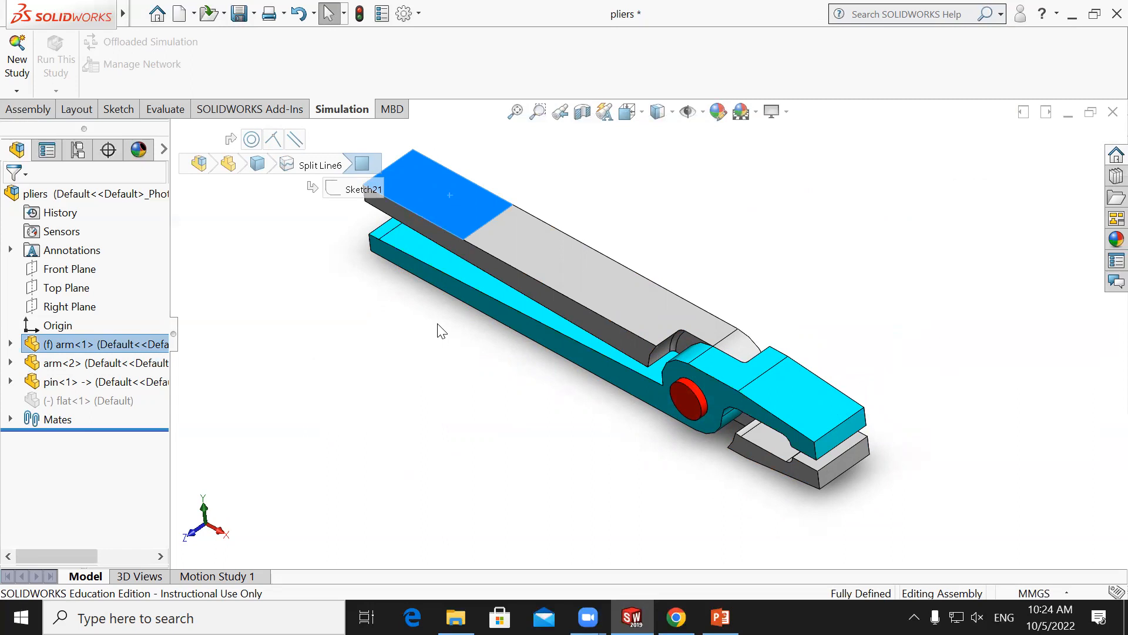
middle_click_drag(386, 403, 423, 249)
left_click(436, 421)
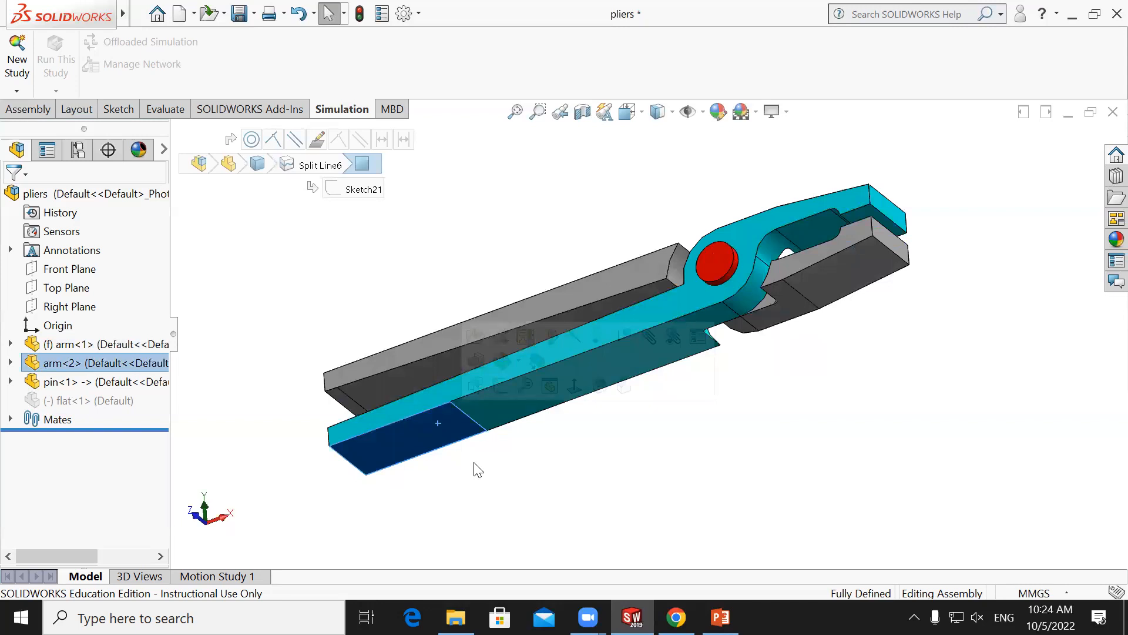
middle_click_drag(693, 424, 722, 527)
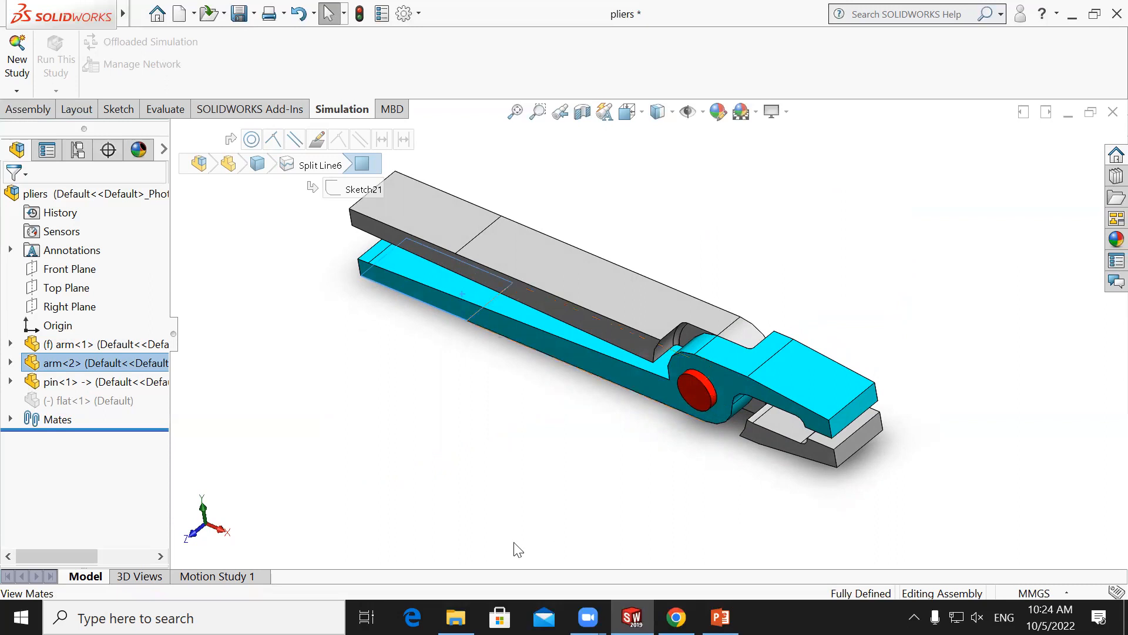
left_click(429, 491)
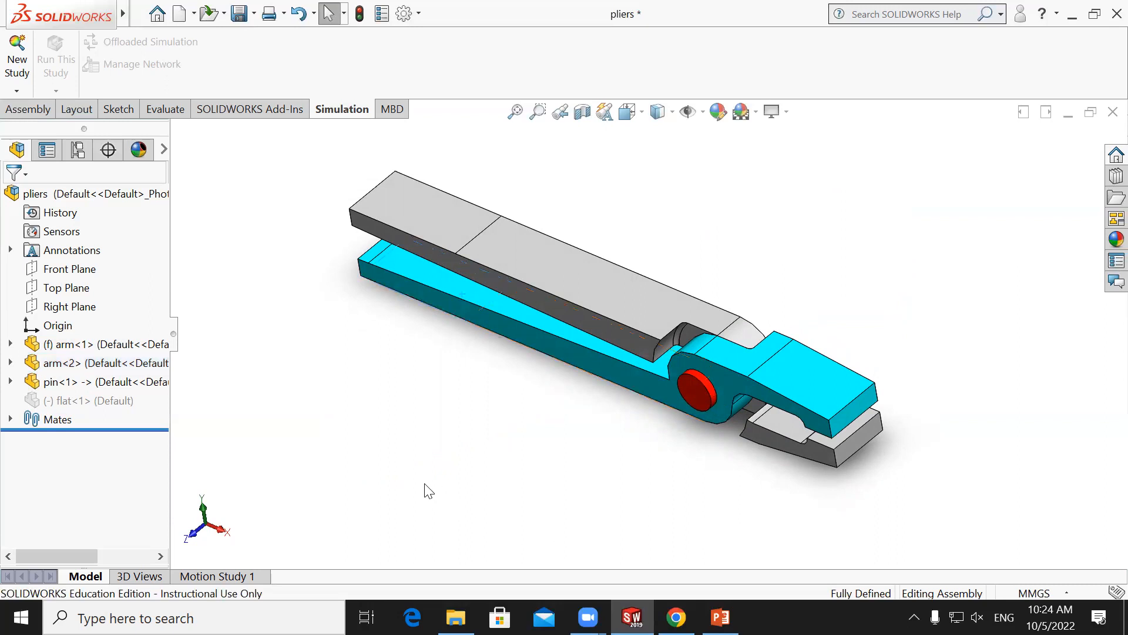
right_click(77, 402)
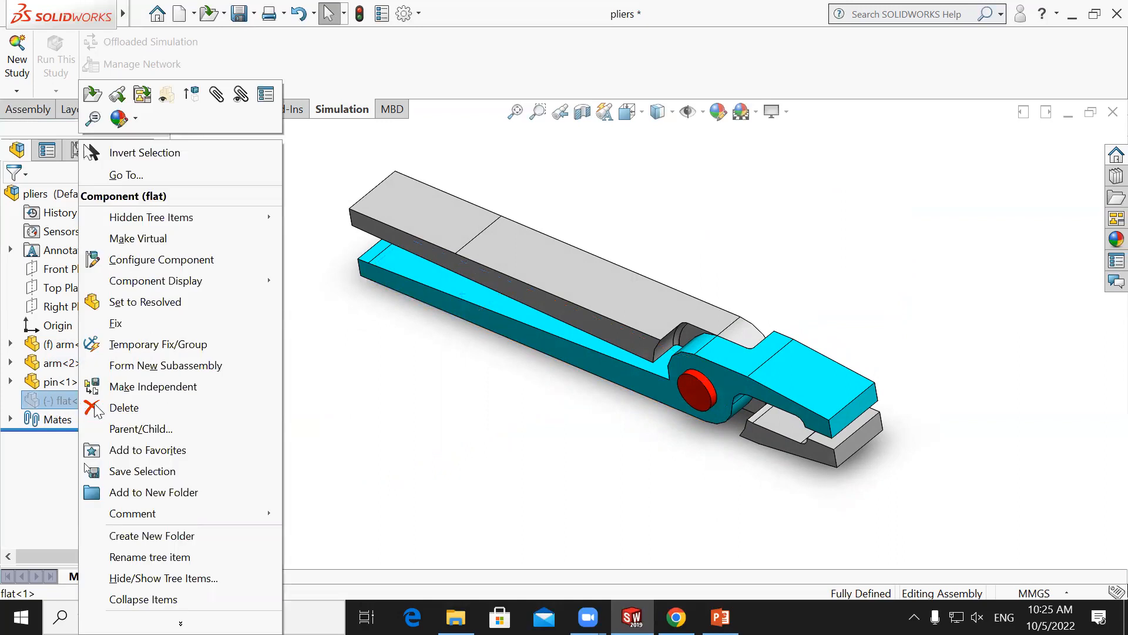
left_click(390, 445)
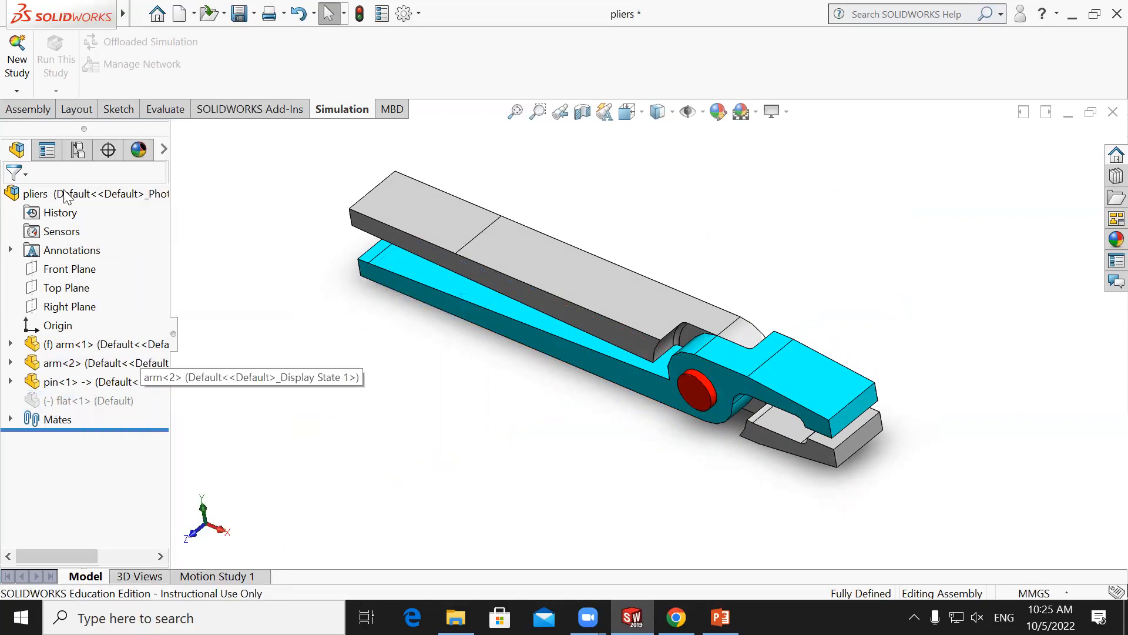
Create a new static study named Static 1 and expand its list of parts.
left_click(18, 61)
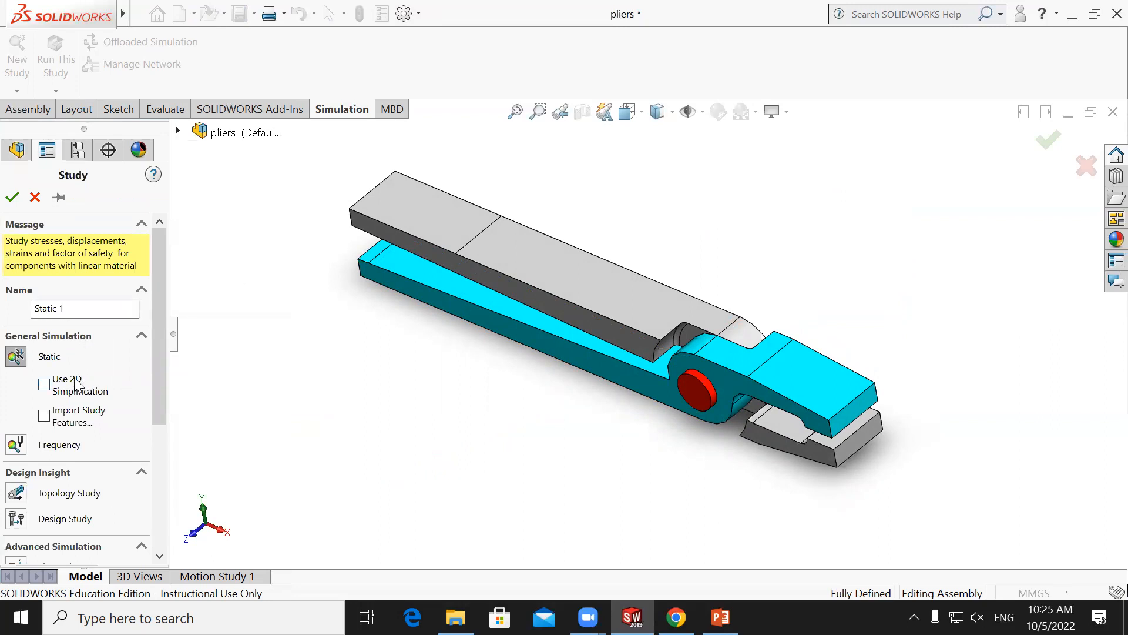
left_click(11, 197)
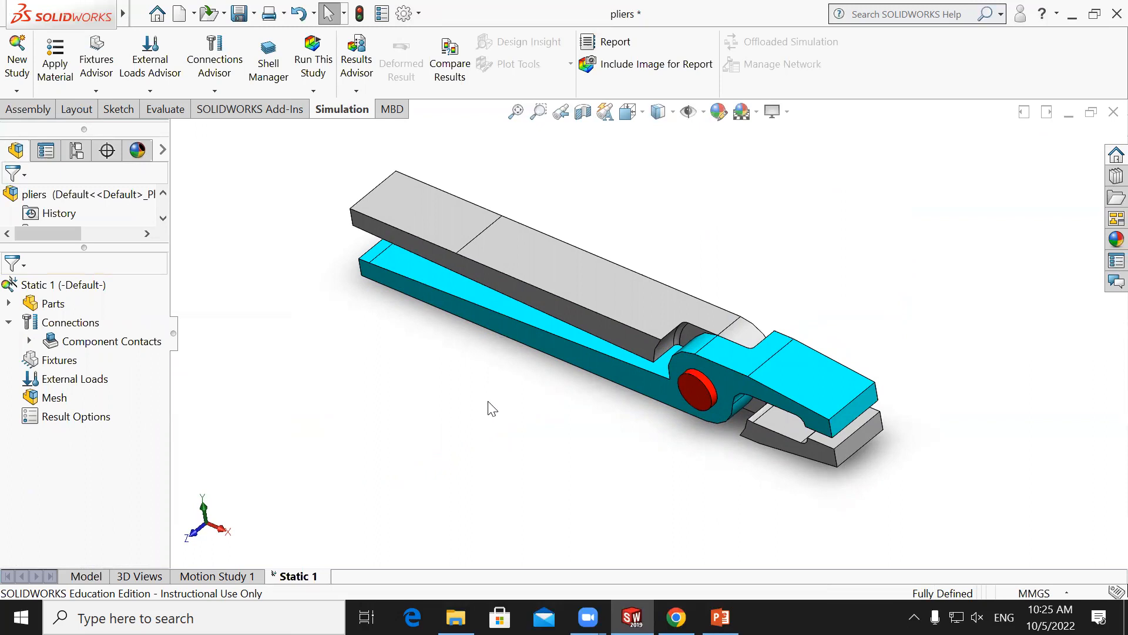
left_click(10, 303)
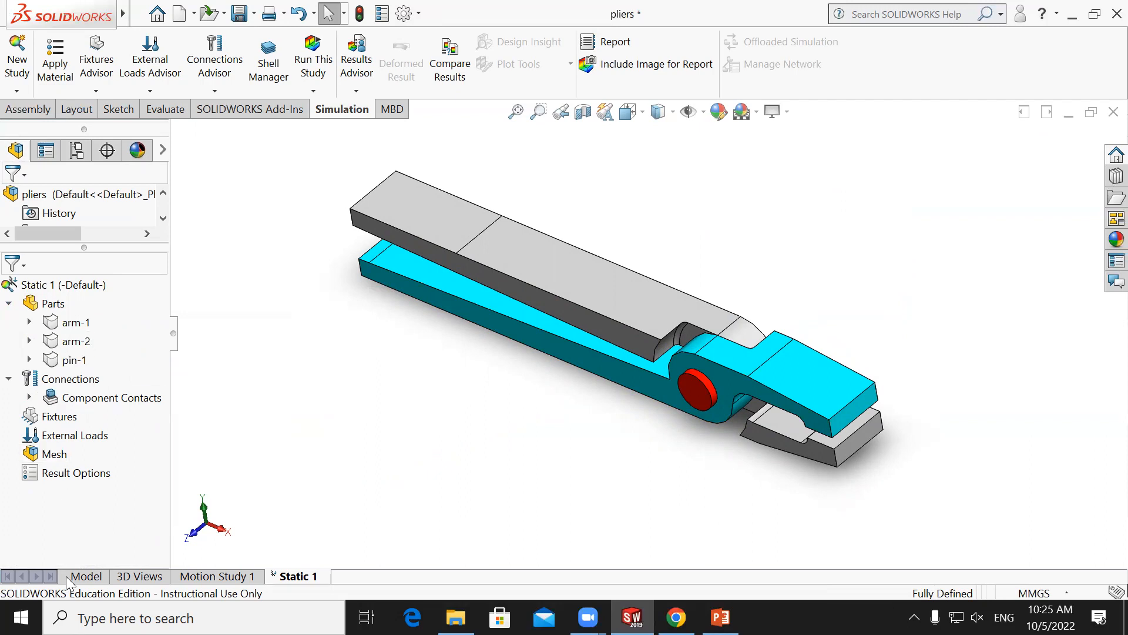
Check the suppressed flat component in the assembly model and return to the Static 1 study.
left_click(84, 577)
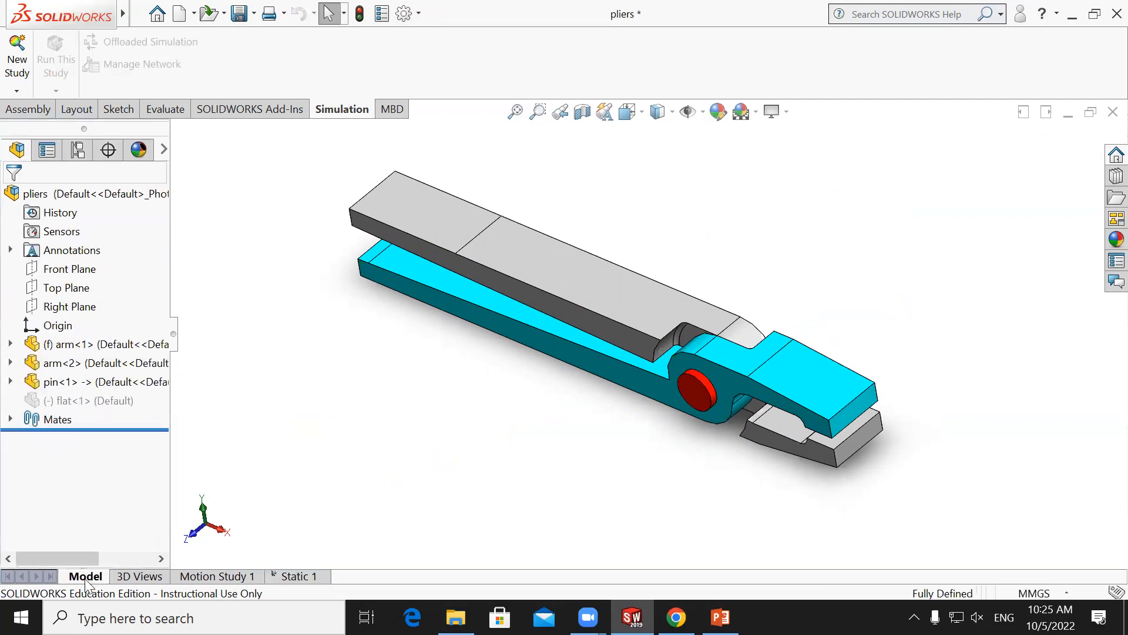
left_click(75, 401)
right_click(77, 405)
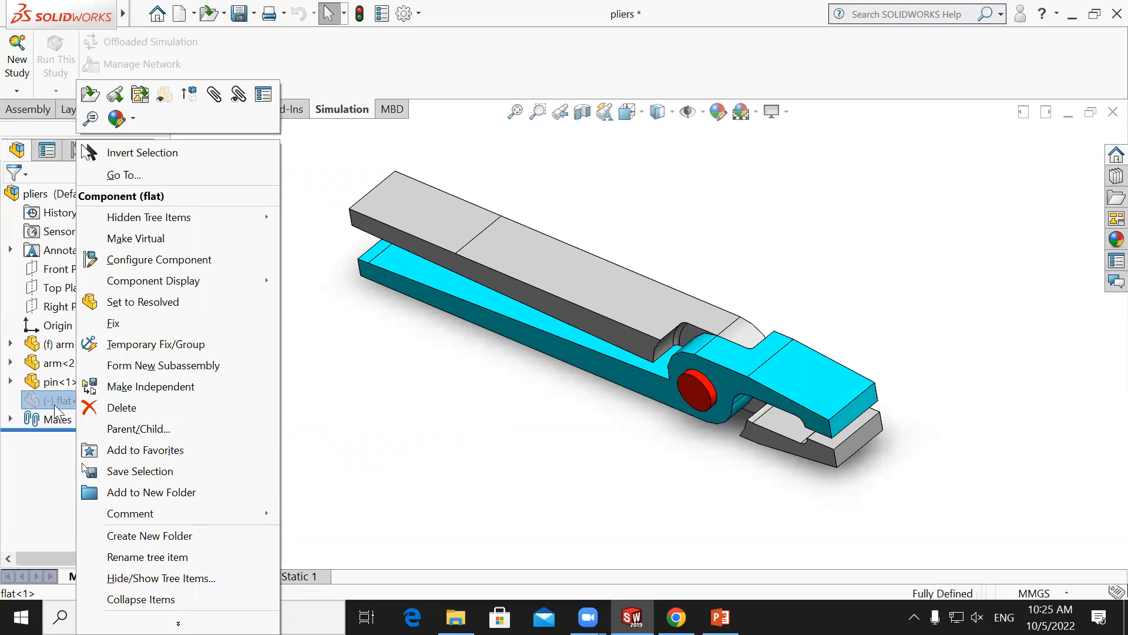
left_click(44, 474)
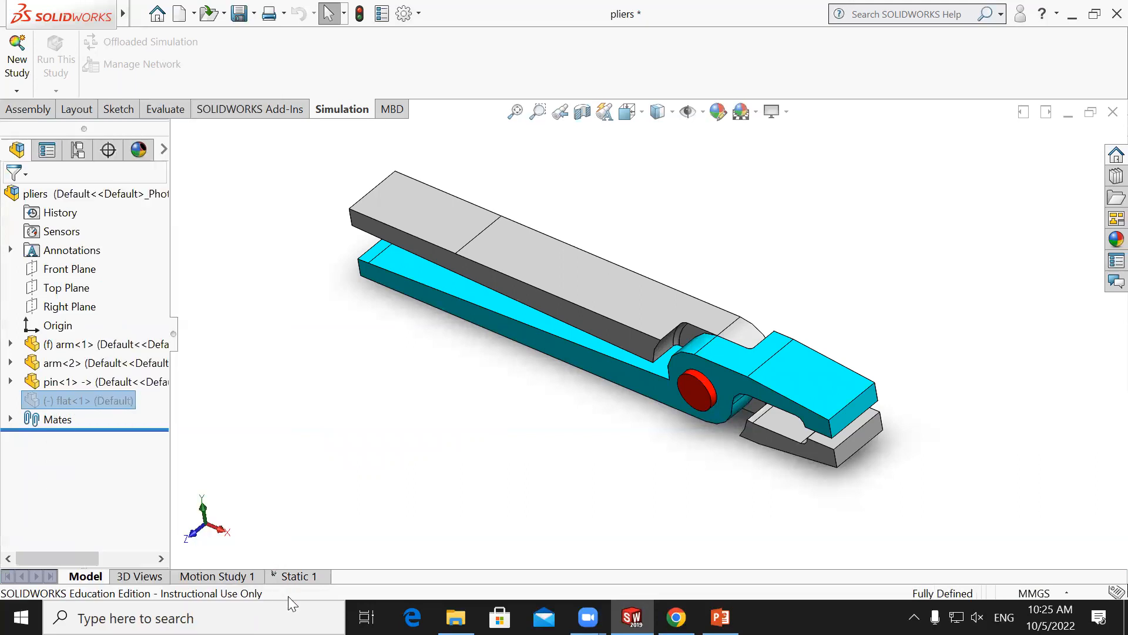
left_click(289, 579)
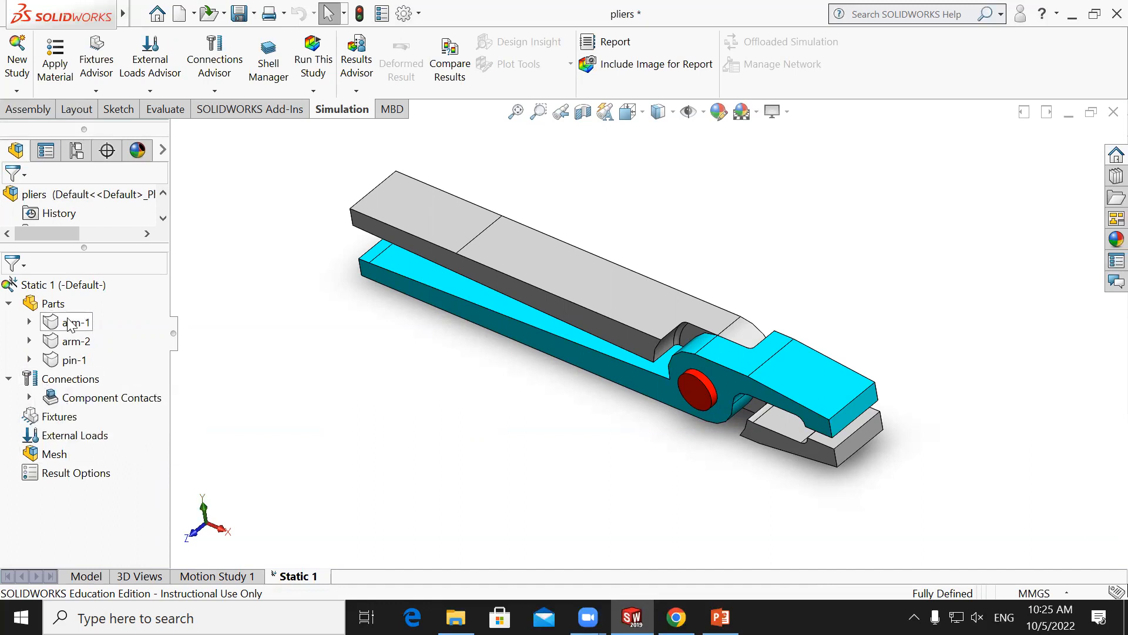
Highlight arm-1, arm-2 and pin-1 from the study's parts to identify each one in the model.
left_click(72, 345)
left_click(74, 327)
left_click(74, 343)
left_click(73, 359)
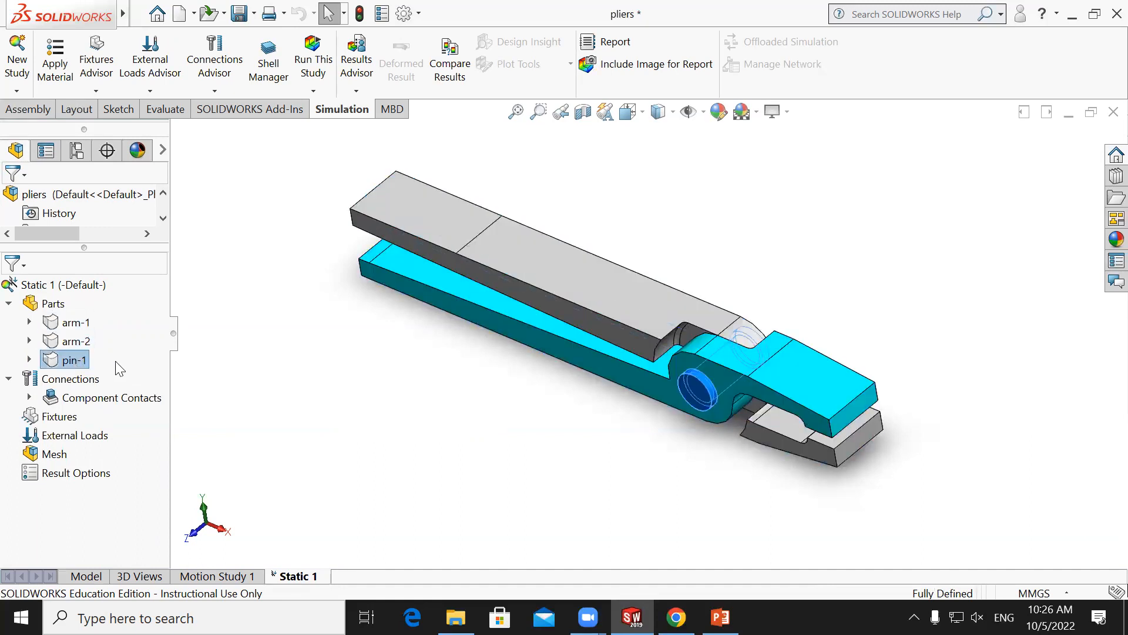
left_click(115, 362)
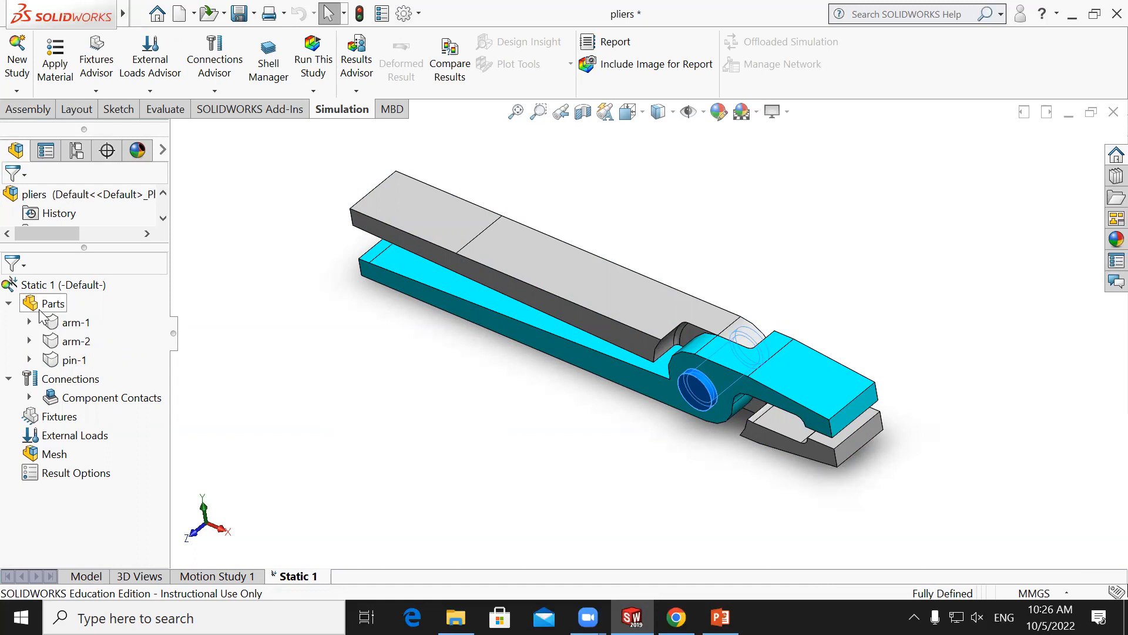
Apply Plain Carbon Steel to all parts of the study, unmuting the computer's speaker meanwhile, and widen the study tree to show full names.
right_click(45, 306)
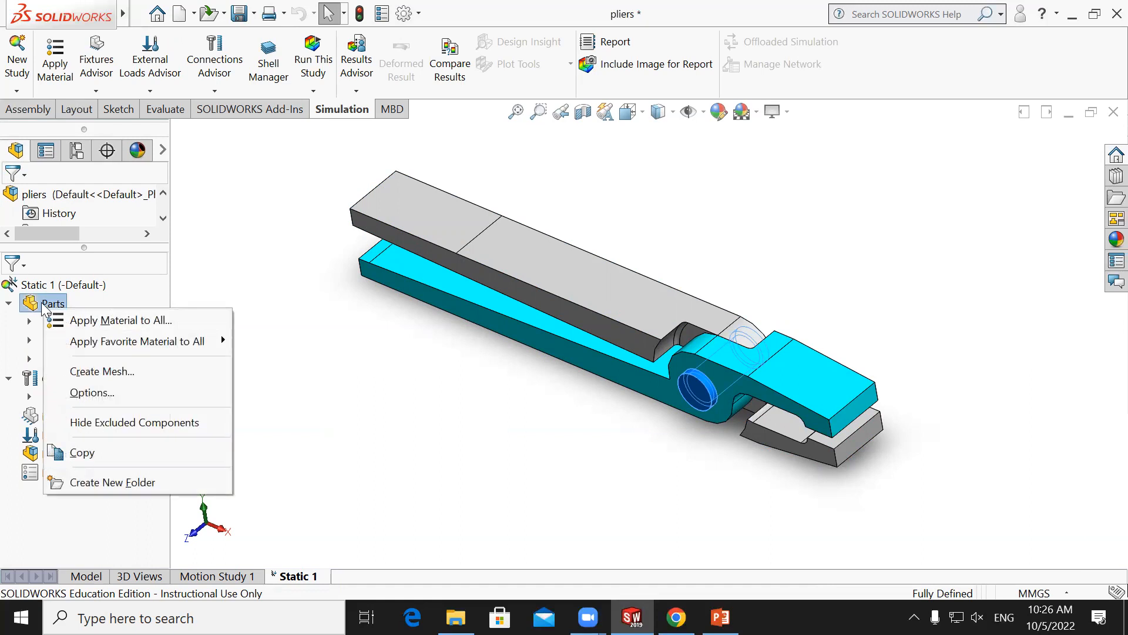
left_click(105, 321)
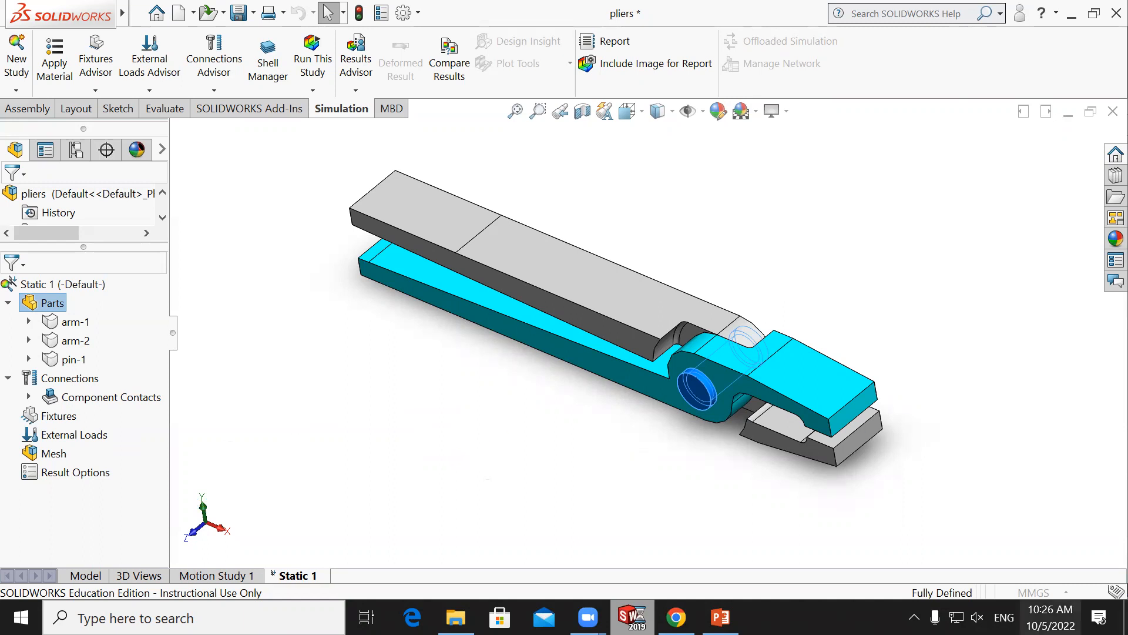
left_click(977, 617)
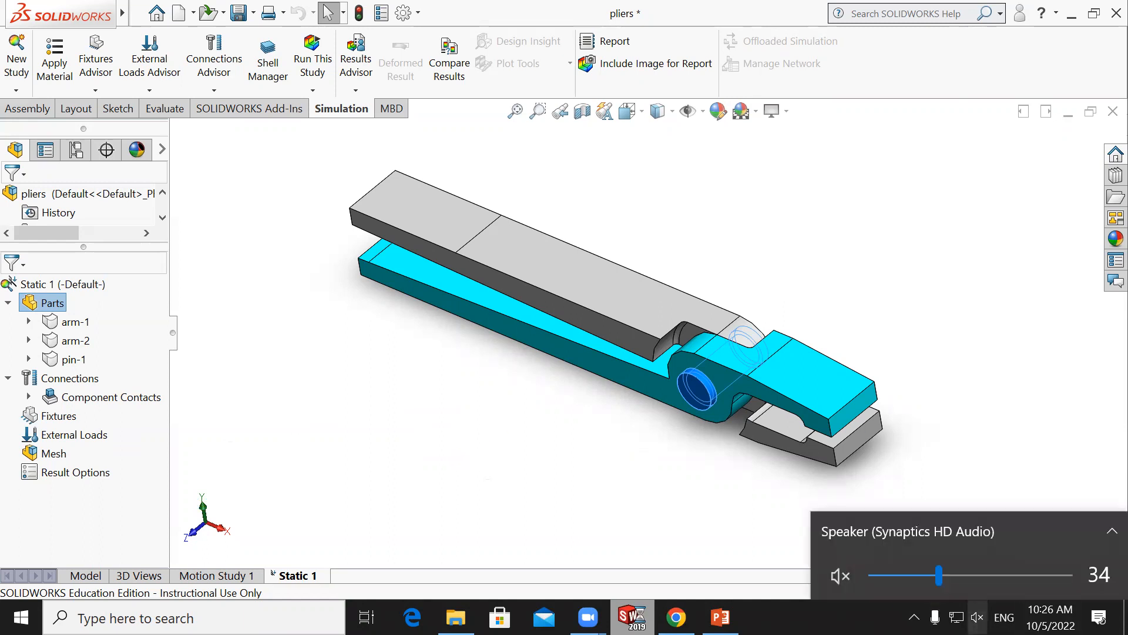
left_click(851, 581)
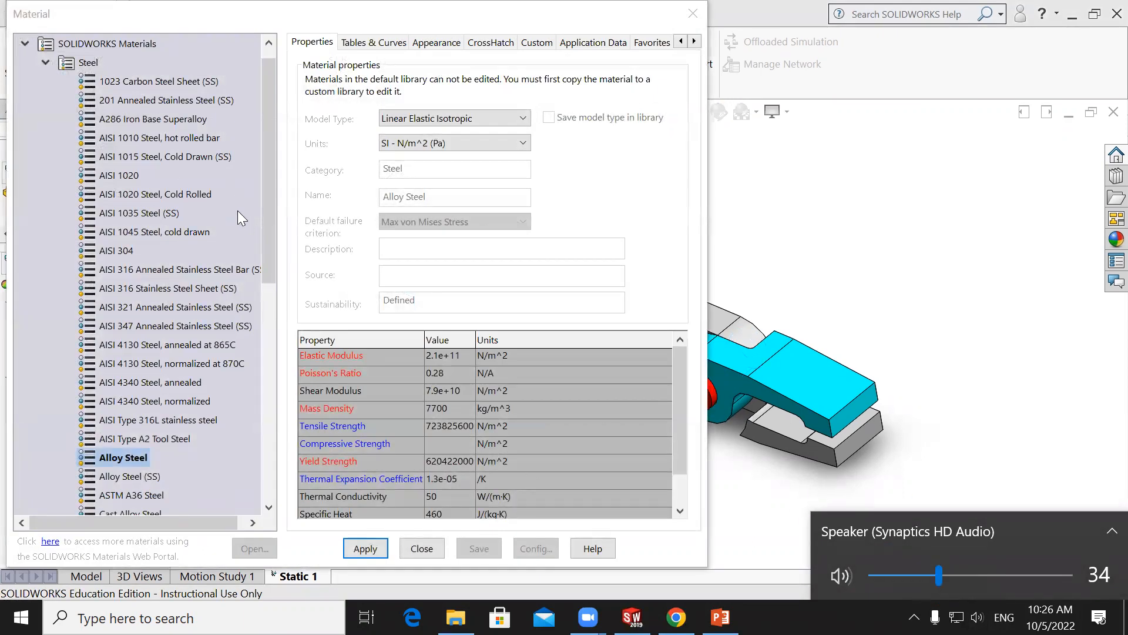
left_click_drag(263, 204, 273, 318)
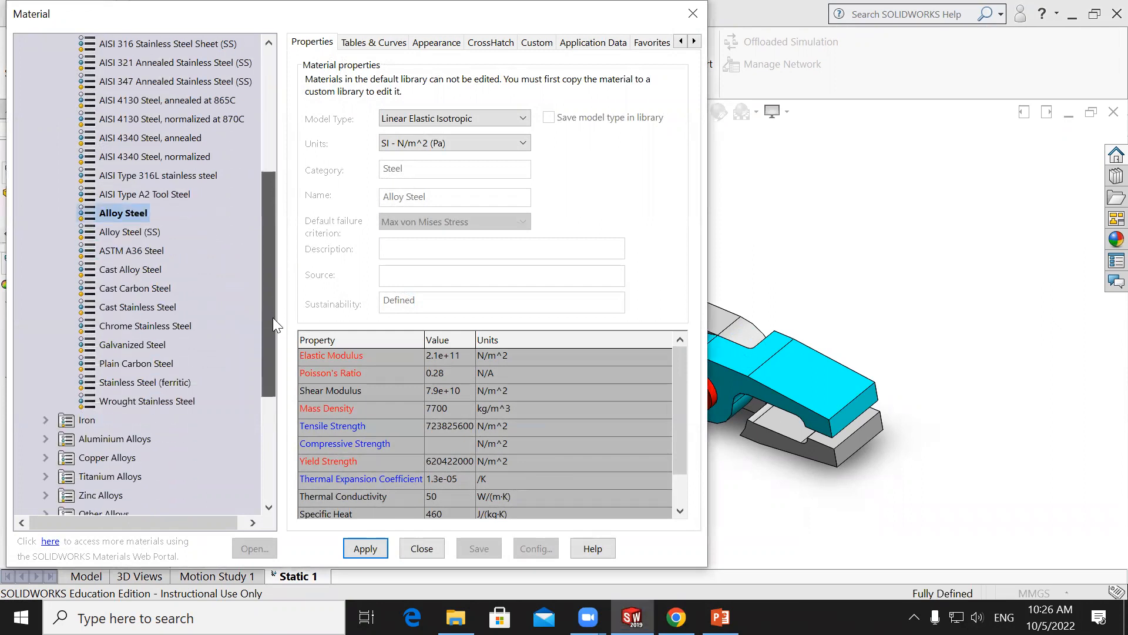
left_click(137, 362)
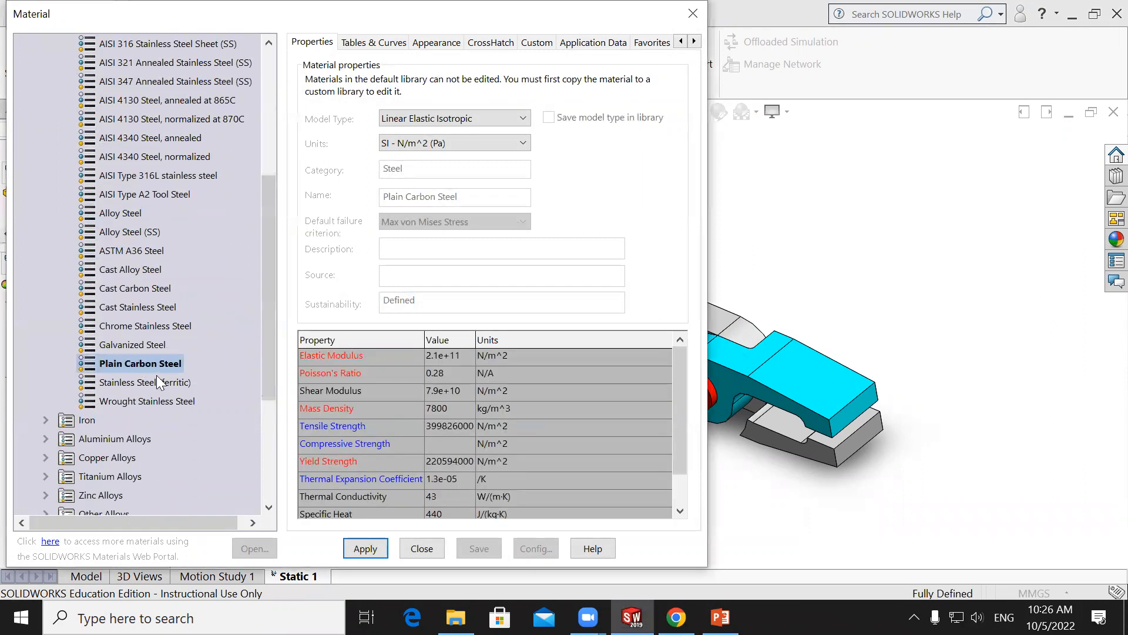
left_click(365, 549)
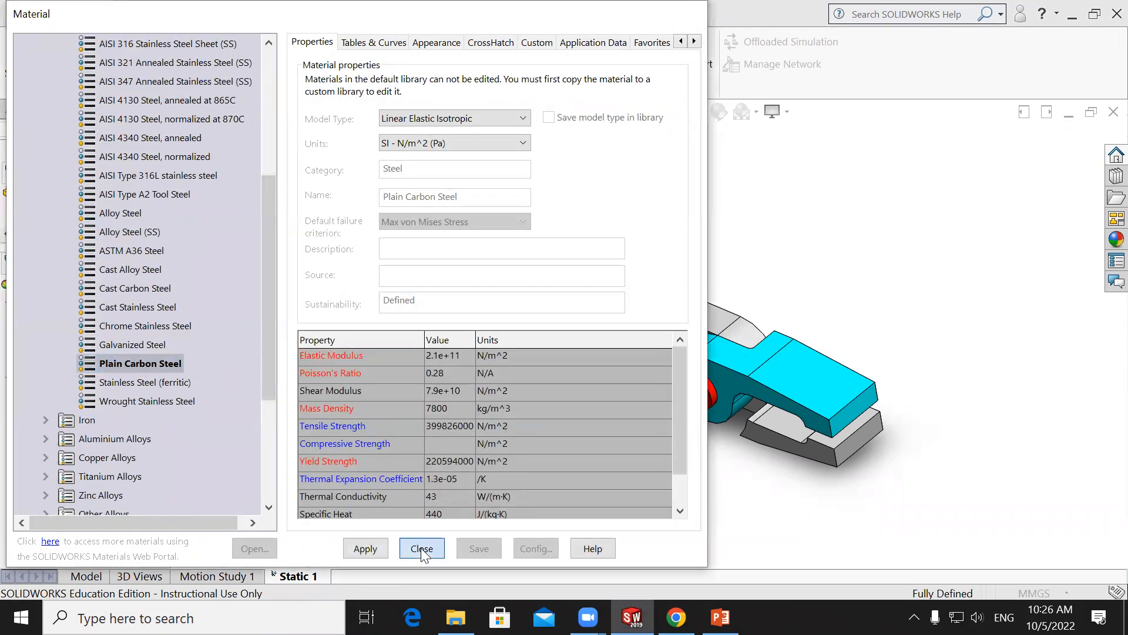
left_click(422, 549)
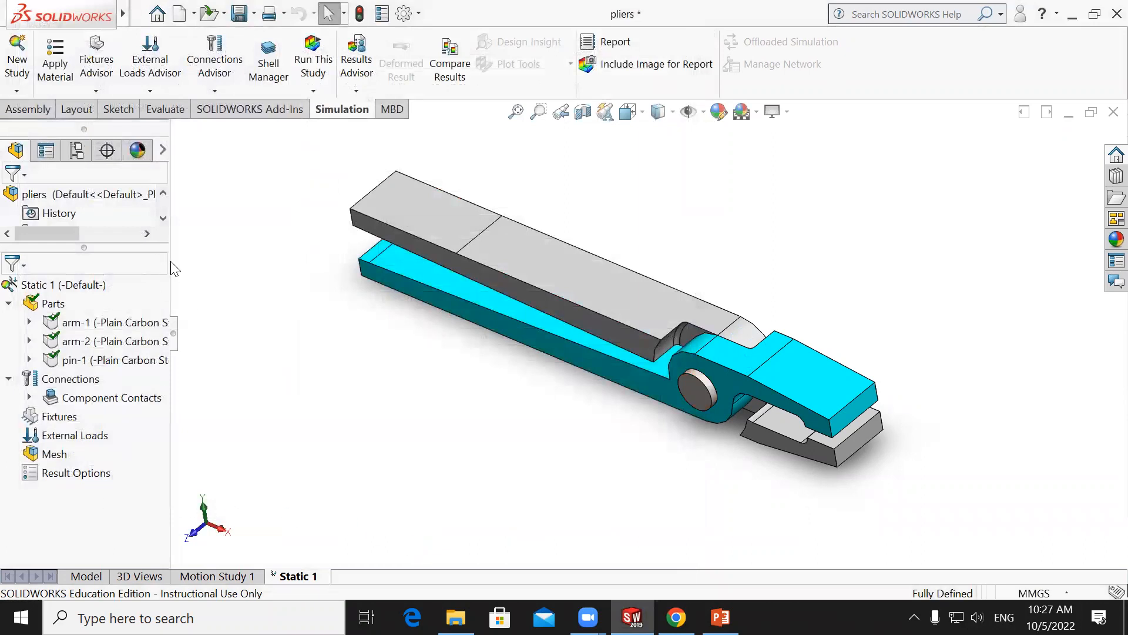
left_click_drag(167, 262, 201, 264)
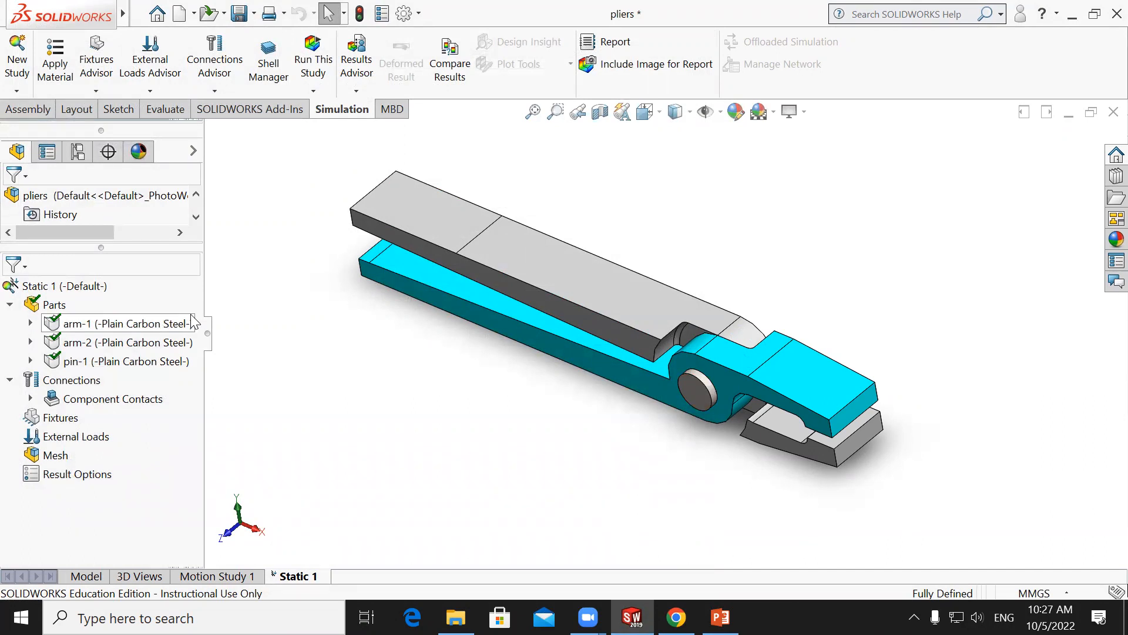
Add a Fixed Geometry fixture to the inner jaw faces of arm-1 and arm-2 where they grip the flat part.
right_click(63, 421)
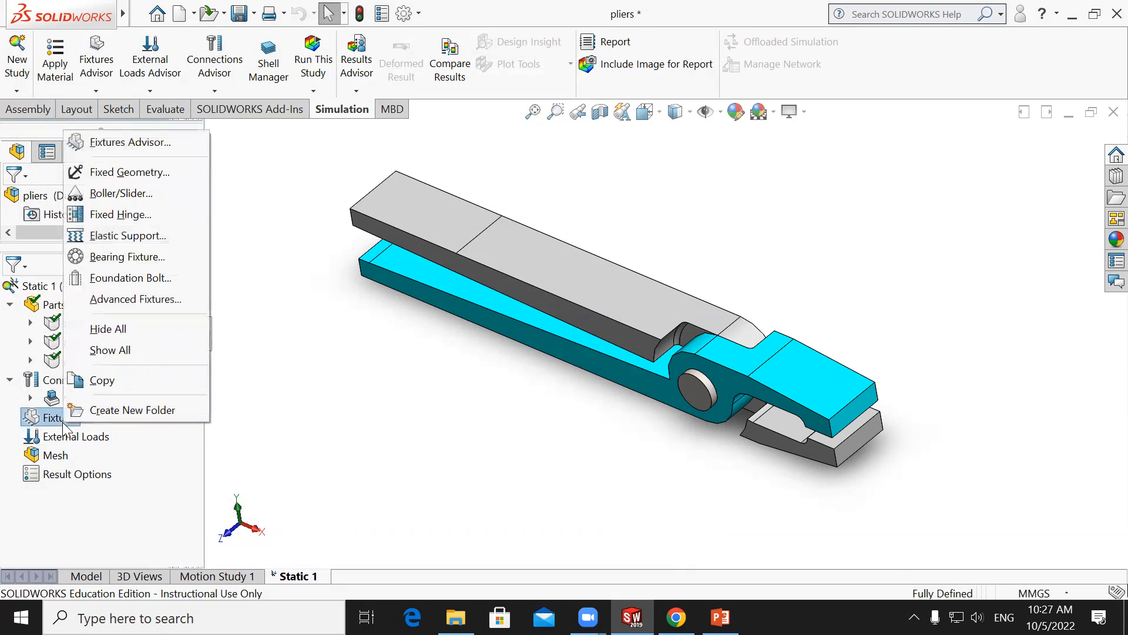
left_click(123, 174)
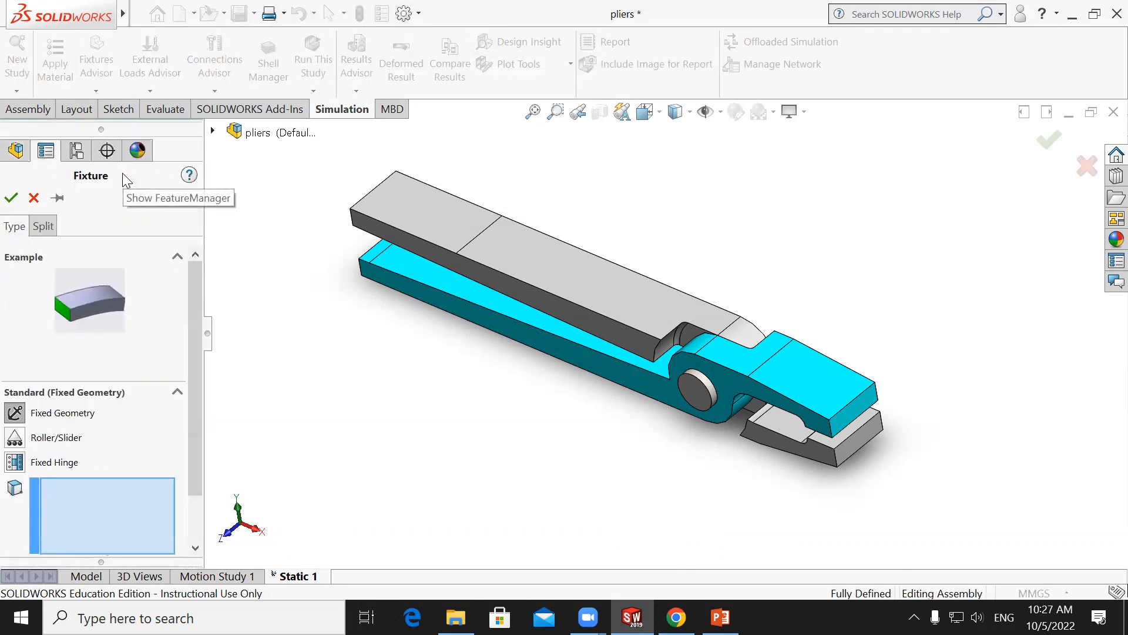
left_click(870, 425)
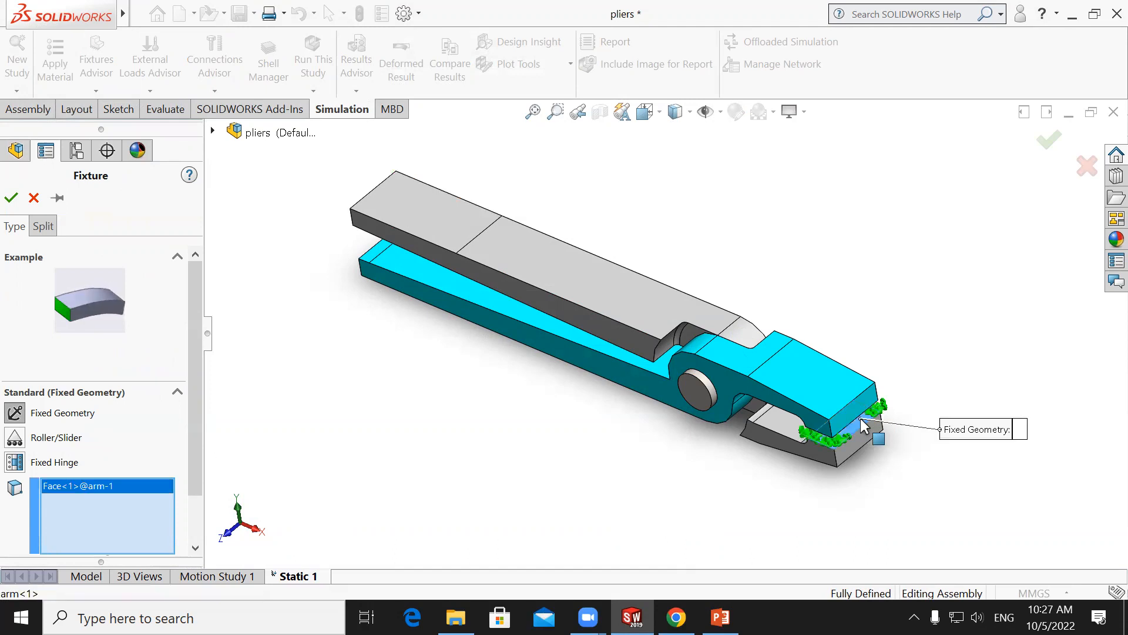
middle_click_drag(855, 464, 745, 192)
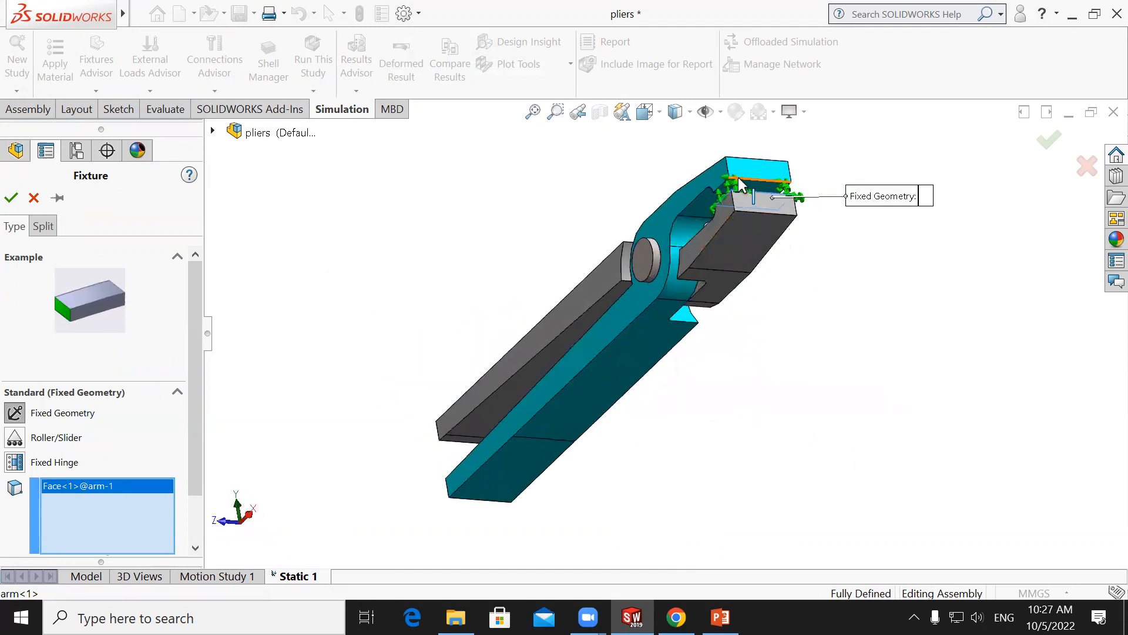
left_click(745, 192)
middle_click_drag(763, 300, 790, 480)
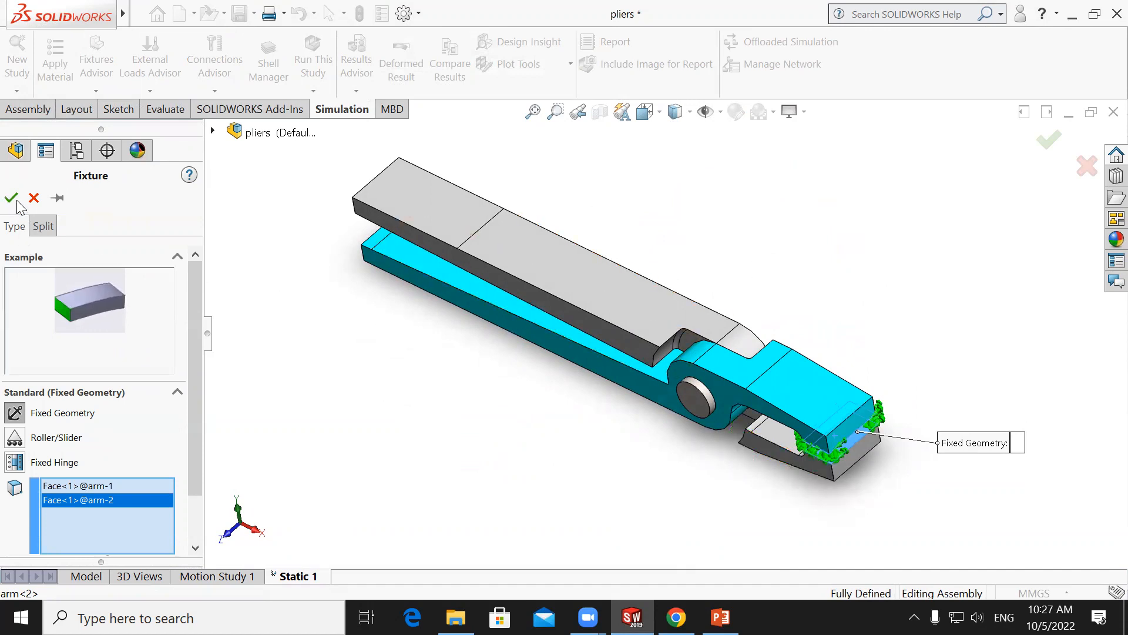
scroll(159, 385, "down", 2)
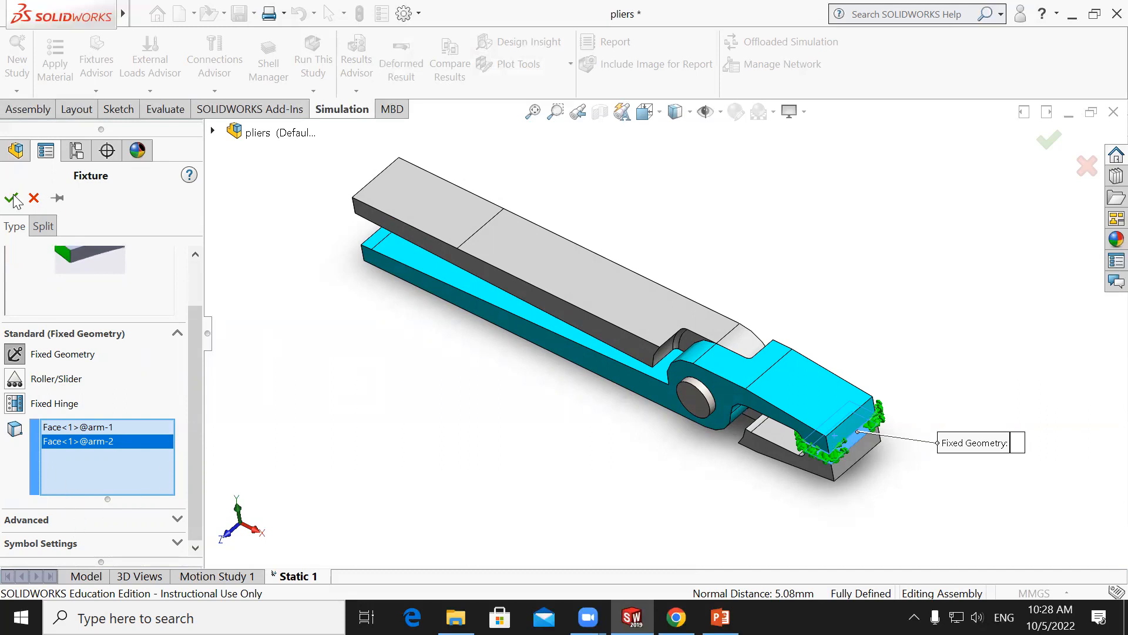
scroll(558, 385, "up", 2)
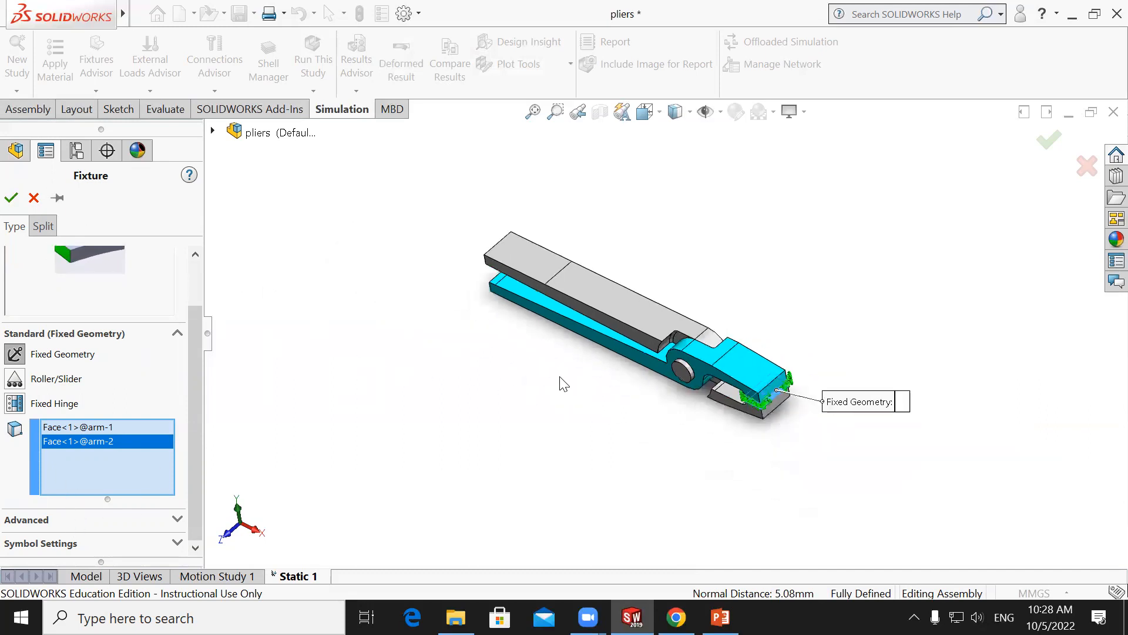
scroll(406, 368, "down", 6)
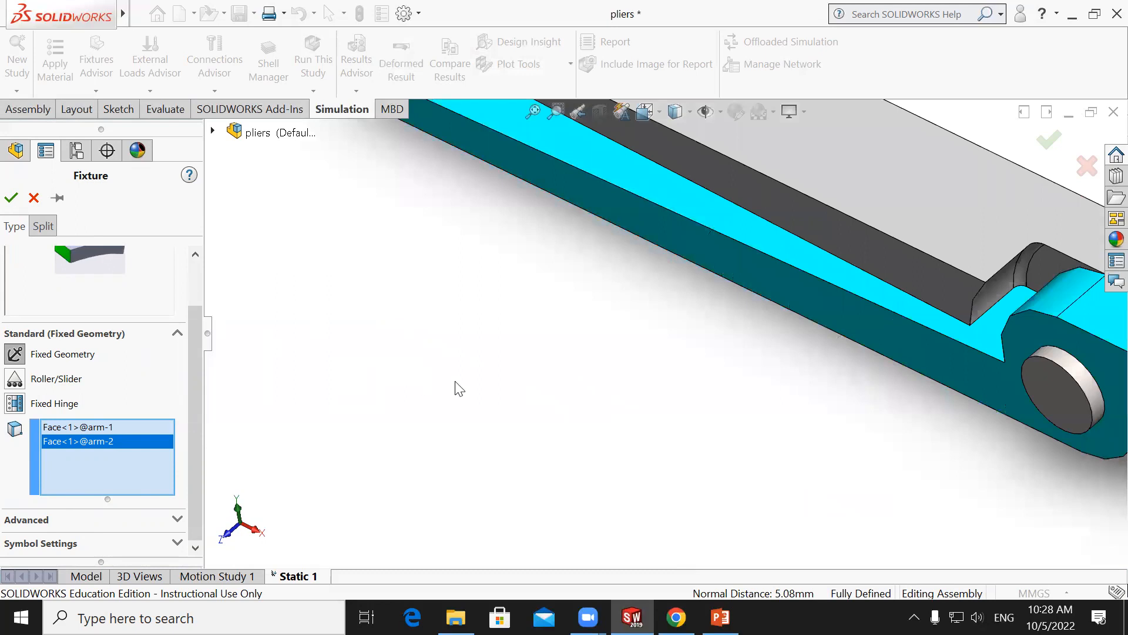
left_click(12, 199)
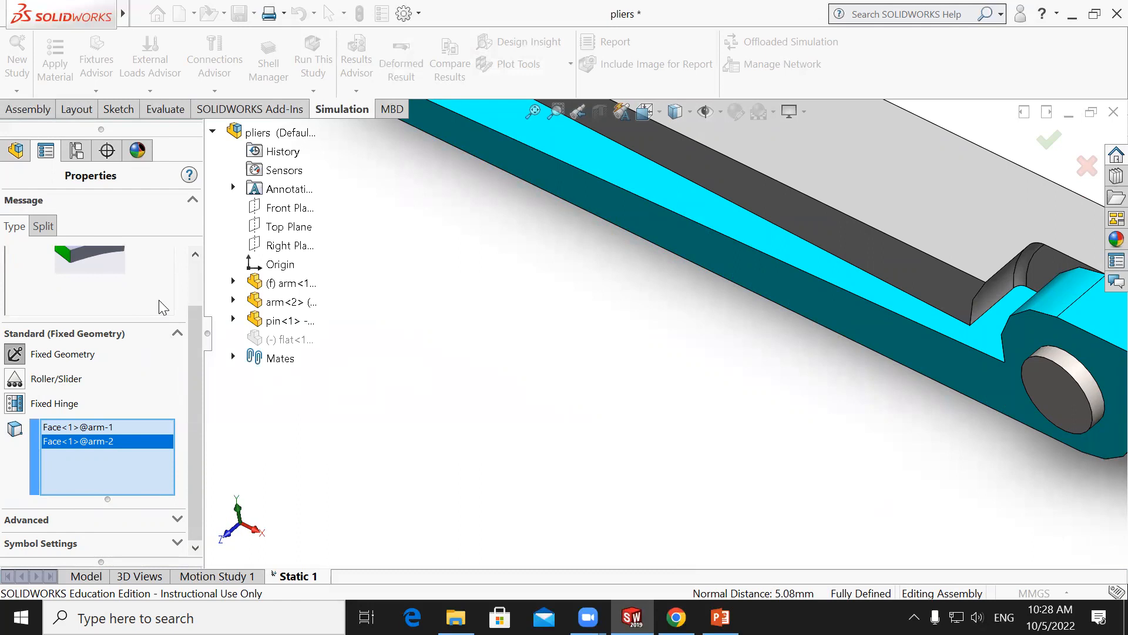
scroll(593, 363, "down", 3)
scroll(593, 363, "up", 8)
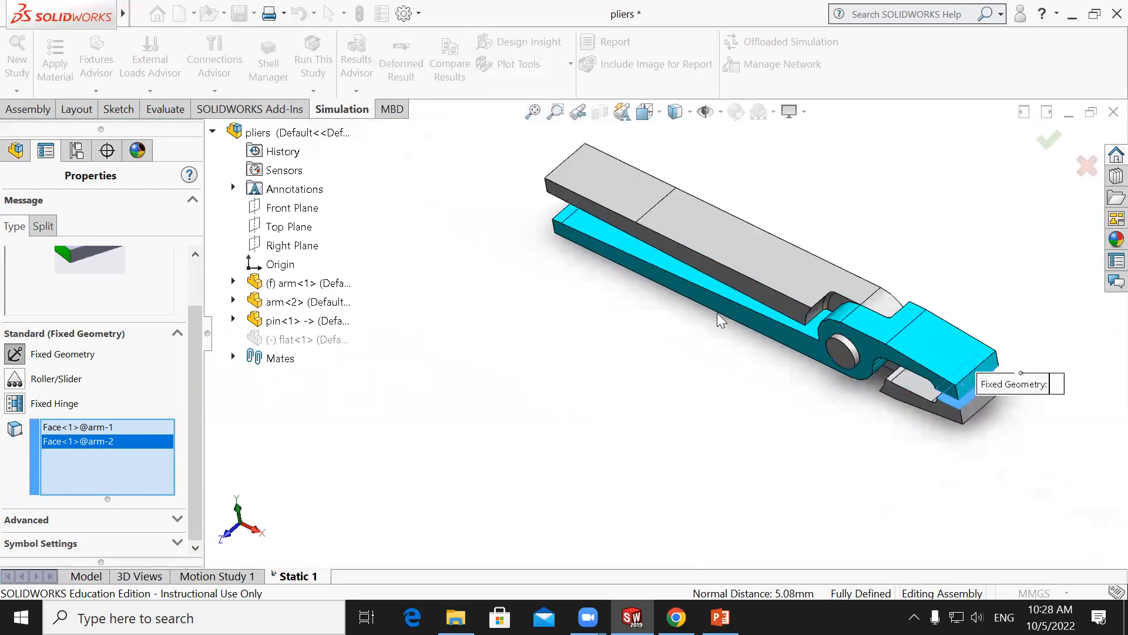
left_click(1045, 148)
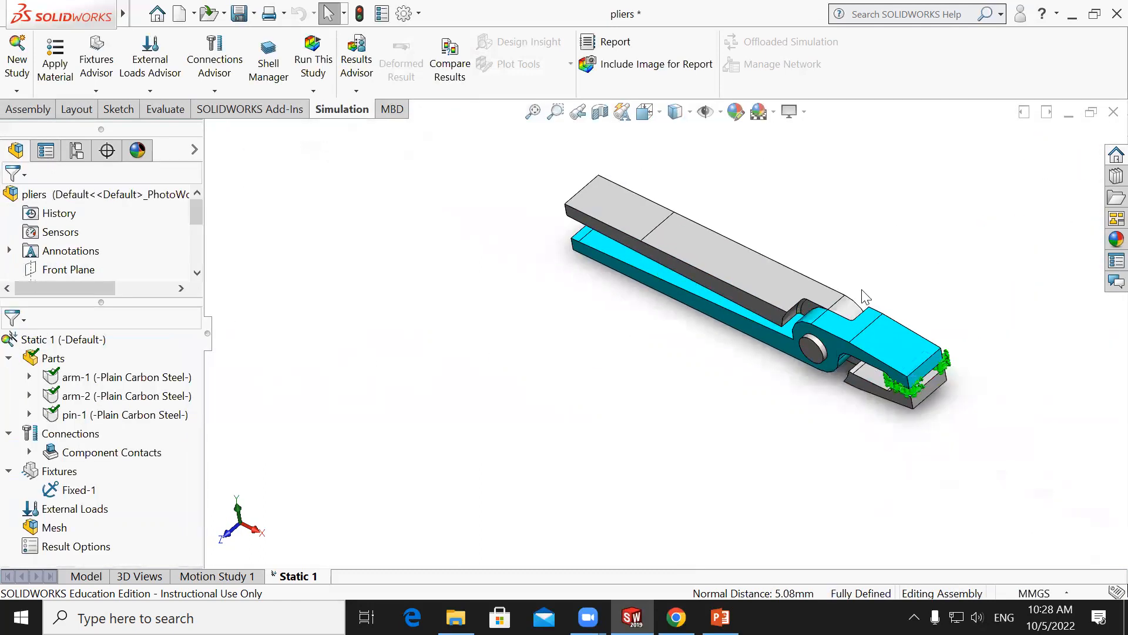
Apply a normal force of 225 N per item to the outer split-line faces at the handle ends of both arms.
middle_click_drag(792, 351, 914, 306)
scroll(780, 288, "down", 5)
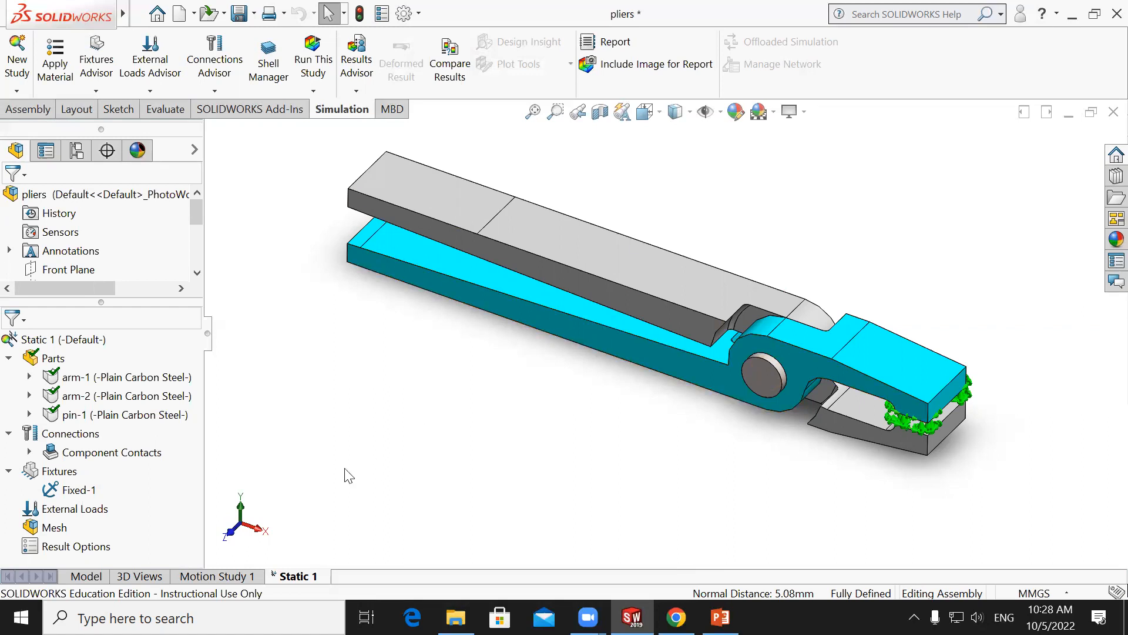
right_click(85, 509)
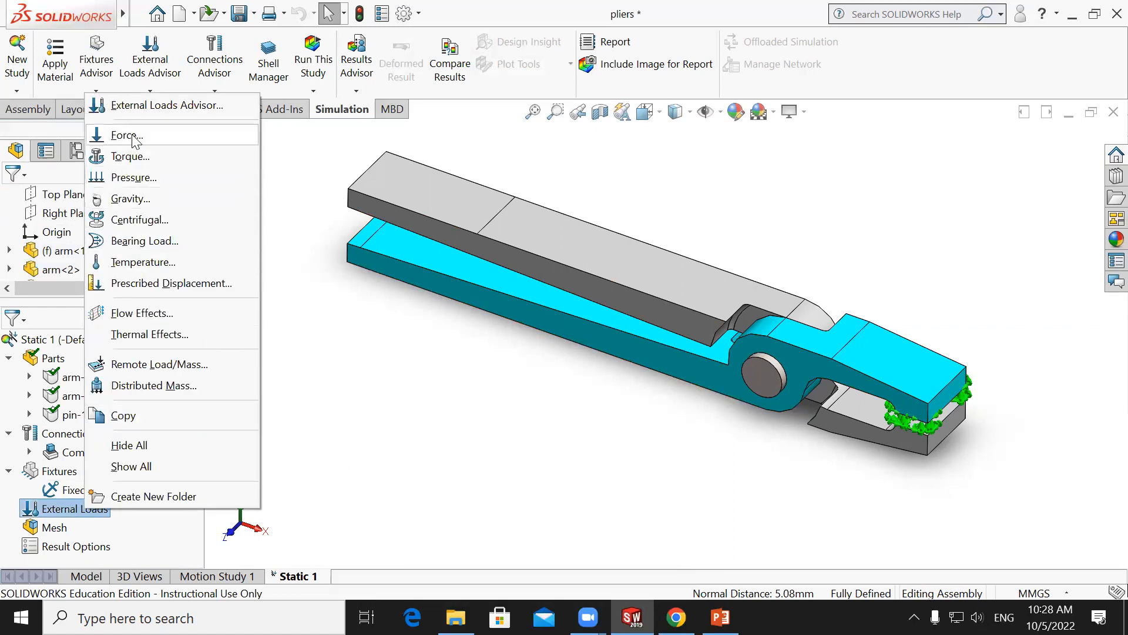
left_click(127, 135)
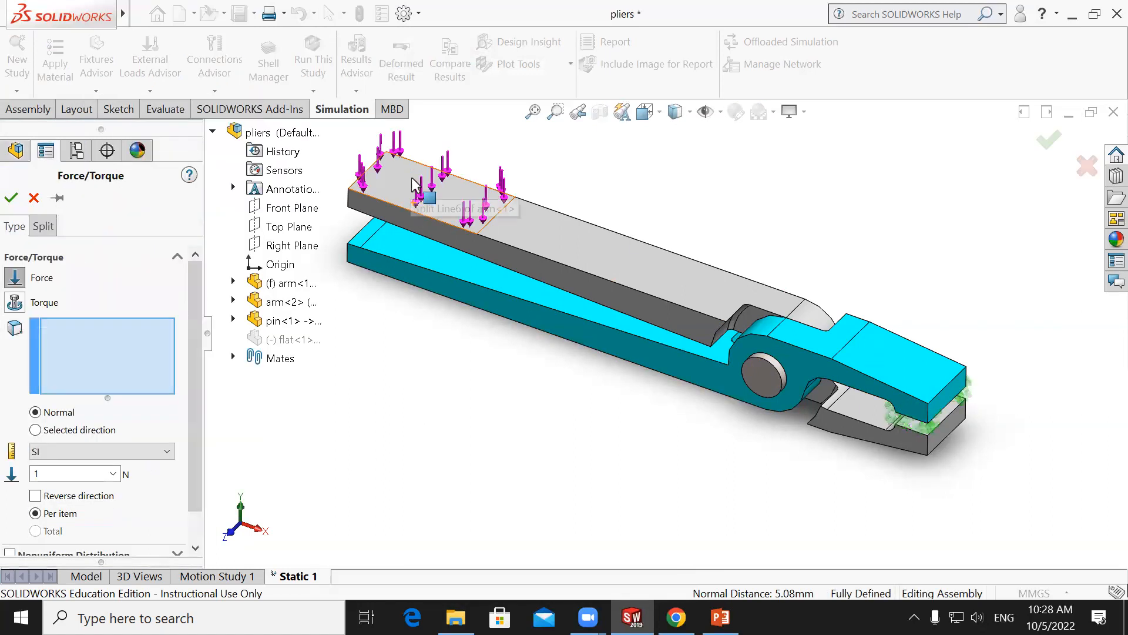
left_click(421, 190)
middle_click_drag(422, 357, 429, 332)
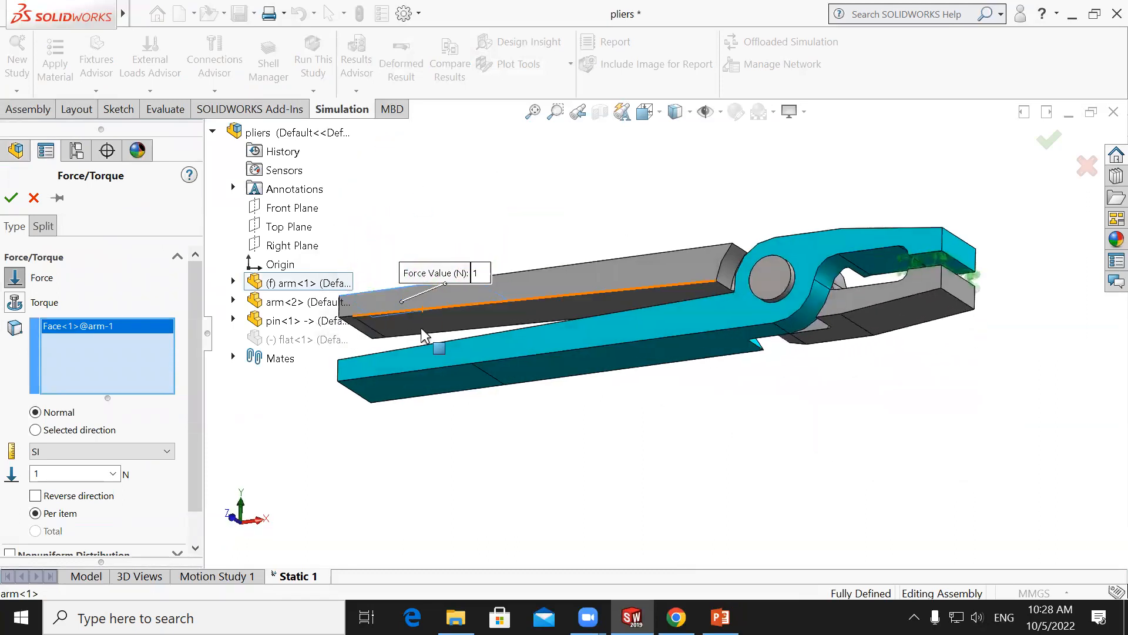
left_click(478, 401)
middle_click_drag(478, 401, 479, 468)
left_click(65, 473)
type("225")
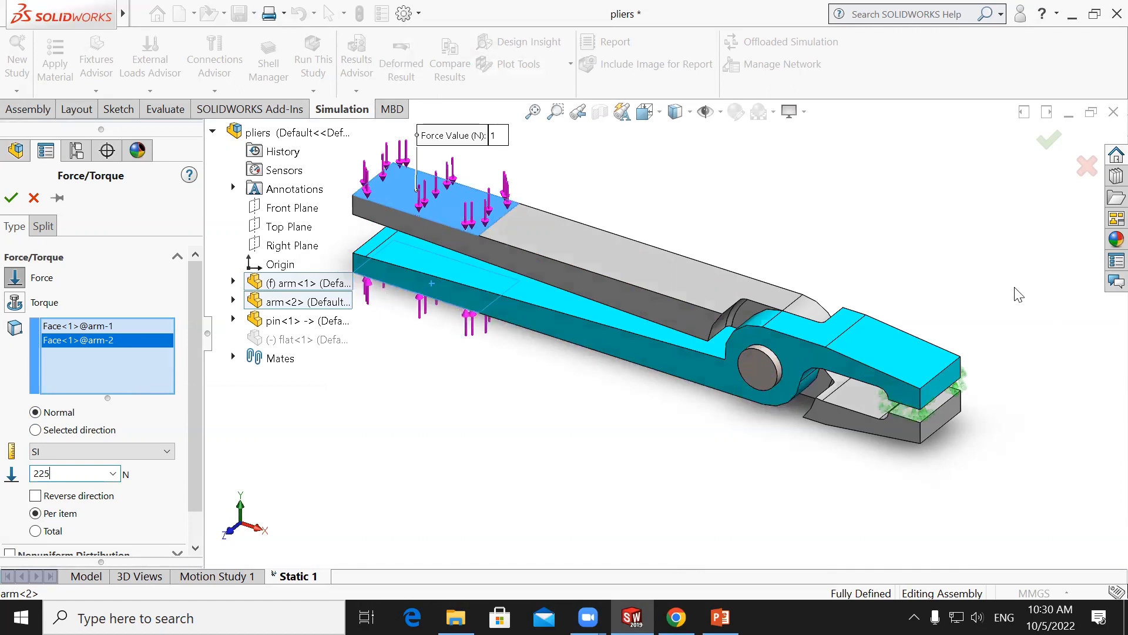
left_click(1049, 140)
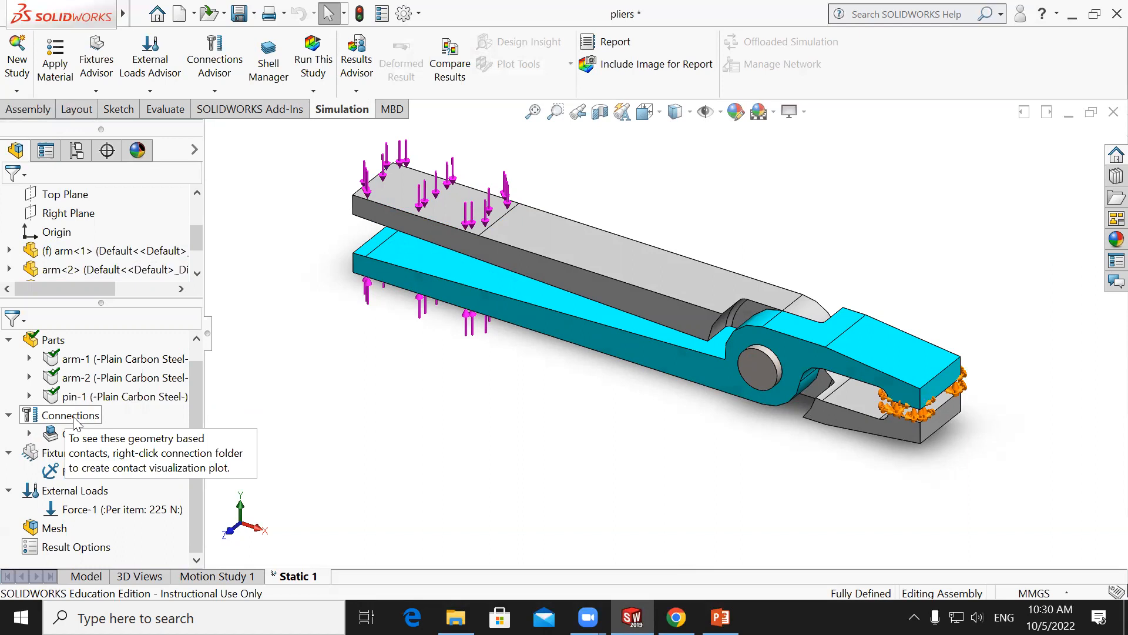
Expand the study's component contacts, widen the study tree to show full names, and select the global contact.
left_click(29, 433)
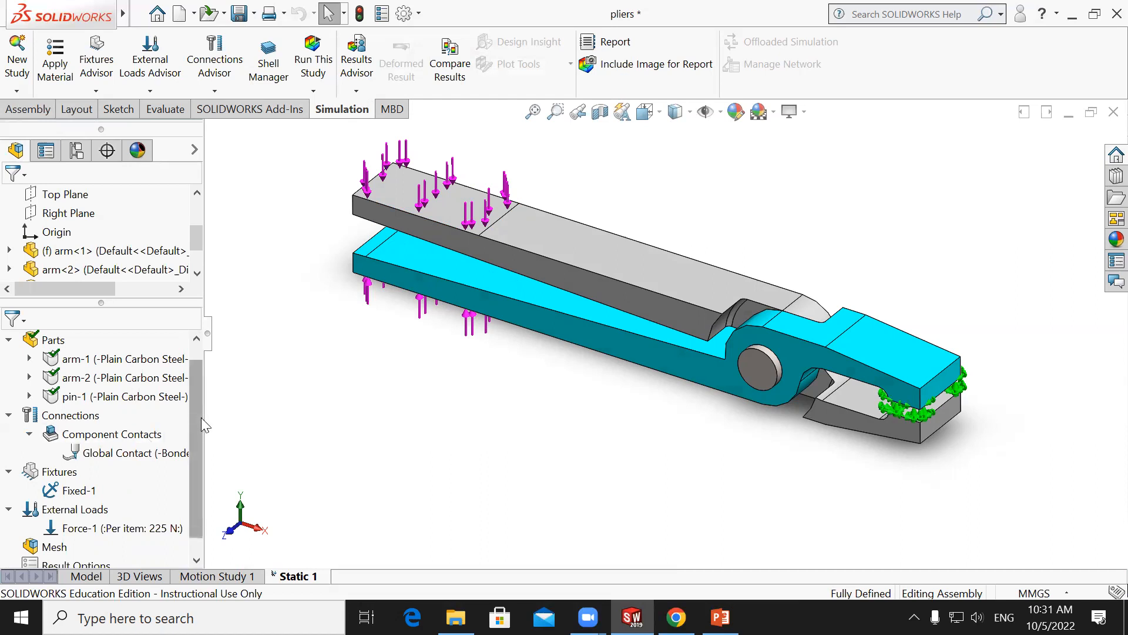
left_click_drag(203, 418, 228, 418)
left_click(171, 455)
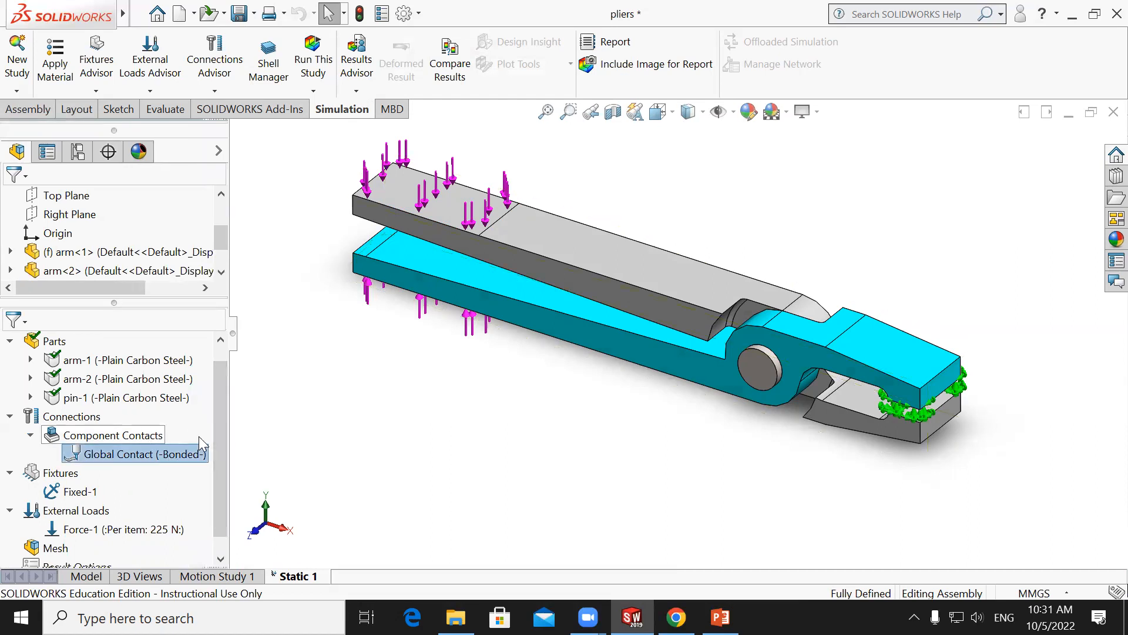
Switch to PowerPoint to show the Lesson 3 Topics slide on contact types, and review the global contact's definition without changing it.
left_click(721, 617)
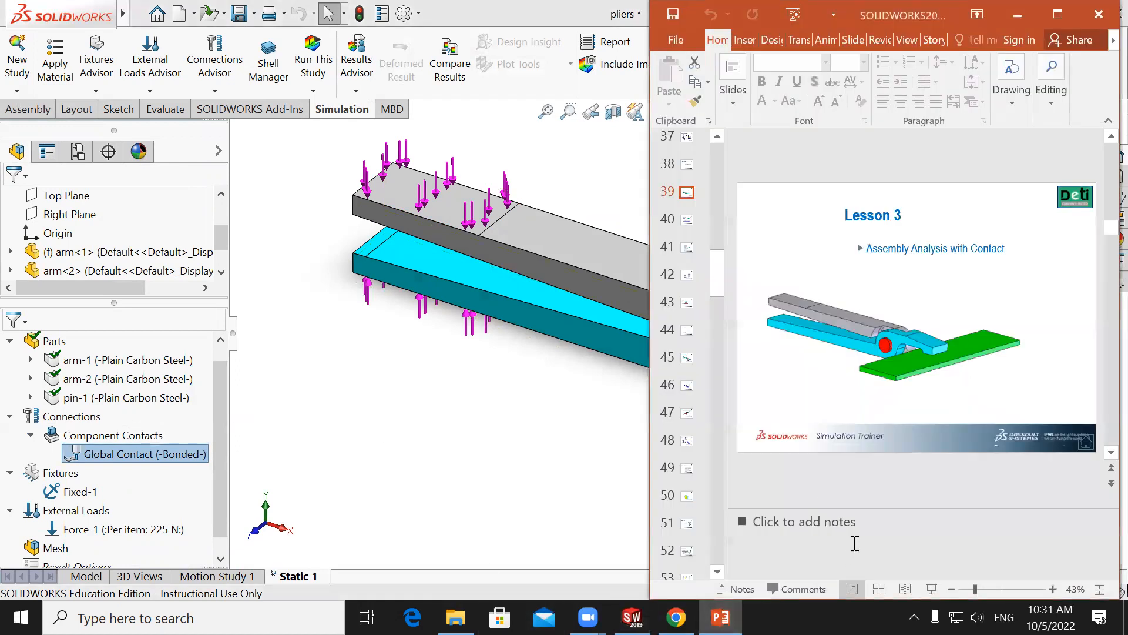
left_click(685, 221)
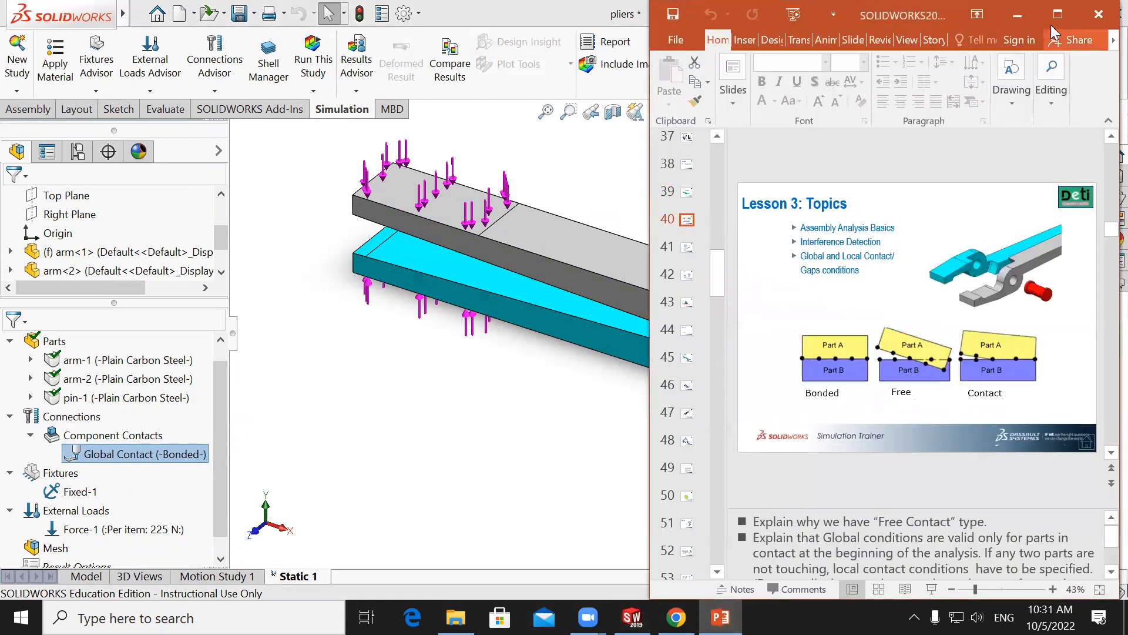
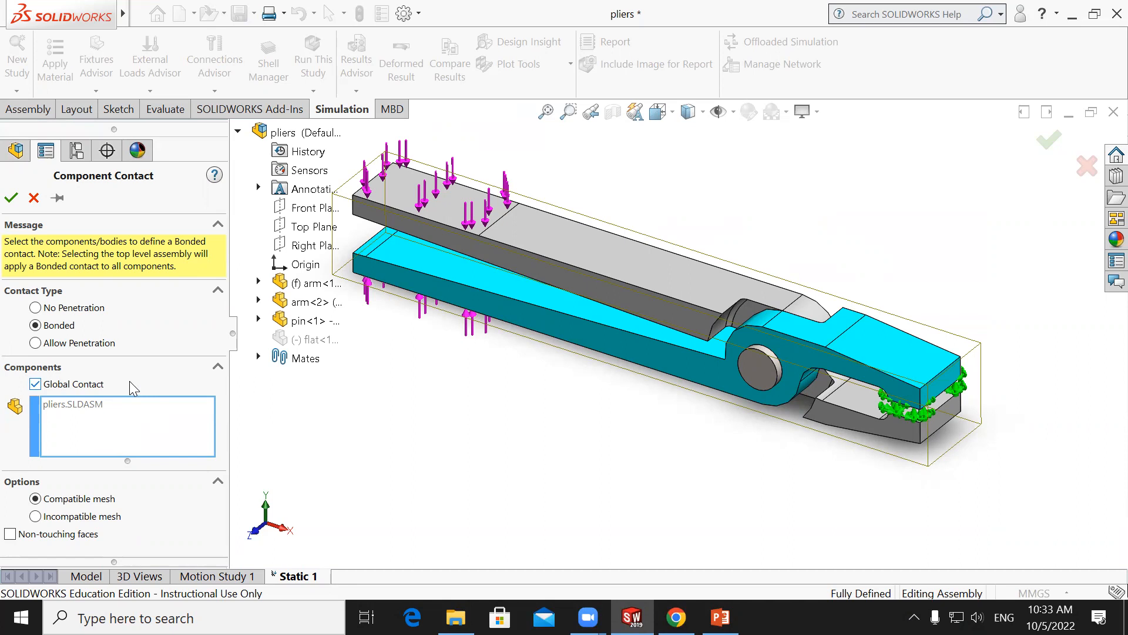
left_click(33, 198)
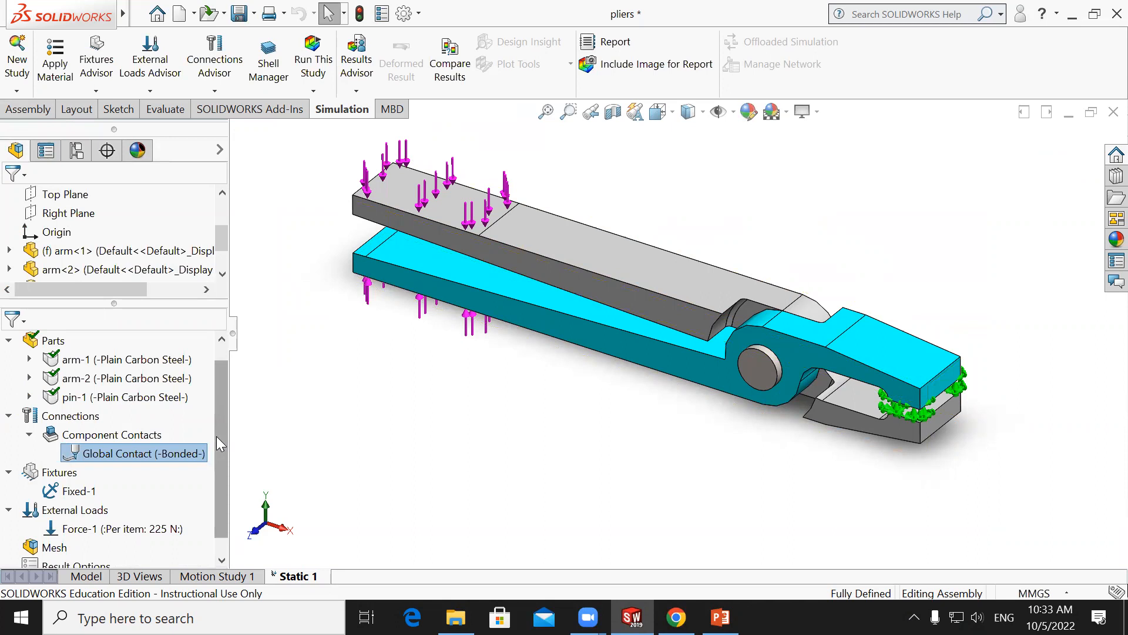
Run Interference Detection on the pliers assembly, arm-1 and arm-2, with coincidence treated as interference.
left_click(171, 111)
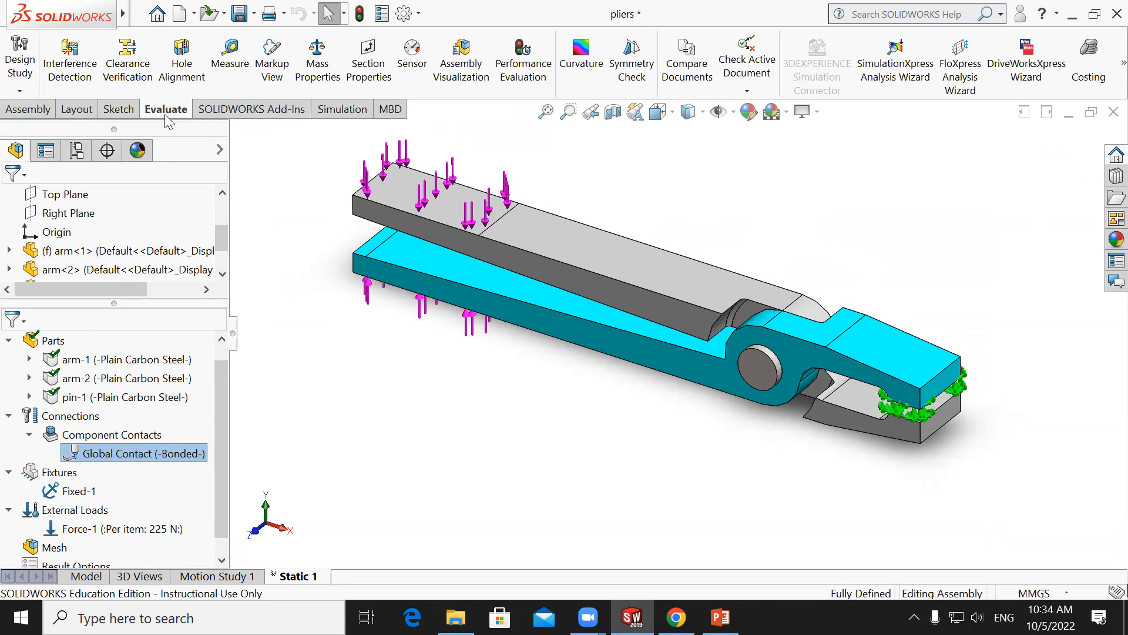
left_click(69, 82)
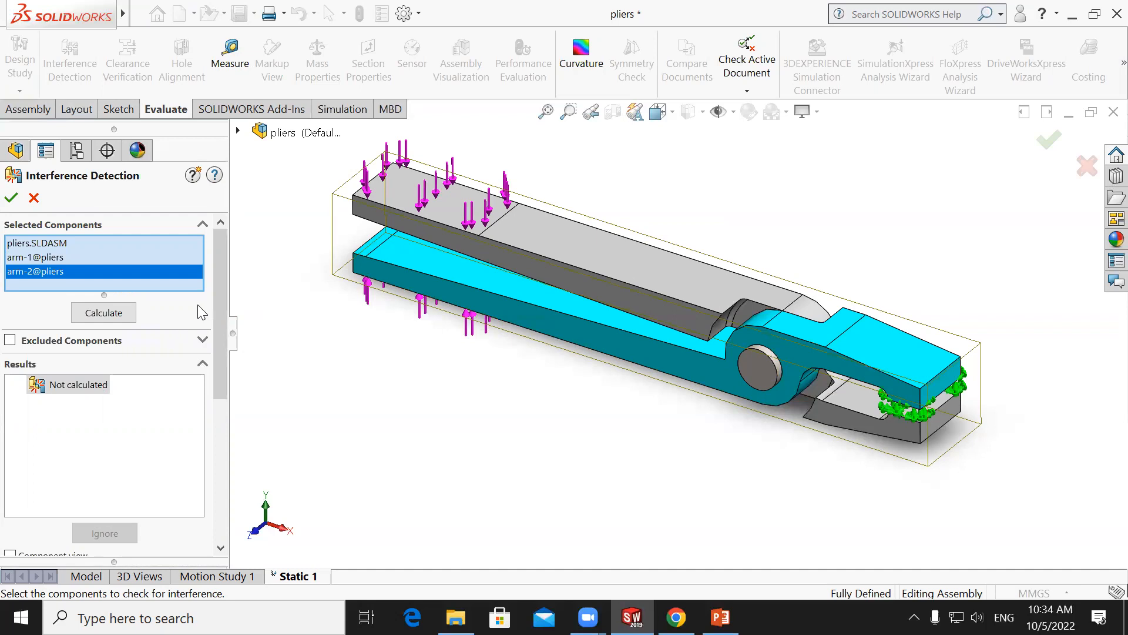
left_click_drag(220, 314, 217, 434)
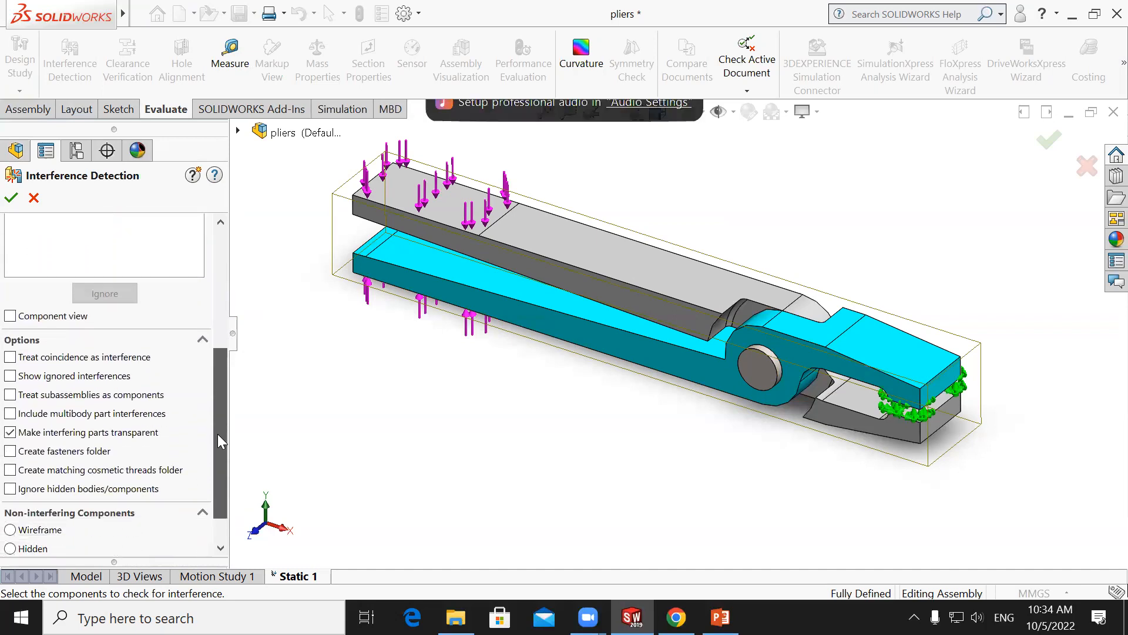
left_click(94, 358)
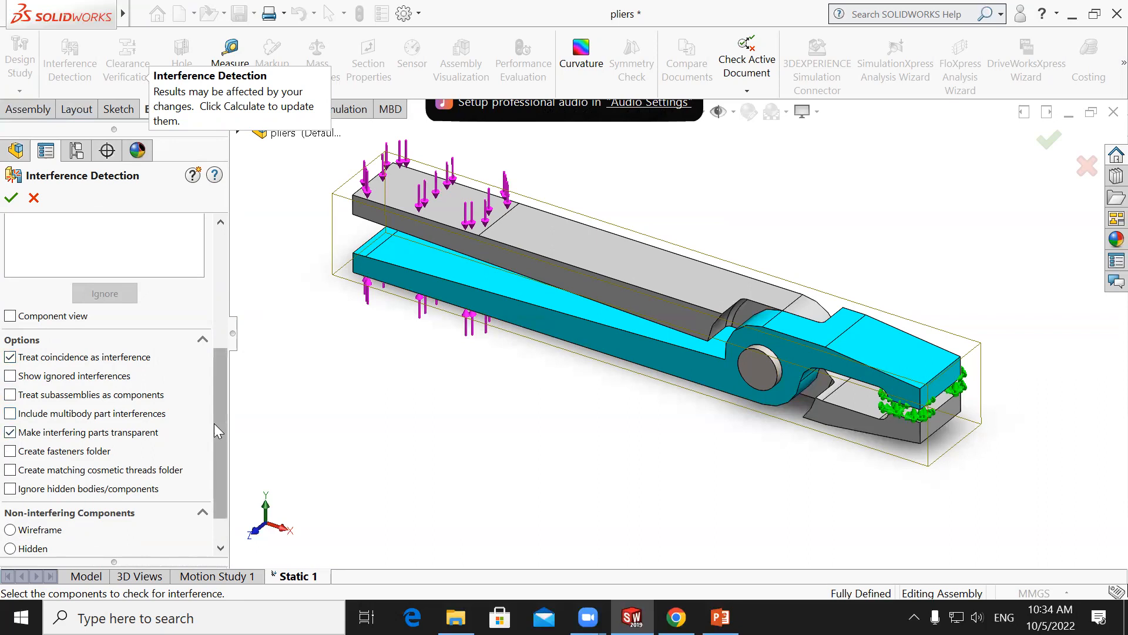
left_click_drag(217, 424, 207, 414)
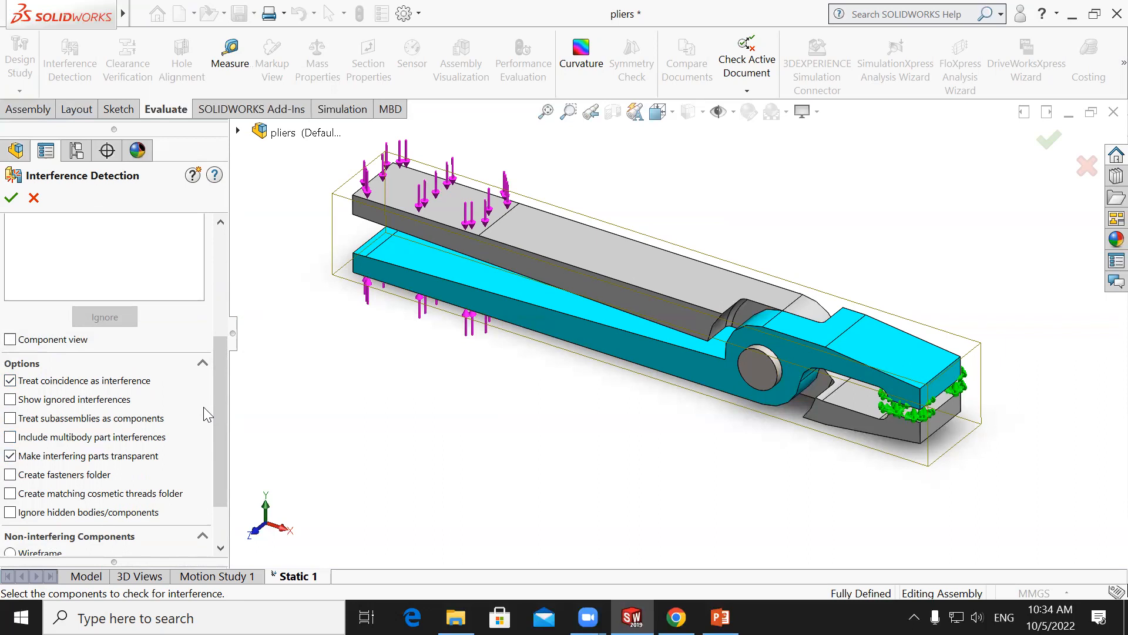
left_click_drag(215, 407, 202, 268)
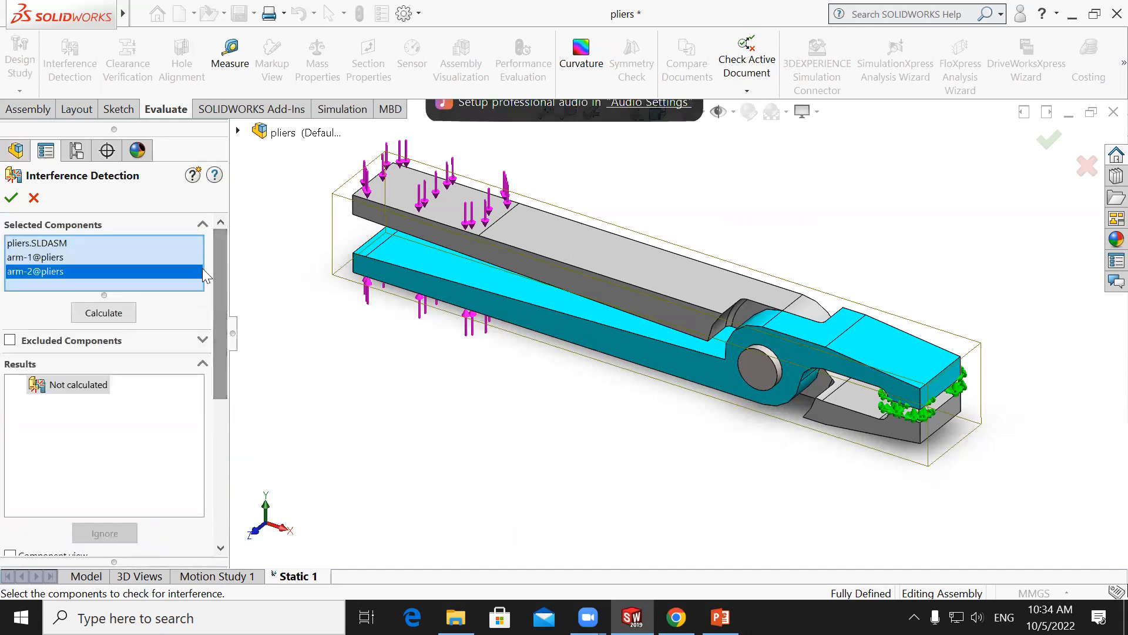
left_click(100, 315)
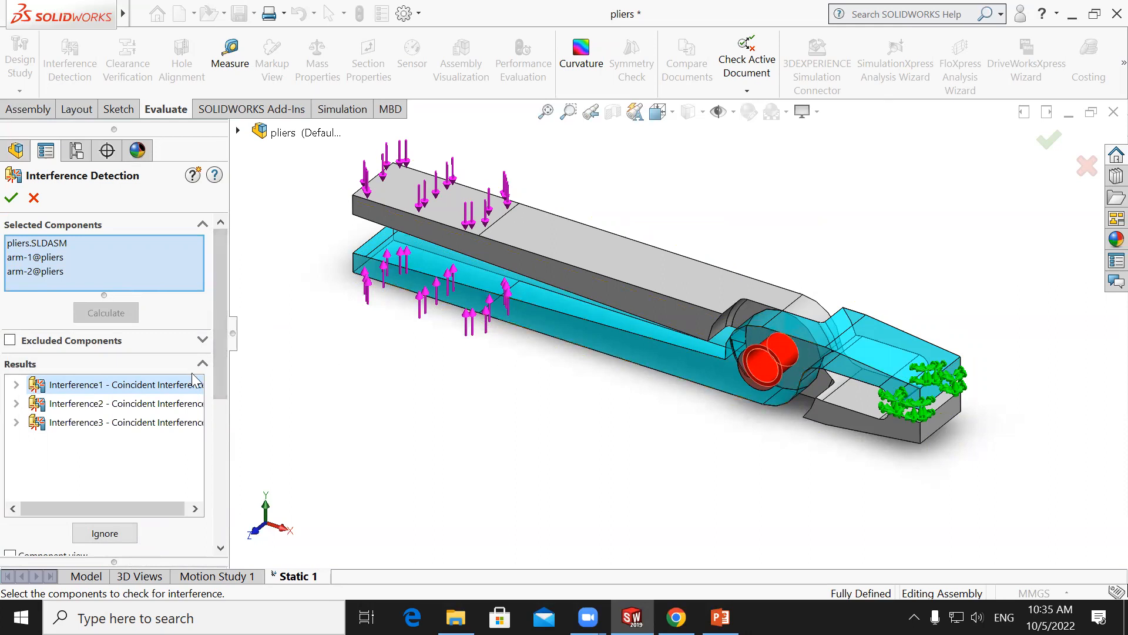
Examine each detected coincident interference around the pin and between the arms, and close Interference Detection.
left_click(181, 405)
left_click(155, 424)
left_click(155, 385)
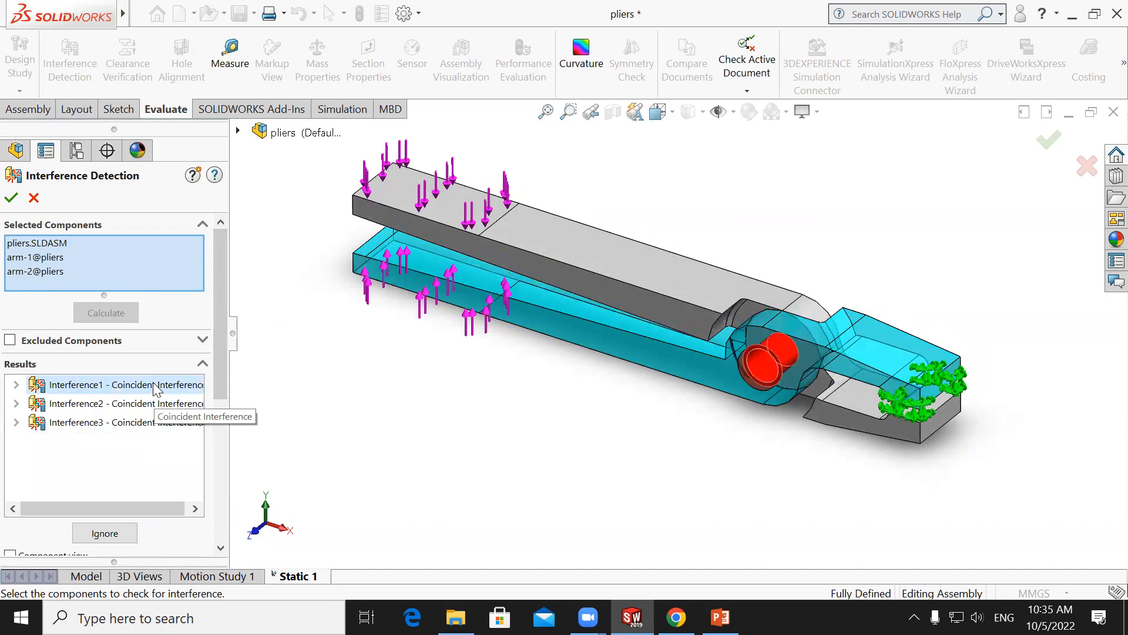
middle_click_drag(844, 422, 843, 452)
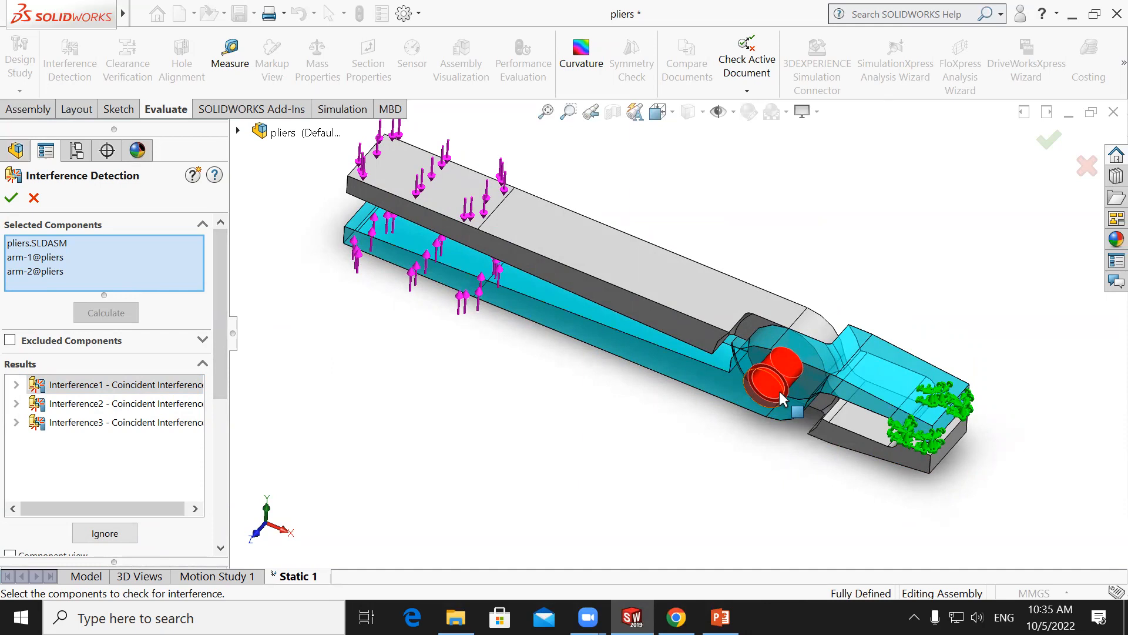
left_click(143, 403)
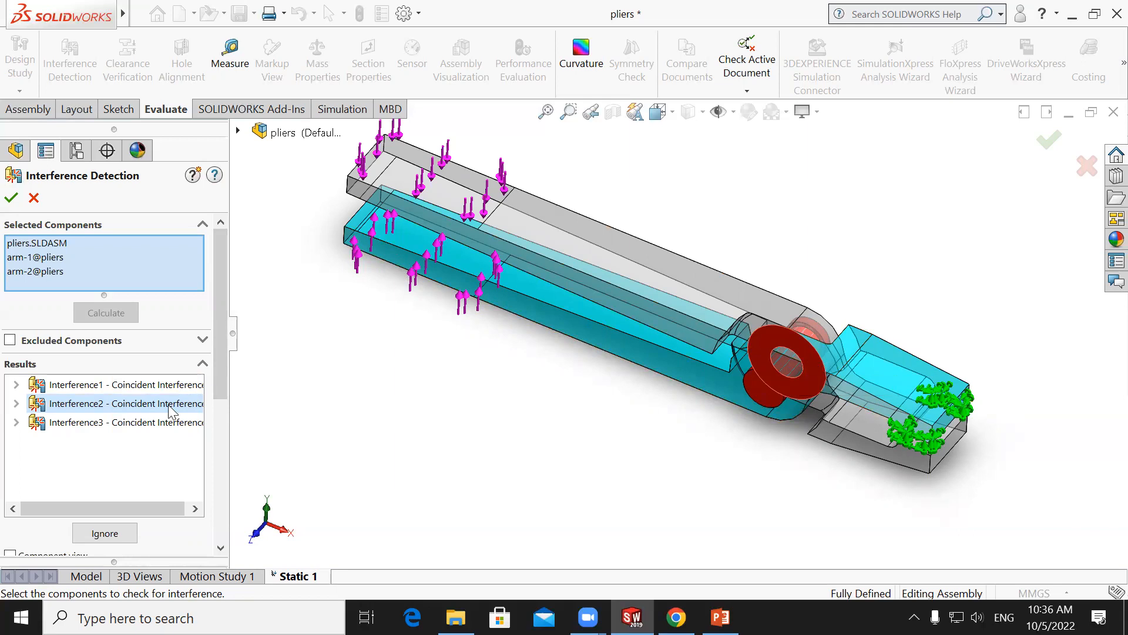
left_click(116, 423)
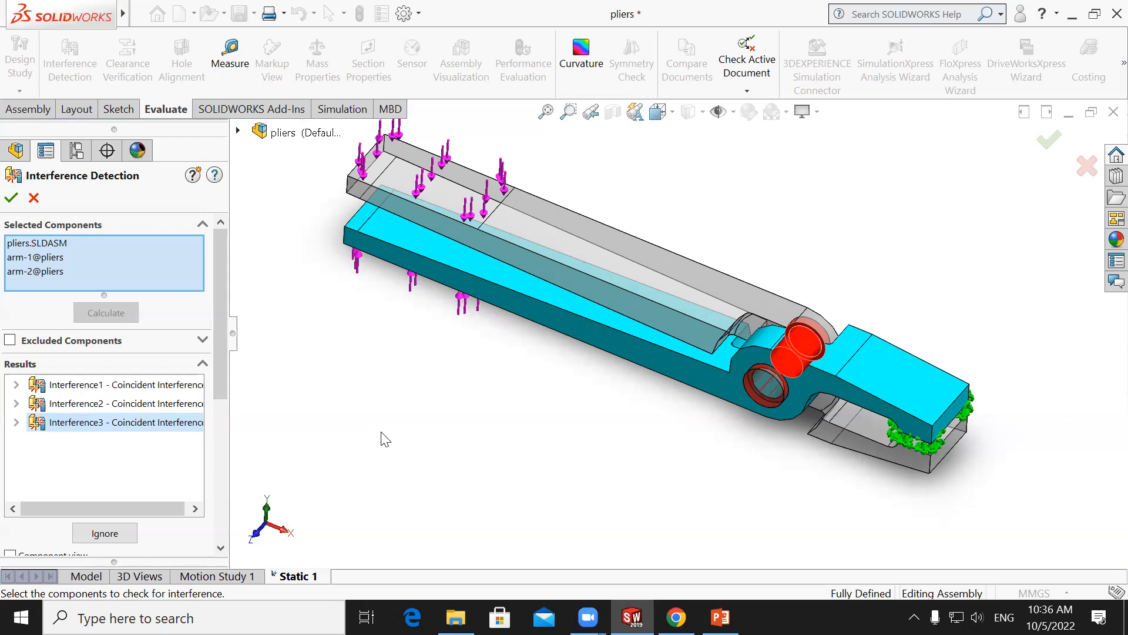
left_click(382, 432)
left_click(11, 199)
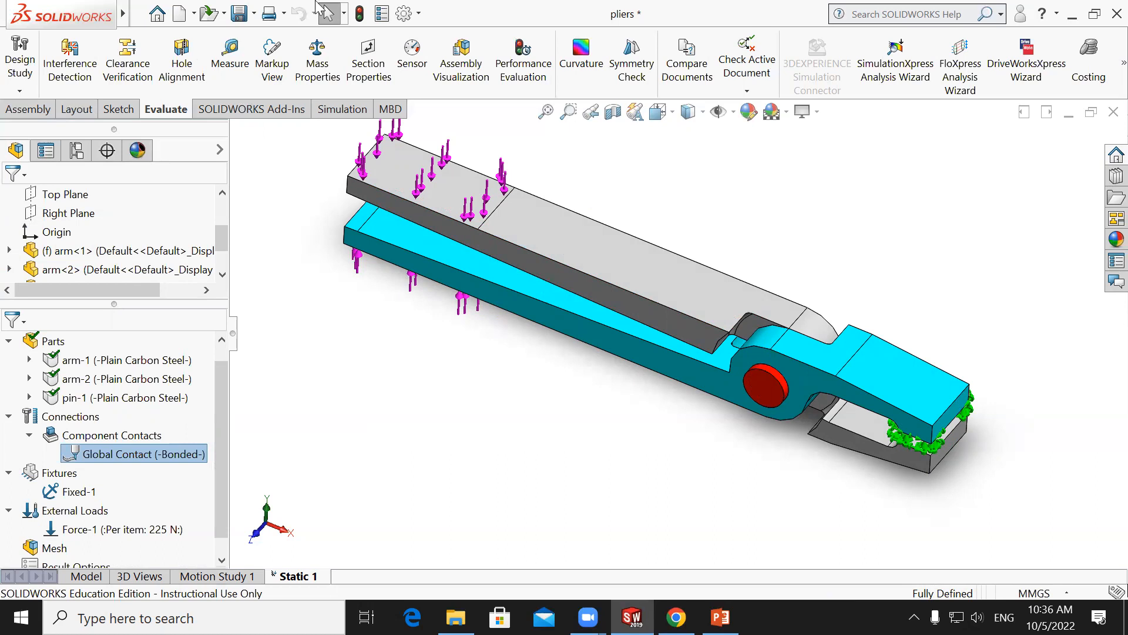
Change the study's global component contact type to No Penetration for the whole pliers assembly.
right_click(132, 449)
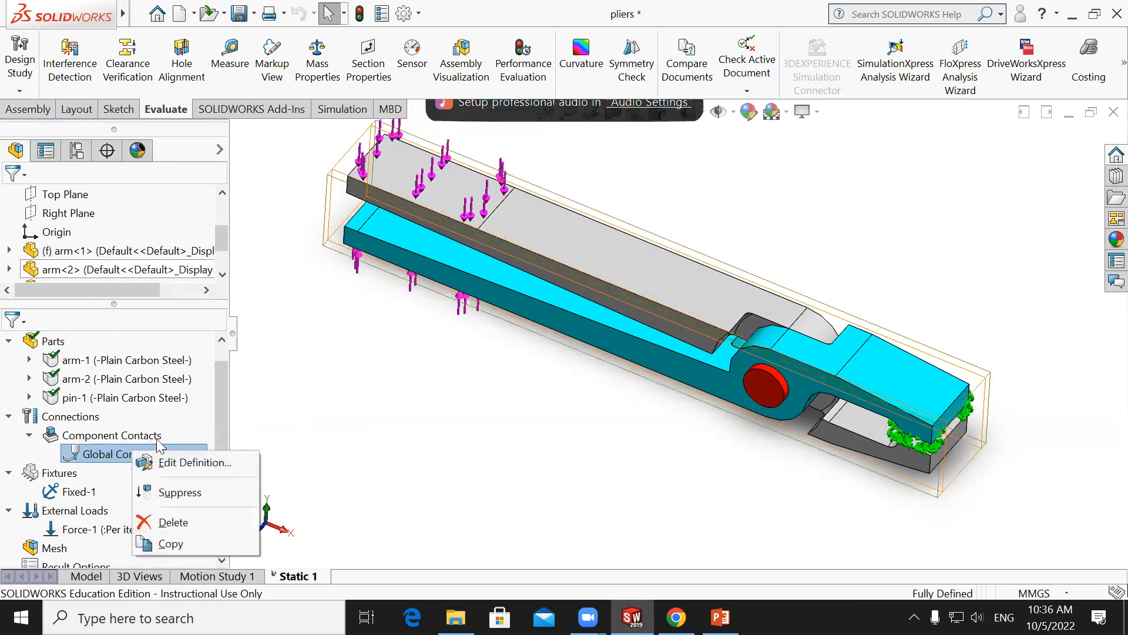
left_click(194, 388)
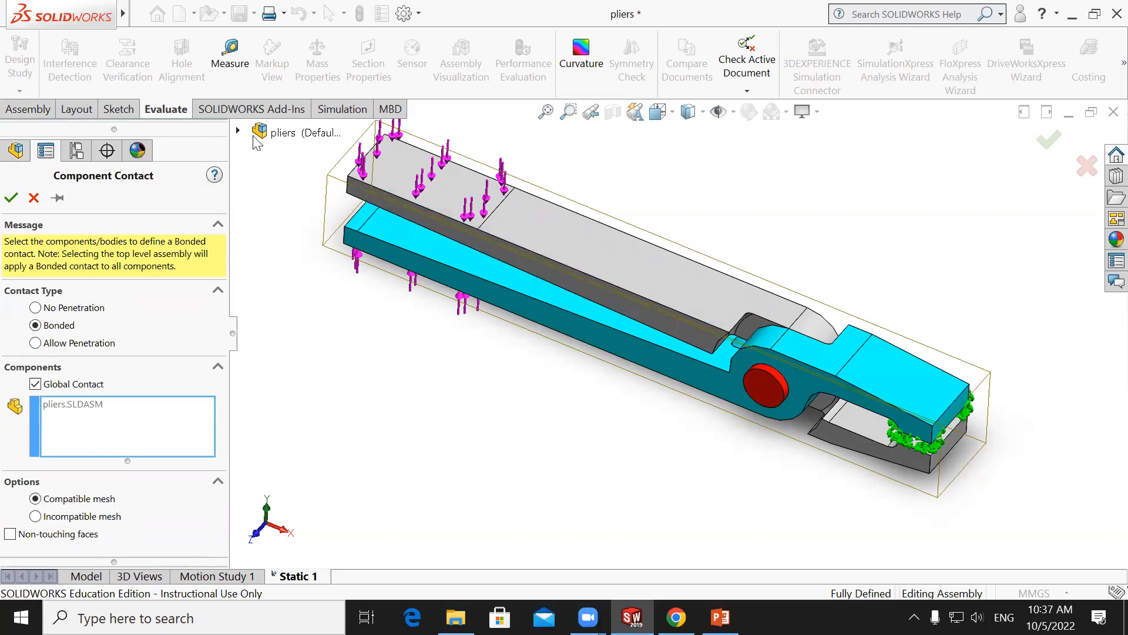
left_click(77, 309)
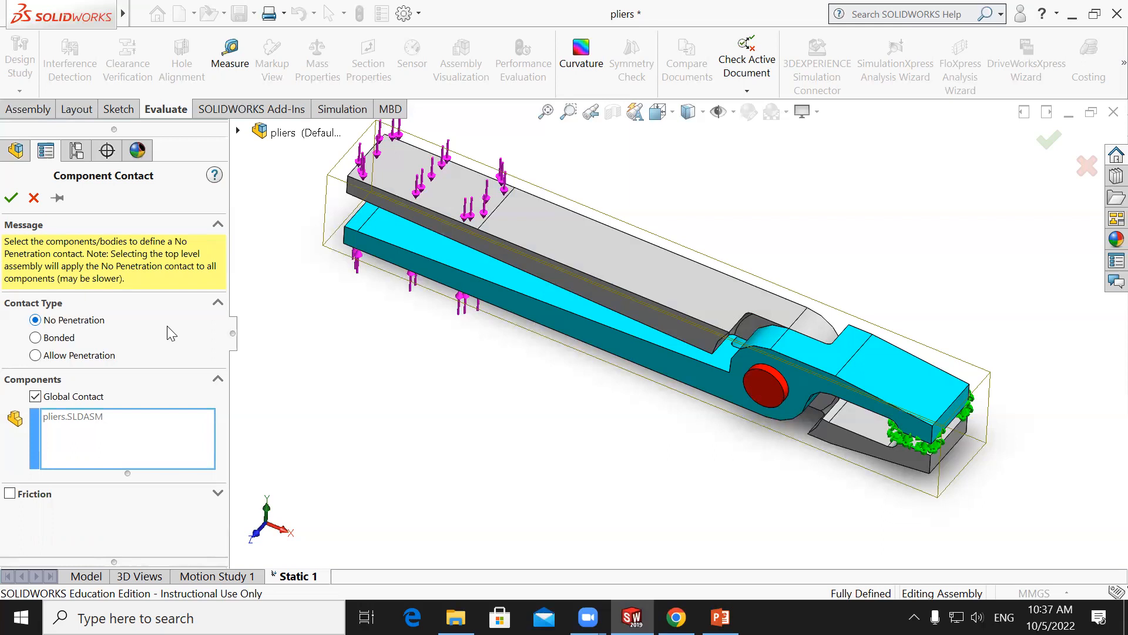
left_click(12, 198)
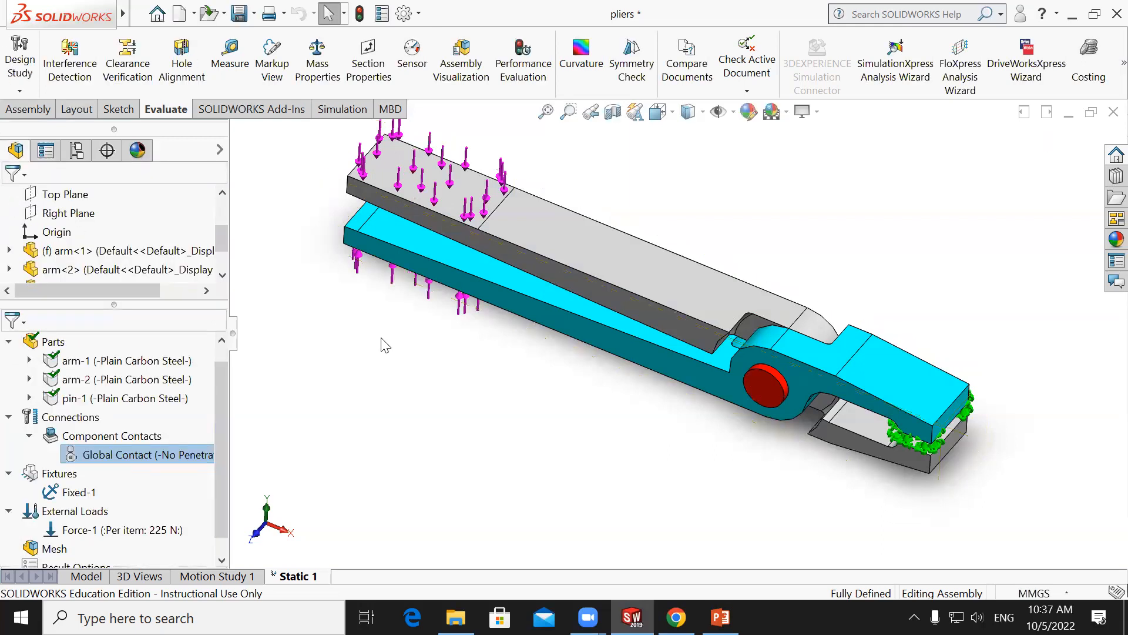
left_click(483, 257)
Keep the main menu bar permanently displayed.
mouse_move(124, 23)
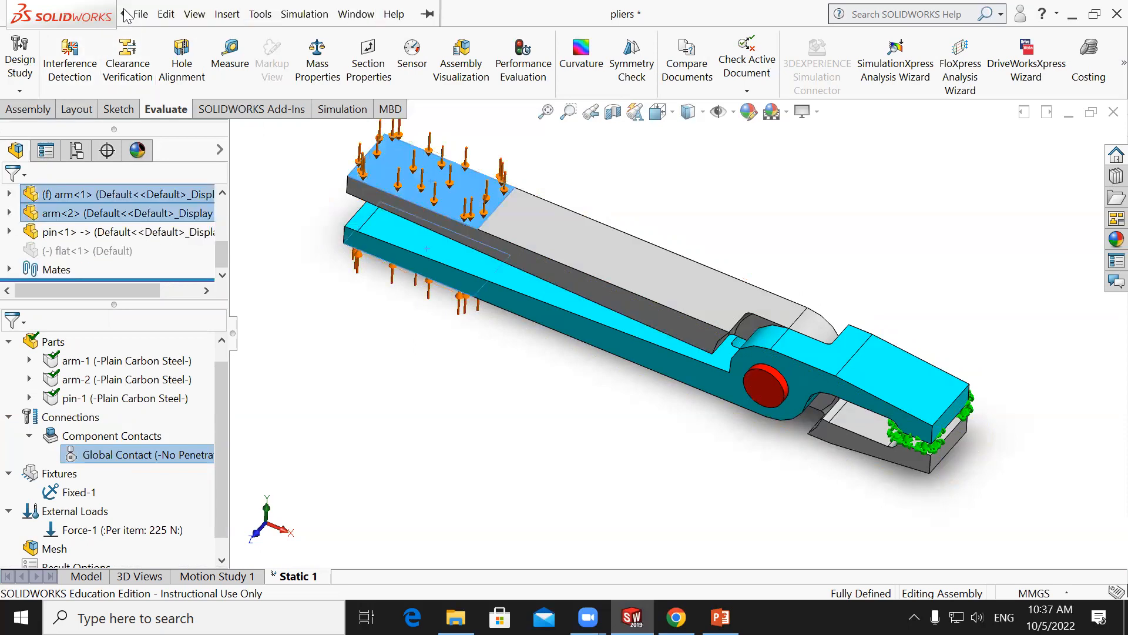
left_click(260, 14)
mouse_move(304, 14)
left_click(339, 7)
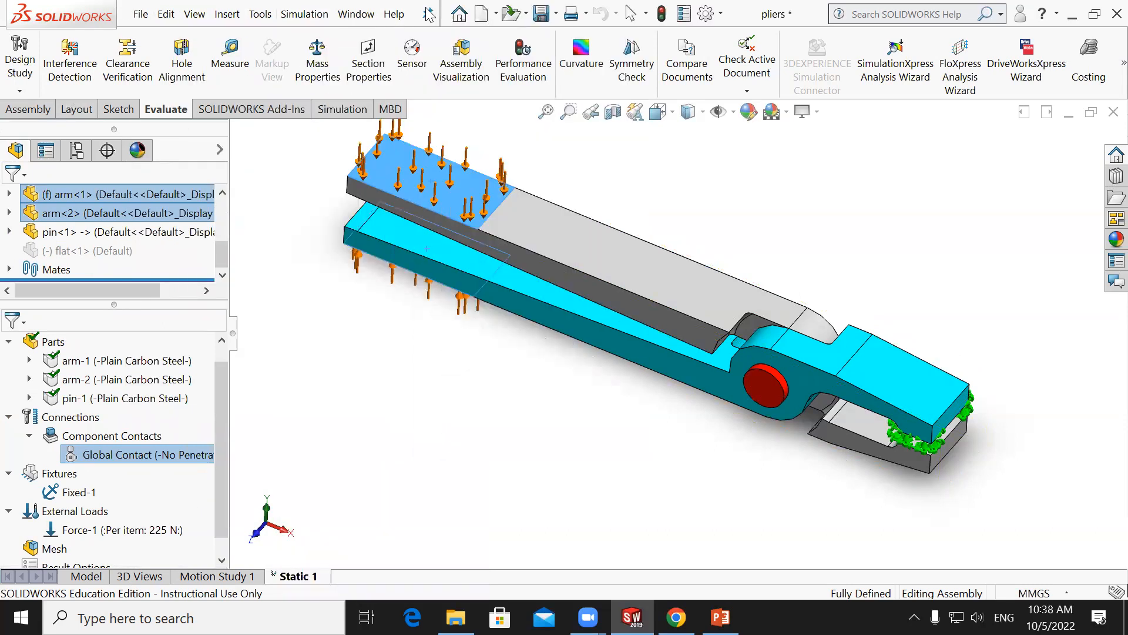
Set the default pressure/stress unit in the Simulation options to N/mm^2(MPa).
left_click(304, 14)
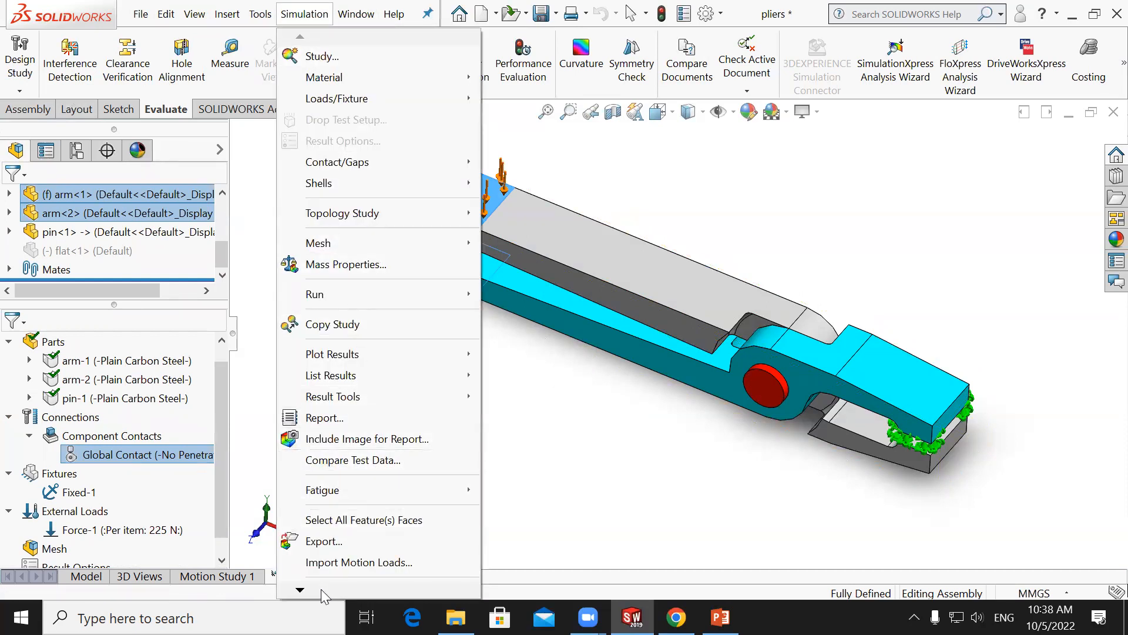
mouse_move(321, 589)
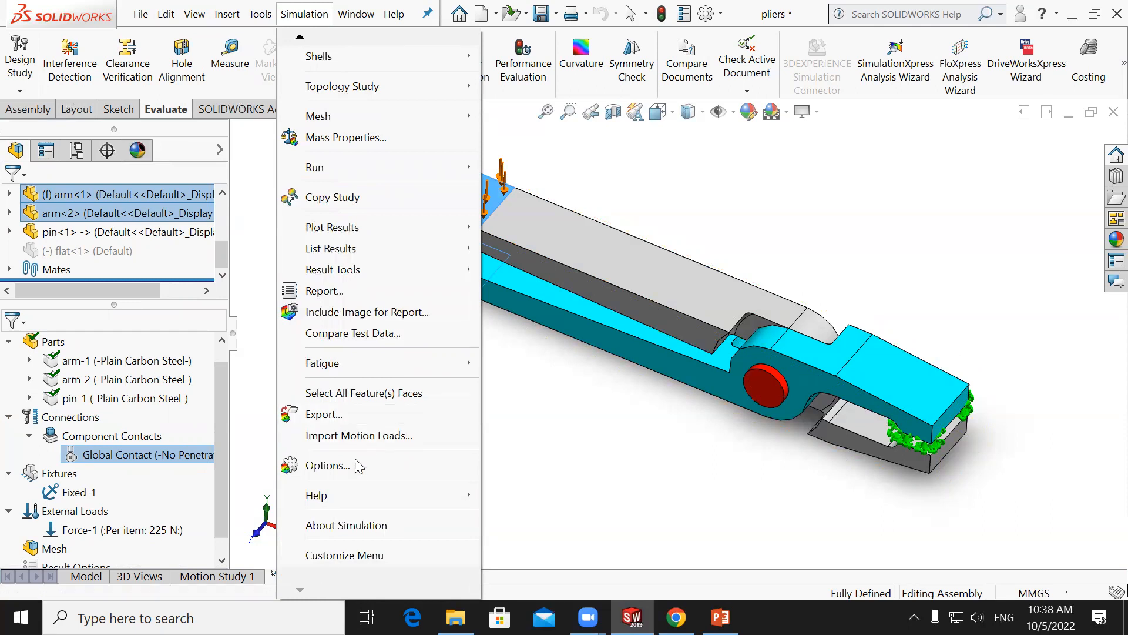
left_click(393, 470)
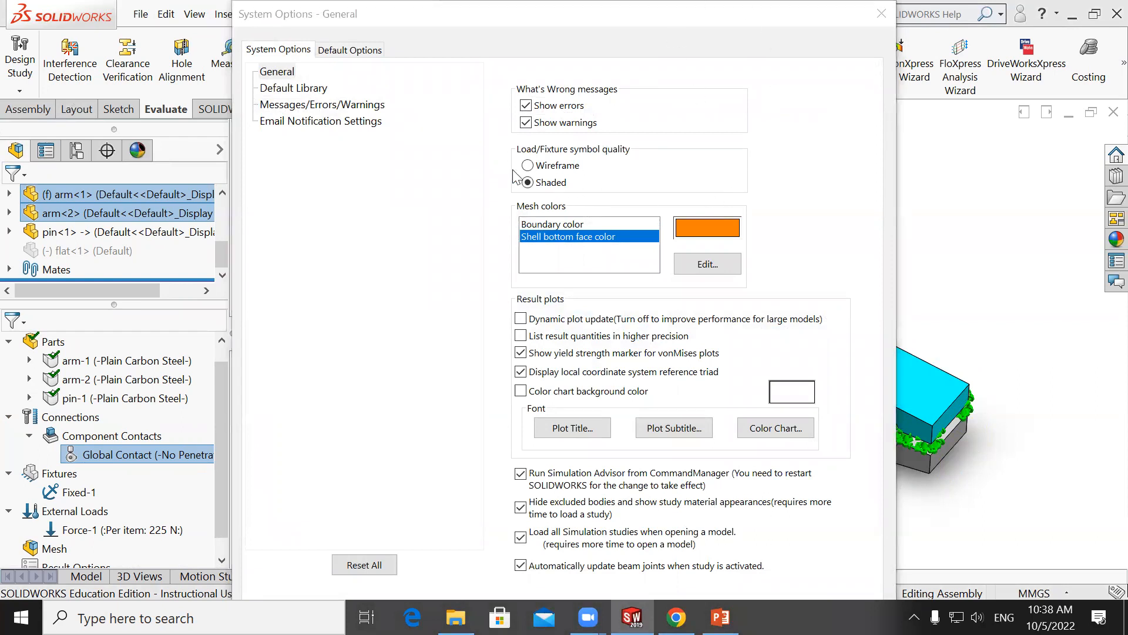
left_click(349, 50)
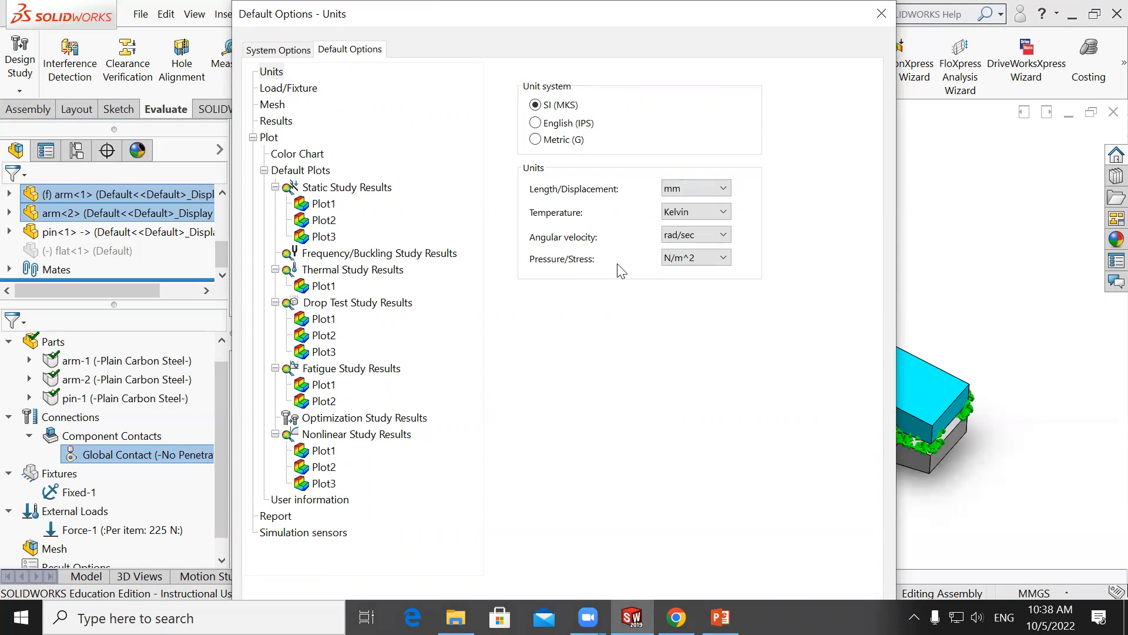
left_click(727, 265)
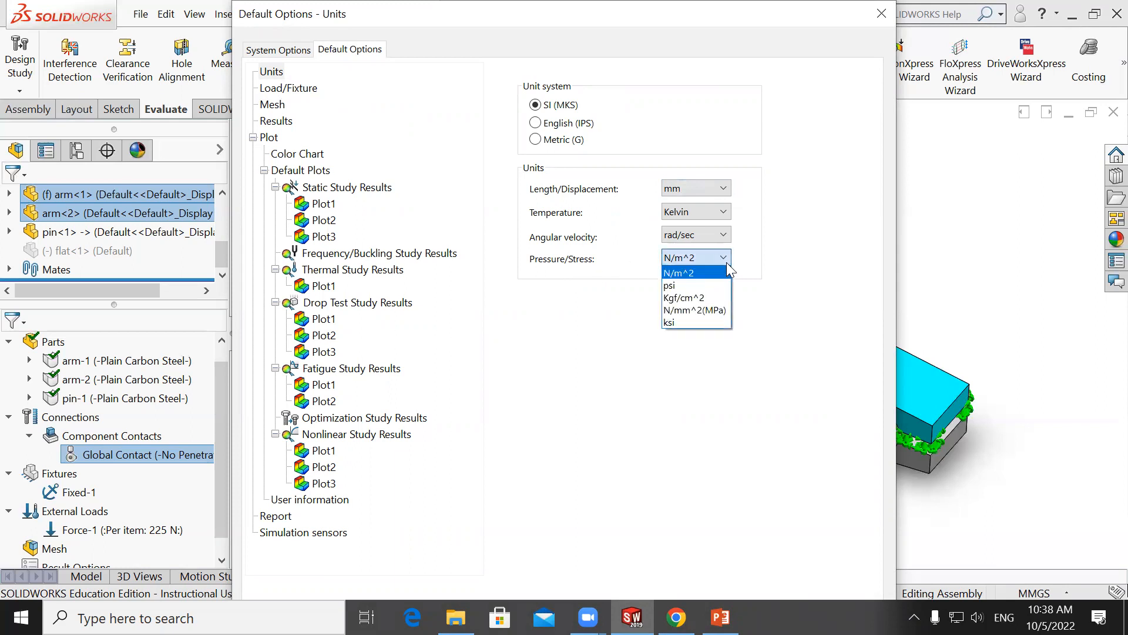
left_click(715, 312)
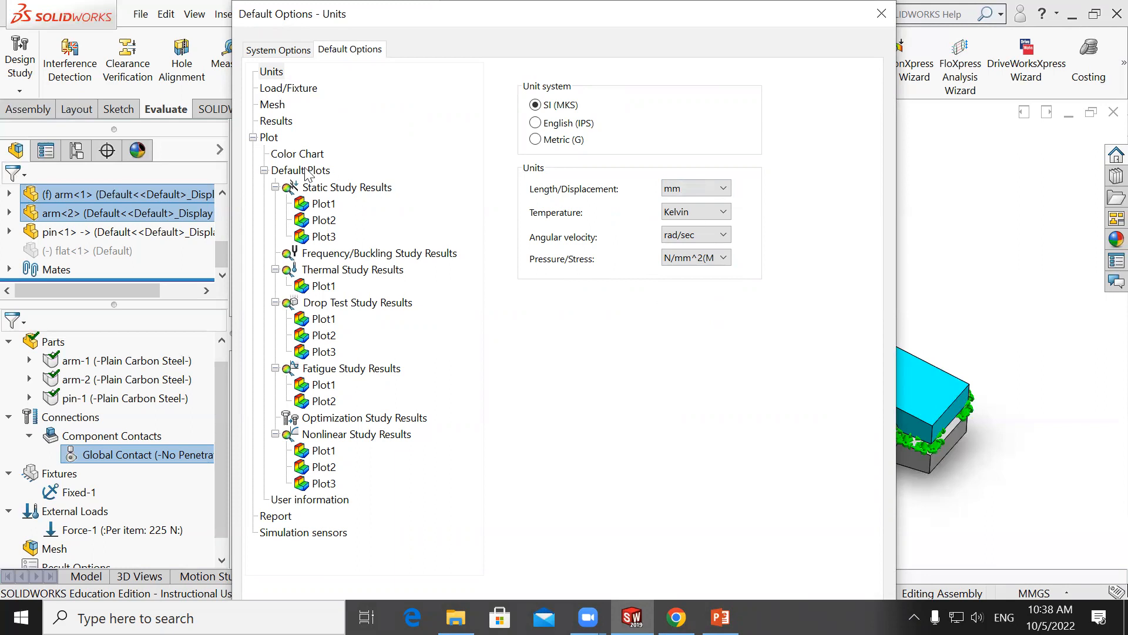
Review the Load/Fixture, Mesh, Results and Color Chart pages of the Simulation default options.
left_click(290, 88)
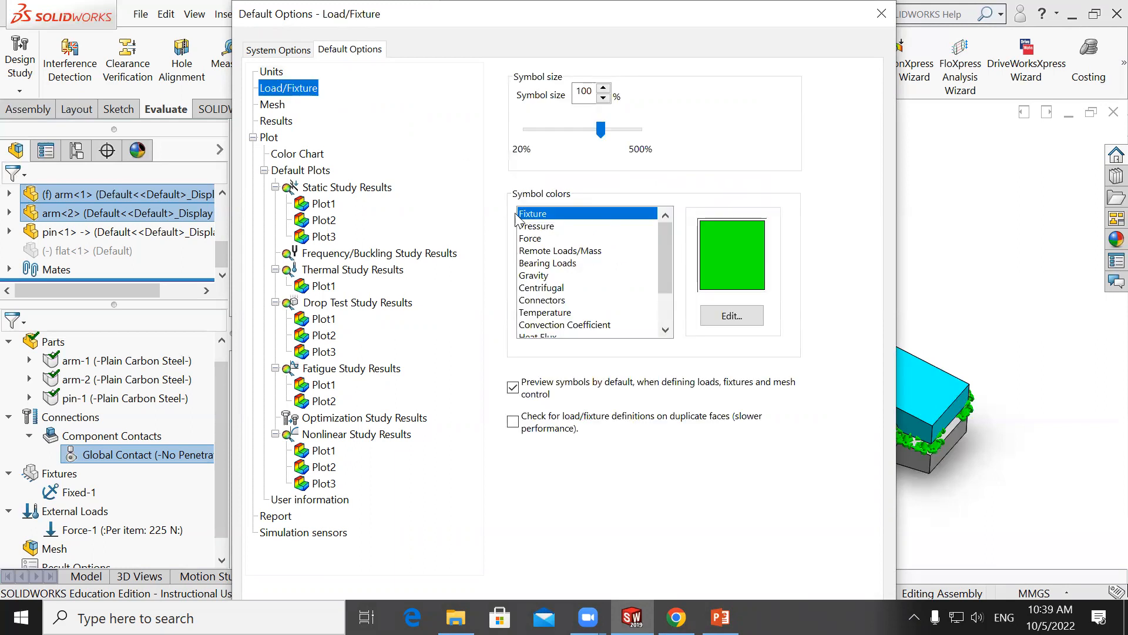
left_click(273, 105)
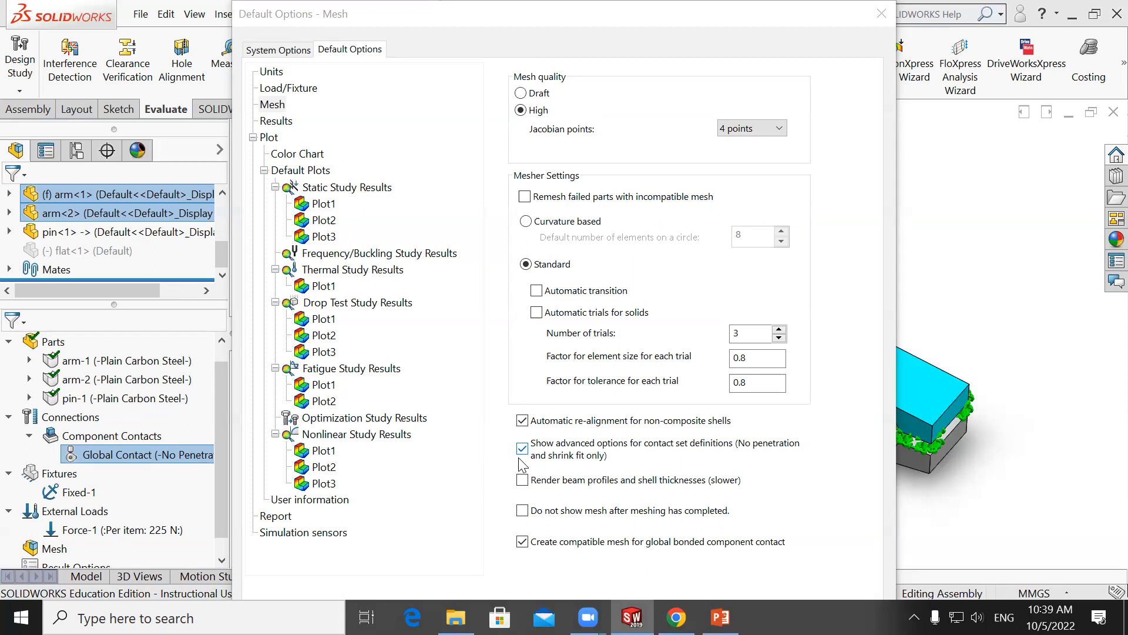
left_click(276, 121)
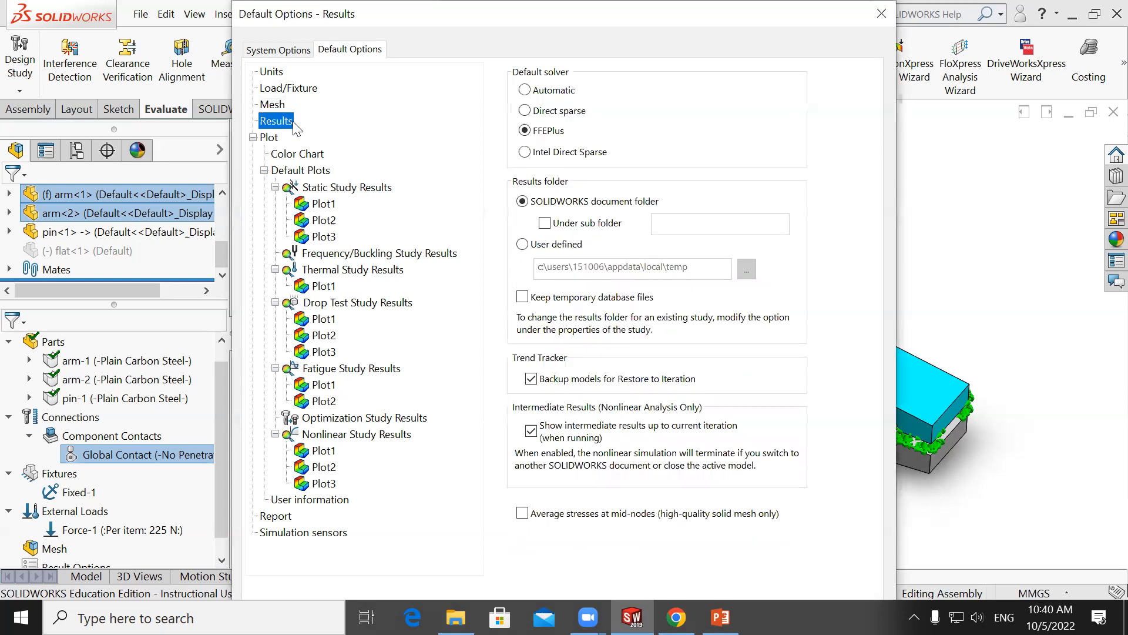
left_click(308, 156)
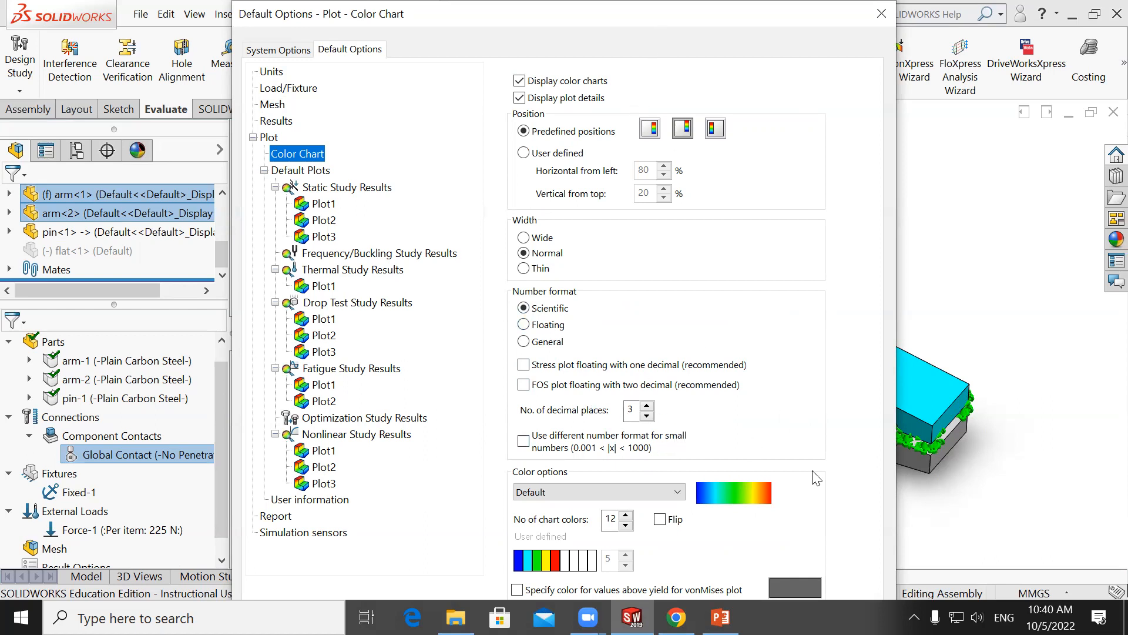
Recheck the default Units settings and close the Simulation options, keeping the changes.
left_click_drag(773, 7, 741, 76)
left_click_drag(461, 92, 404, 23)
left_click_drag(549, 15, 698, 3)
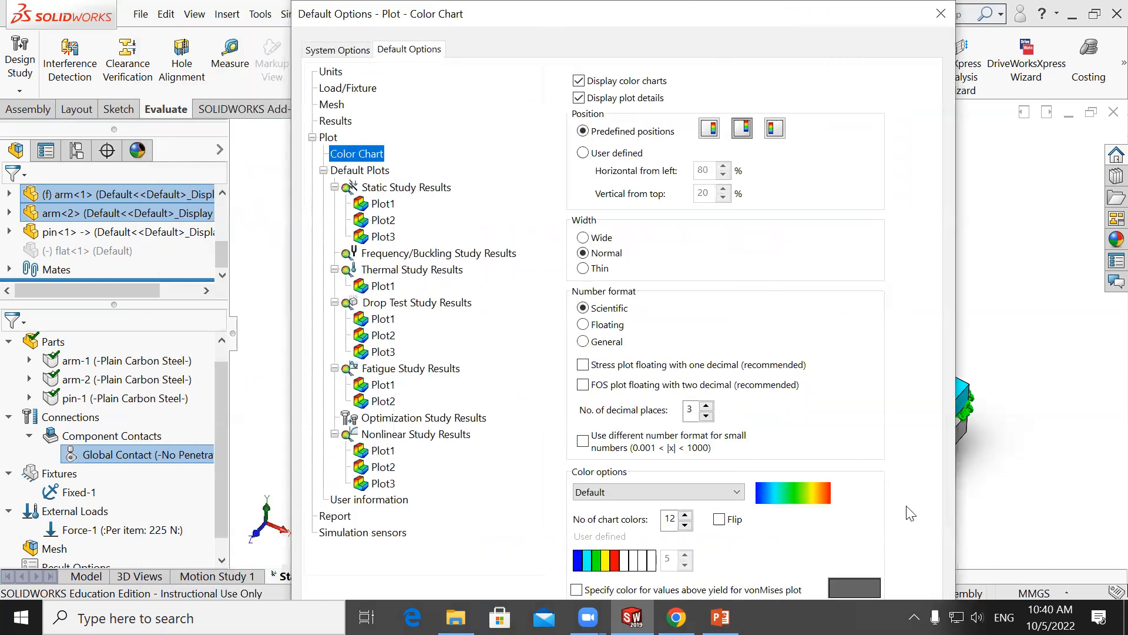
left_click_drag(724, 19, 690, 18)
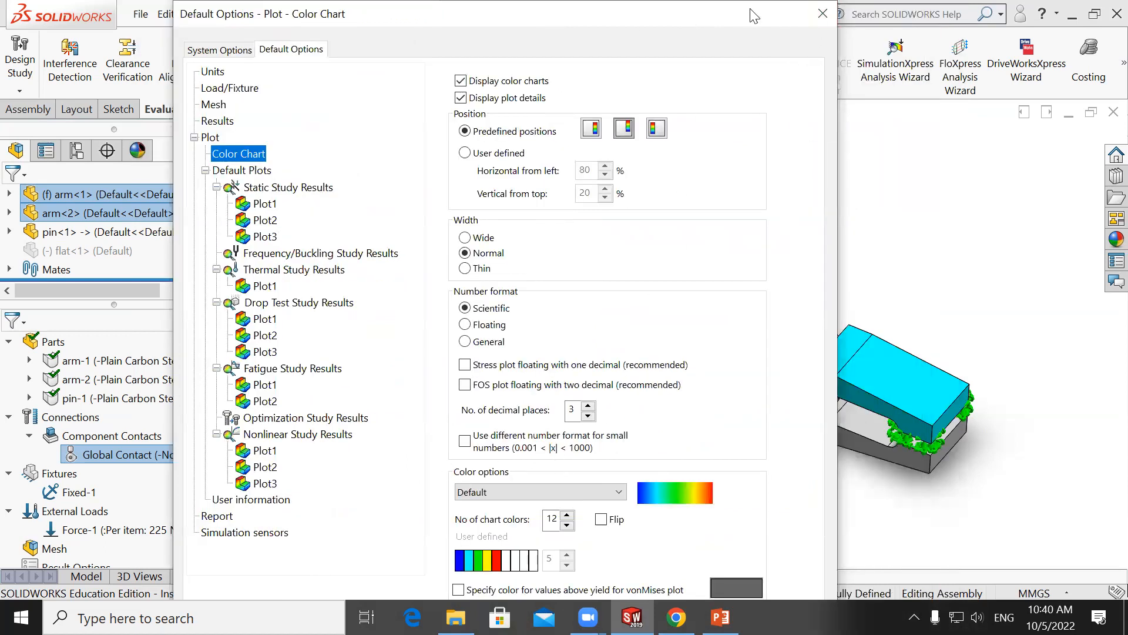
left_click_drag(754, 16, 902, 43)
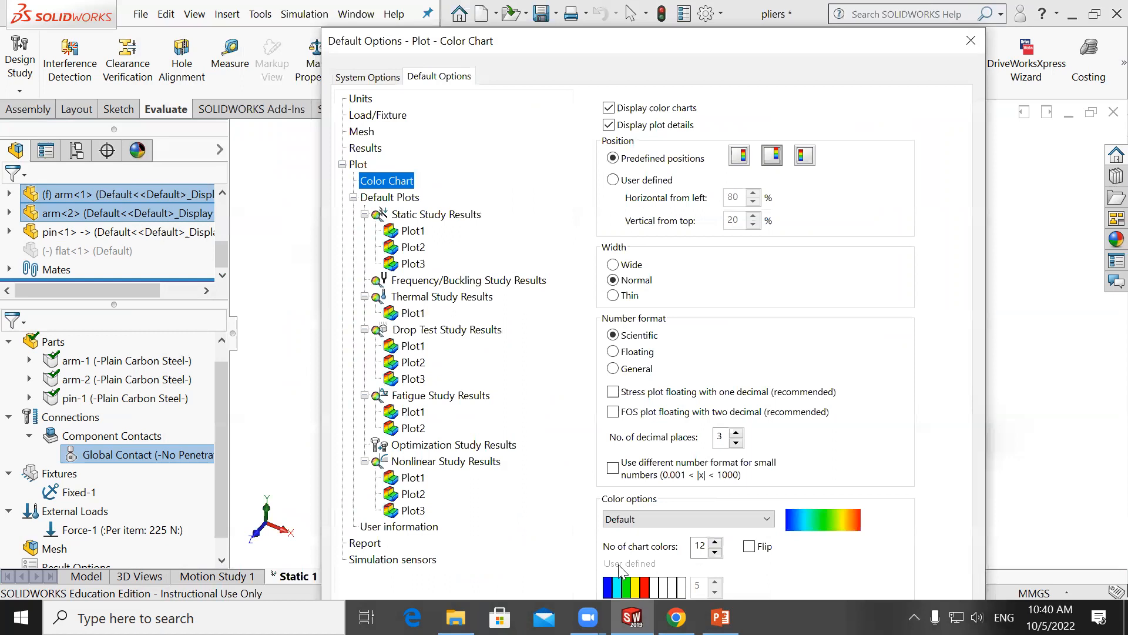
left_click(362, 101)
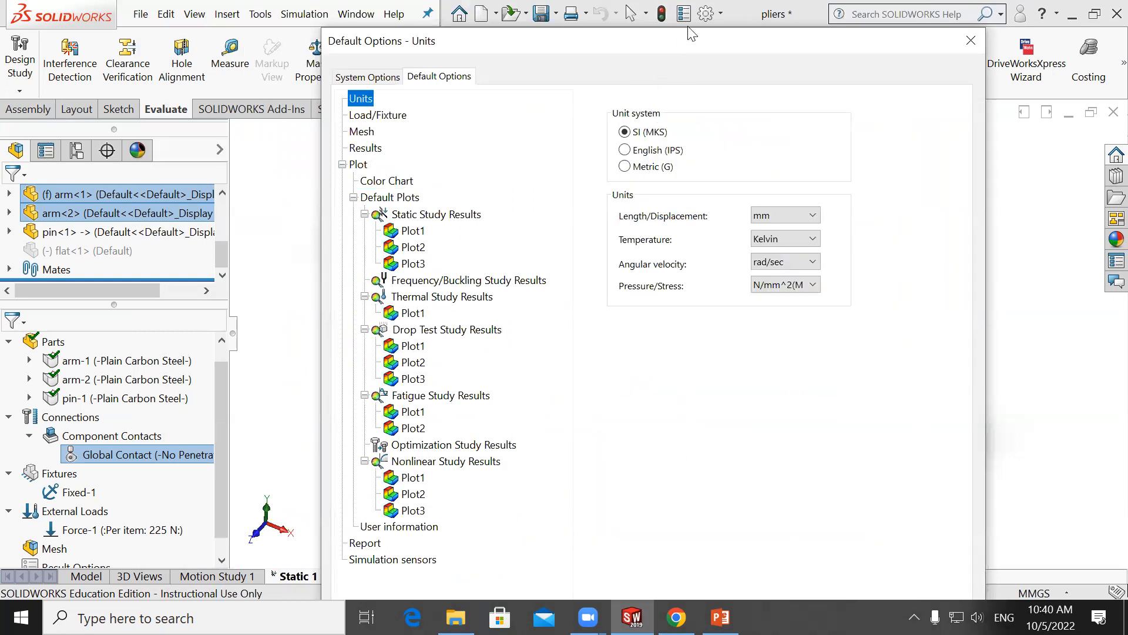
left_click_drag(531, 42, 521, 60)
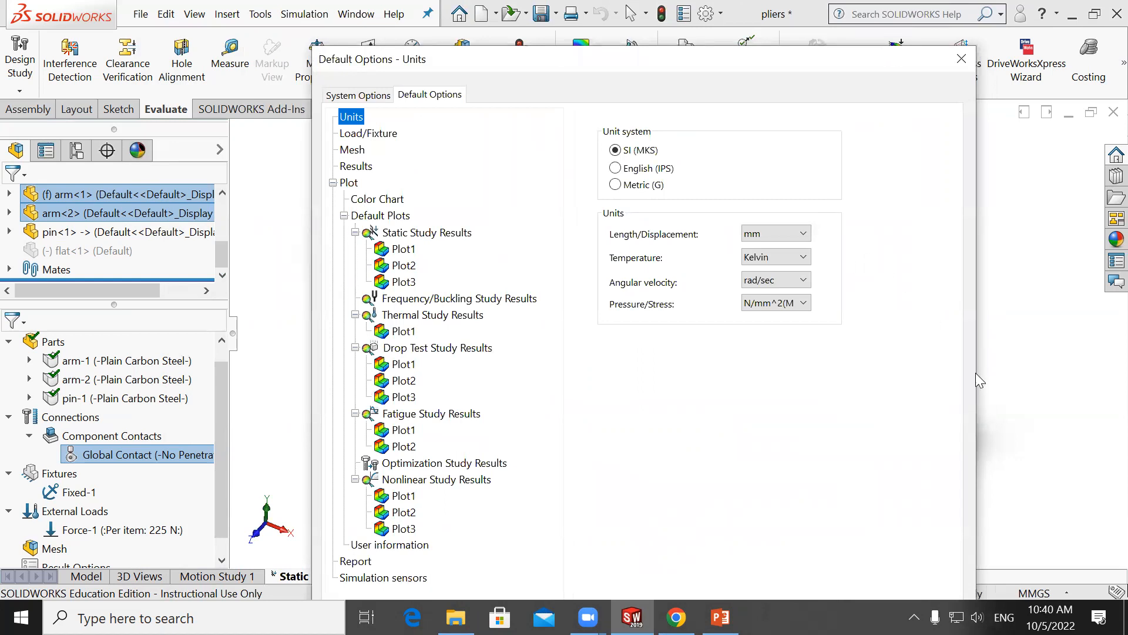
left_click_drag(882, 52, 689, 6)
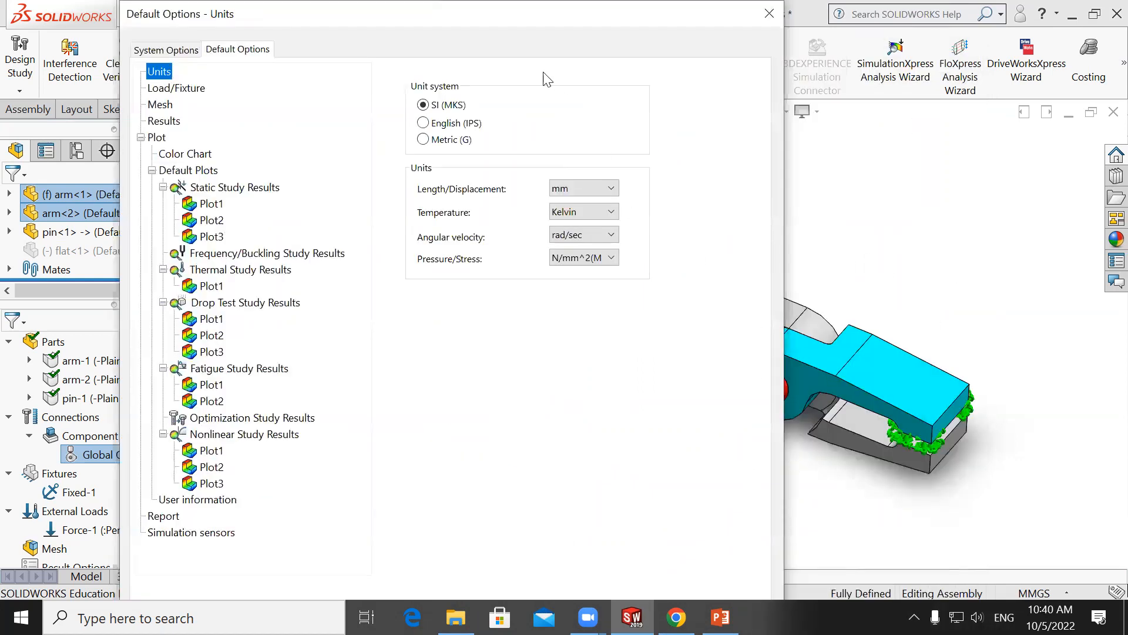
left_click_drag(564, 20, 726, 31)
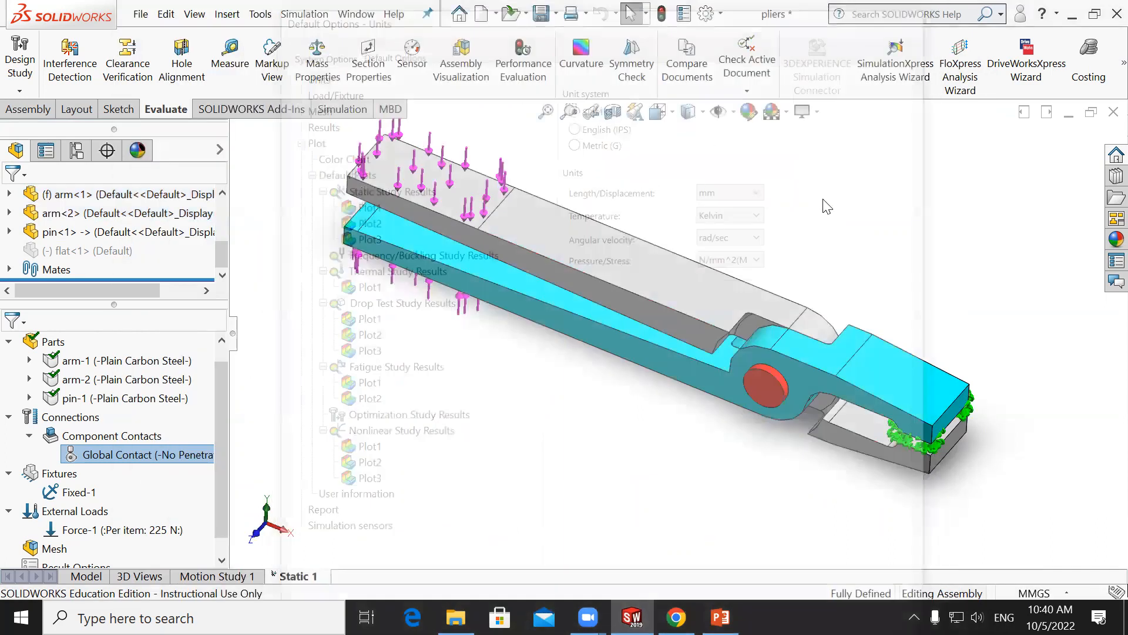
Reopen the Simulation options, review the General system options and close the dialog.
left_click(304, 13)
left_click(329, 463)
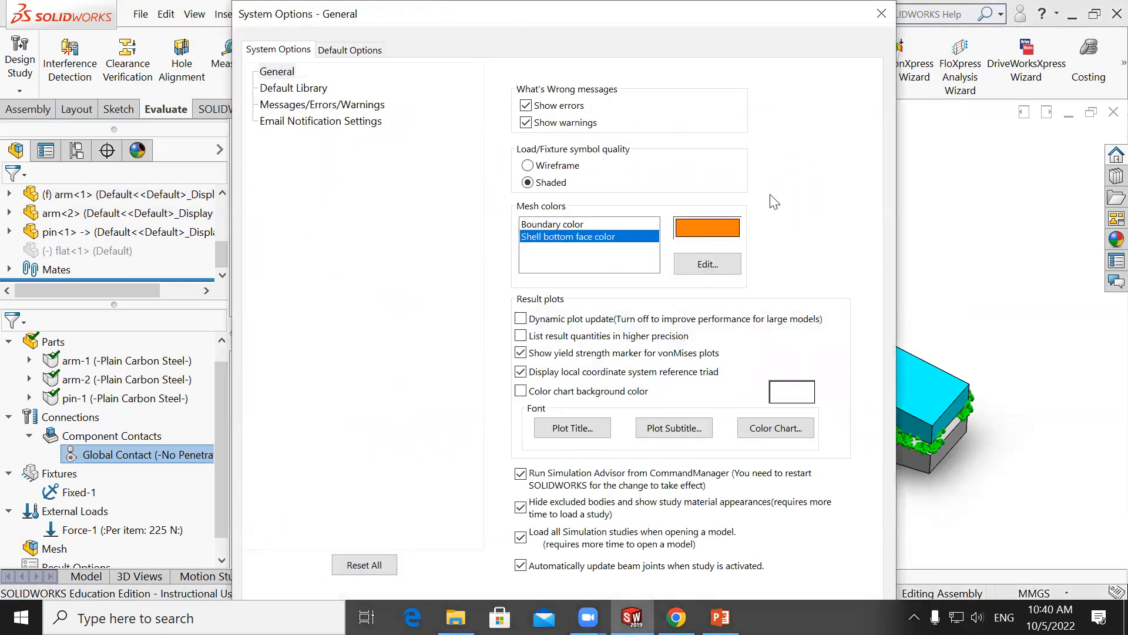
left_click_drag(592, 20, 589, 20)
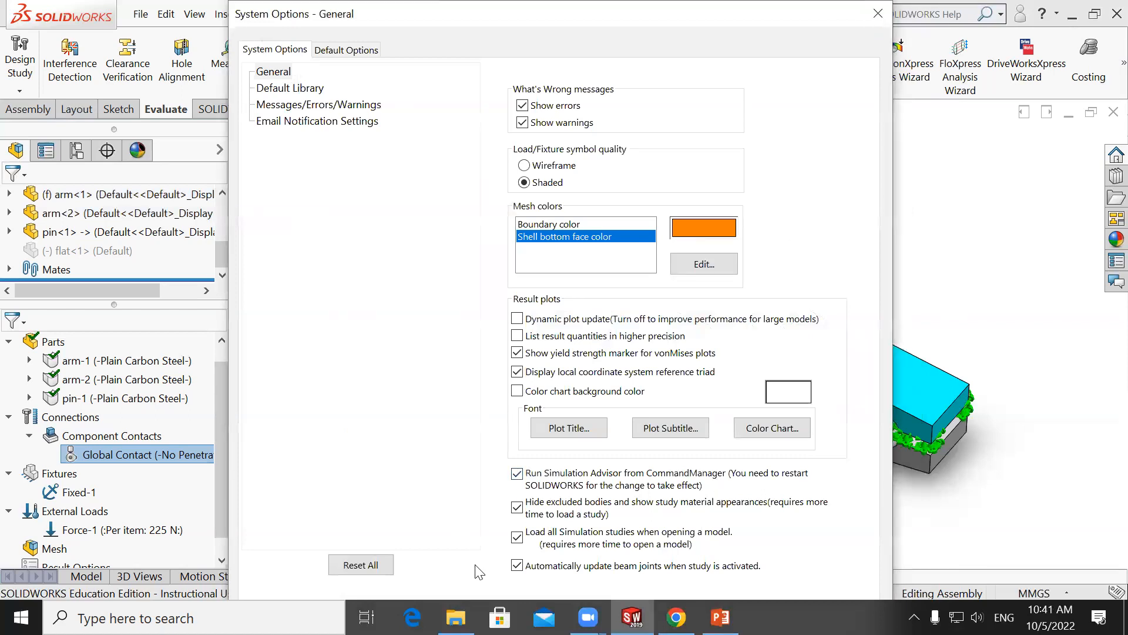
left_click(542, 604)
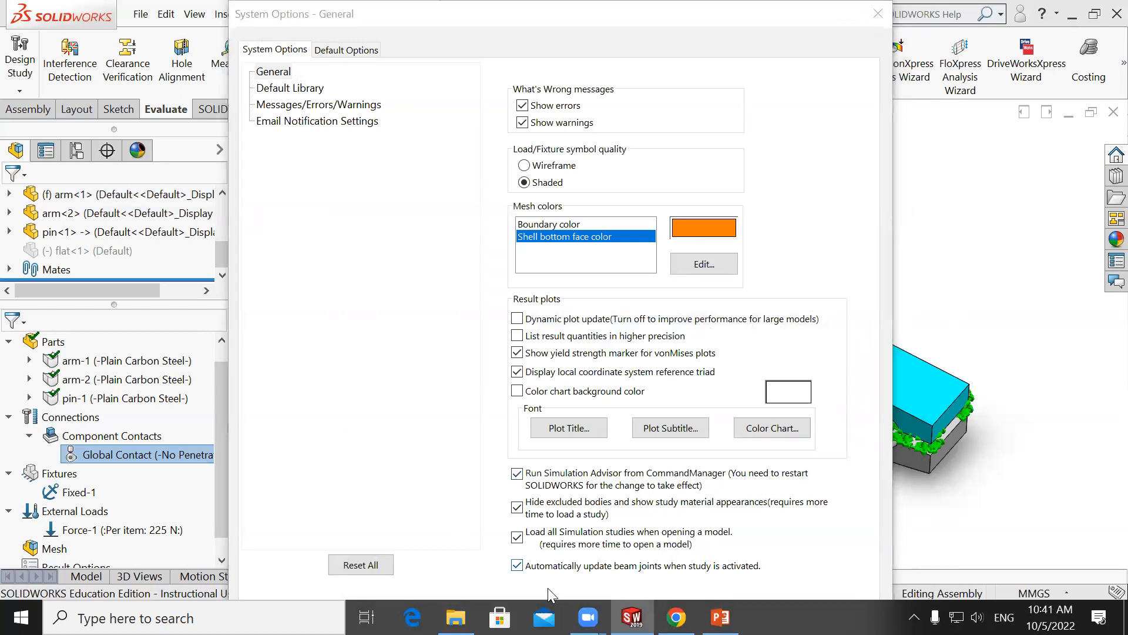
left_click(468, 516)
key("Escape")
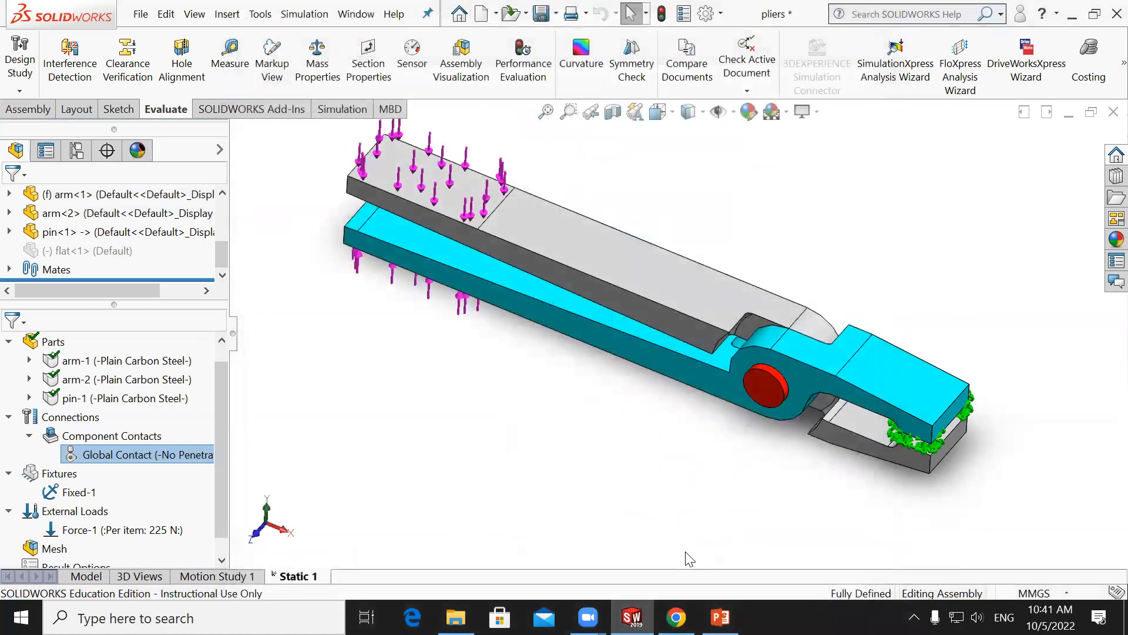
Verify the saved default units in the Simulation options, close the dialog and clear the selection.
left_click(304, 16)
left_click(338, 468)
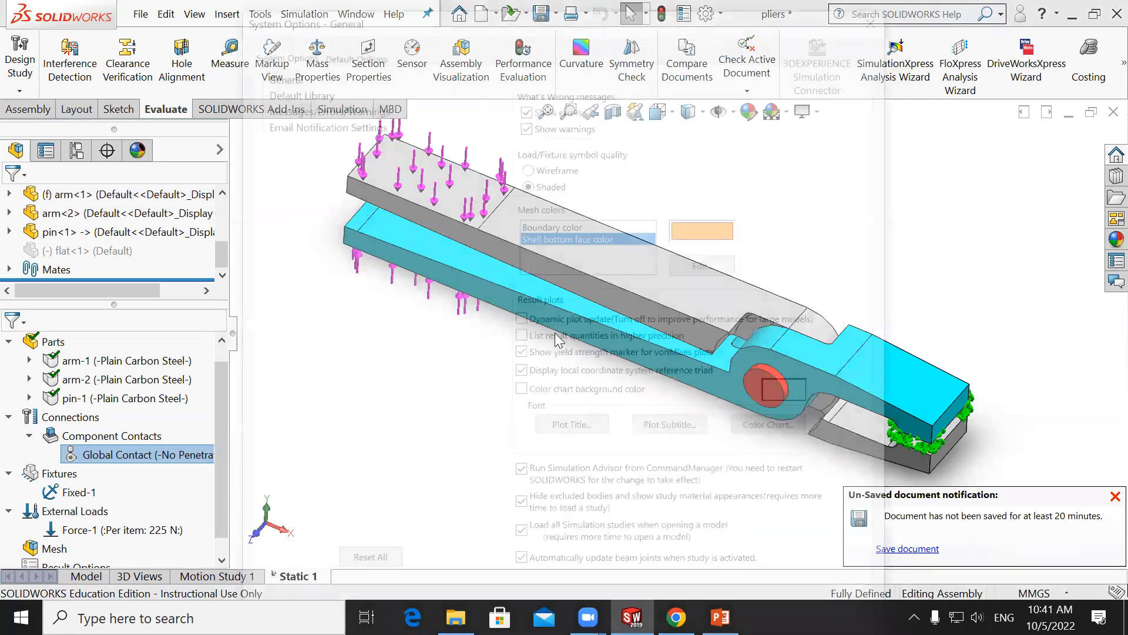
left_click(333, 51)
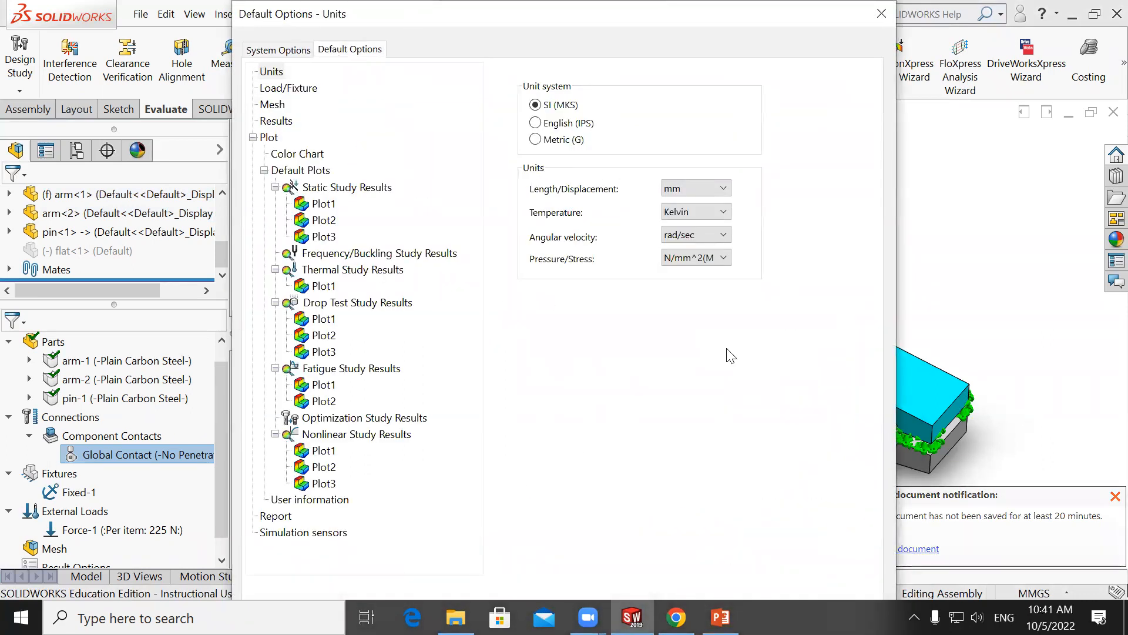
key("Escape")
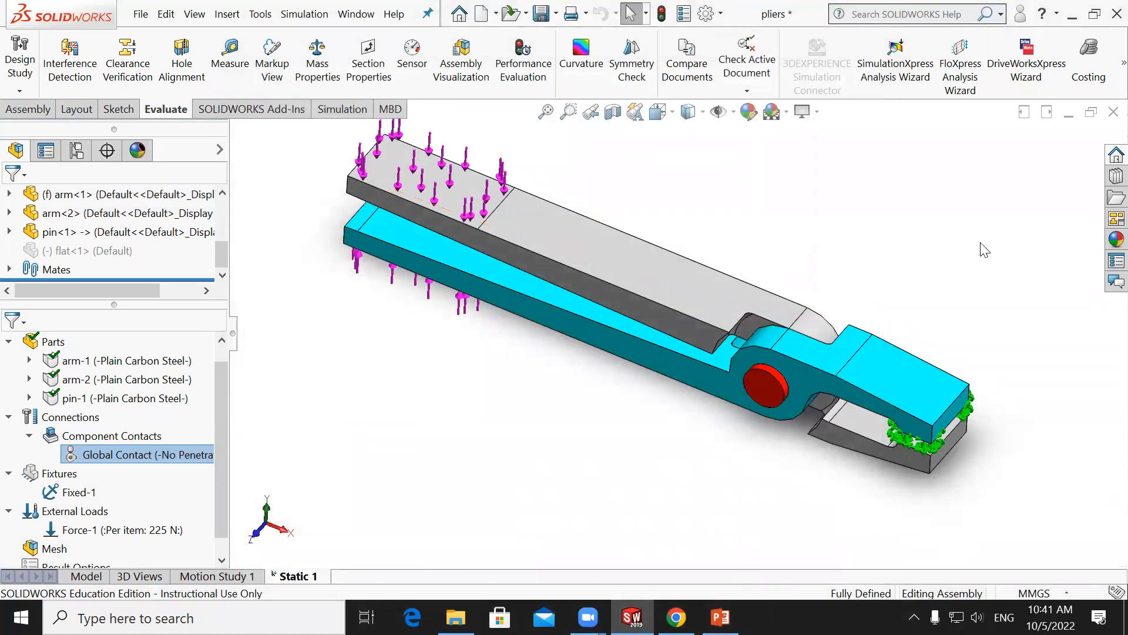
left_click(985, 250)
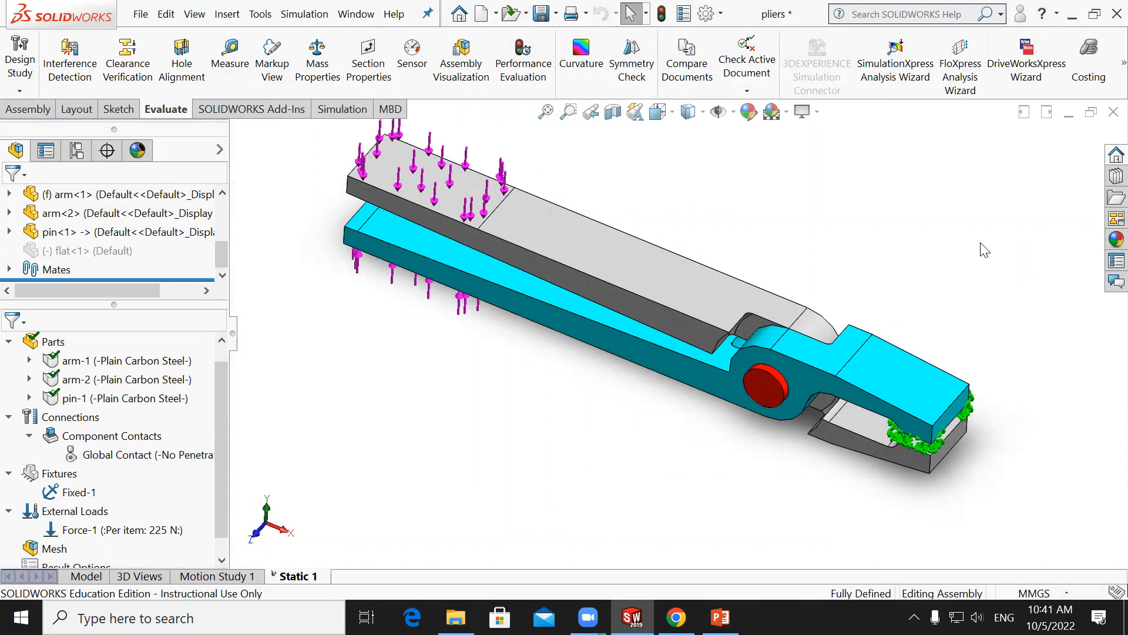
Begin creating the study's mesh, enabling Mesh Parameters and choosing the curvature-based mesh.
scroll(733, 303, "up", 4)
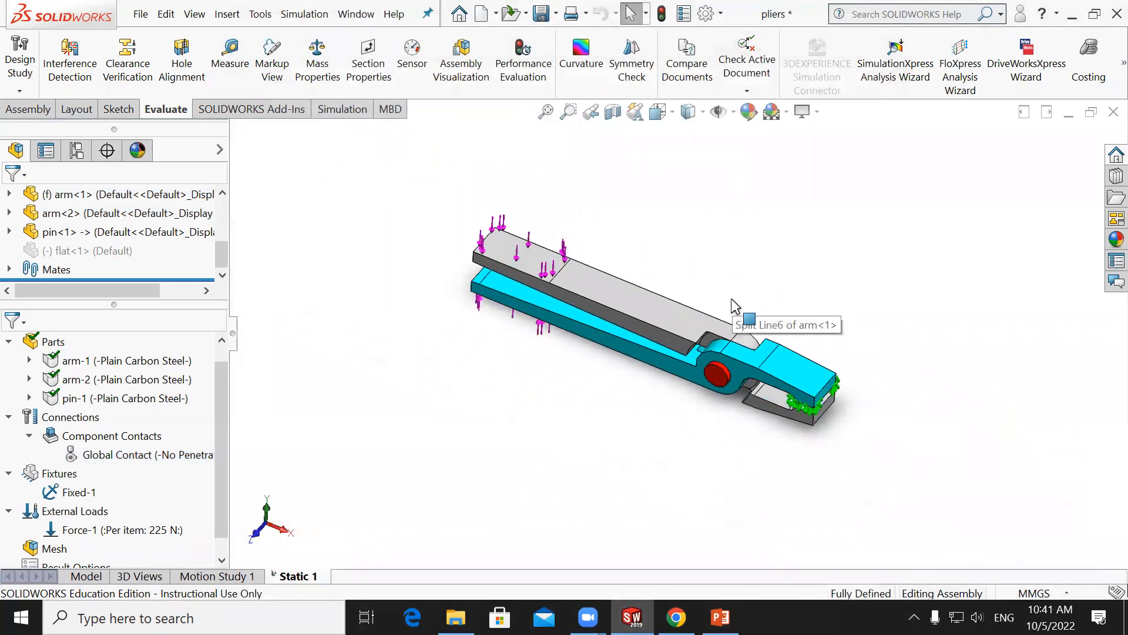
scroll(470, 451, "down", 2)
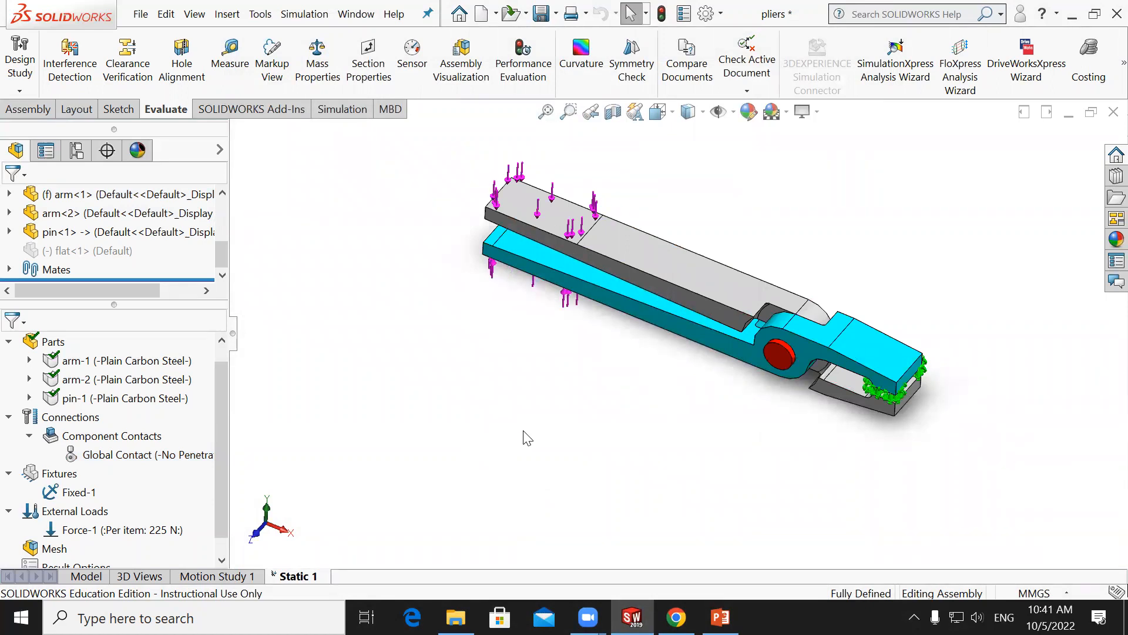
scroll(221, 423, "down", 1)
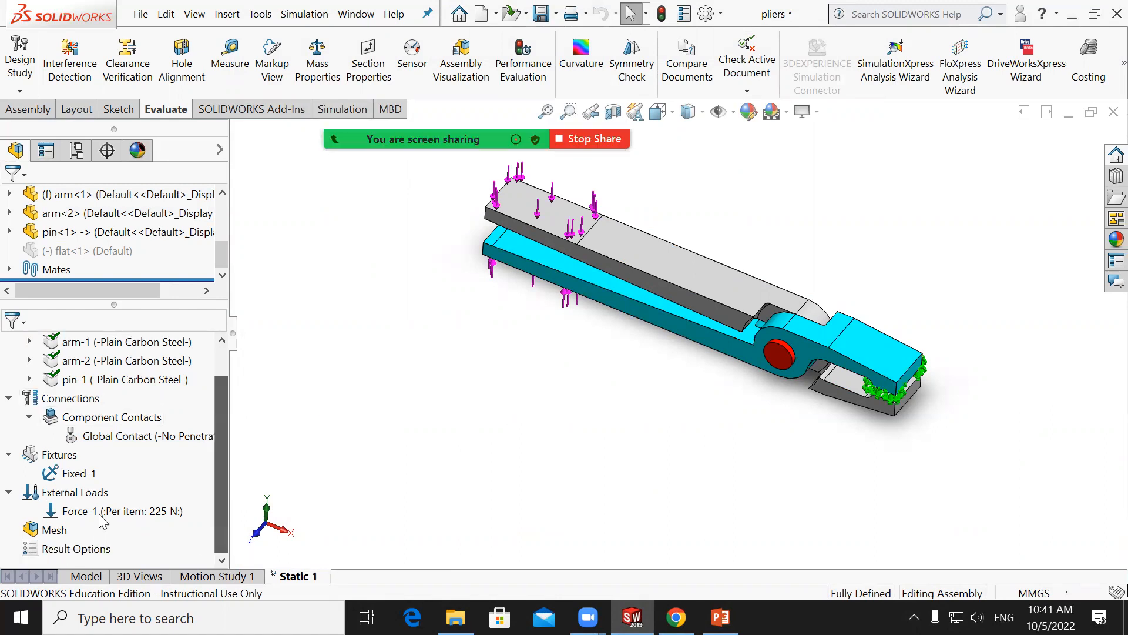
right_click(55, 529)
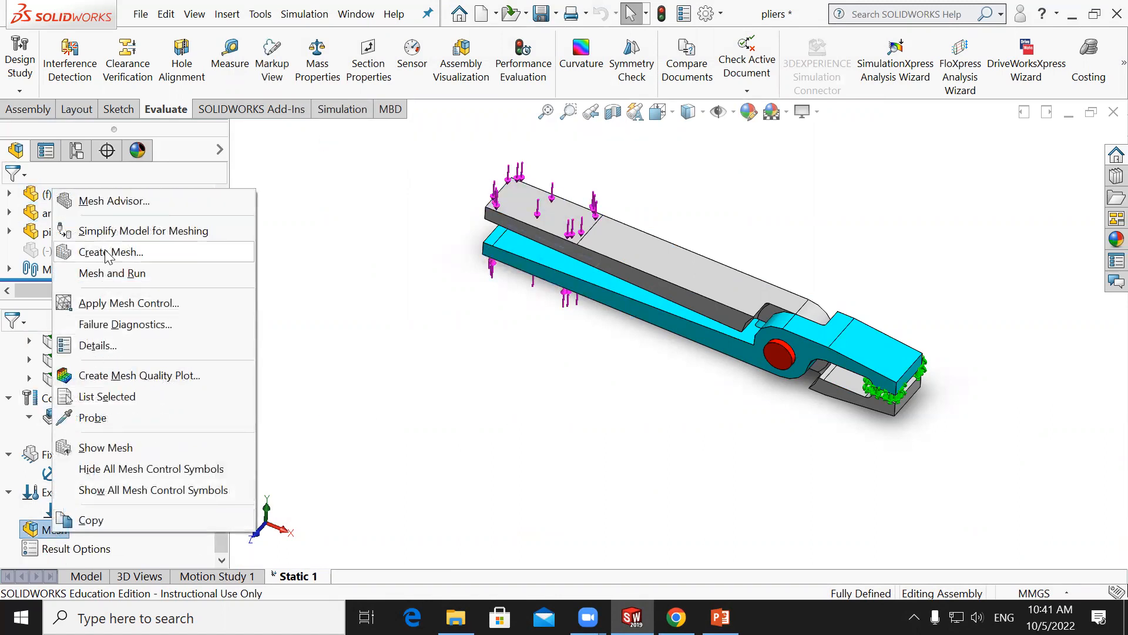
left_click(107, 252)
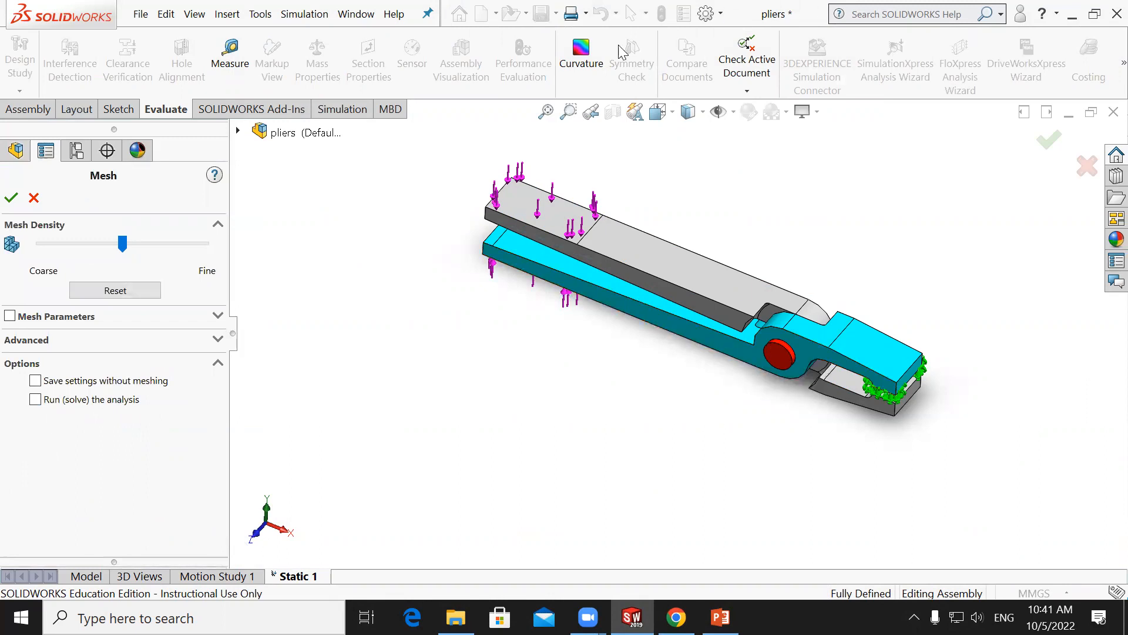
left_click(62, 319)
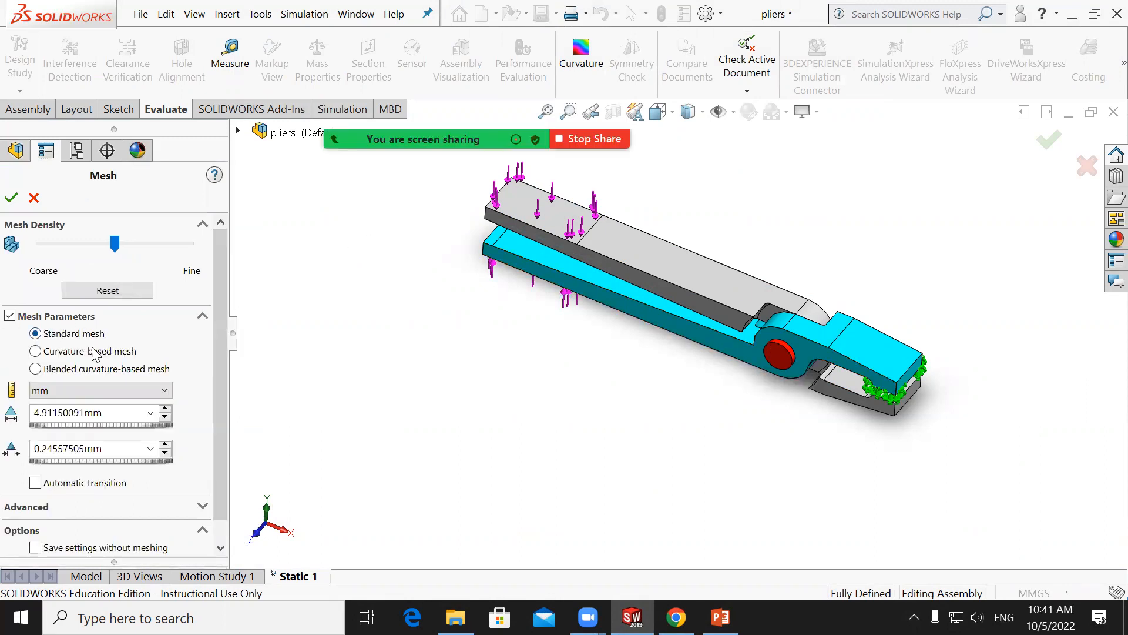
left_click(97, 352)
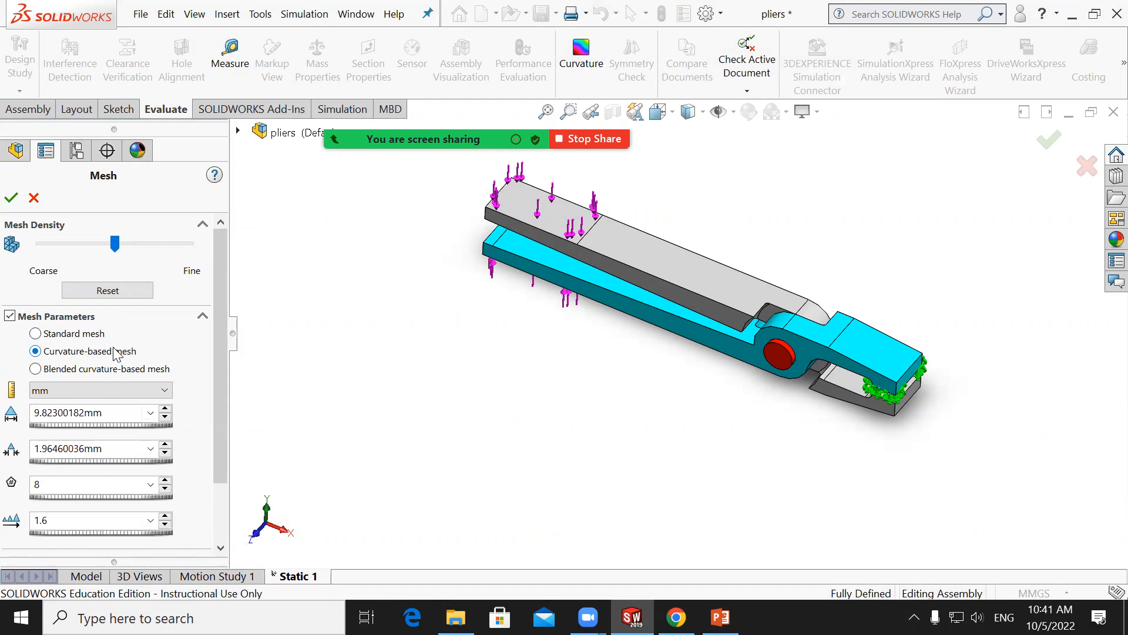
Set the mesh's maximum element size to 4.912 mm and minimum element size to 0.982 mm.
left_click(73, 413)
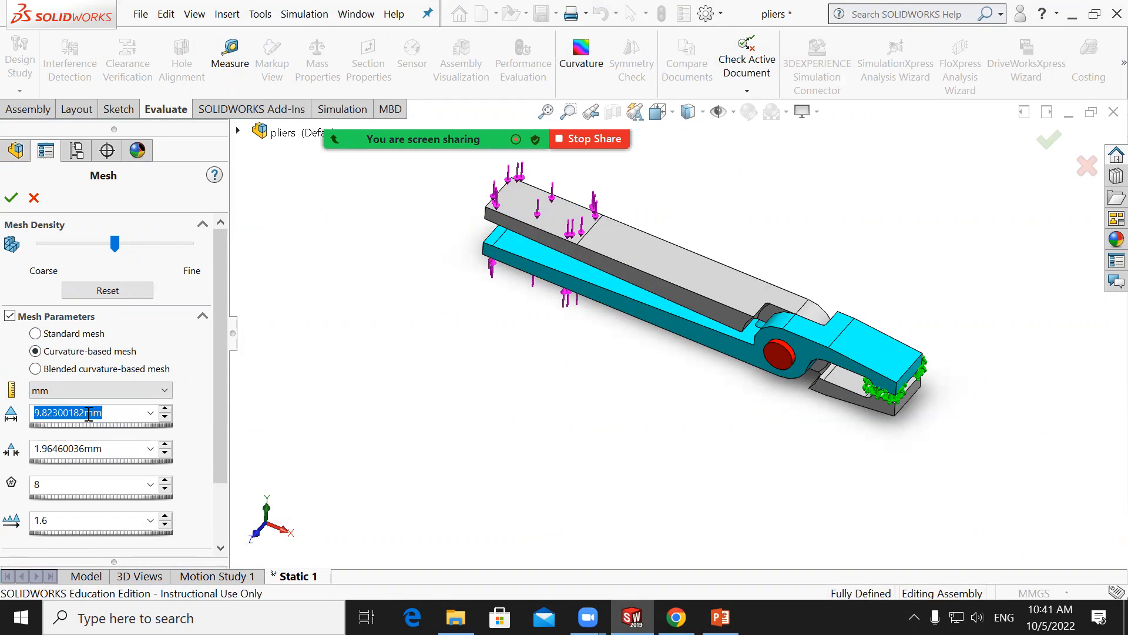
type("4.9")
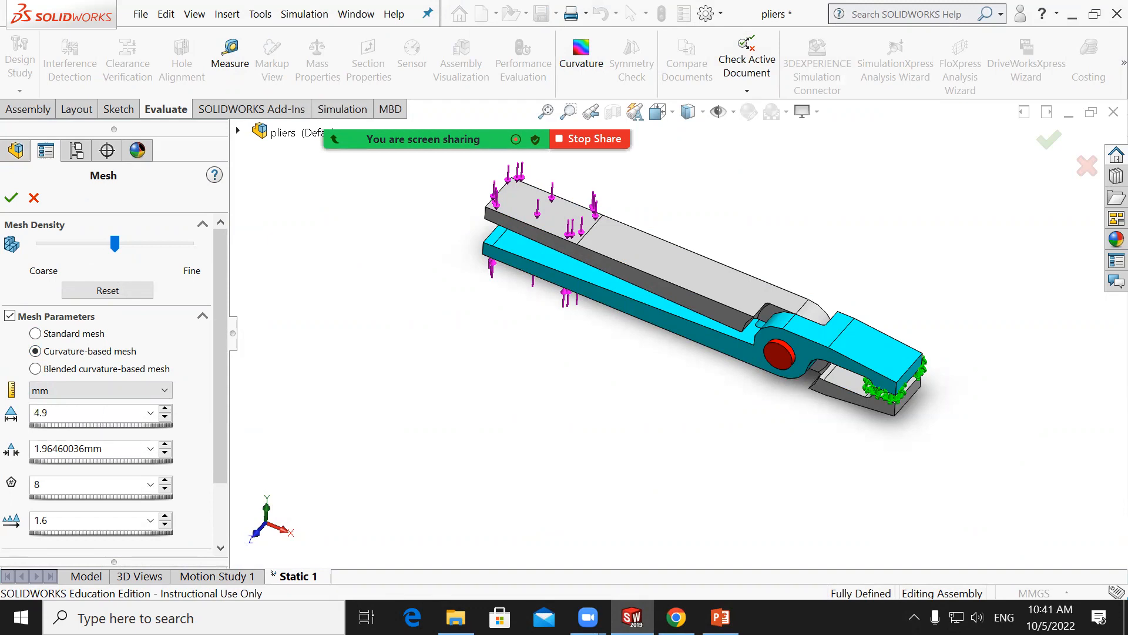
type("12")
left_click(125, 444)
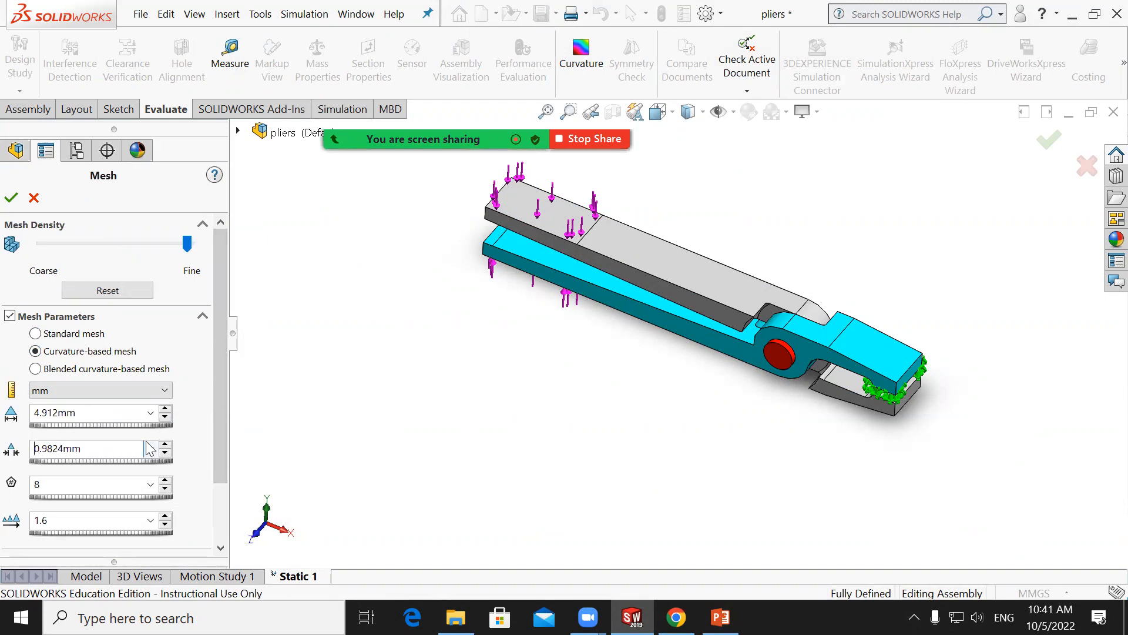
left_click_drag(81, 448, 32, 449)
type("0.982")
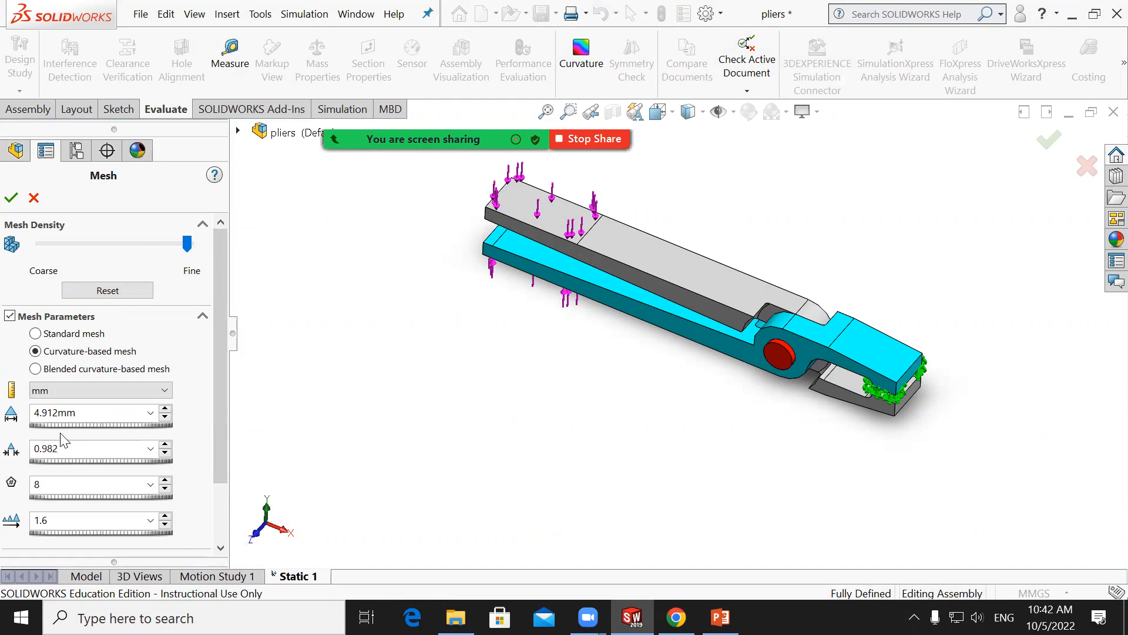
left_click(68, 489)
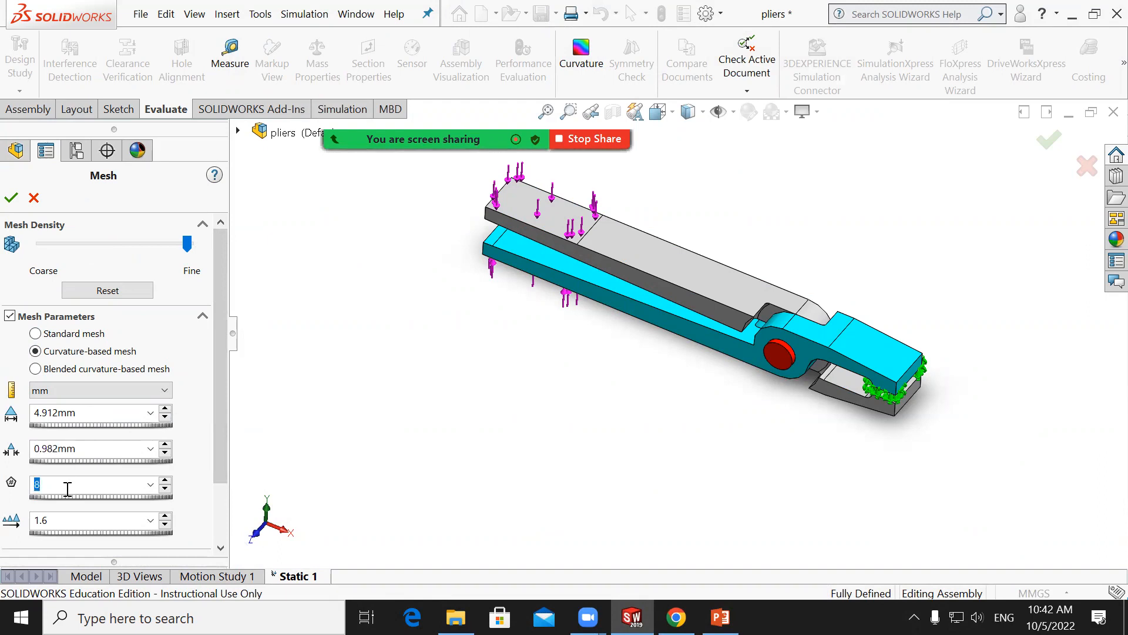
left_click(63, 514)
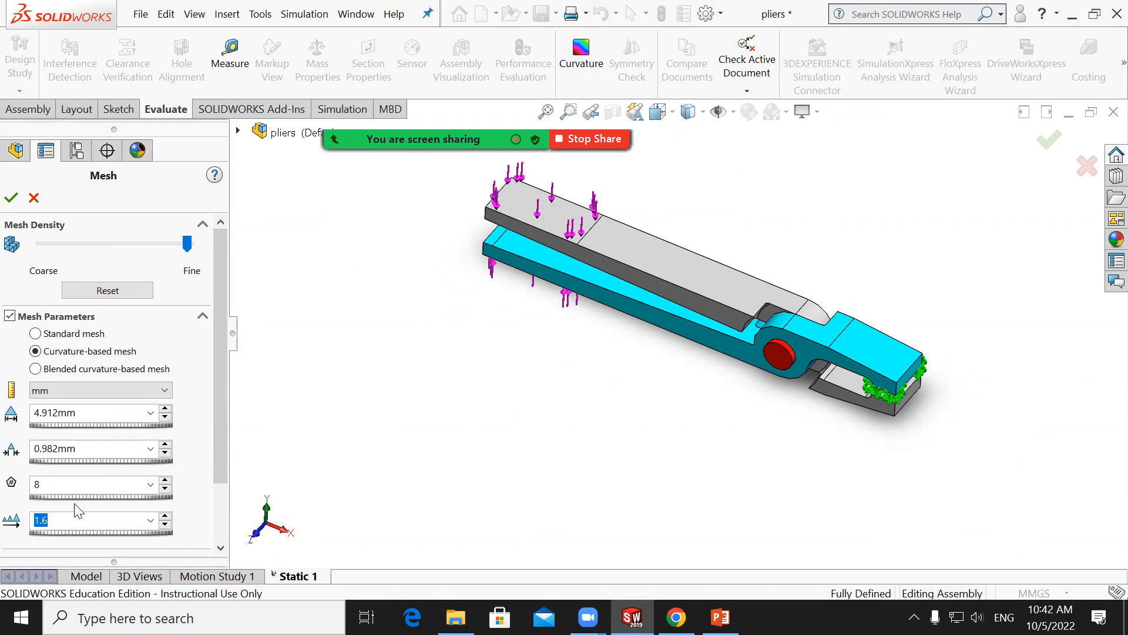
Re-enter 4.912 mm as the maximum and 0.982 mm as the minimum element size of the curvature-based mesh.
left_click(94, 413)
left_click_drag(119, 416, 25, 413)
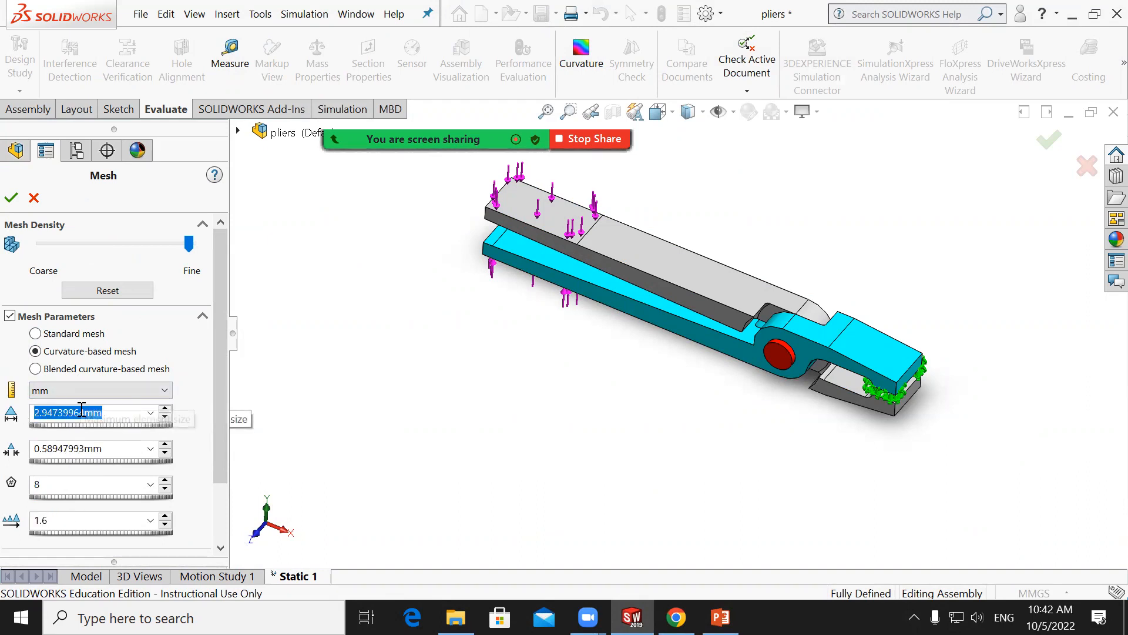
type("4.912")
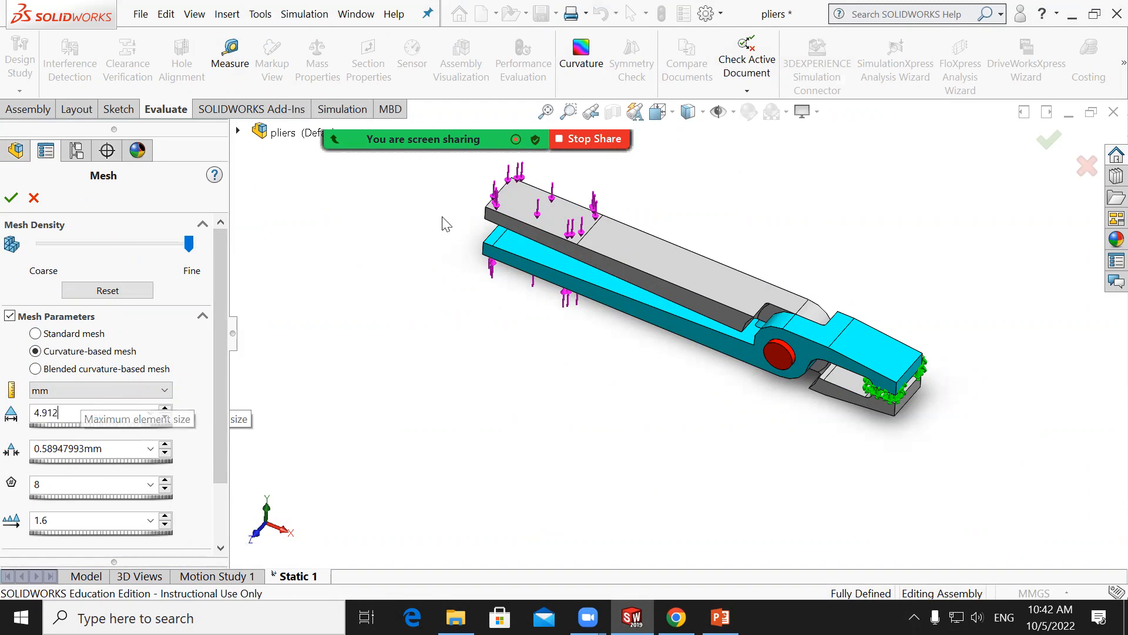
left_click(91, 449)
left_click_drag(81, 448, 64, 451)
left_click(64, 450)
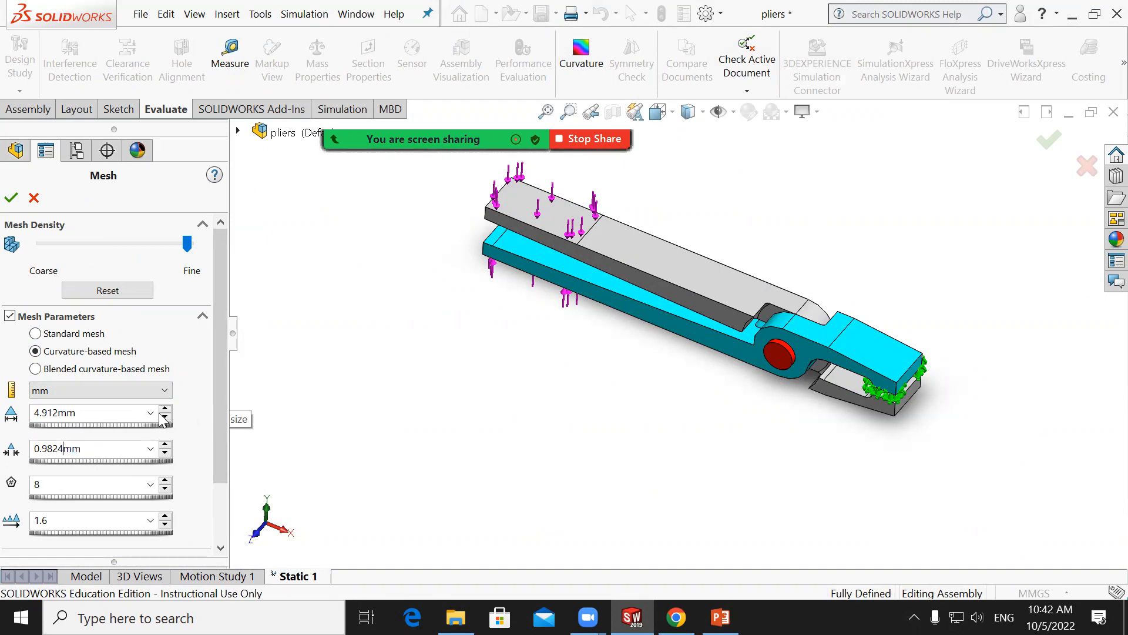
key("BackSpace")
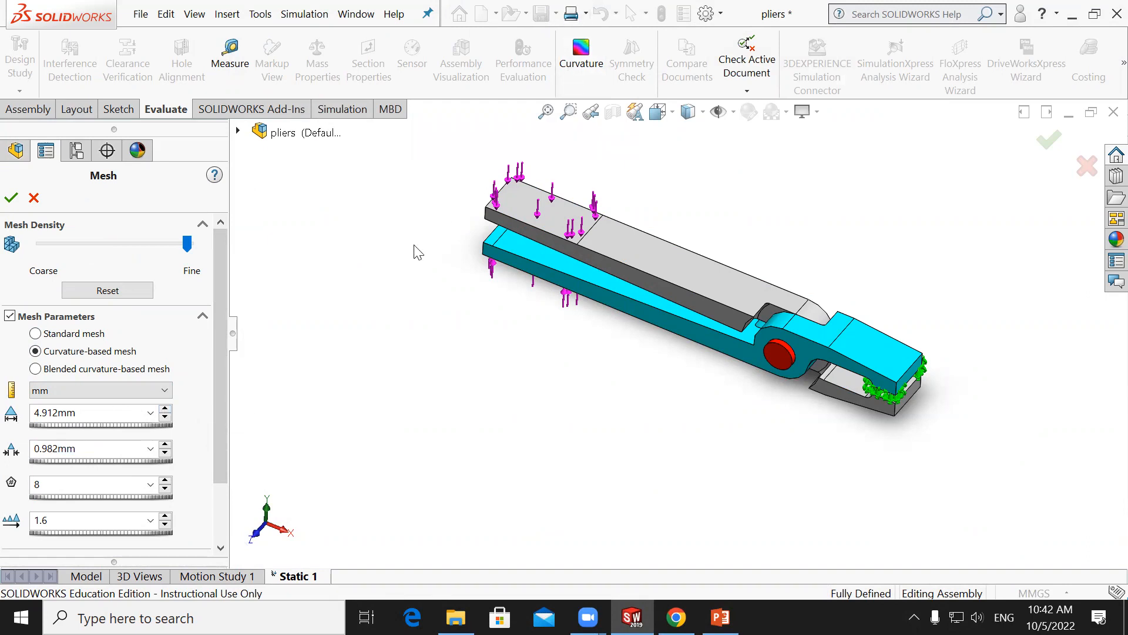
Enable Draft Quality Mesh in the advanced mesh options and generate the mesh.
left_click_drag(226, 418, 217, 511)
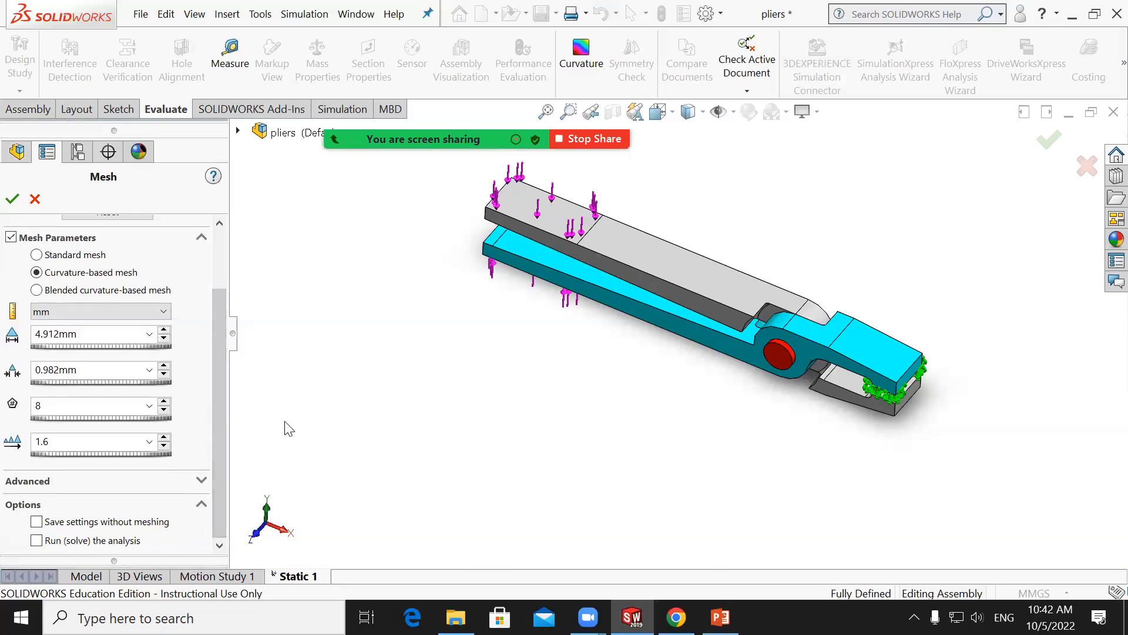
left_click(111, 479)
scroll(128, 470, "down", 3)
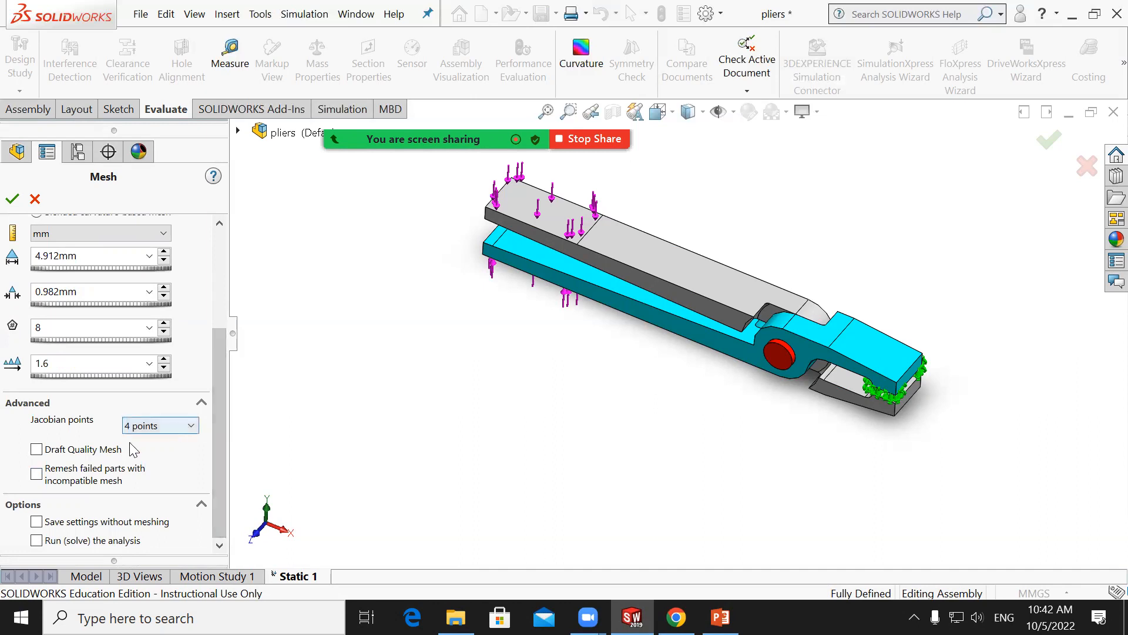
left_click(34, 451)
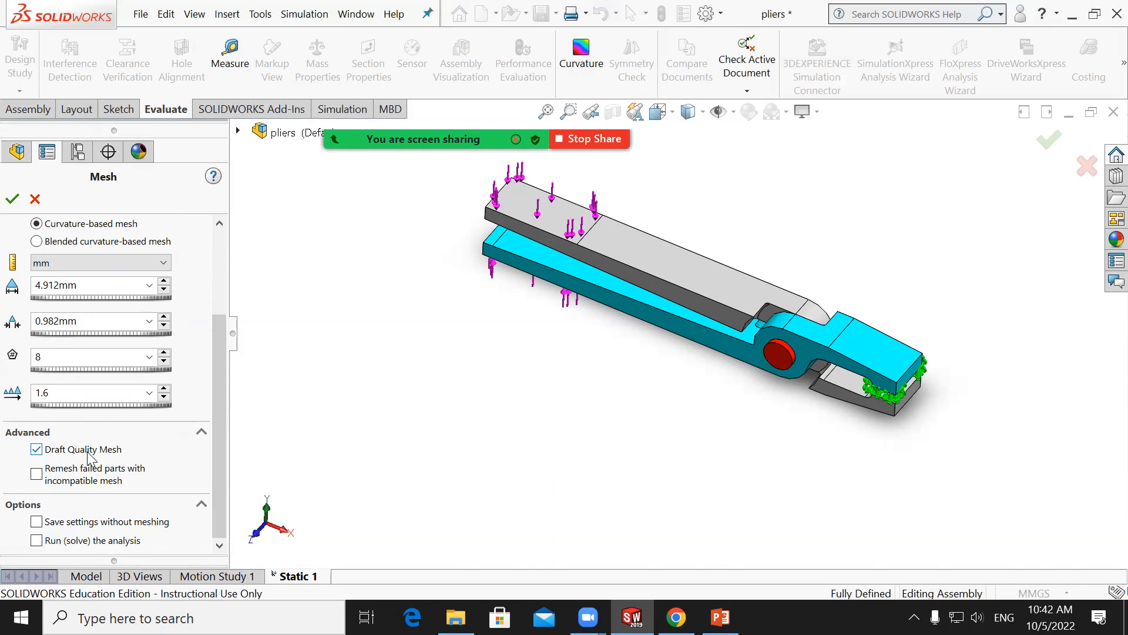
left_click(12, 201)
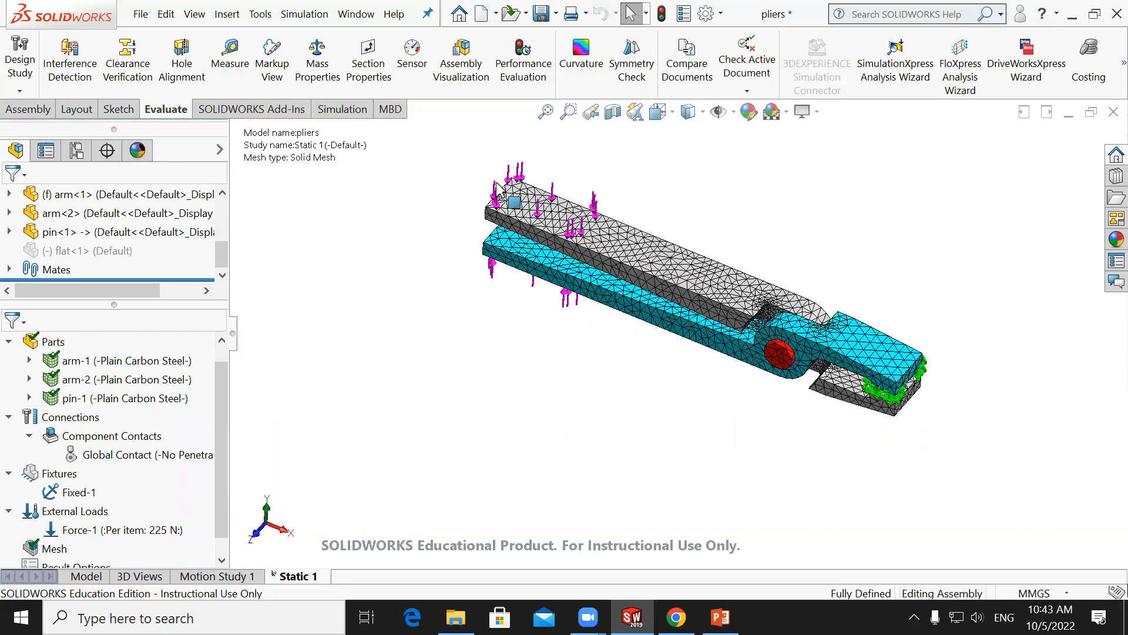
Show the meshed pliers in the exploded view ExplView1 and run the static study.
left_click(76, 151)
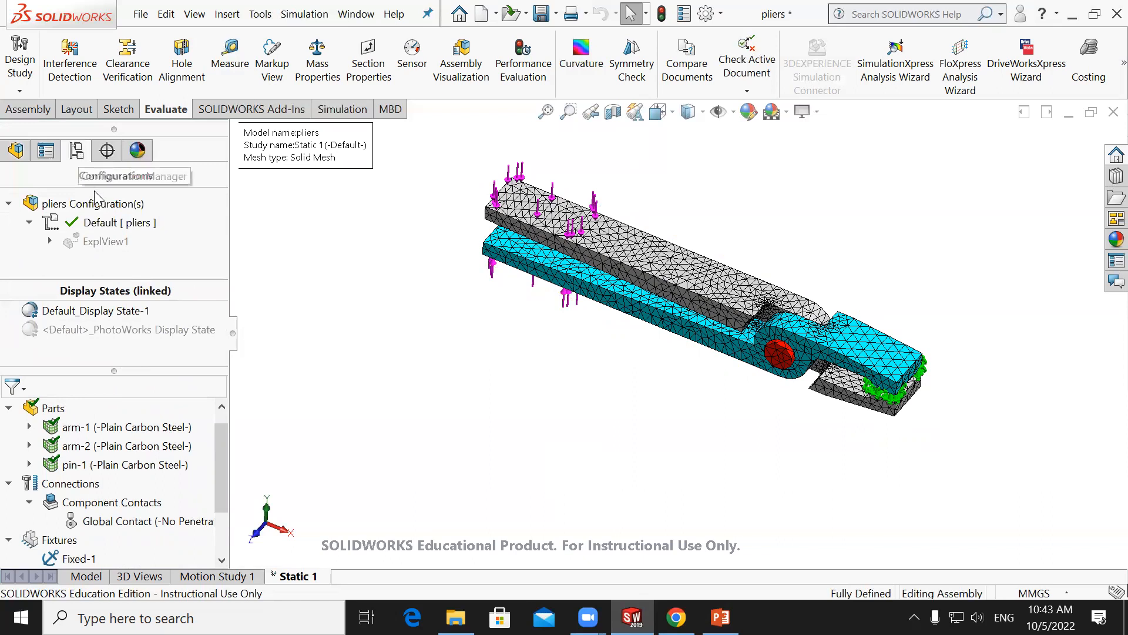
right_click(96, 238)
left_click(118, 248)
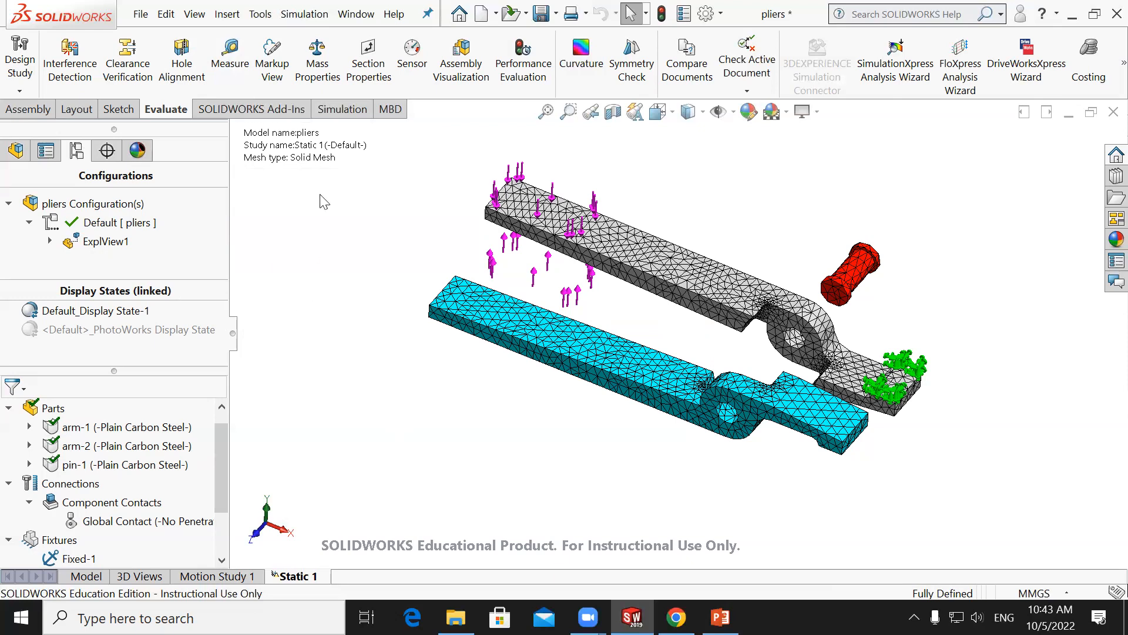
left_click(343, 111)
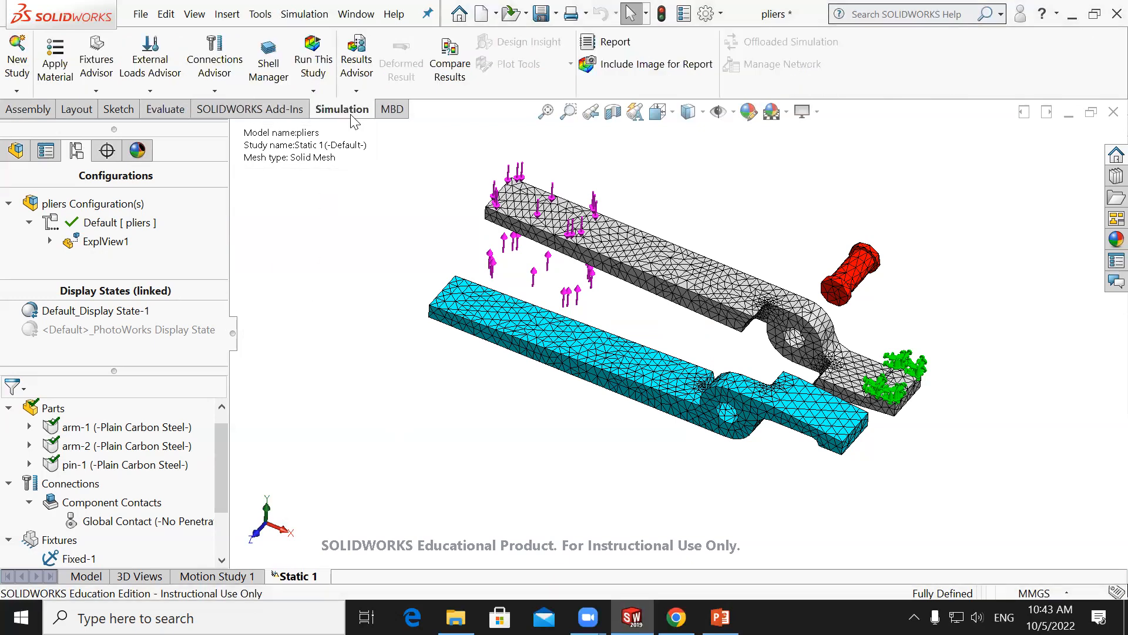
left_click(313, 61)
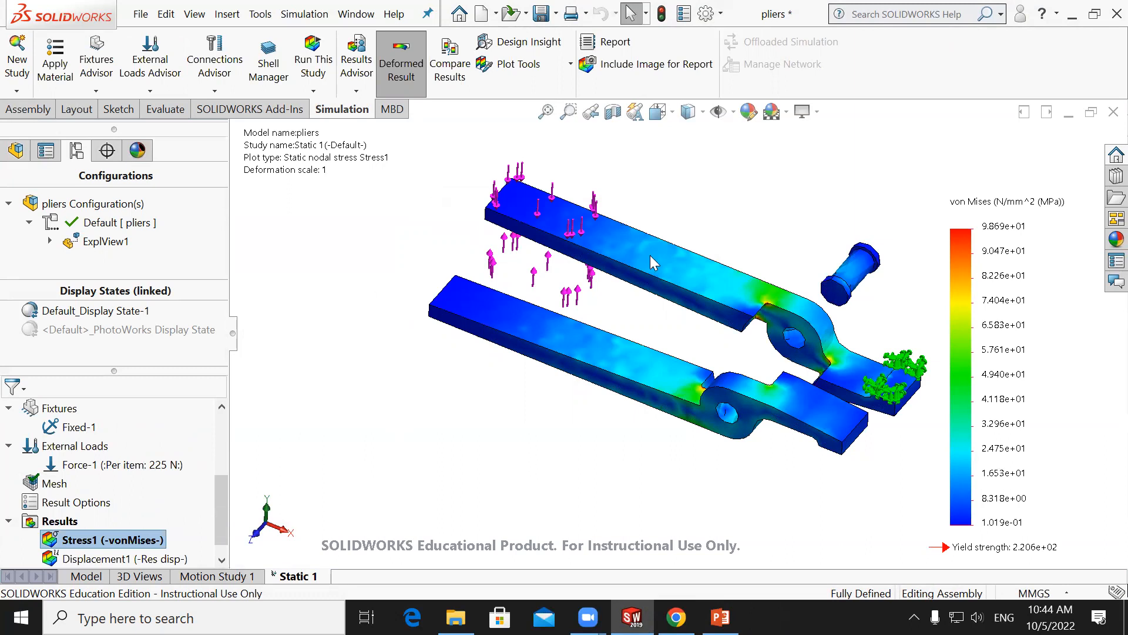
Change the number format of the von Mises stress plot's legend to floating and apply it.
double_click(1002, 292)
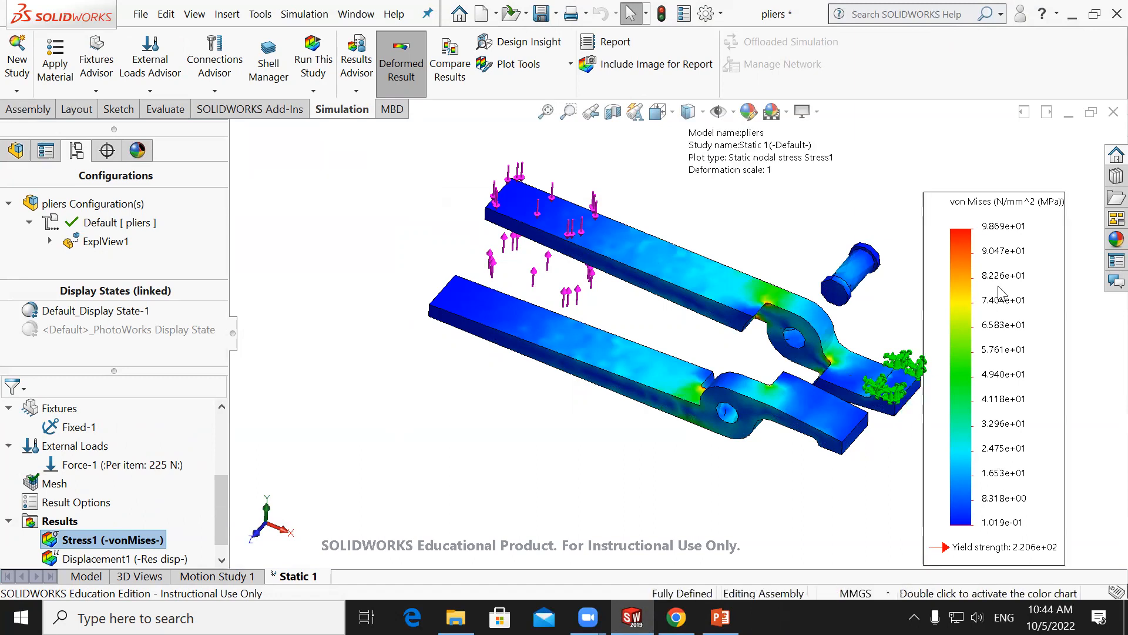
left_click_drag(221, 326, 217, 406)
left_click(131, 494)
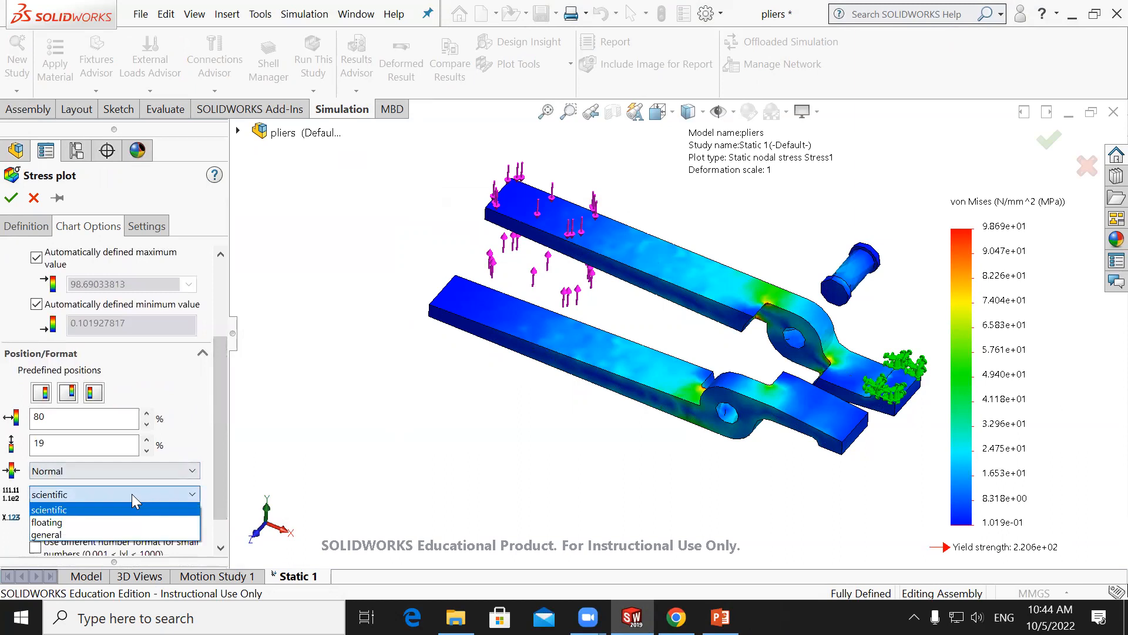
left_click(85, 520)
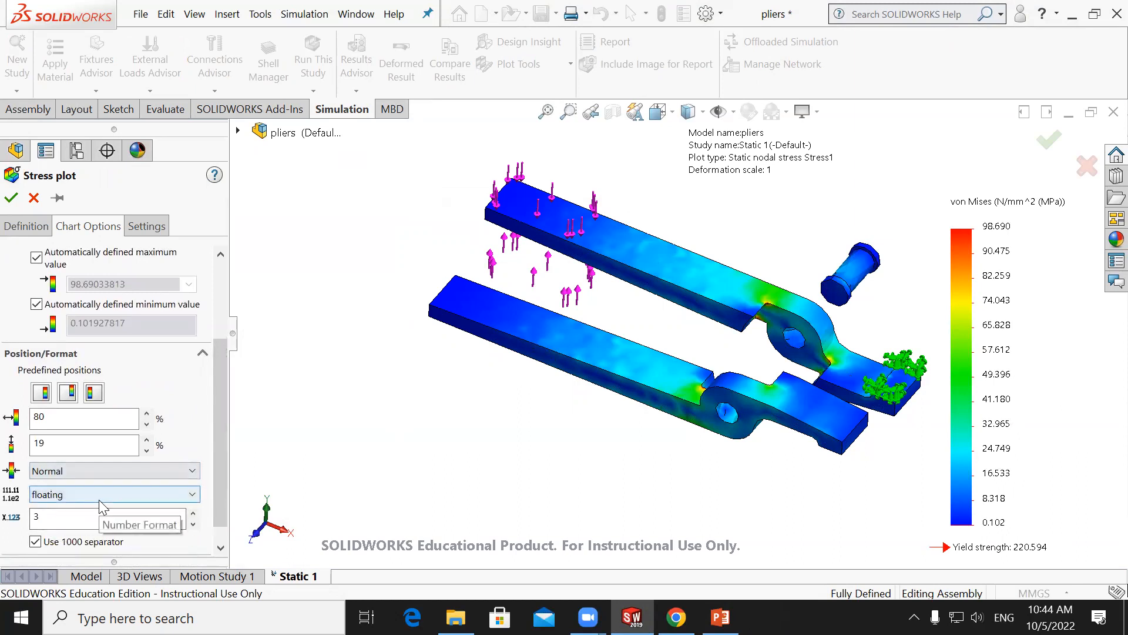
left_click(10, 198)
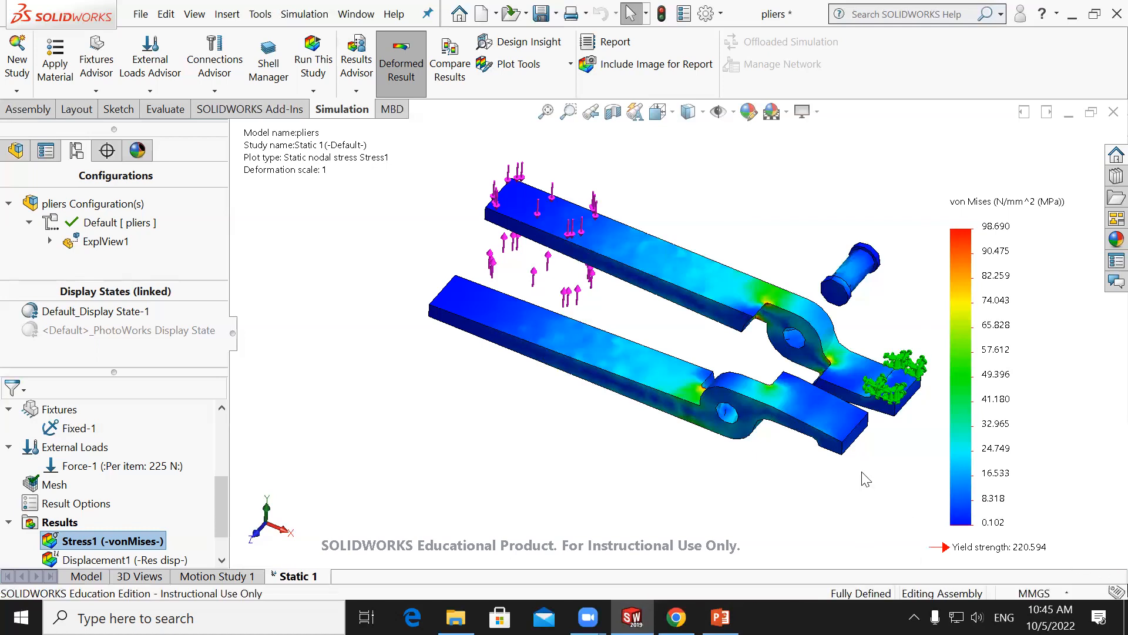
Replace the automatically defined maximum of the stress plot's legend with a value of 130.
scroll(878, 473, "down", 3)
scroll(882, 473, "up", 3)
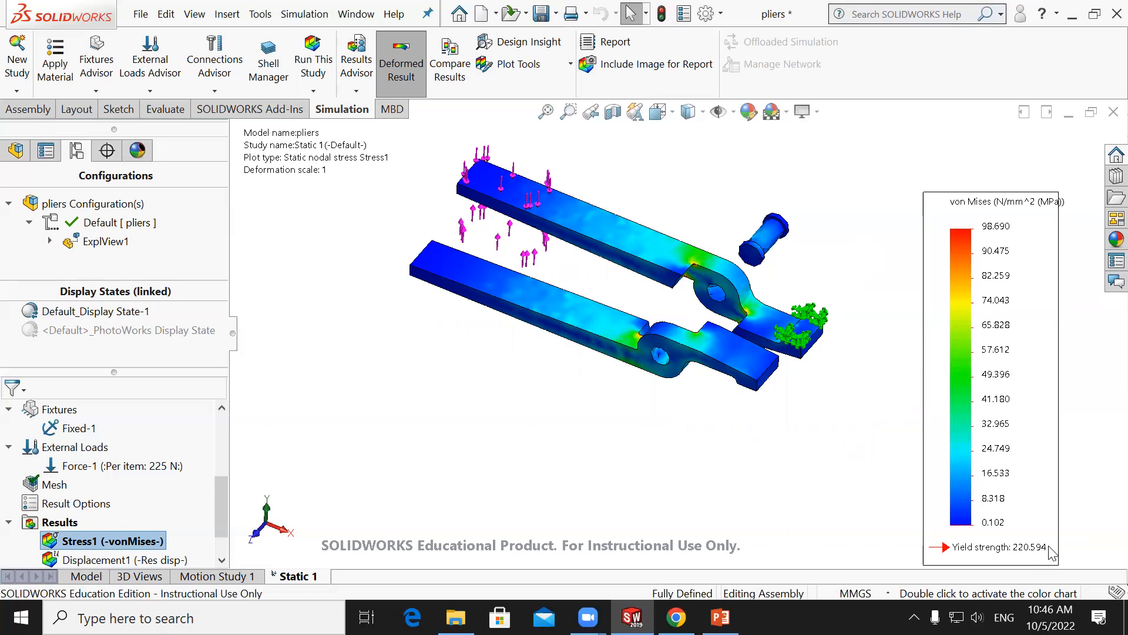
double_click(997, 261)
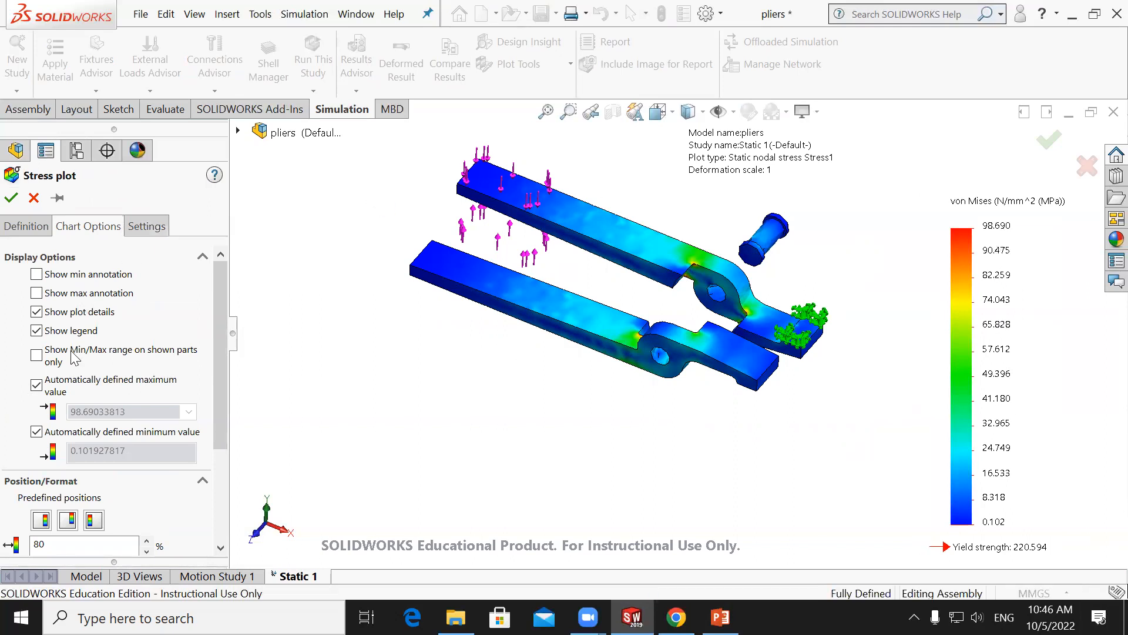
left_click(37, 386)
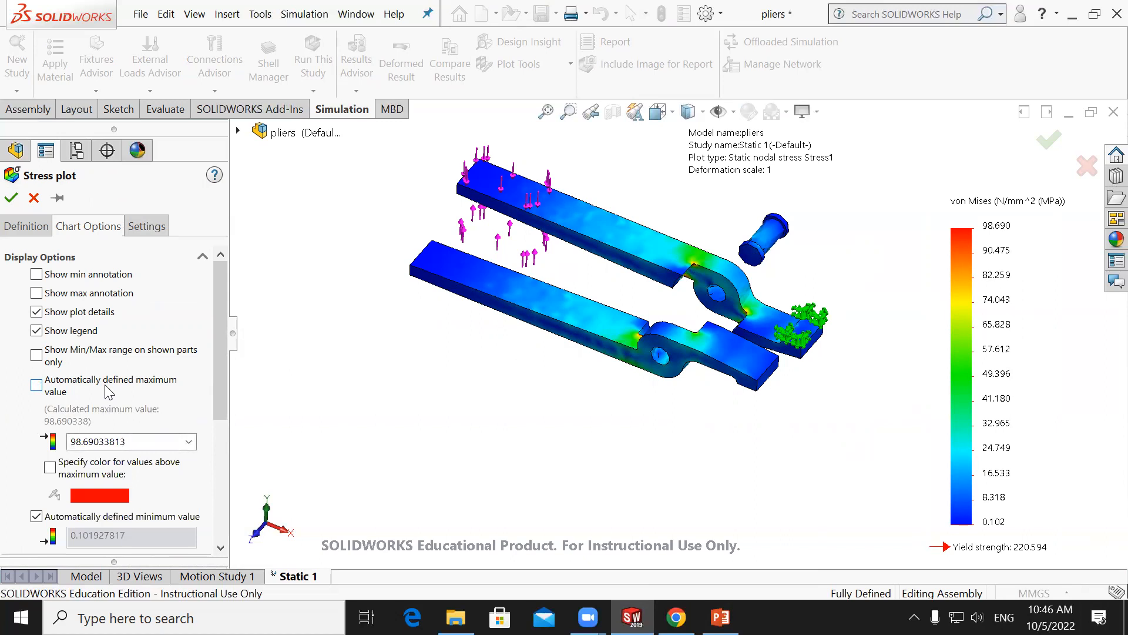
left_click(125, 440)
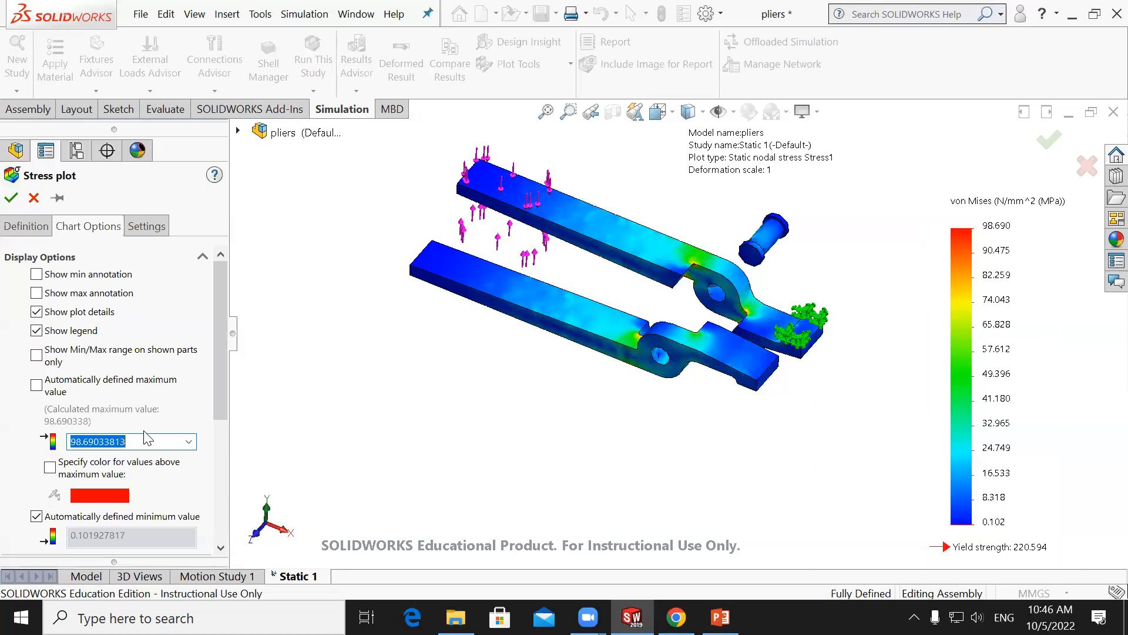
type("130")
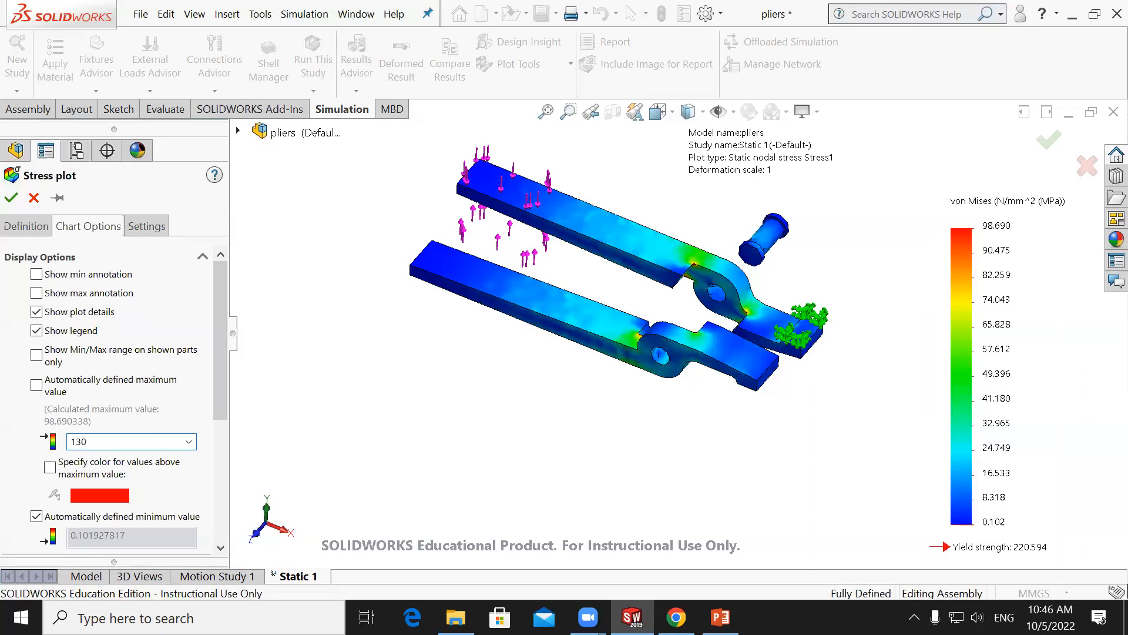
Replace the automatically defined minimum of the stress plot's legend with 0 and apply the chart options.
scroll(218, 369, "down", 3)
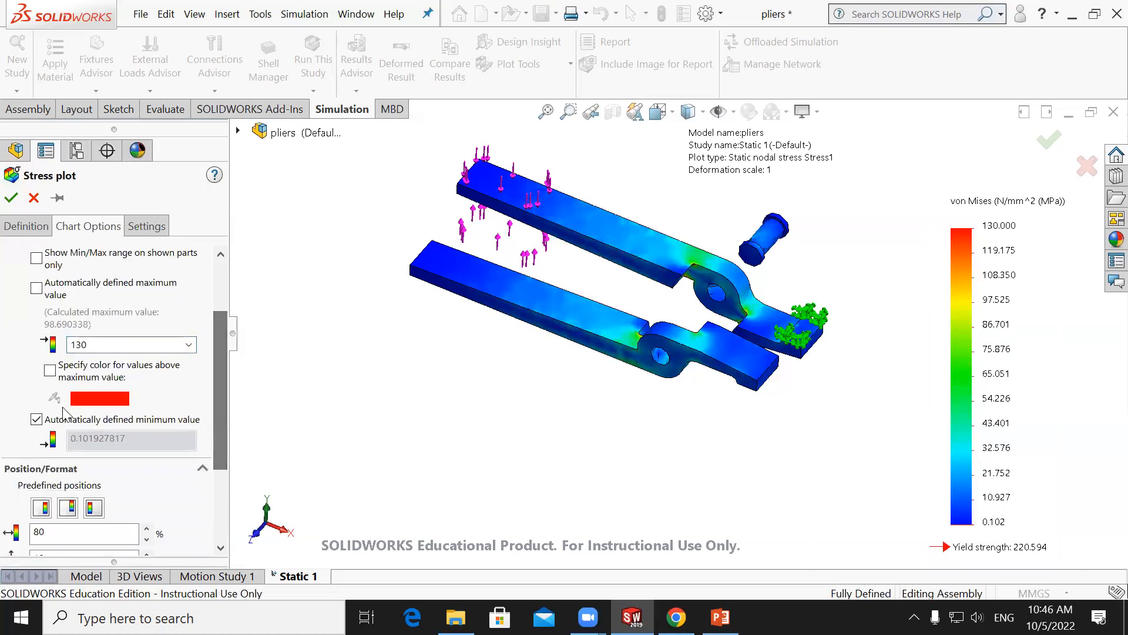
left_click(36, 419)
left_click_drag(141, 470, 68, 470)
type("0")
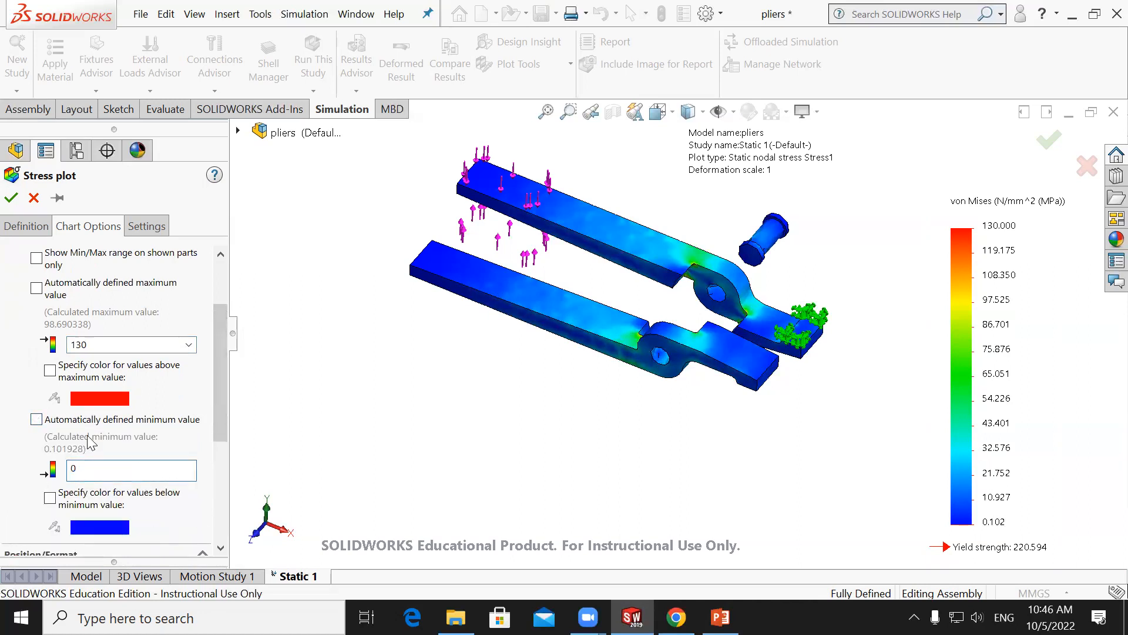
left_click(13, 342)
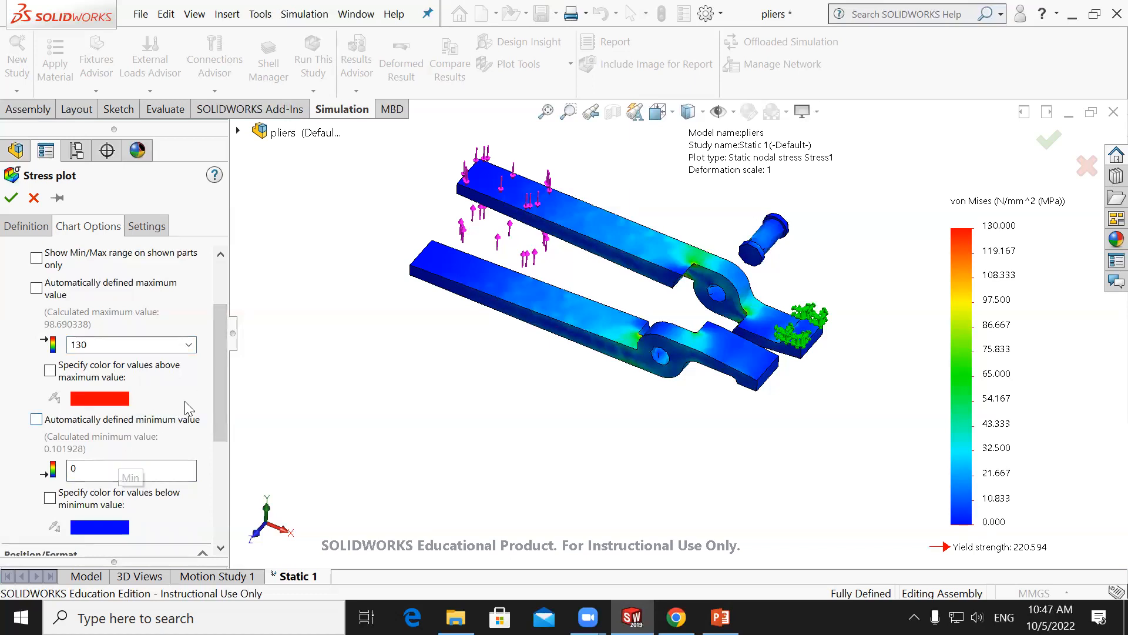
left_click_drag(222, 344, 234, 296)
left_click(11, 198)
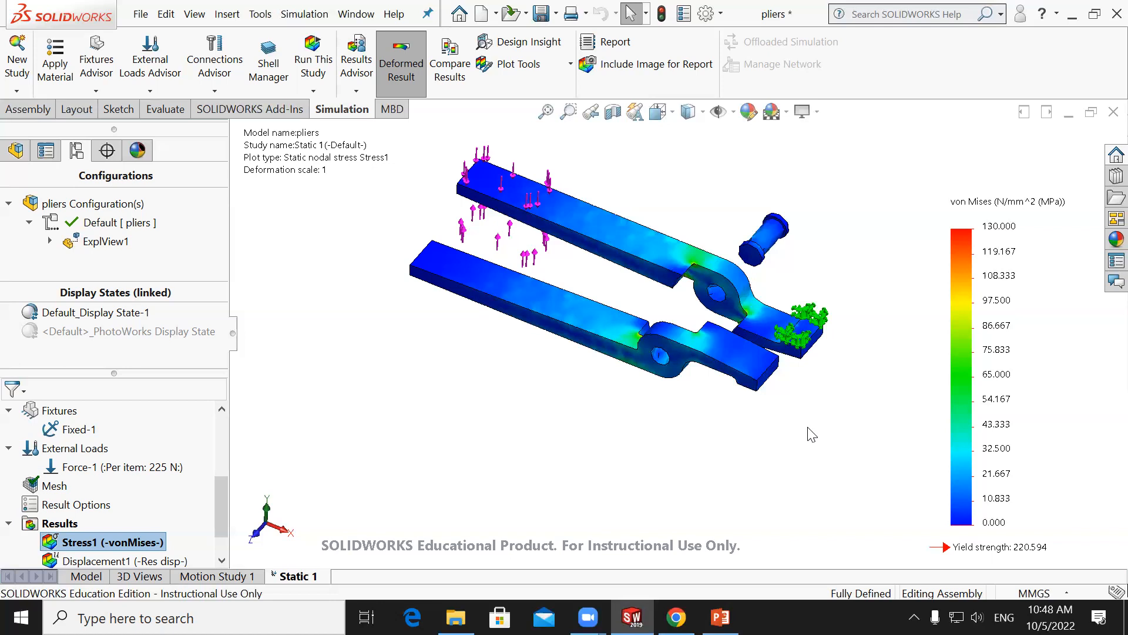
Start a new von Mises stress plot in the study results and restrict it to selected entities only.
scroll(219, 501, "down", 2)
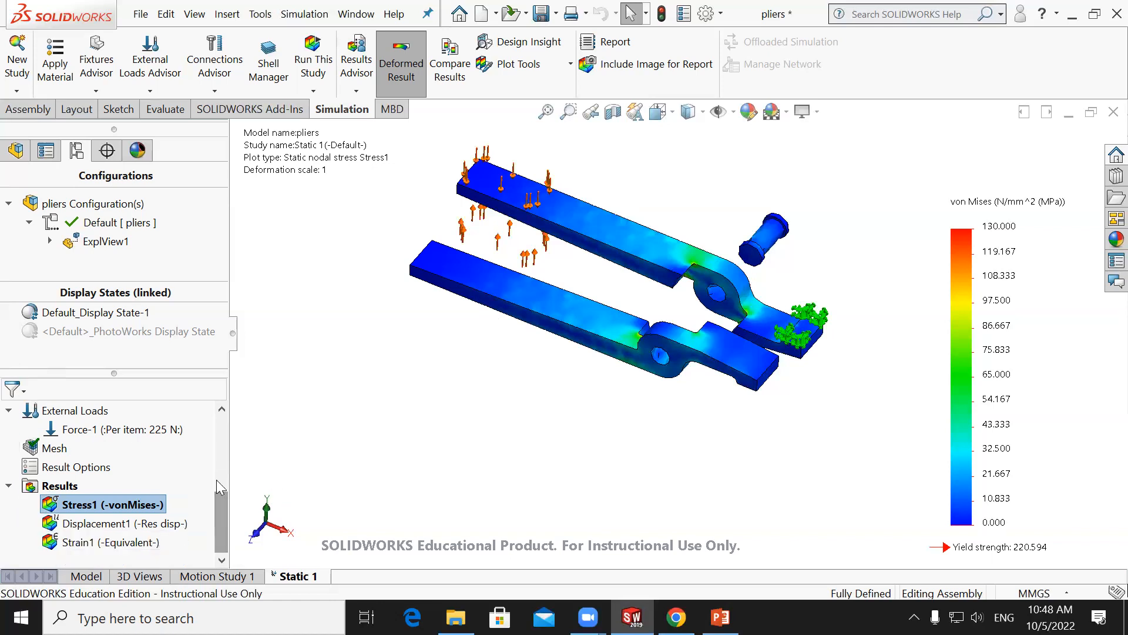
right_click(40, 490)
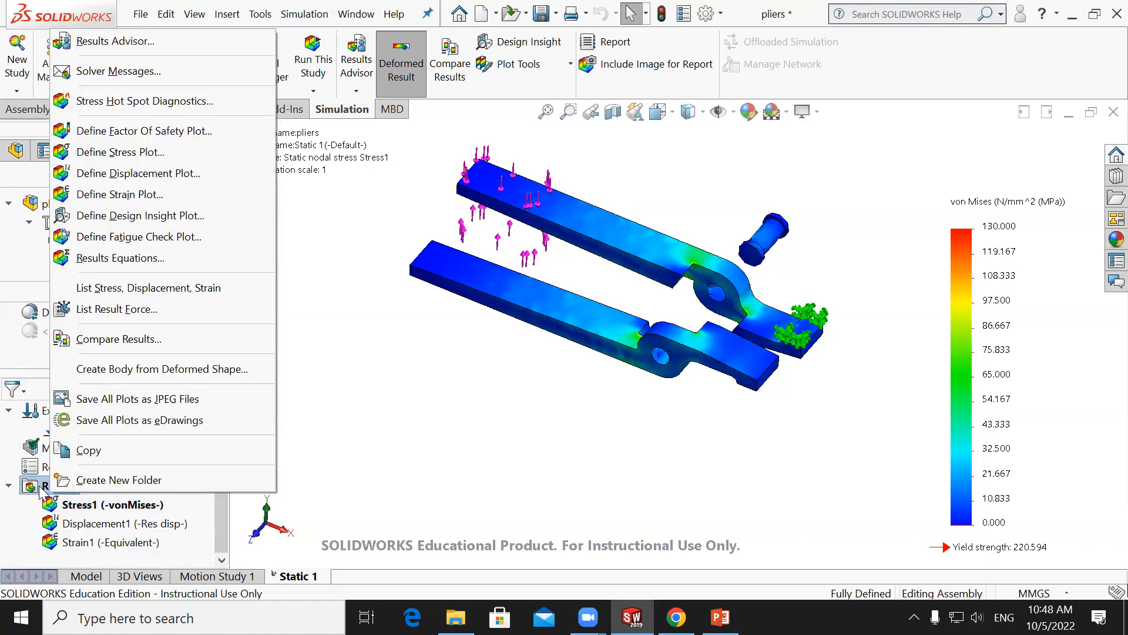
left_click(143, 154)
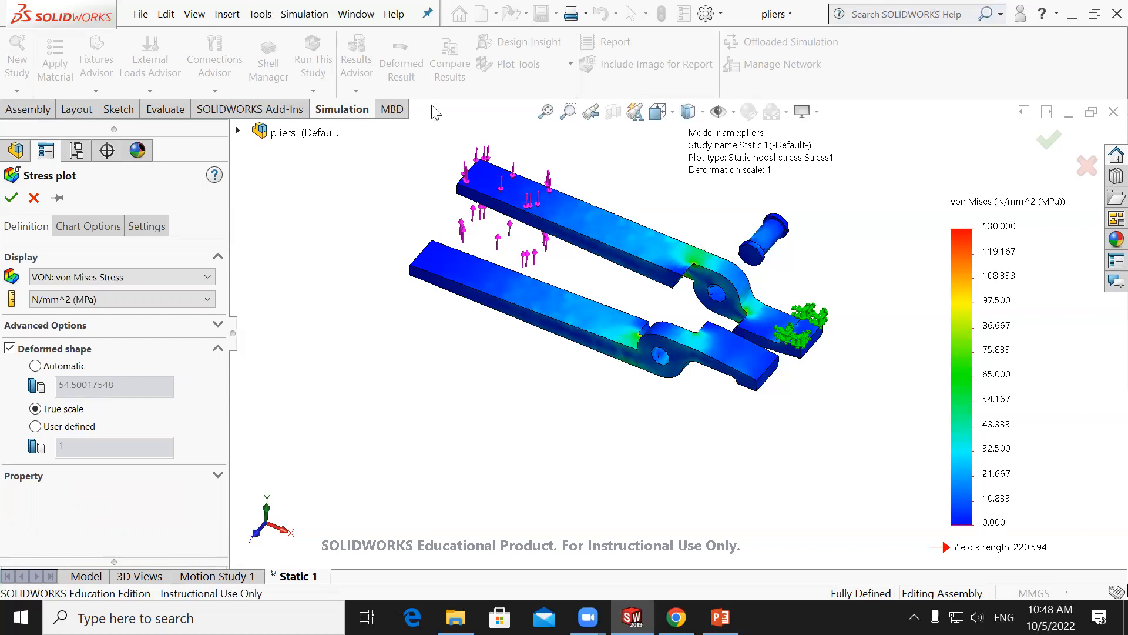
left_click(76, 327)
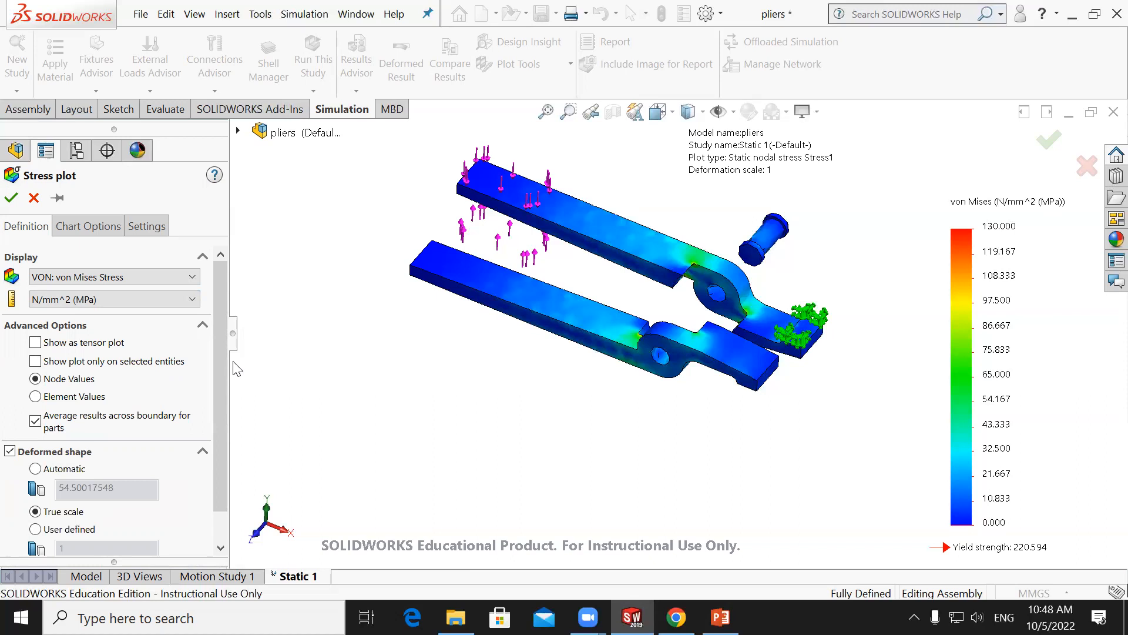
left_click(36, 361)
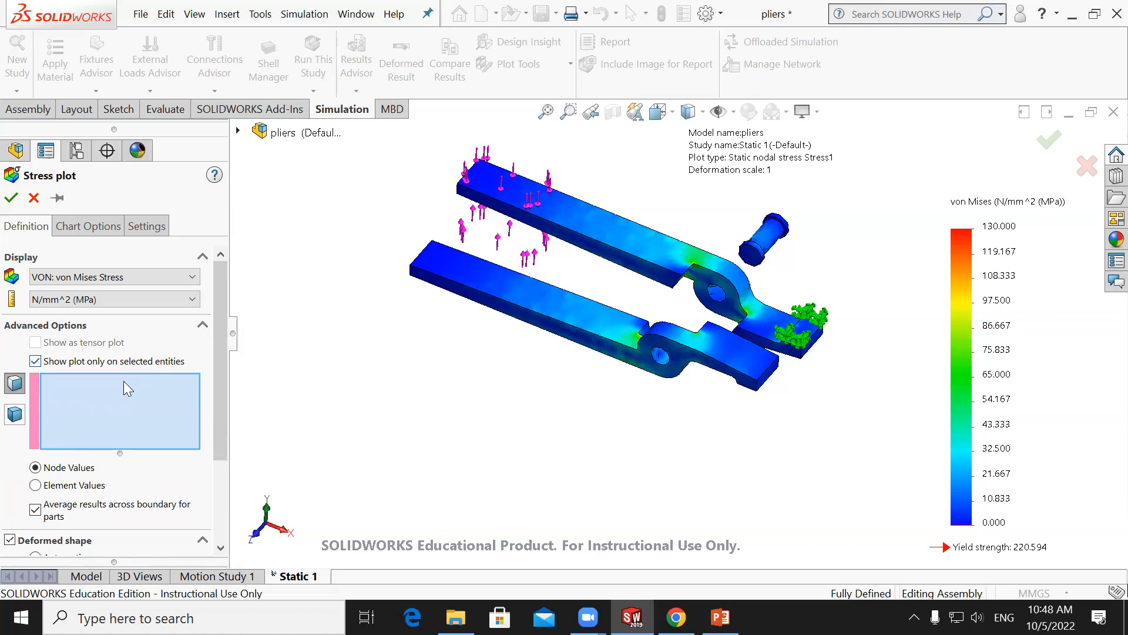
Choose the body of the upper arm (arm-1) as the only plotted entity, create the stress plot and rebuild the model.
left_click(15, 419)
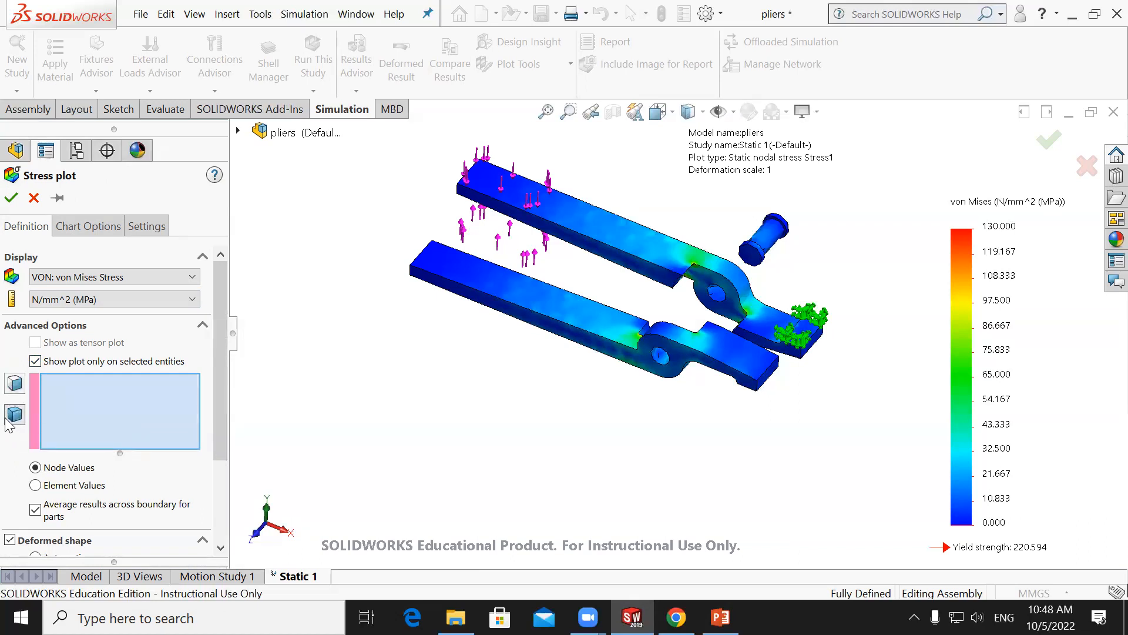
left_click(622, 244)
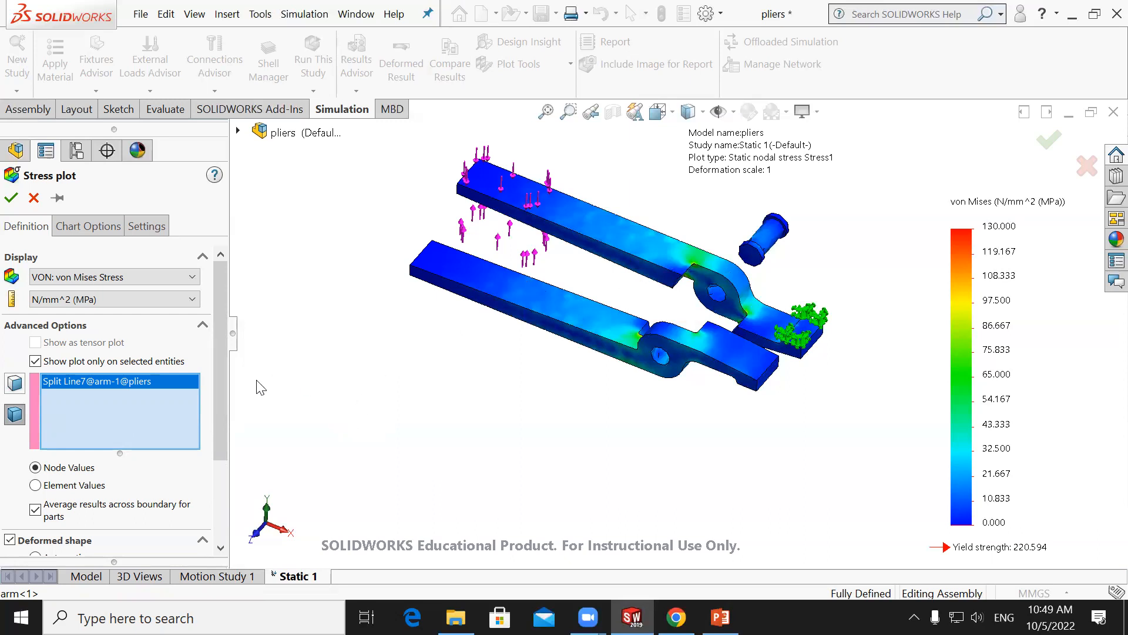
left_click_drag(220, 396, 220, 360)
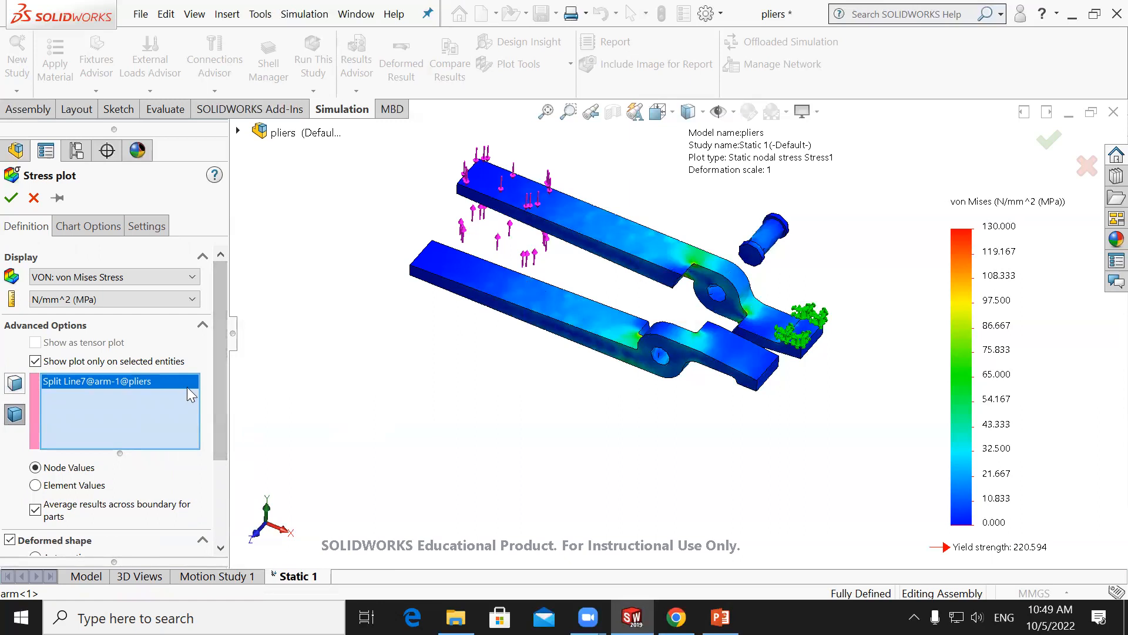
left_click_drag(223, 303, 228, 438)
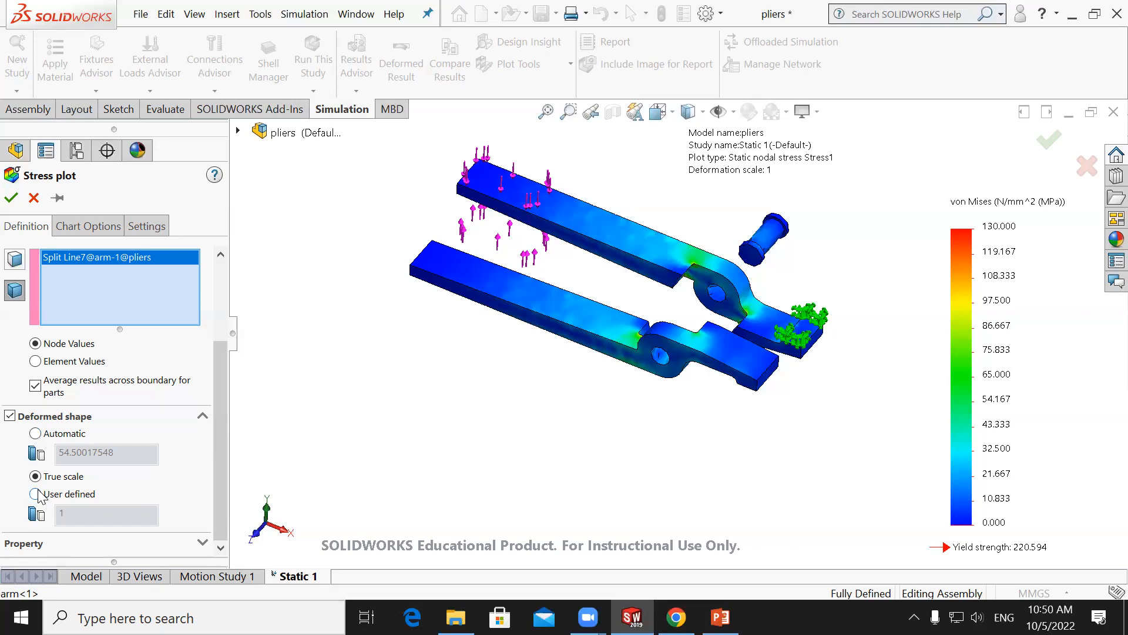
left_click_drag(223, 415, 224, 336)
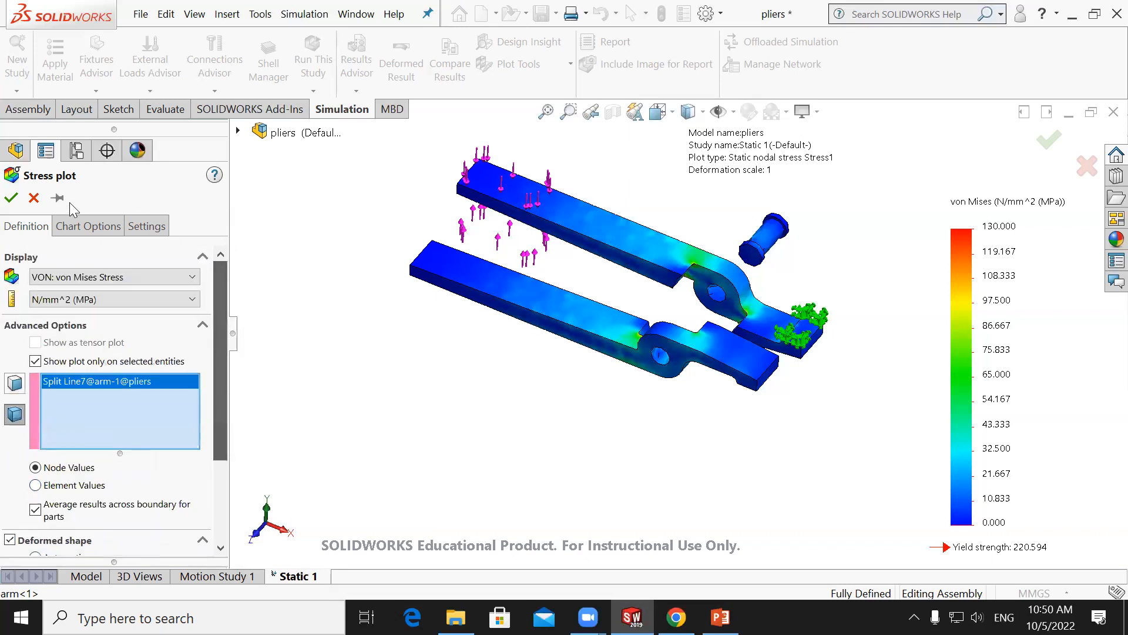
left_click(12, 198)
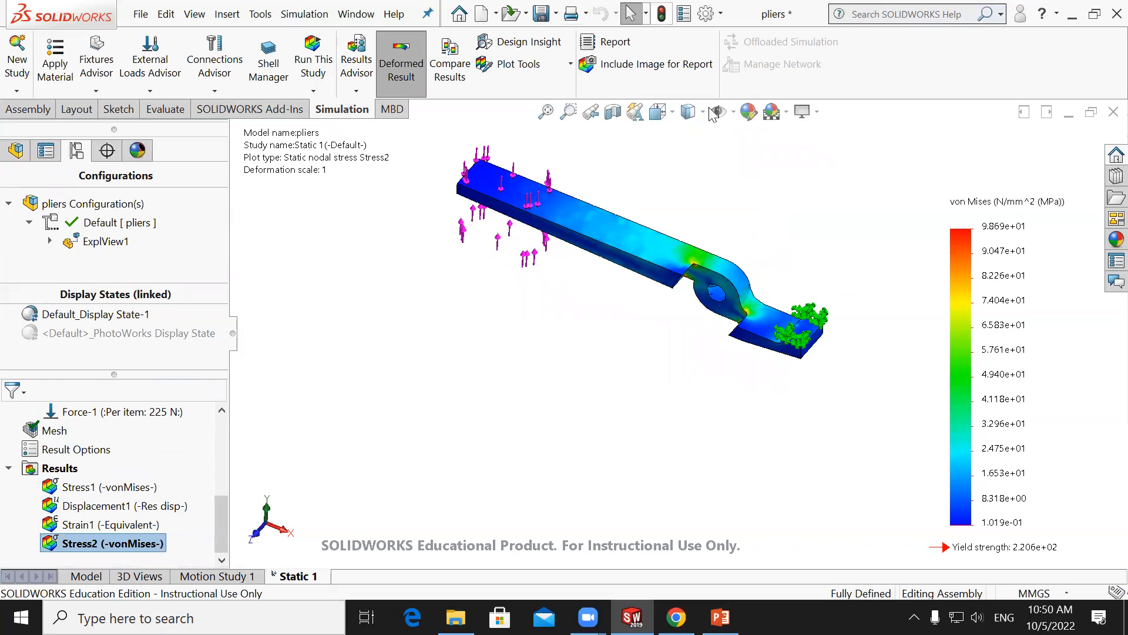
left_click(661, 13)
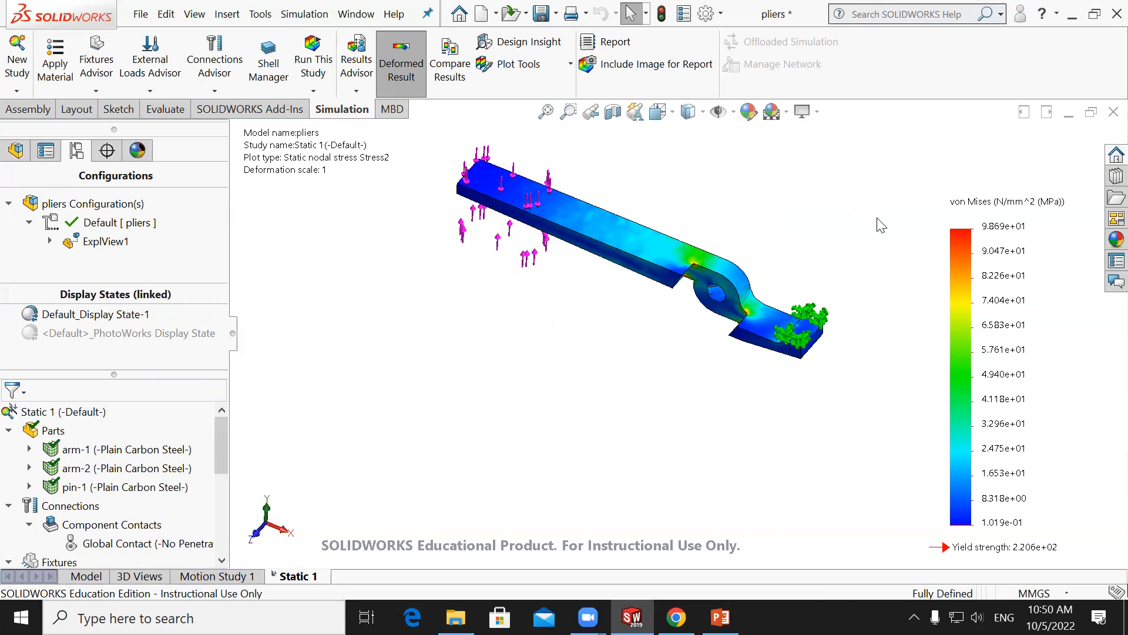
Turn off the automatic legend limits of the single-arm stress plot and set its maximum to 130.
double_click(987, 225)
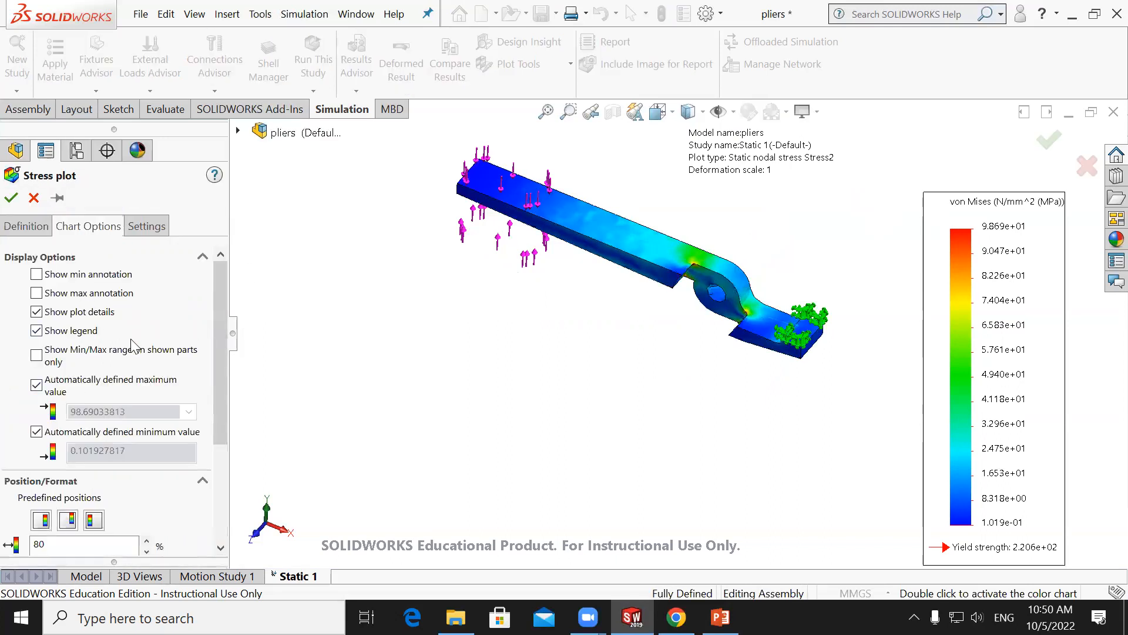
left_click(36, 387)
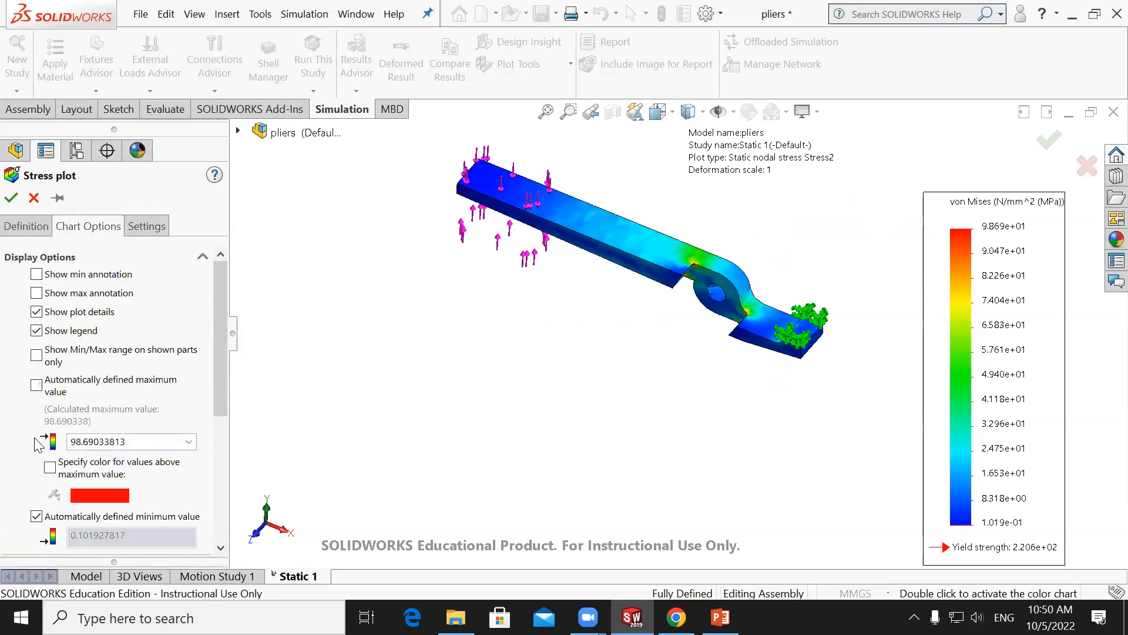
left_click(37, 517)
left_click(158, 442)
left_click_drag(148, 442, 36, 441)
type("30")
key("BackSpace")
type("5")
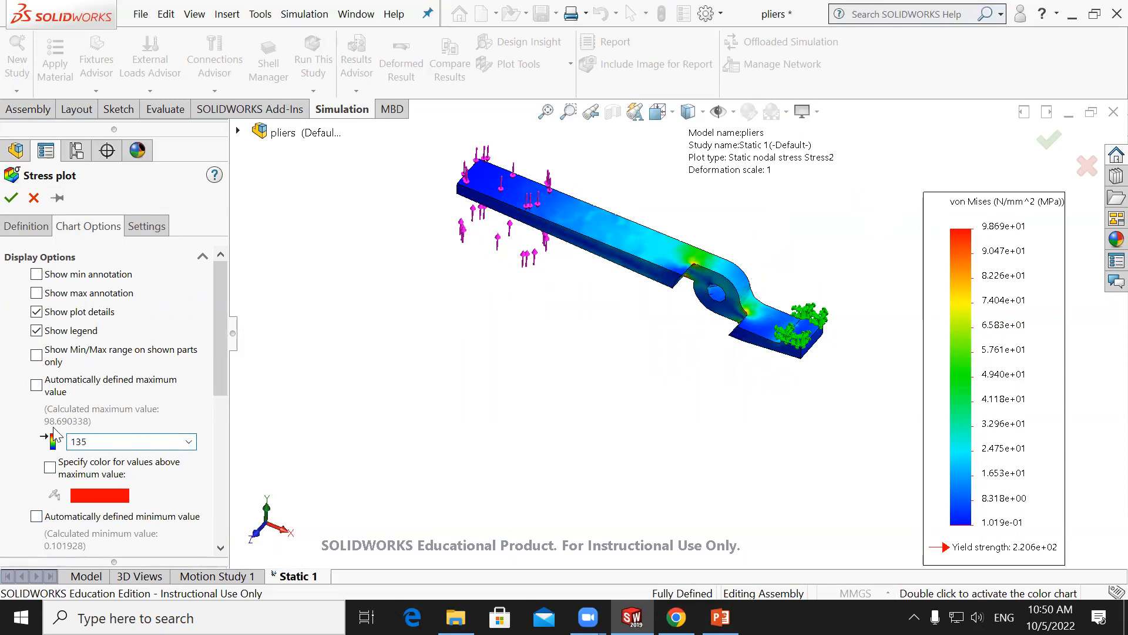
key("BackSpace")
type("0")
Set the legend minimum of the single-arm stress plot to 0 and apply the chart options.
scroll(206, 431, "down", 3)
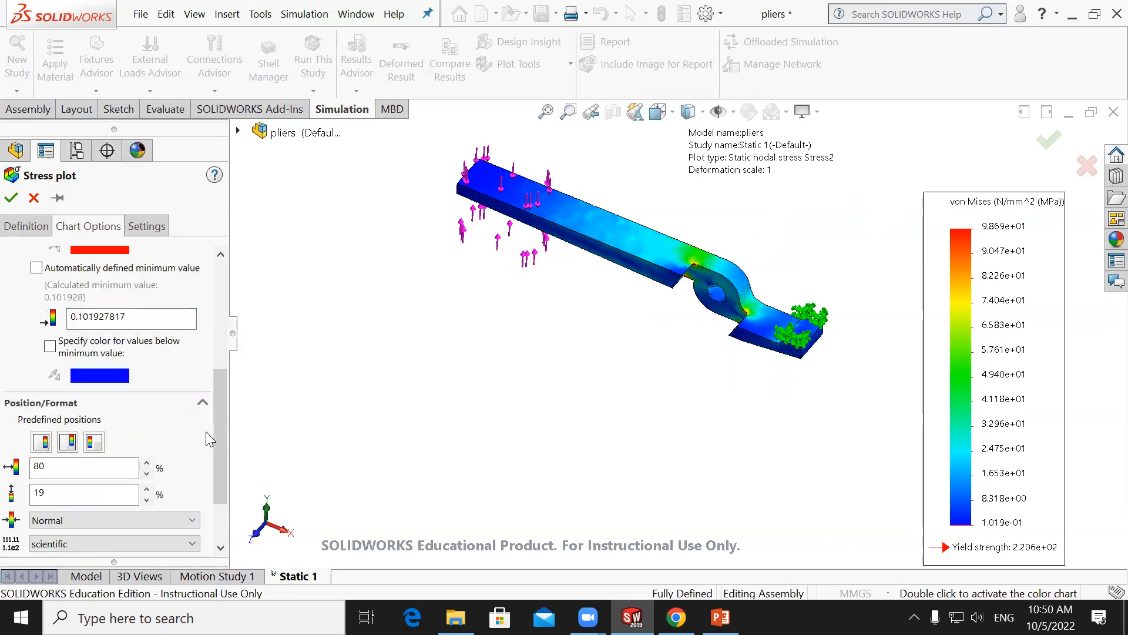
left_click_drag(132, 318, 12, 312)
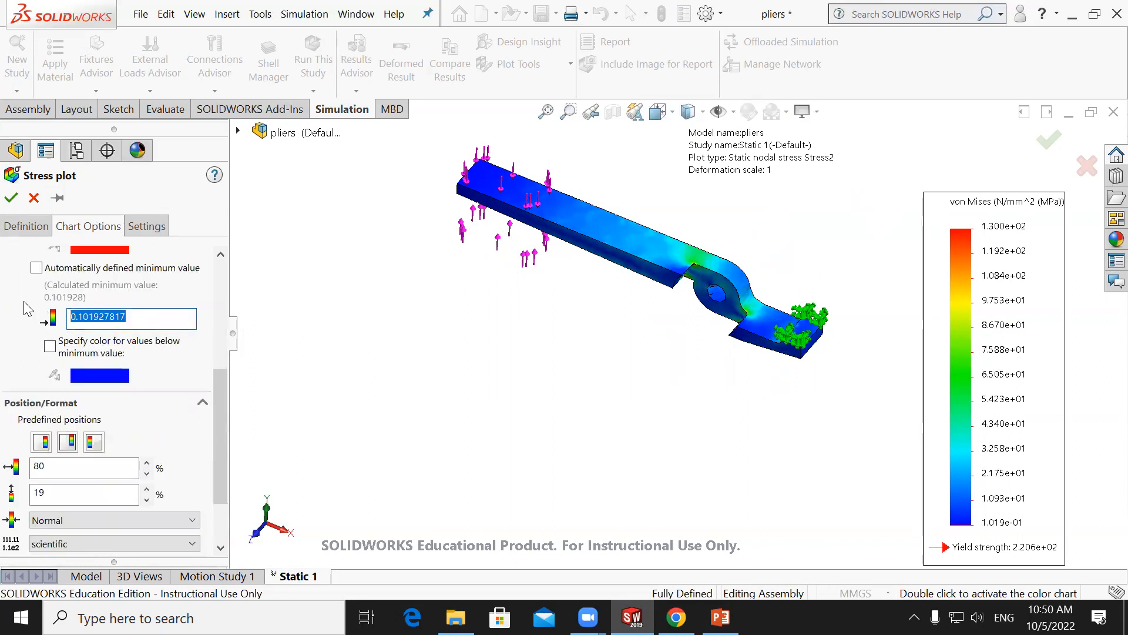
type("0")
left_click(4, 196)
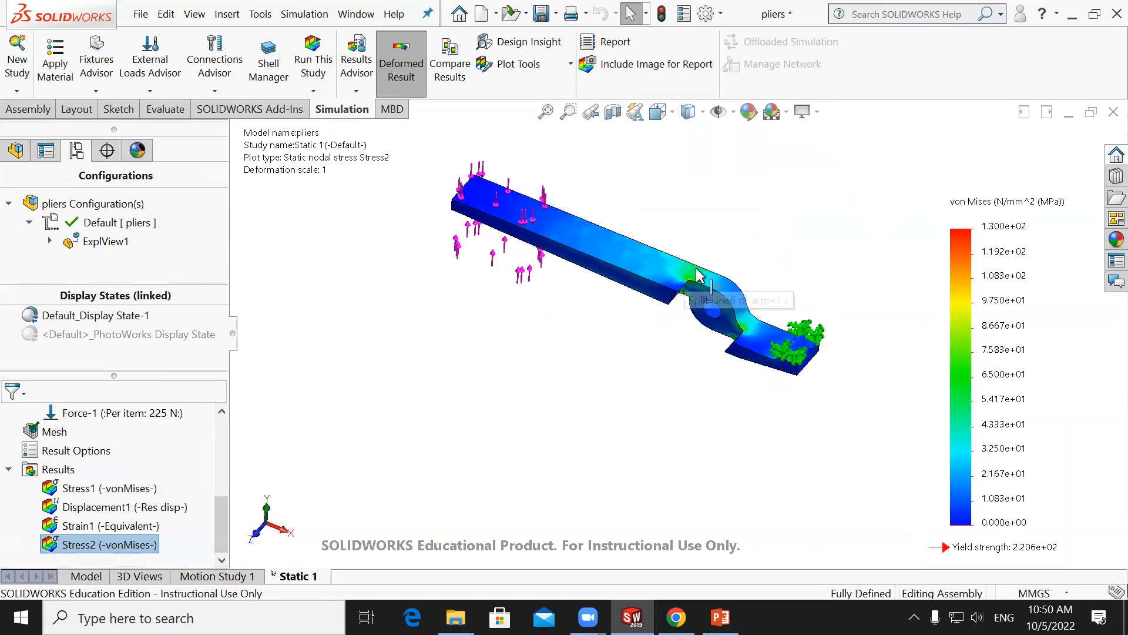
Change the number format of the single-arm stress plot's legend to floating and apply it.
scroll(717, 282, "down", 3)
scroll(803, 364, "up", 2)
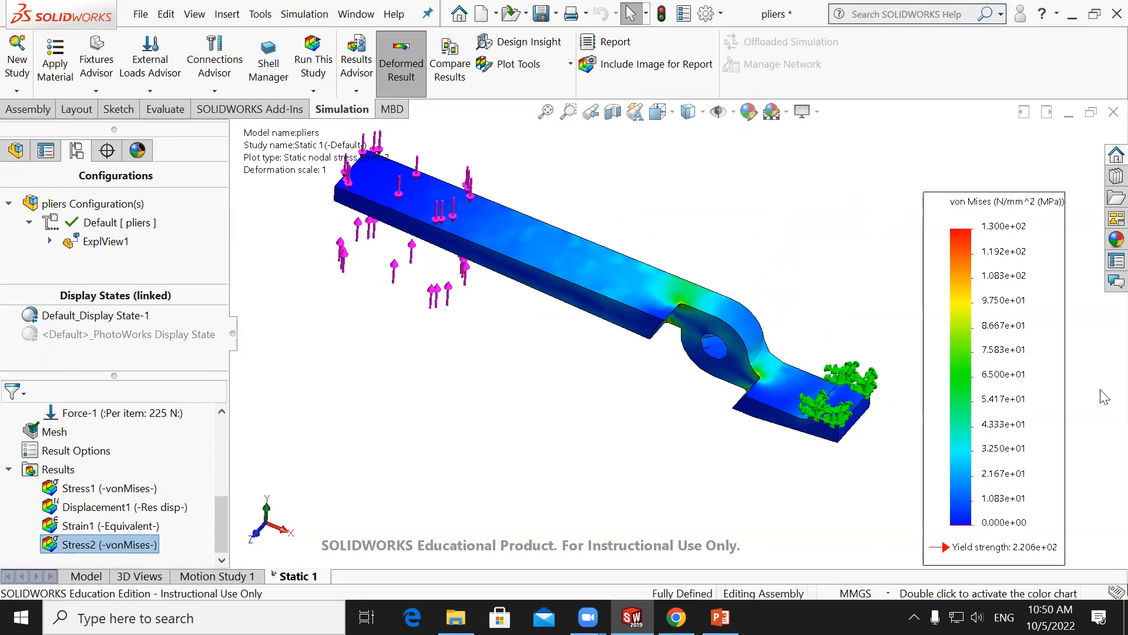
double_click(1035, 361)
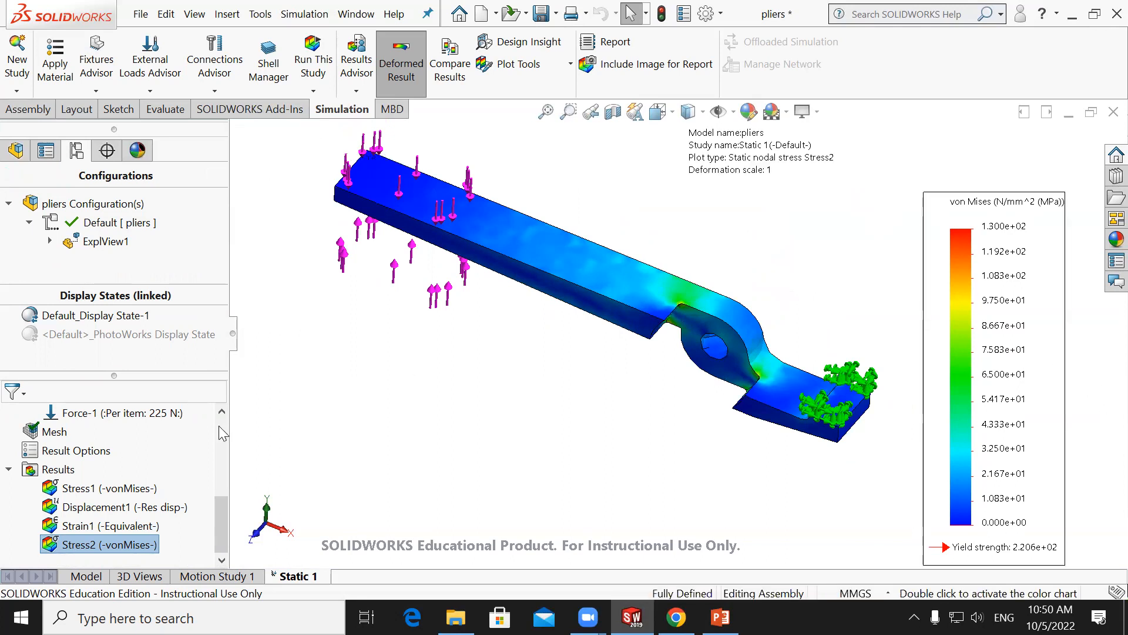
scroll(138, 399, "down", 5)
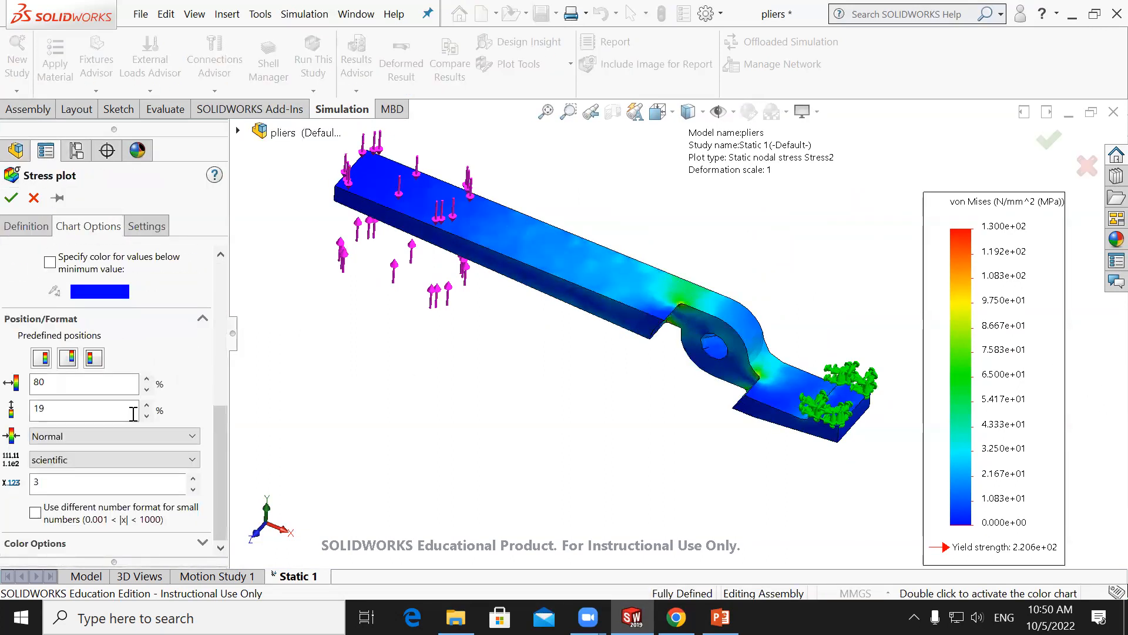
left_click(111, 454)
left_click(75, 483)
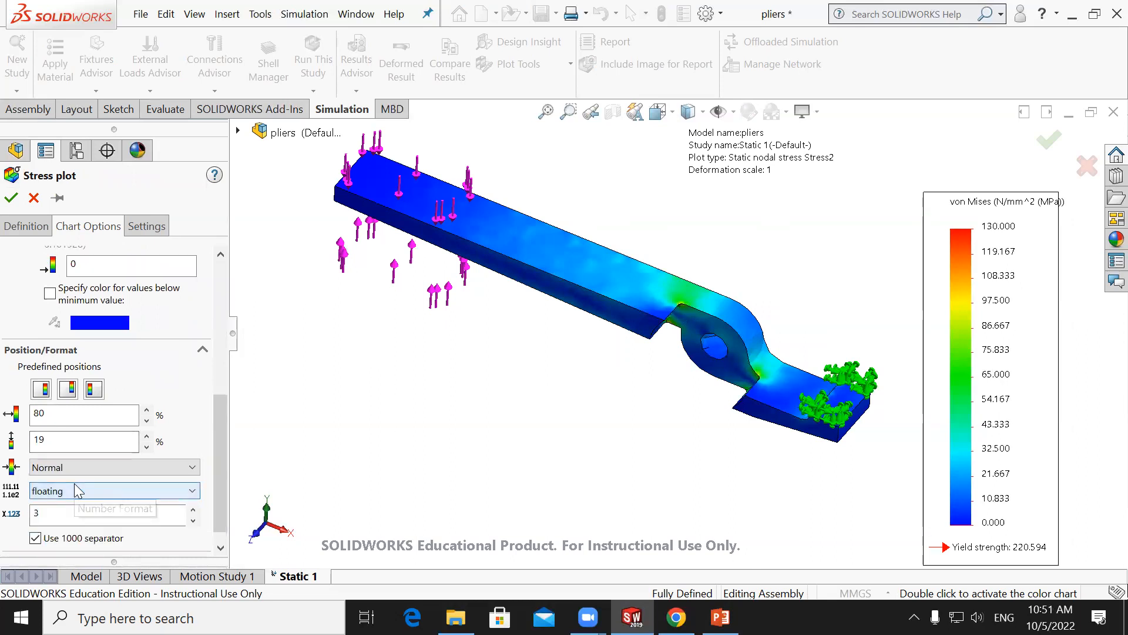
left_click(18, 201)
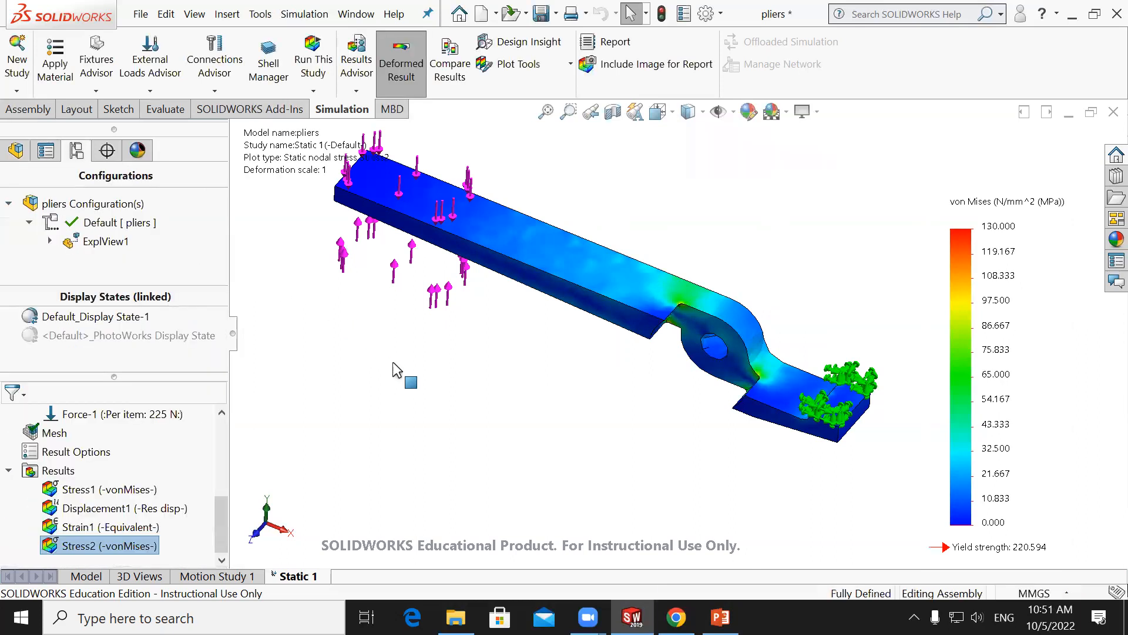
Display the Stress1 von Mises plot of the whole pliers assembly.
left_click(549, 419)
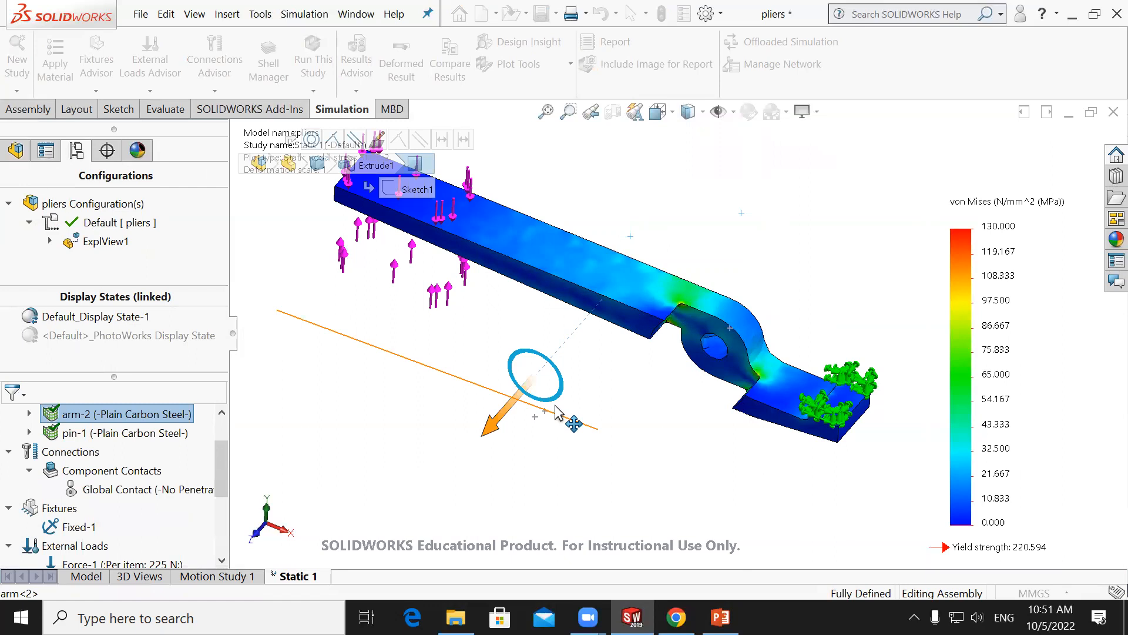
left_click(711, 259)
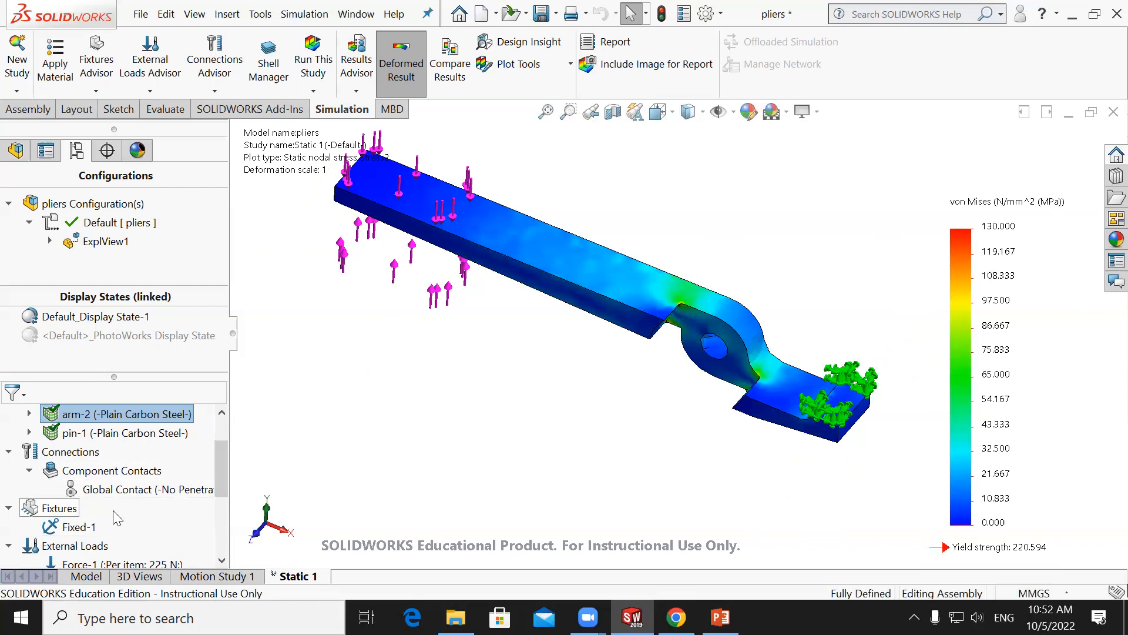
scroll(117, 517, "down", 3)
double_click(112, 489)
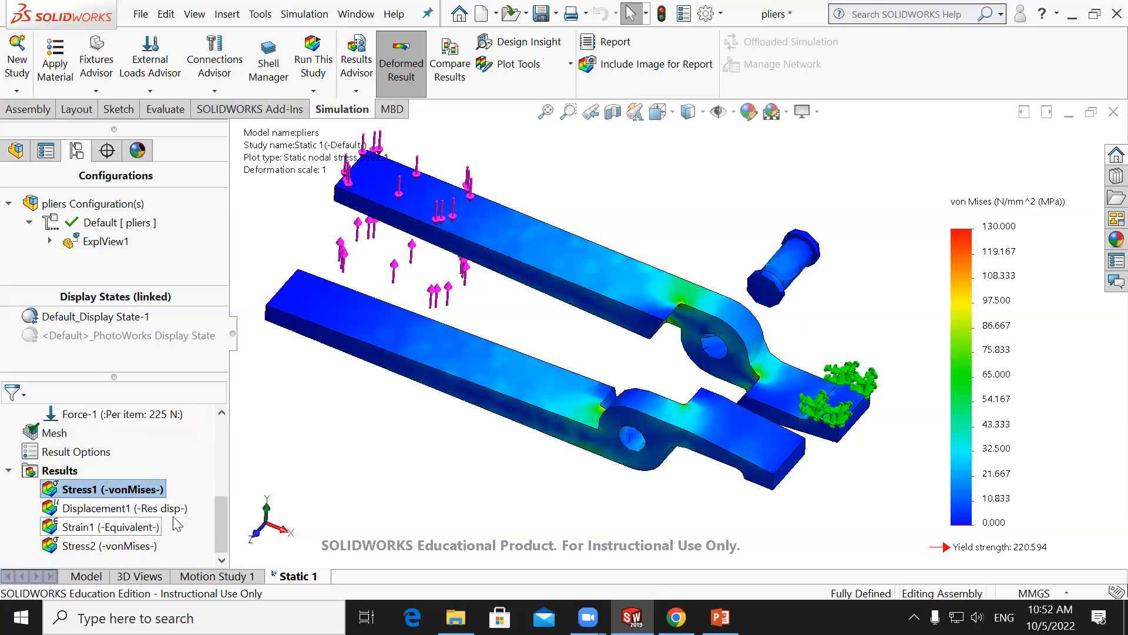
Collapse the exploded view ExplView1 and rebuild the model so the result plot shows the assembled pliers.
right_click(98, 244)
left_click(154, 250)
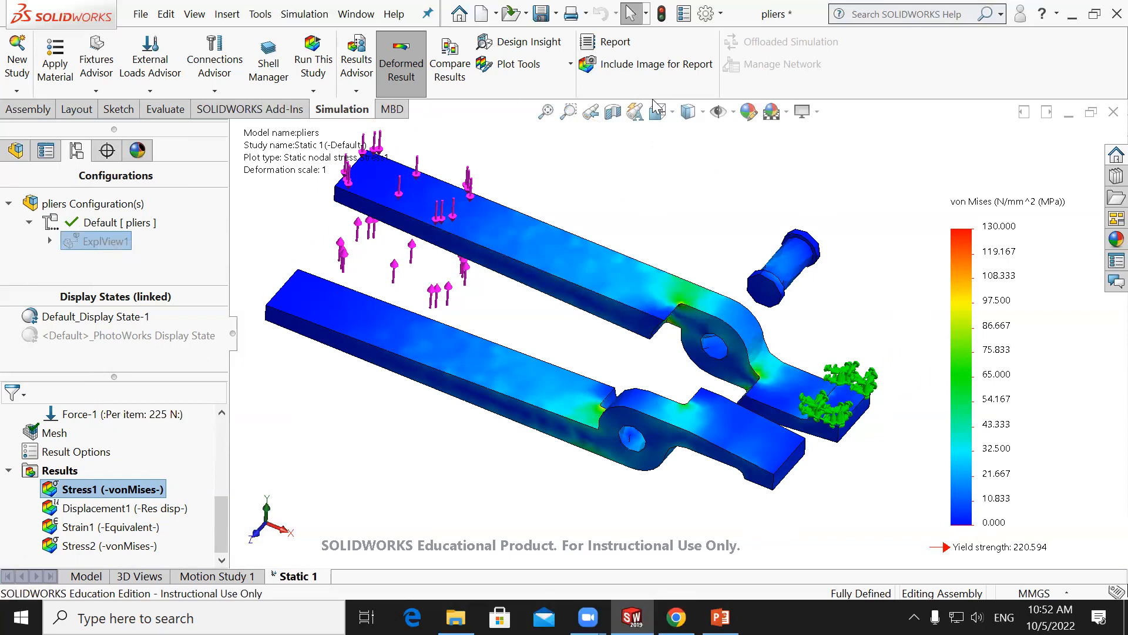
left_click(662, 14)
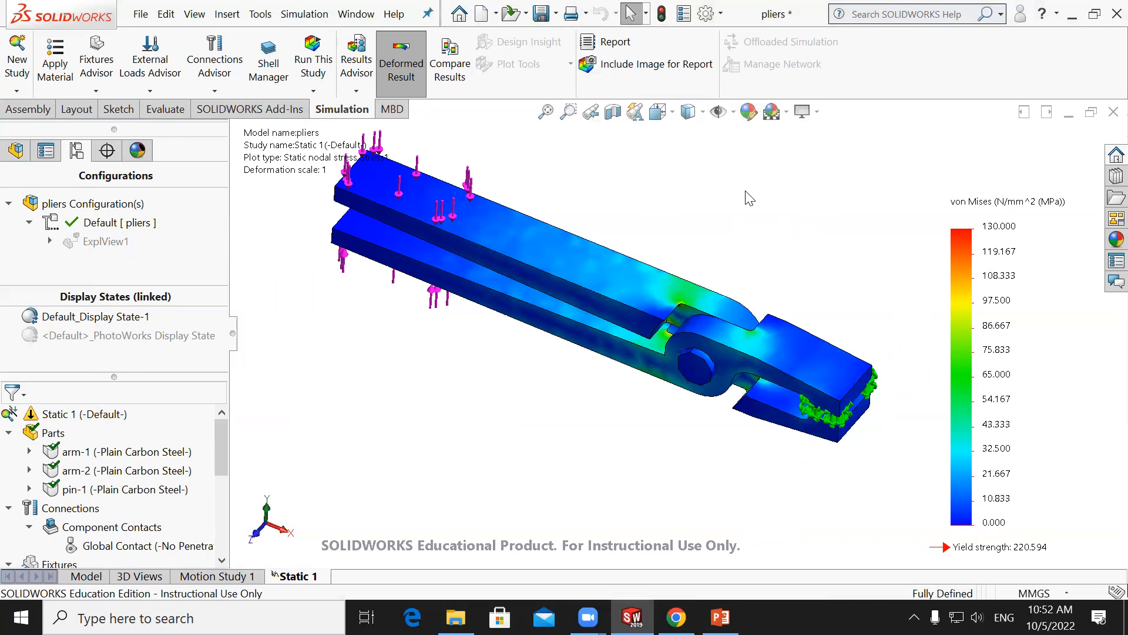
Display the resultant displacement plot Displacement1 and change its legend's number format to floating.
left_click_drag(225, 438, 222, 526)
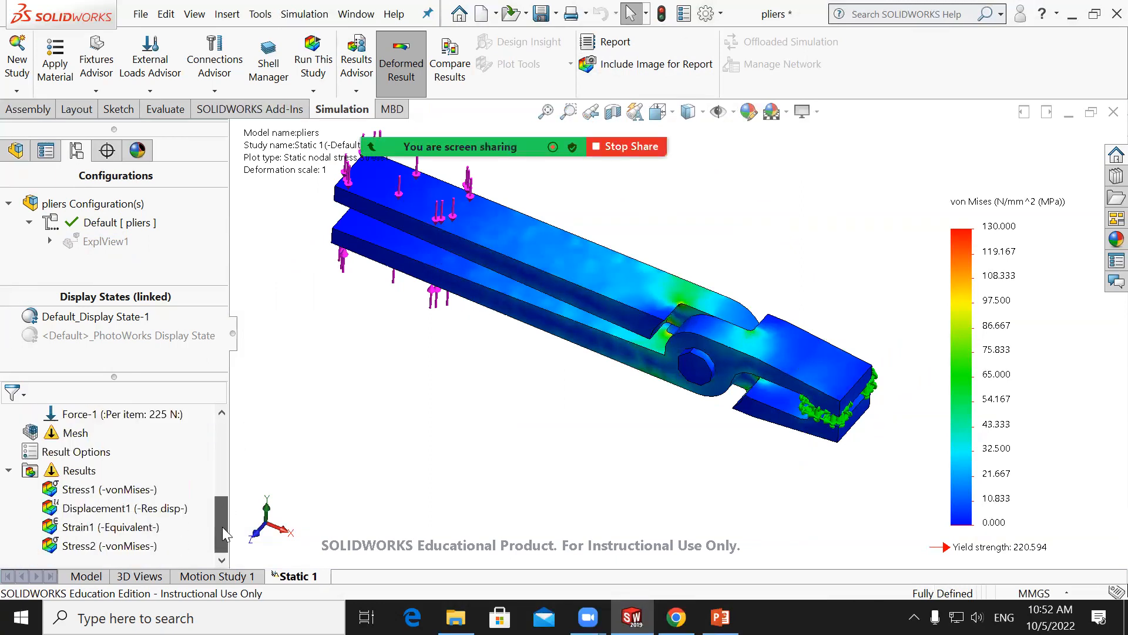
double_click(98, 509)
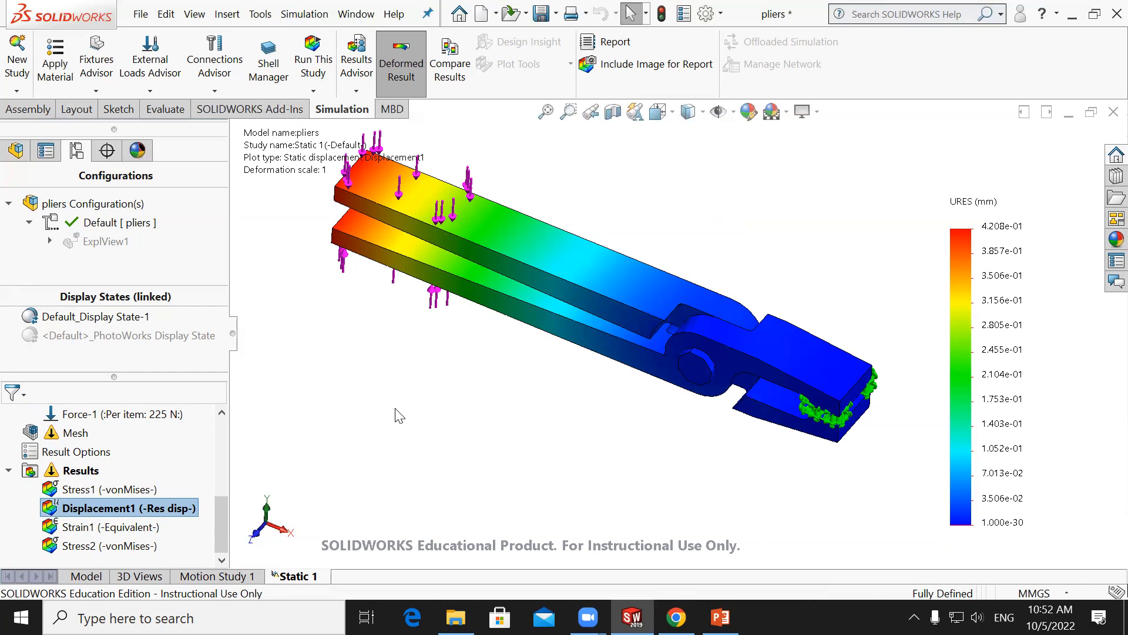
double_click(1013, 263)
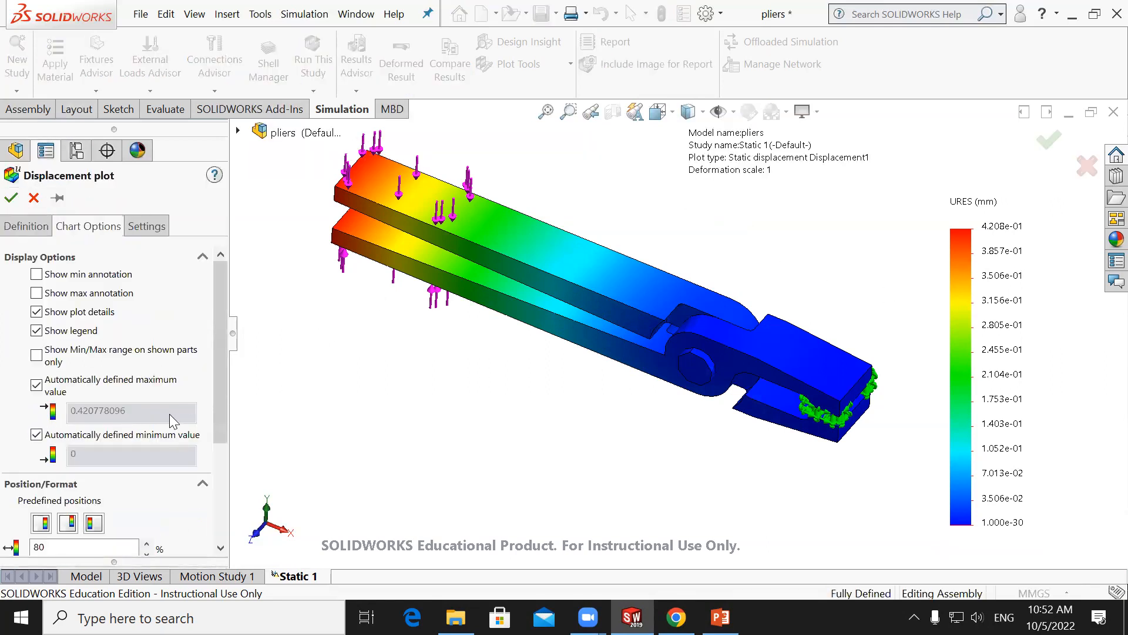
scroll(169, 413, "down", 3)
left_click(69, 459)
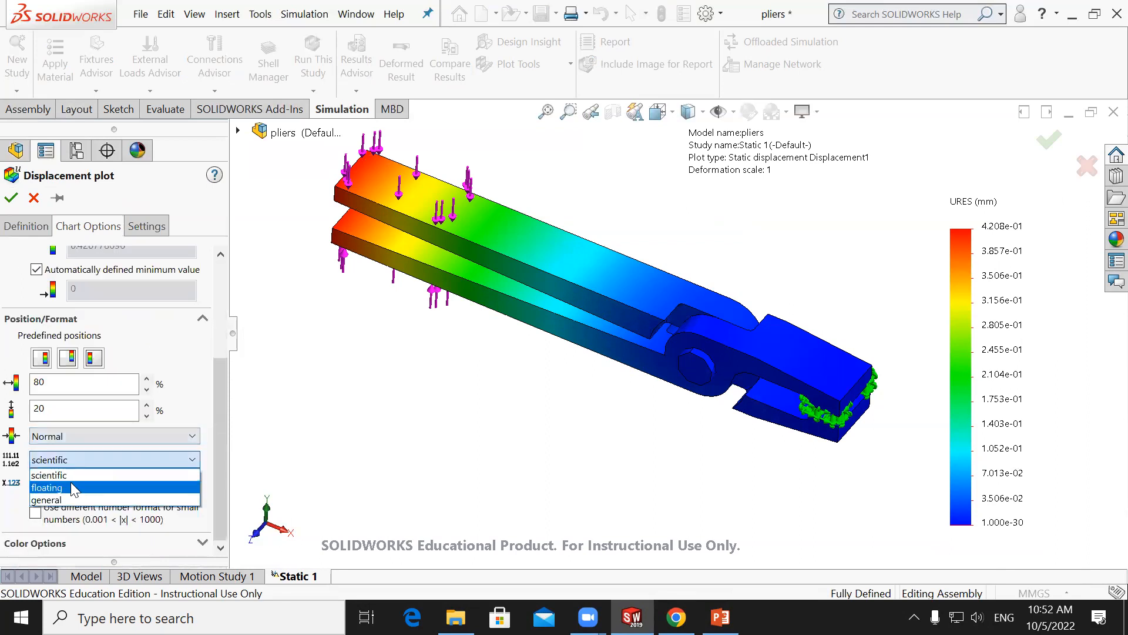
left_click(71, 488)
left_click(11, 198)
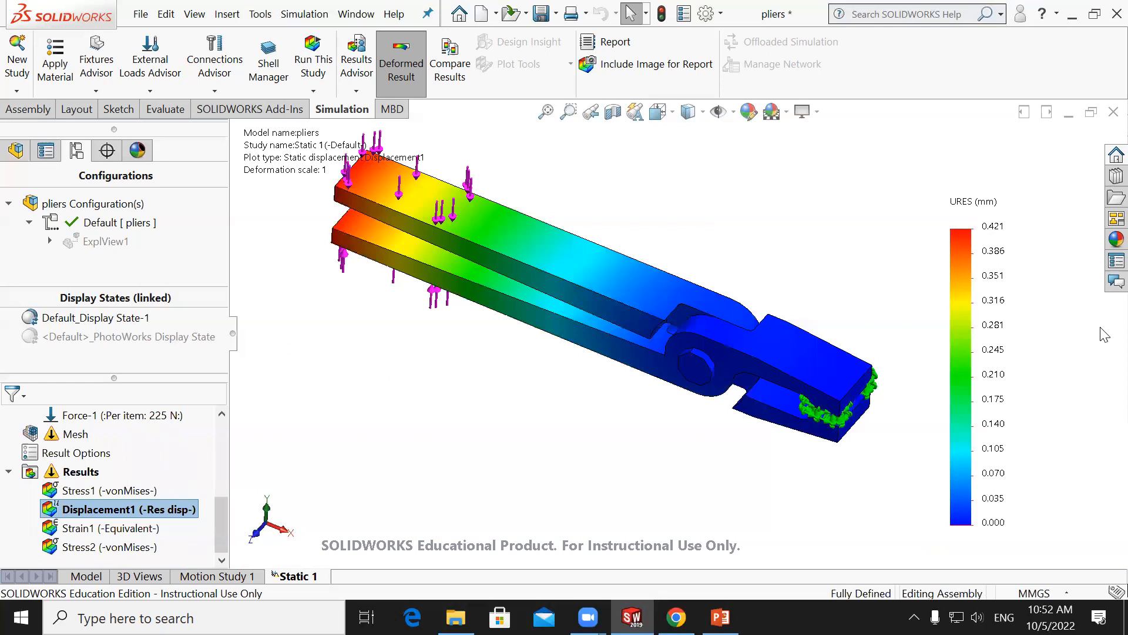
Show the Displacement1 plot's deformed shape at the automatic scale.
double_click(1009, 313)
left_click_drag(216, 308, 214, 428)
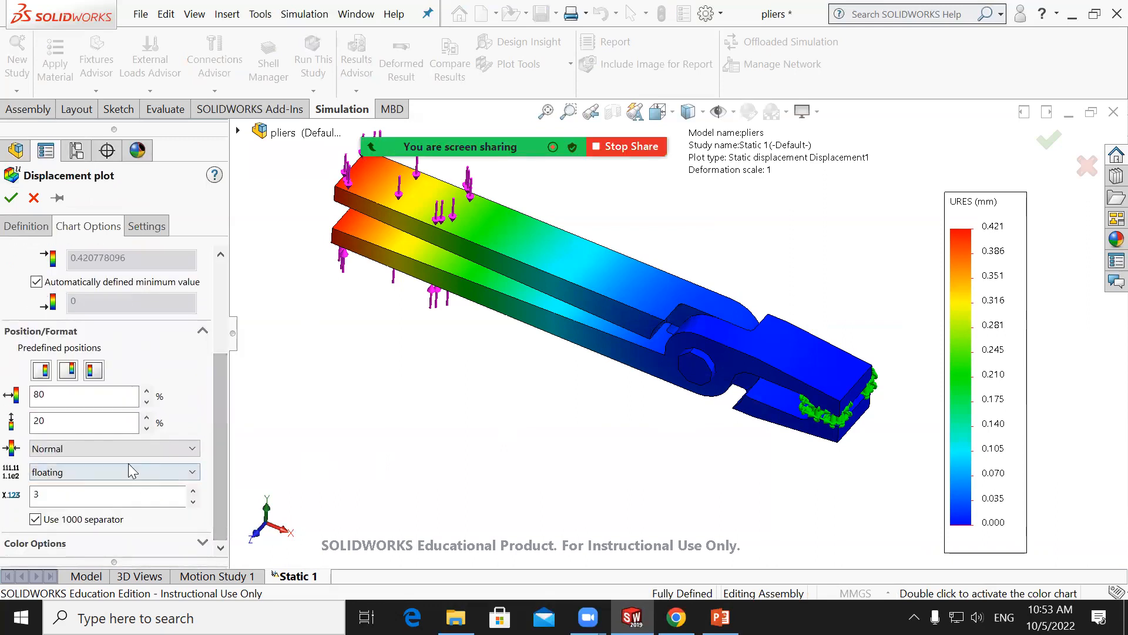
left_click(26, 226)
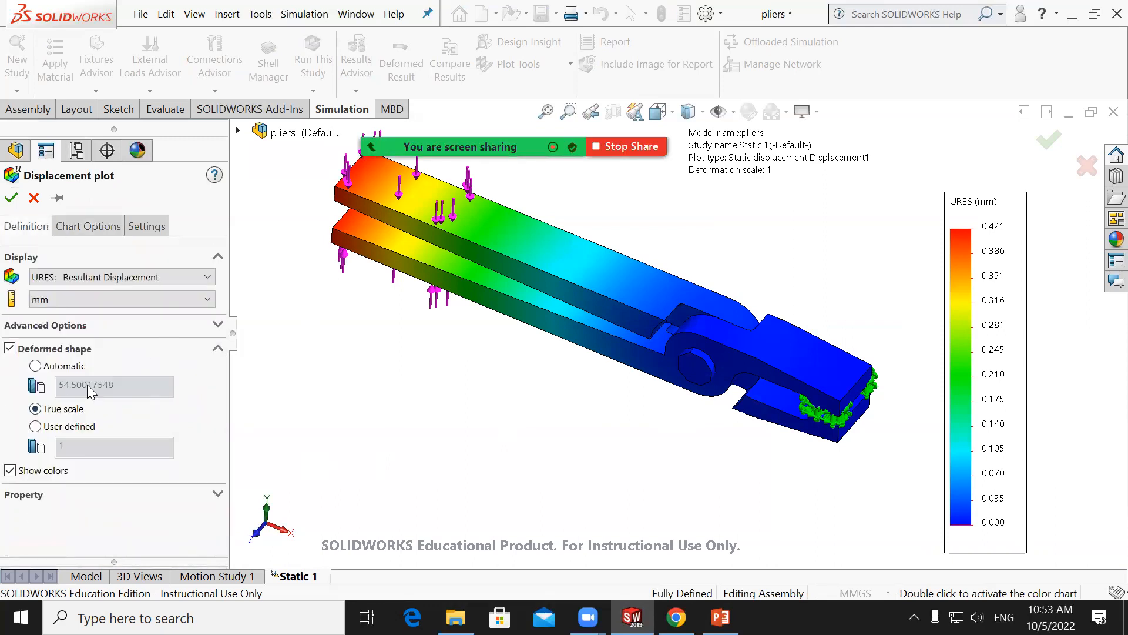
left_click(36, 366)
left_click(10, 198)
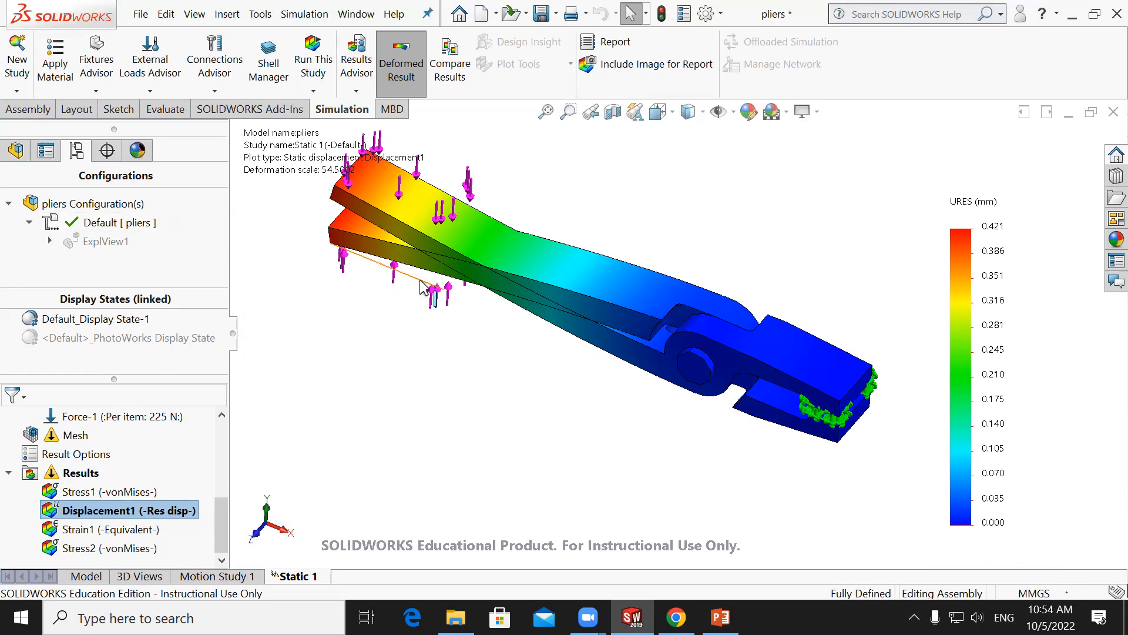
Set the deformed shape of the Displacement1 plot back to true scale.
double_click(971, 360)
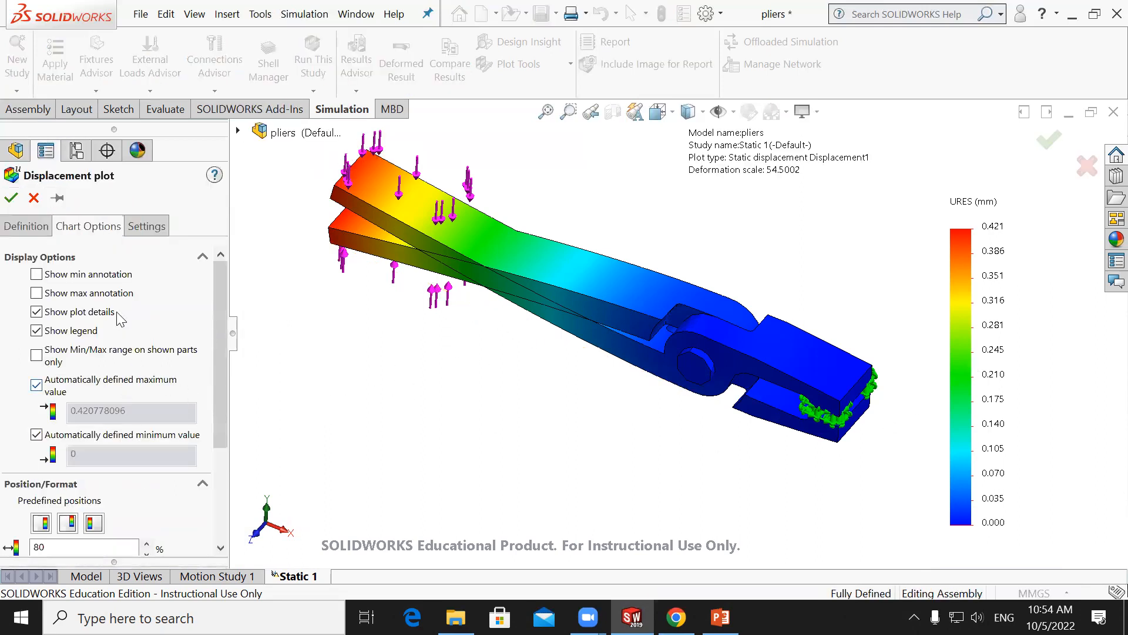
left_click(33, 230)
left_click(38, 409)
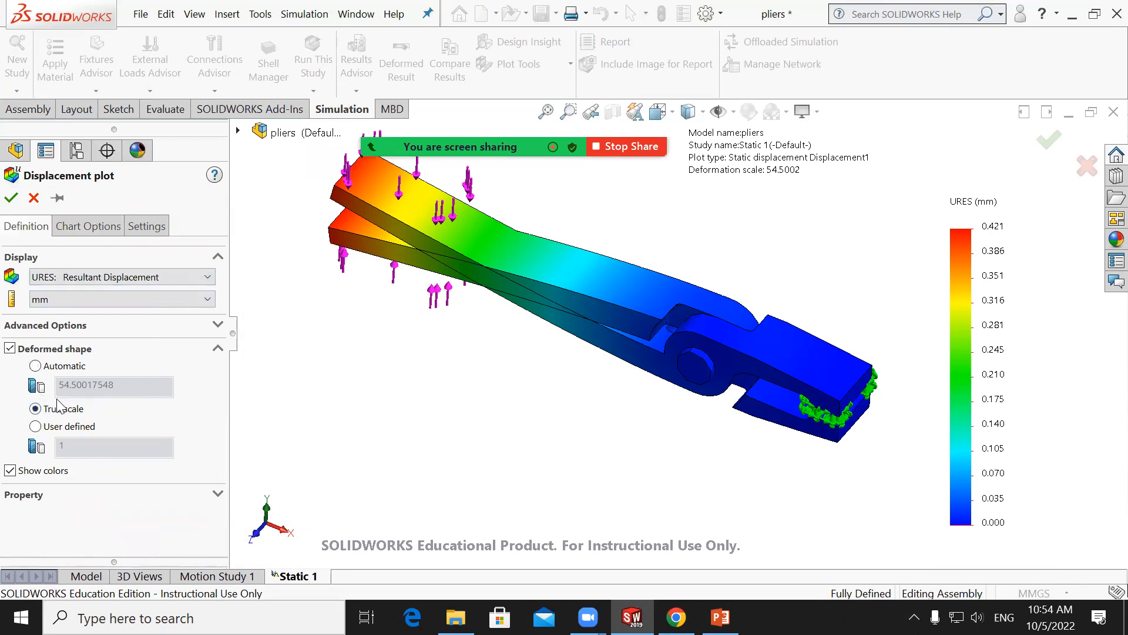
left_click(10, 198)
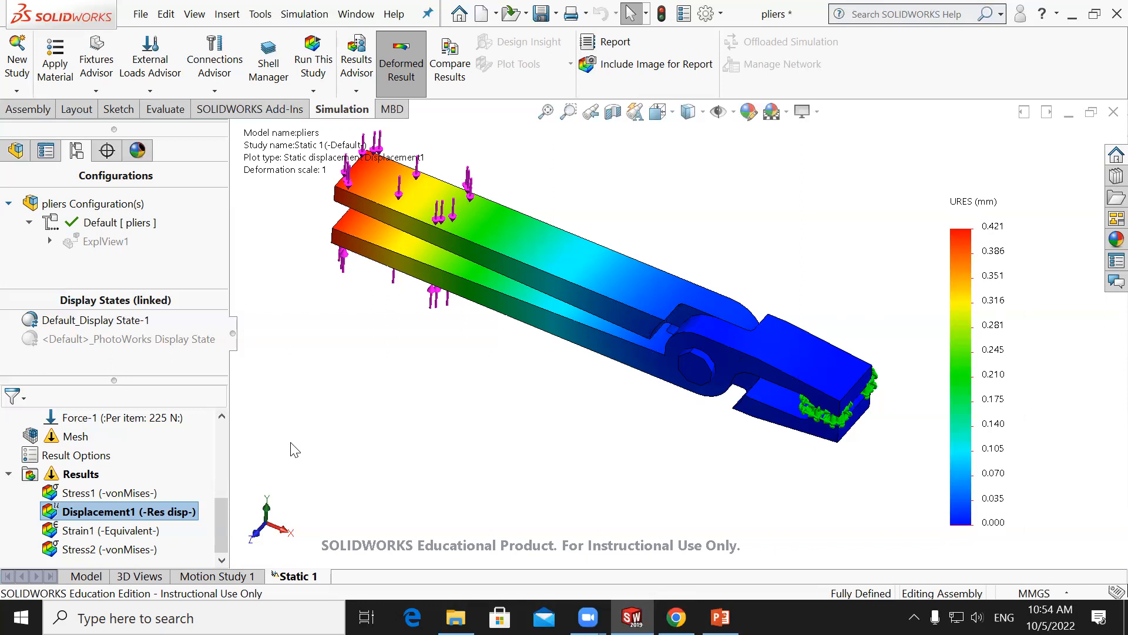
Define a new displacement plot of UY: Y Displacement in mm, with the deformed shape at true scale.
left_click(76, 476)
right_click(76, 479)
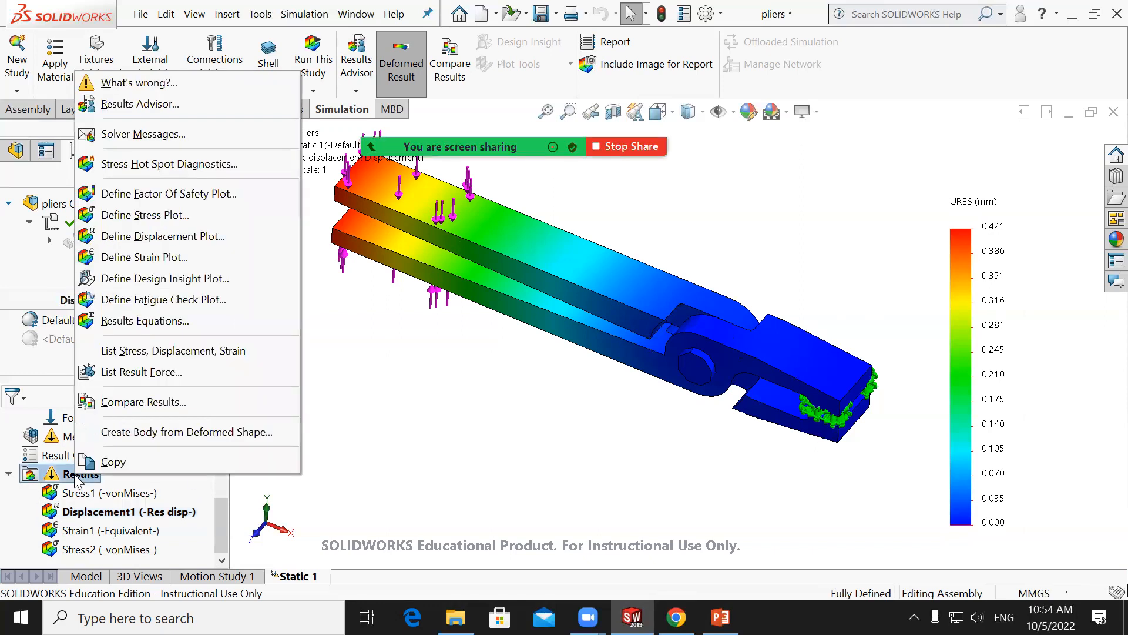
left_click(157, 237)
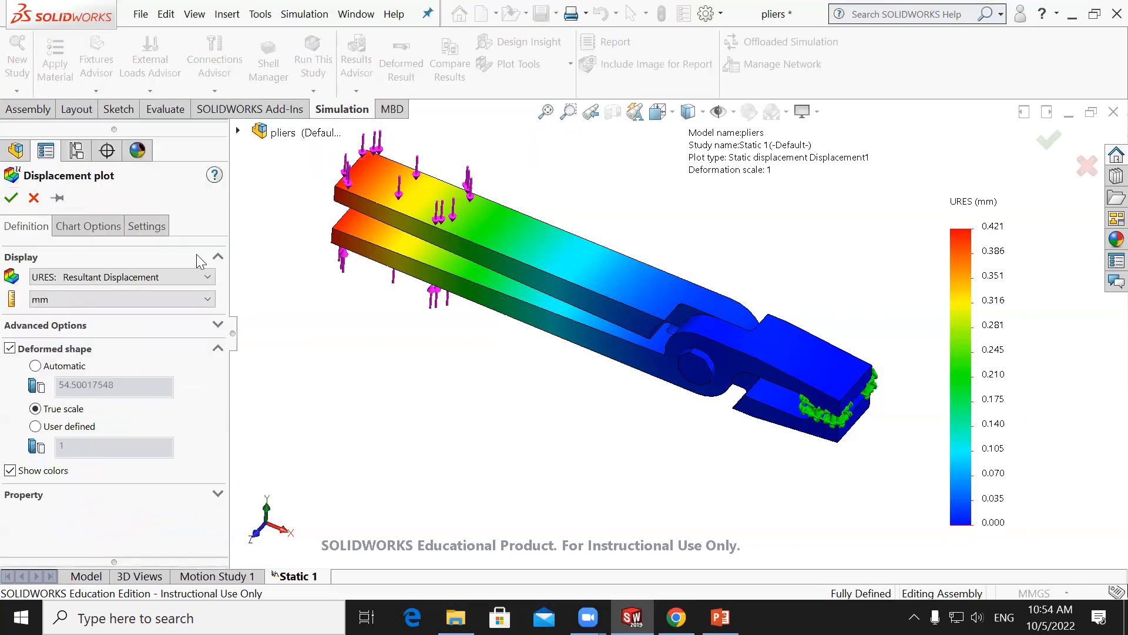
left_click(200, 279)
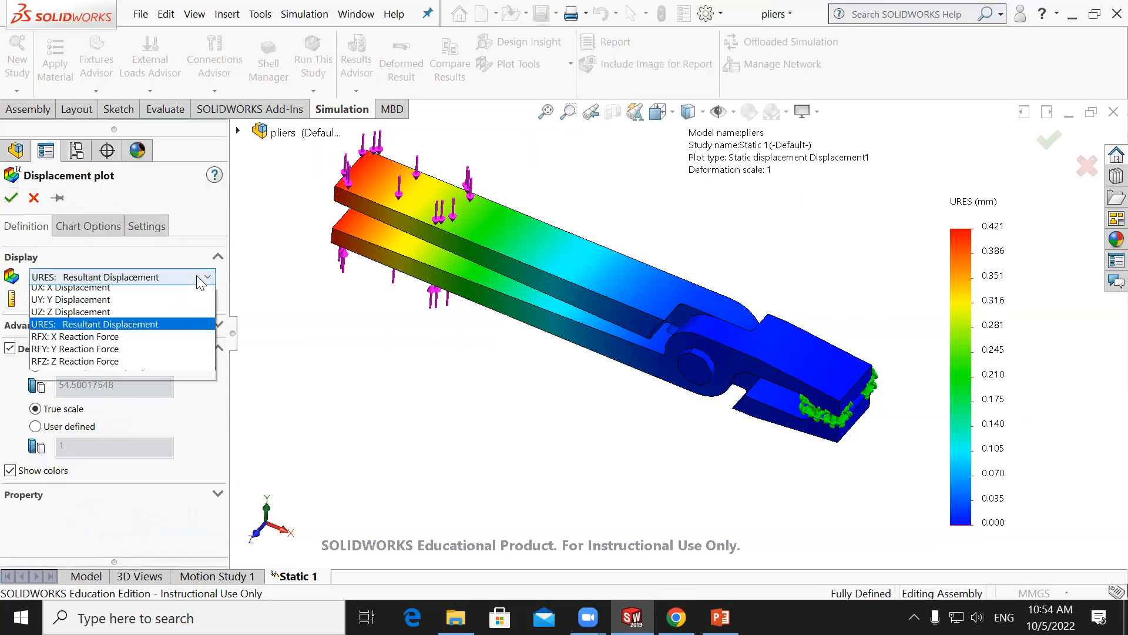
left_click(108, 305)
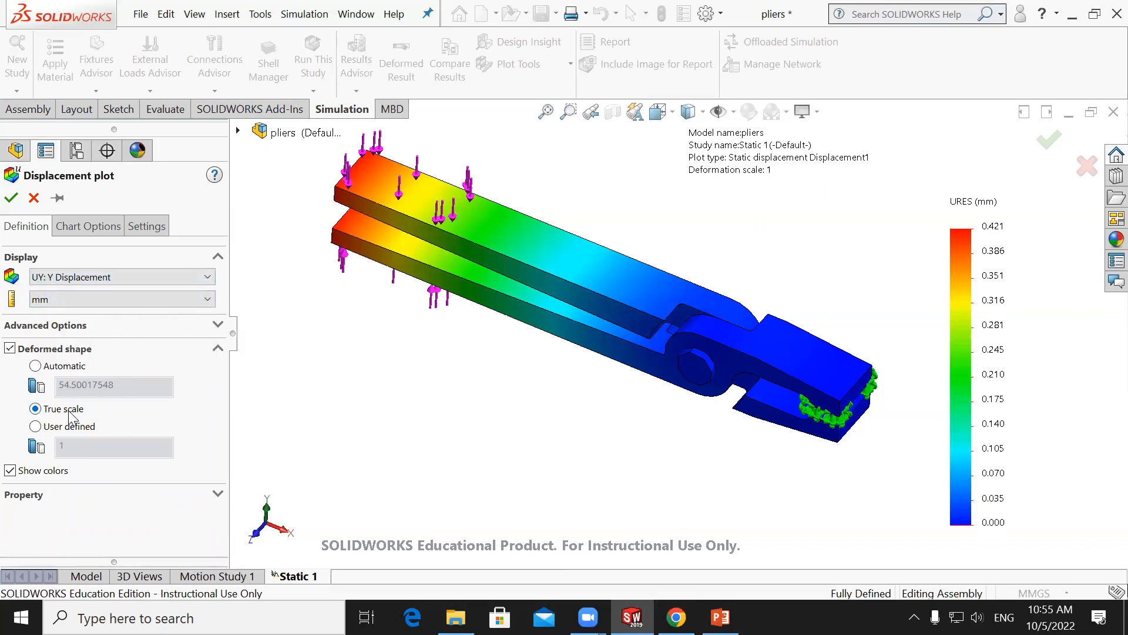
left_click(11, 198)
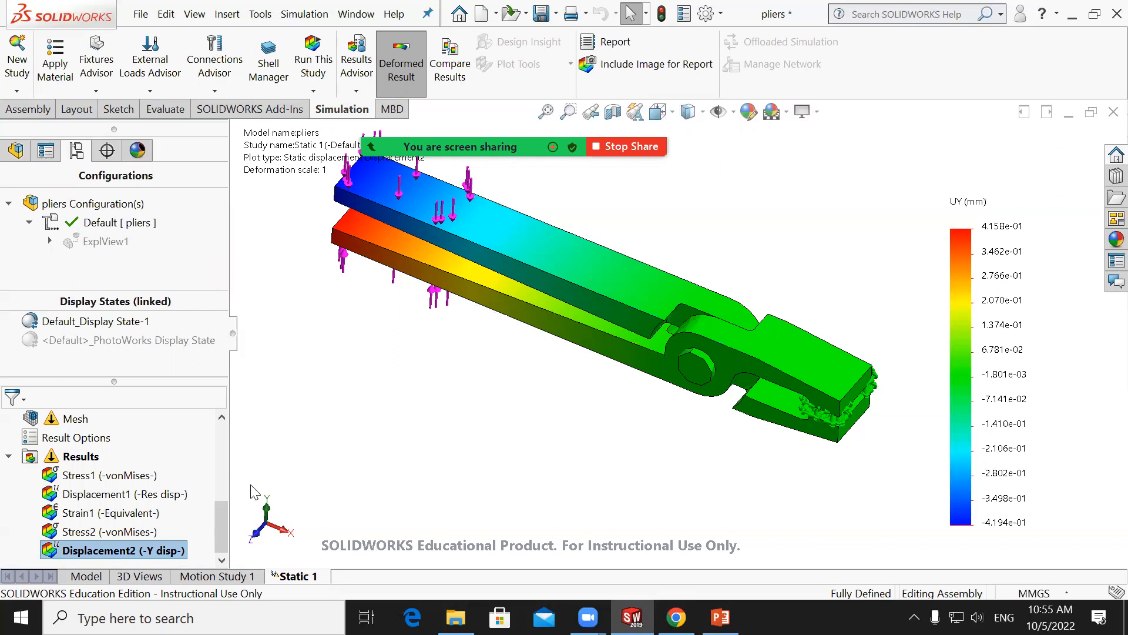
Measure the distance between the facing corner points at the free handle ends of the two arms.
scroll(306, 218, "up", 2)
scroll(442, 230, "down", 1)
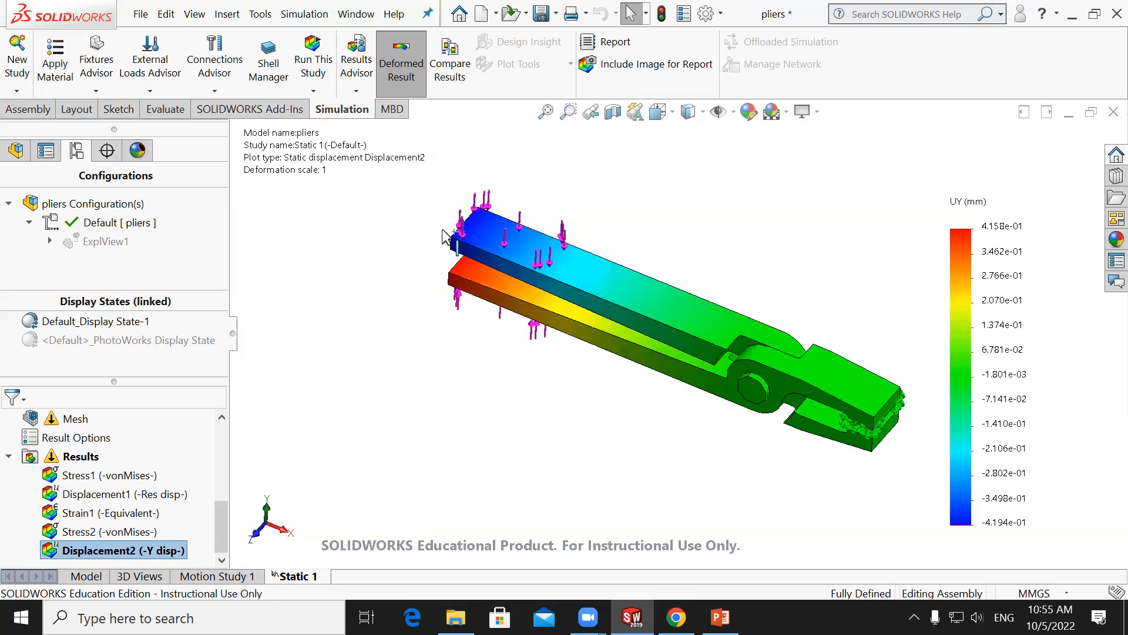
scroll(497, 291, "down", 8)
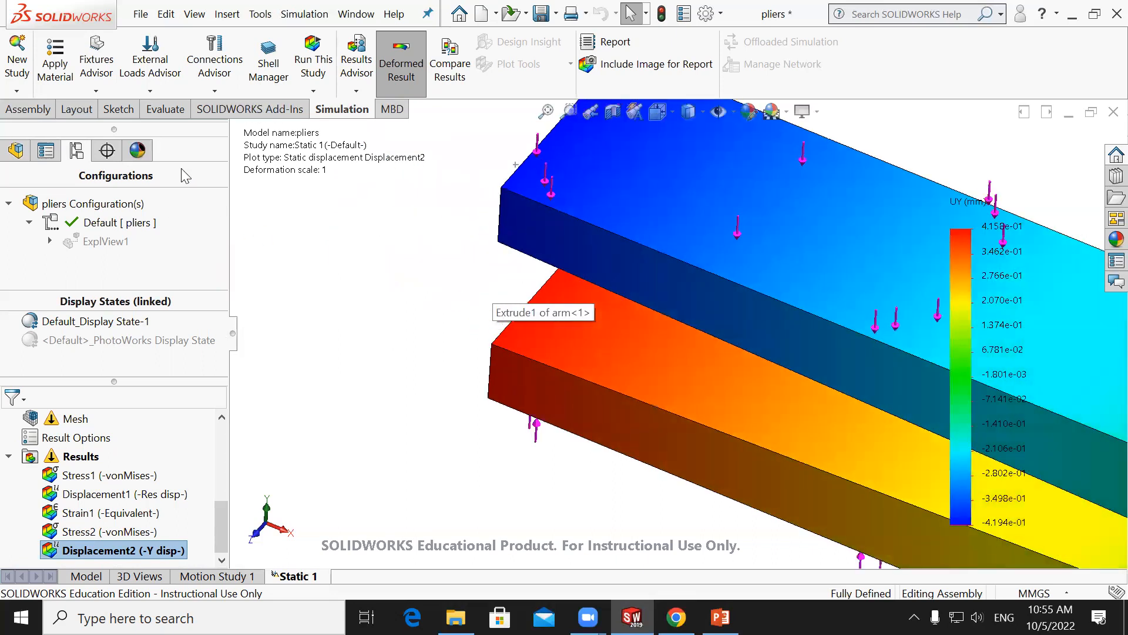
left_click(165, 109)
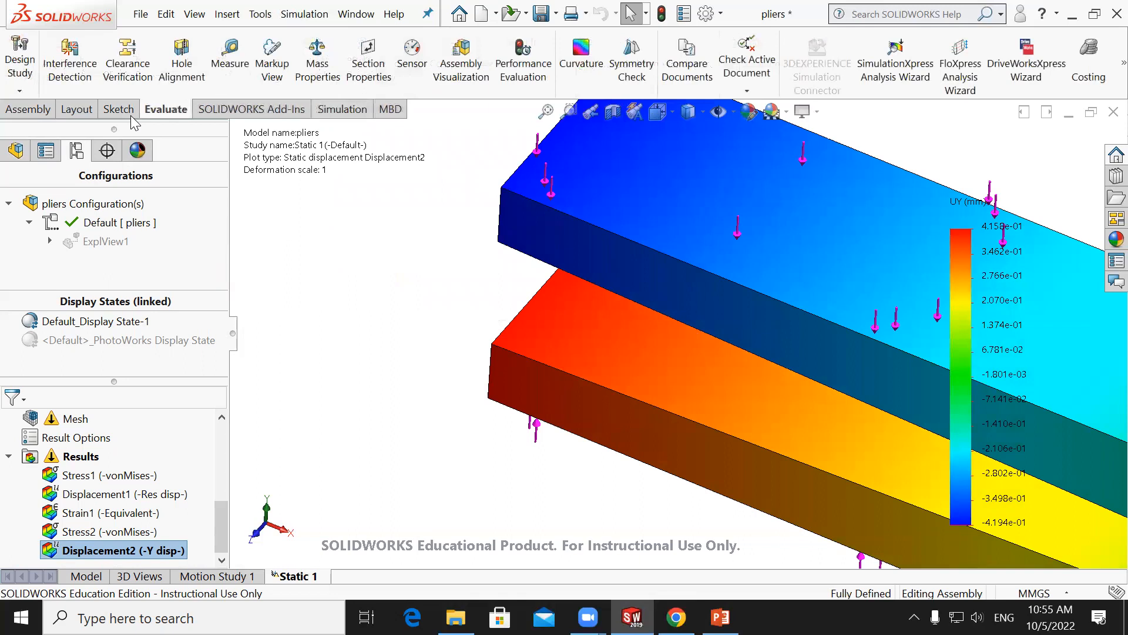
left_click(230, 56)
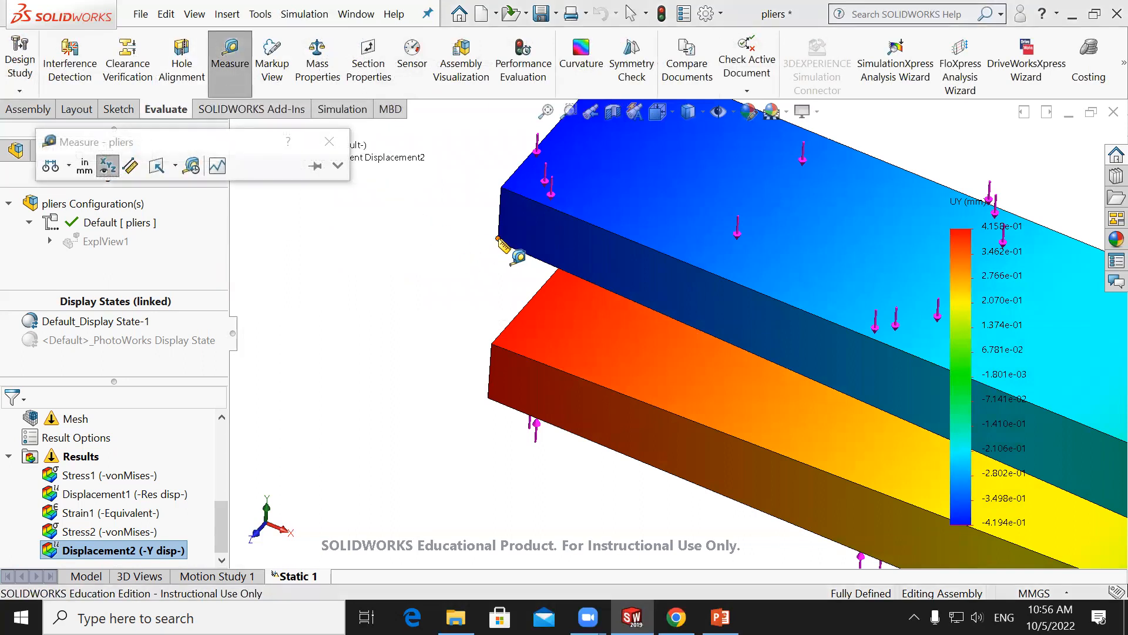
left_click(497, 239)
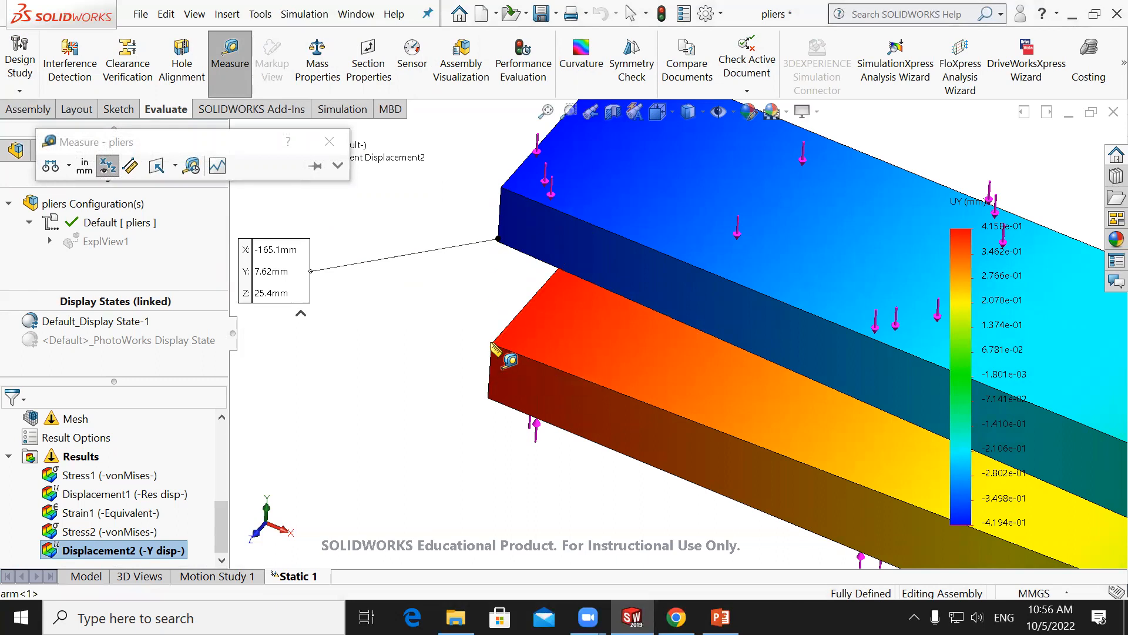
left_click(492, 347)
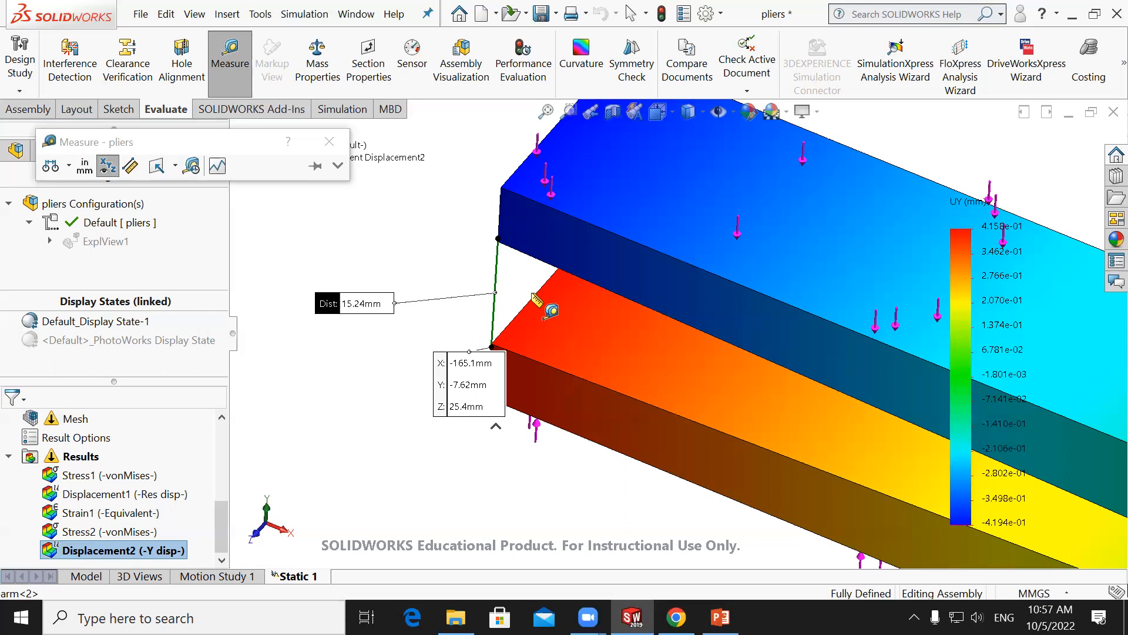
left_click(292, 247)
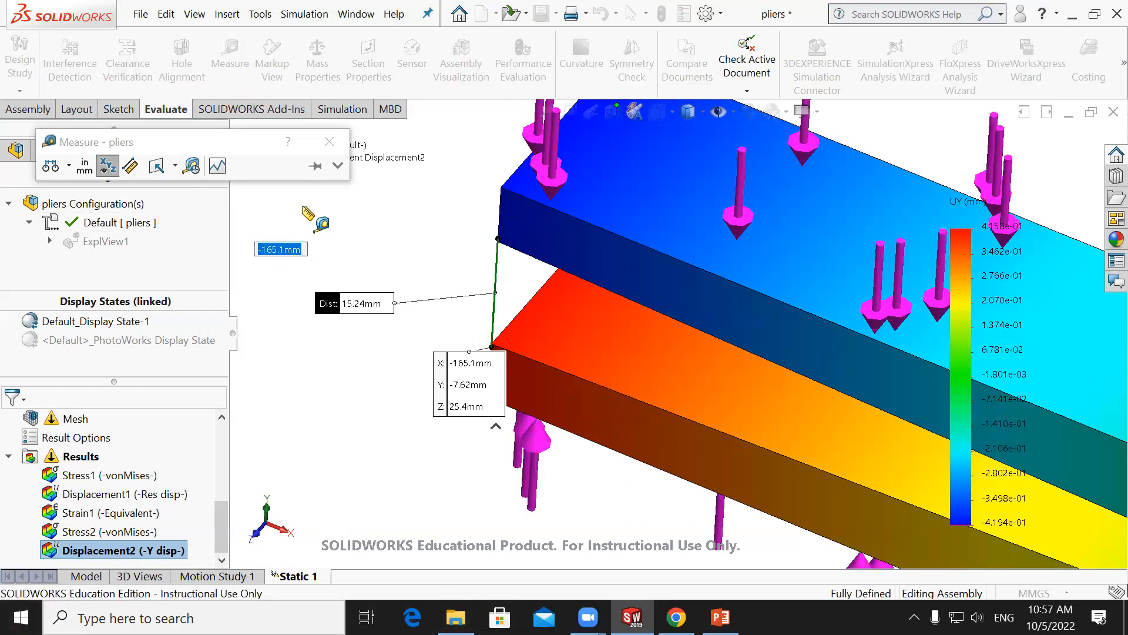
left_click(329, 142)
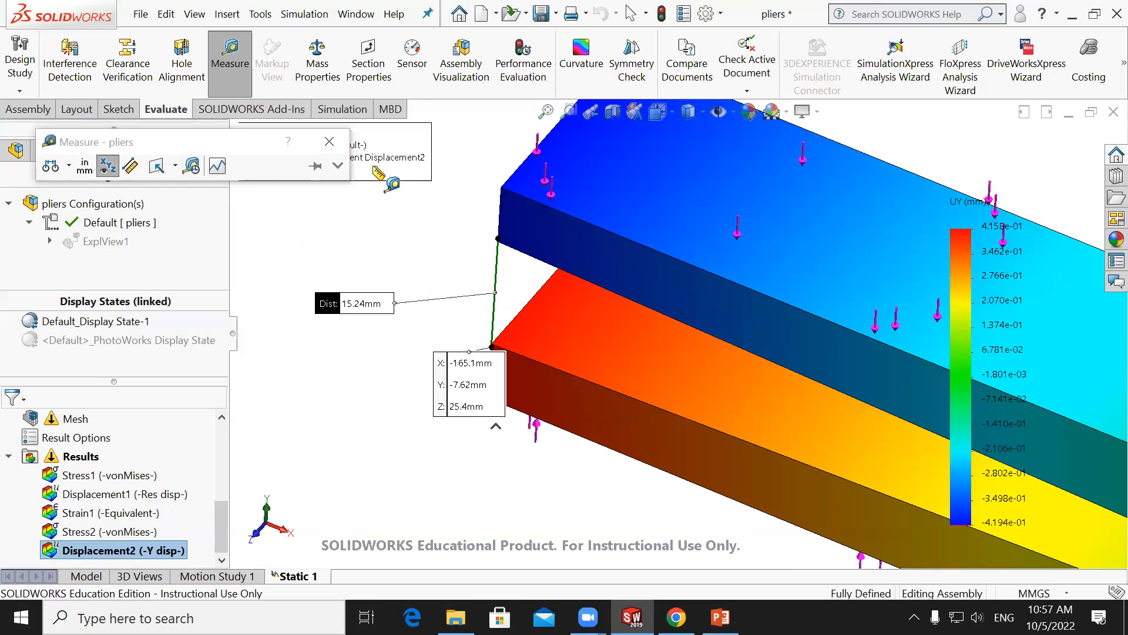
key("Escape")
left_click(343, 108)
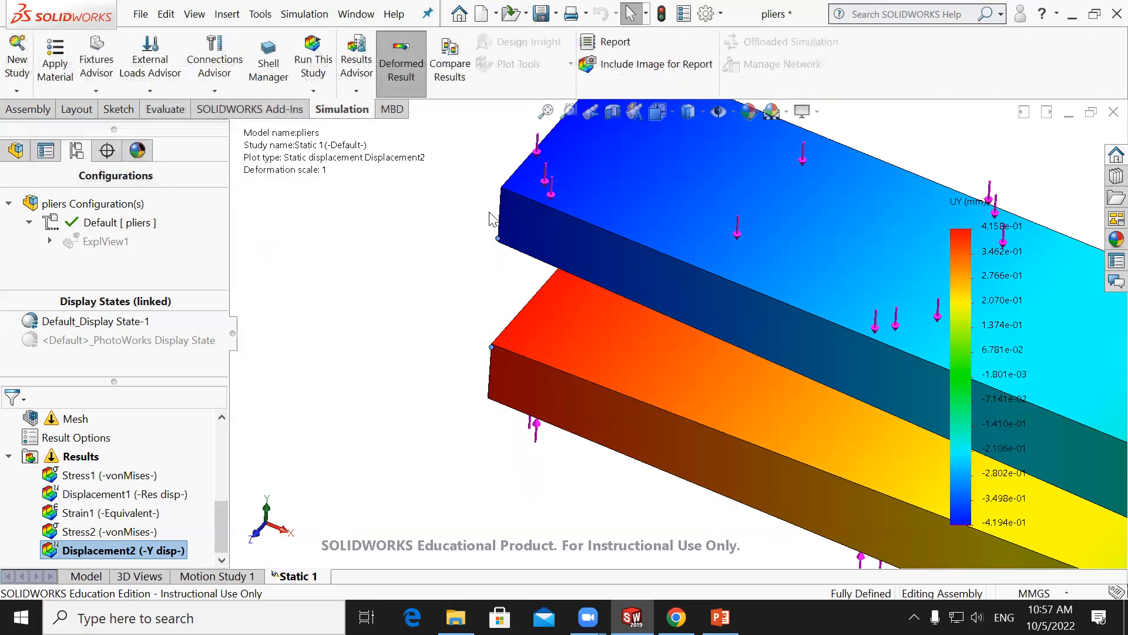
Save the pliers assembly with the whole Y displacement plot in view.
scroll(570, 267, "down", 5)
scroll(918, 372, "up", 10)
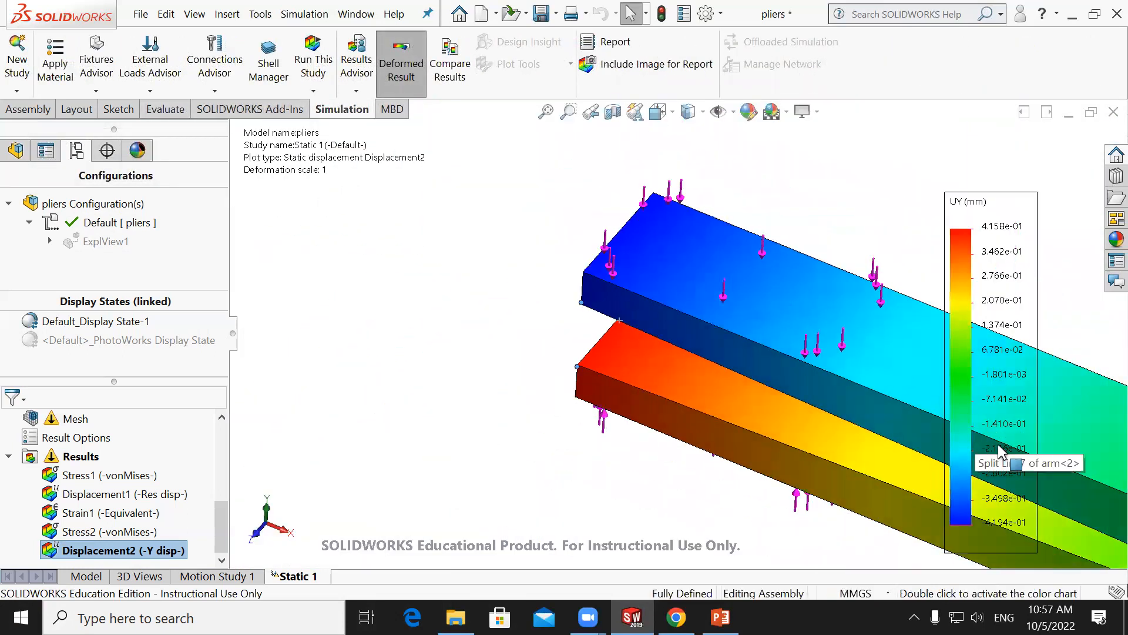
scroll(917, 434, "up", 4)
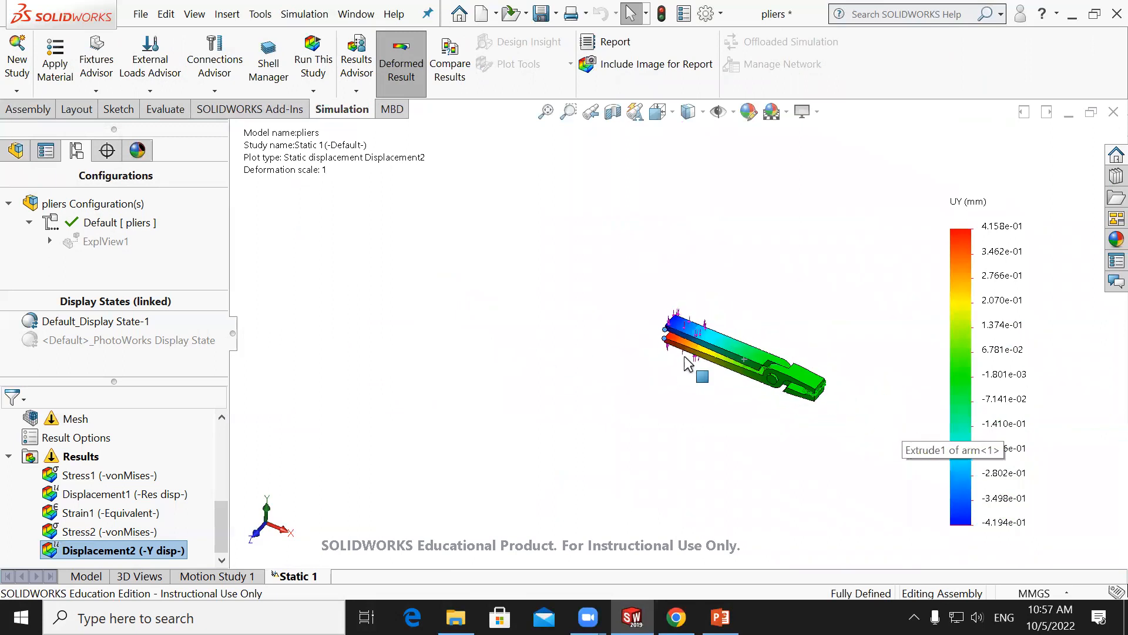
scroll(831, 351, "down", 6)
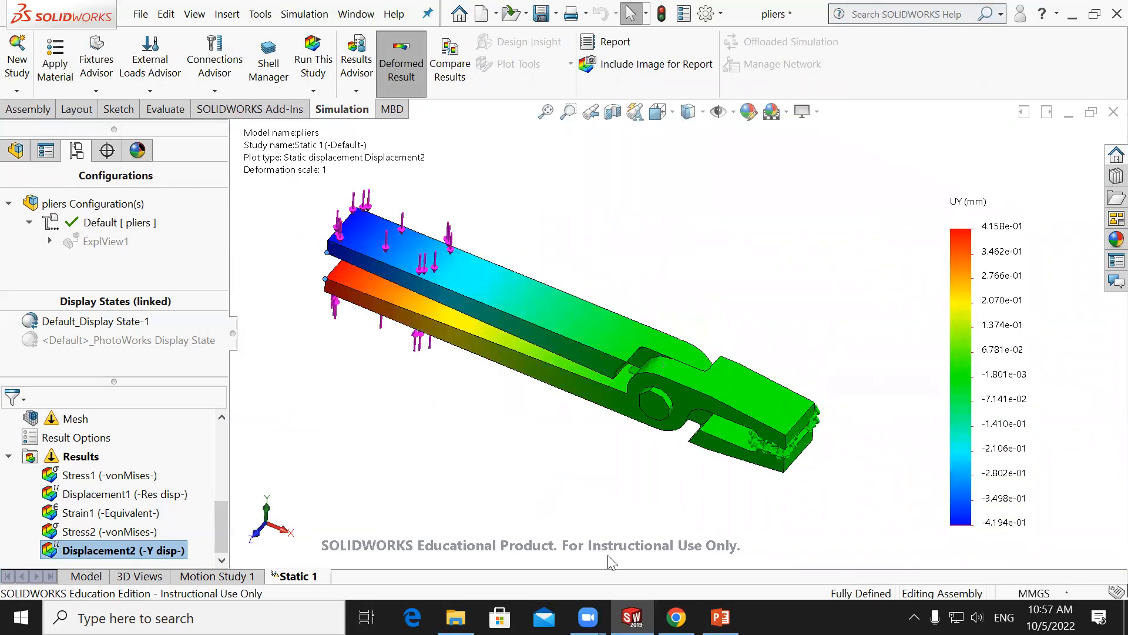
left_click(141, 13)
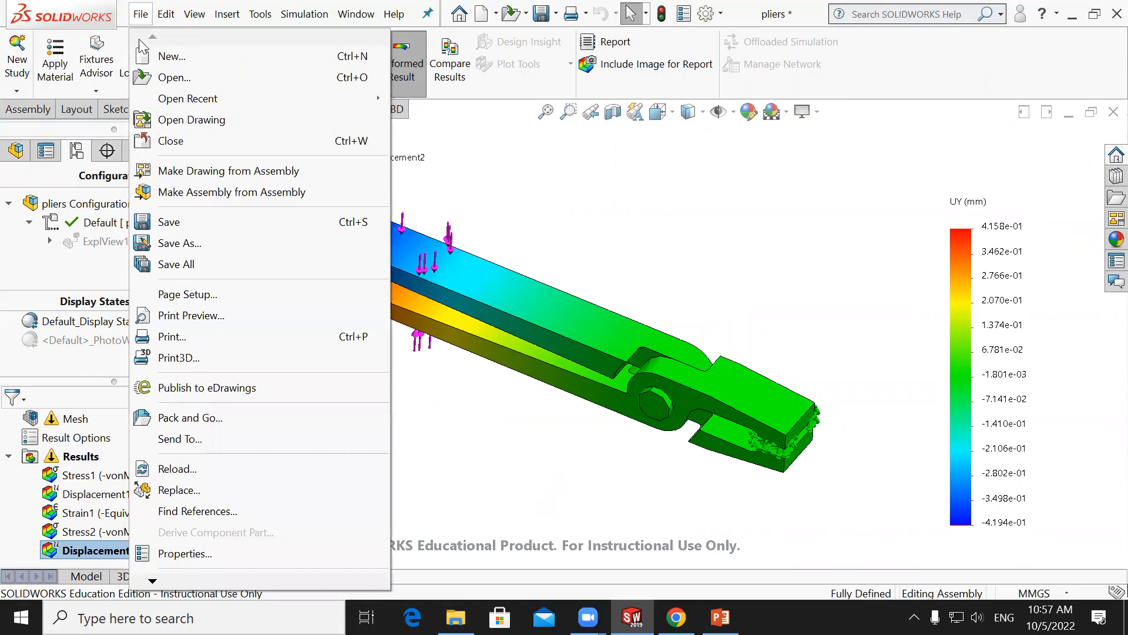
left_click(171, 223)
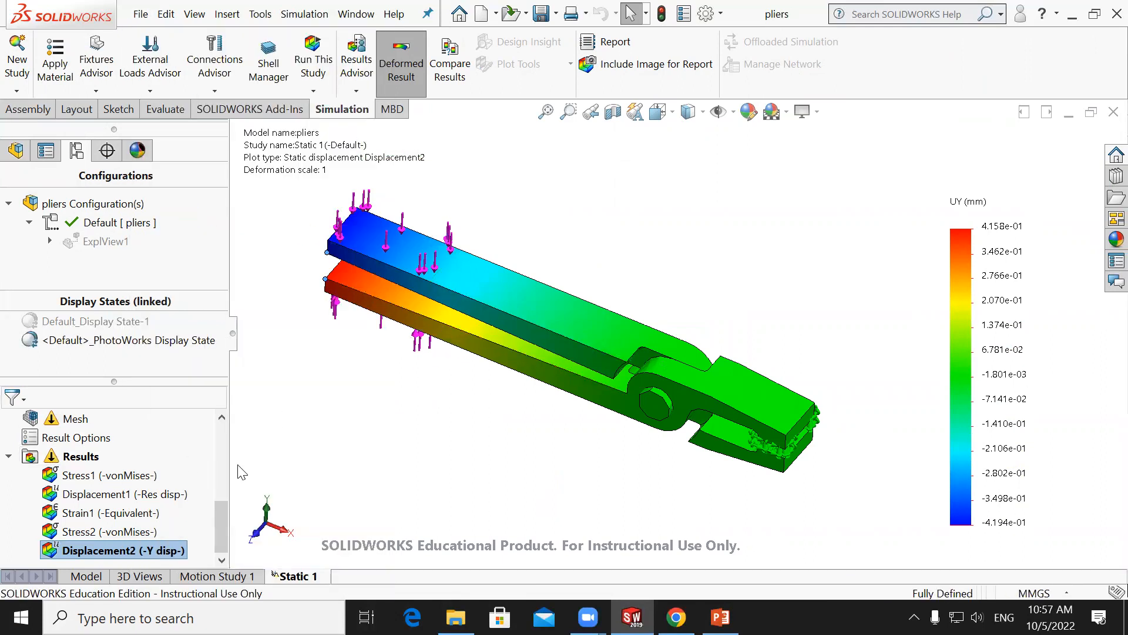
Review the What's Wrong warnings of the Static 1 study and close the list.
left_click_drag(221, 524, 227, 421)
right_click(30, 422)
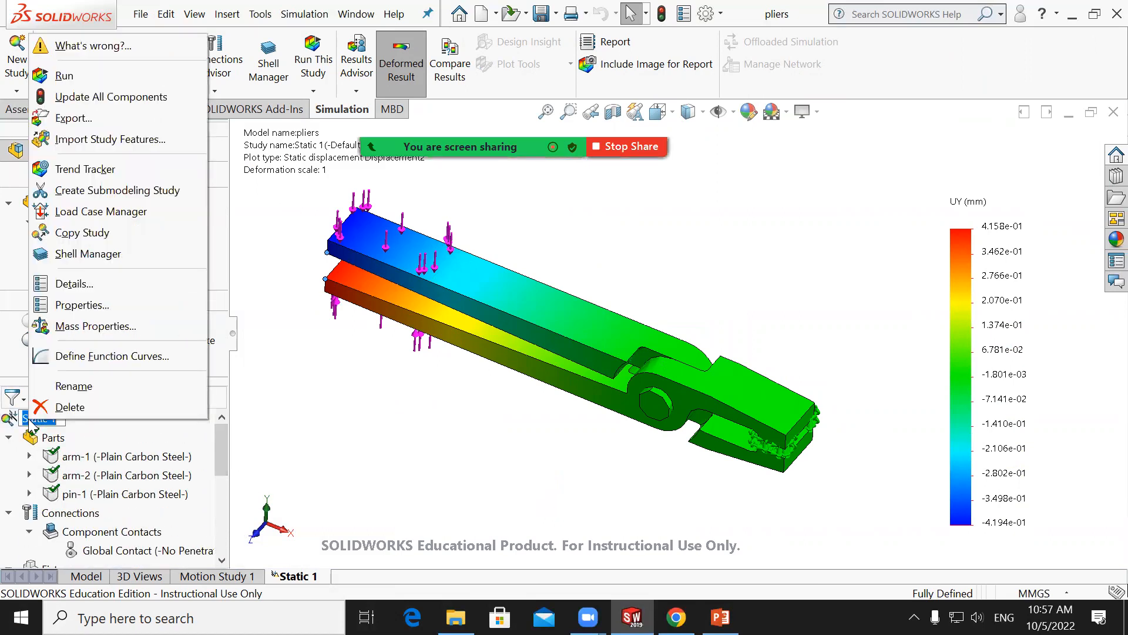
left_click(83, 47)
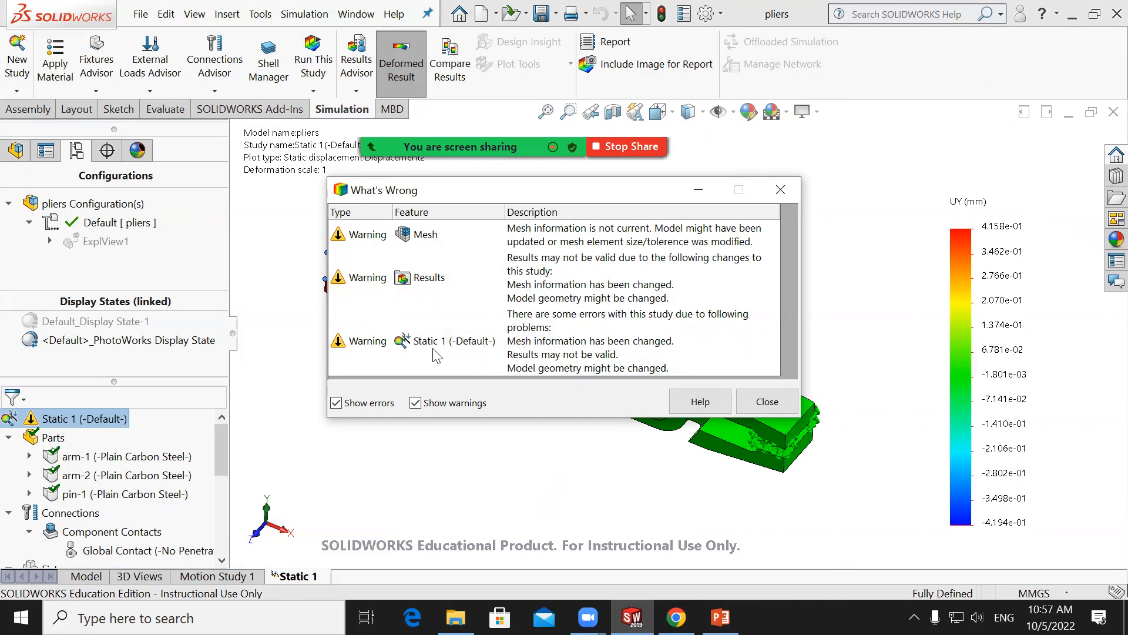
left_click(780, 190)
scroll(473, 369, "down", 1)
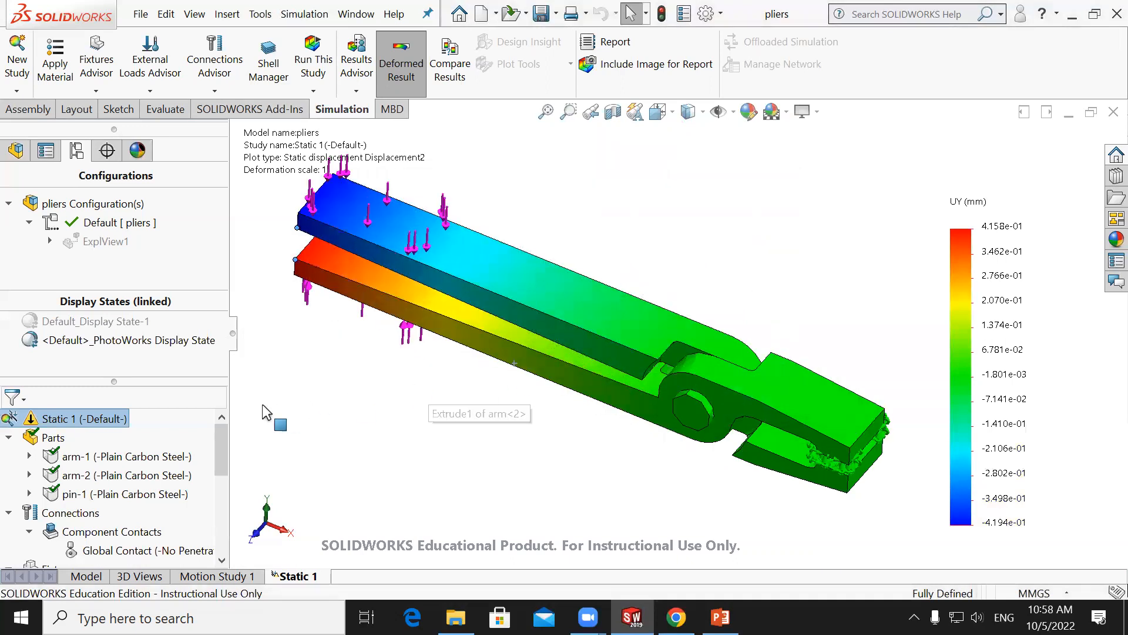
left_click_drag(223, 450, 226, 534)
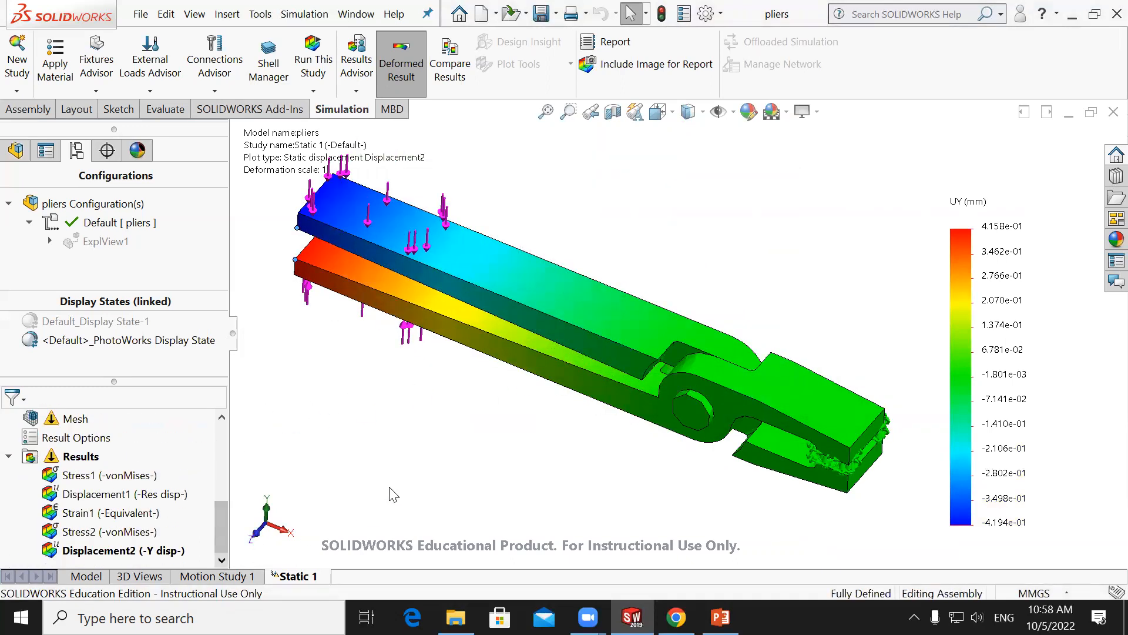
Copy the Static 1 study as a static study named Static 2, using the Default configuration.
right_click(293, 579)
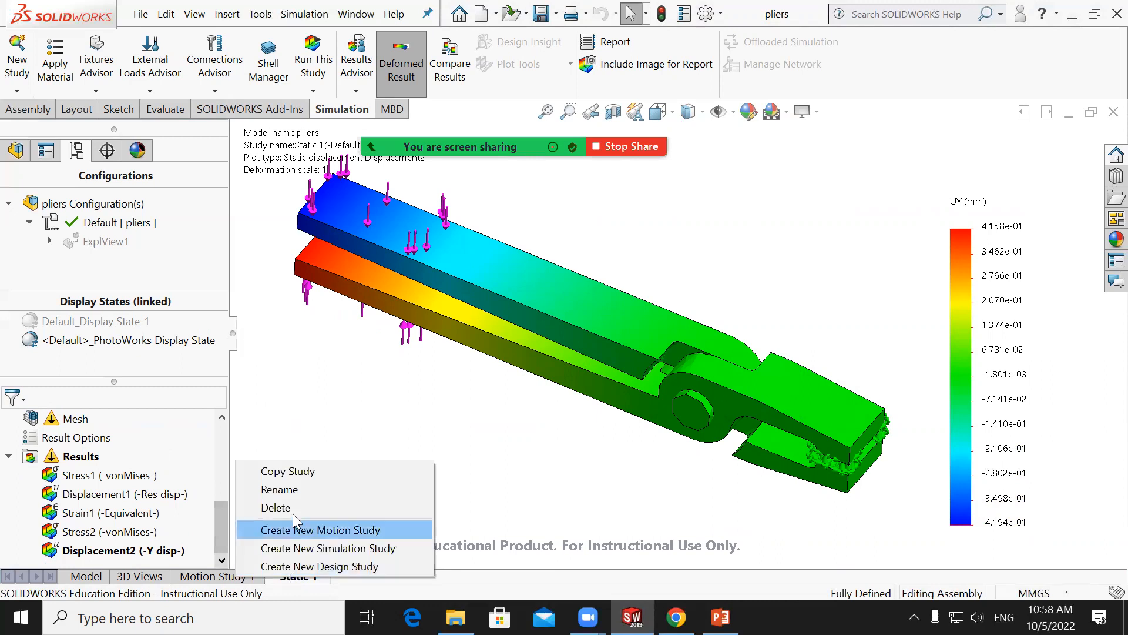
left_click(295, 476)
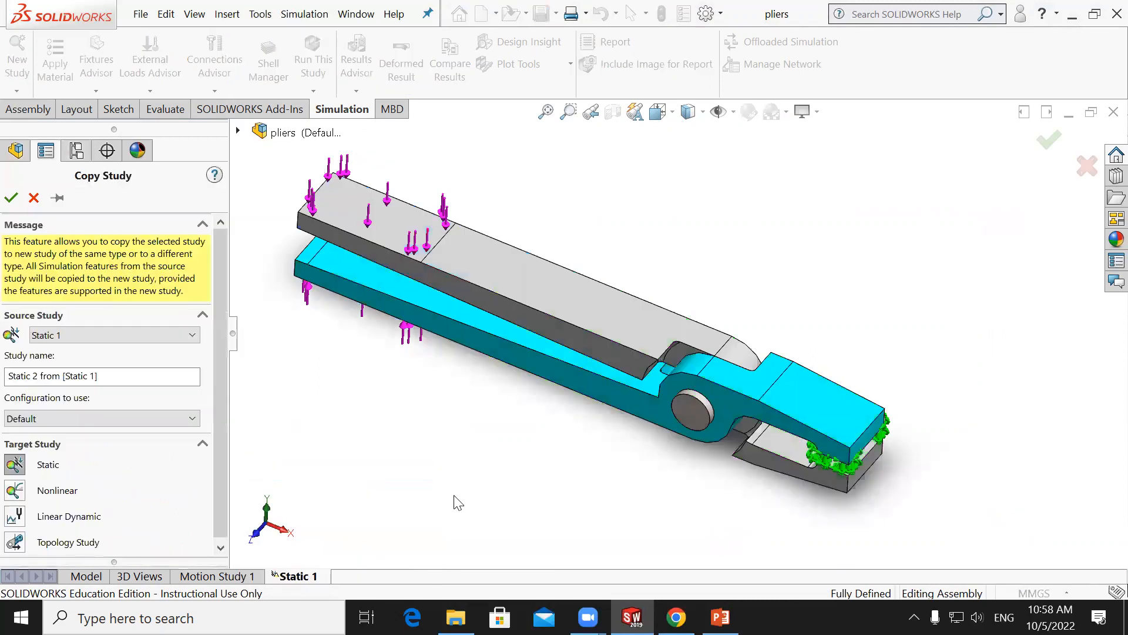
left_click_drag(175, 376, 28, 377)
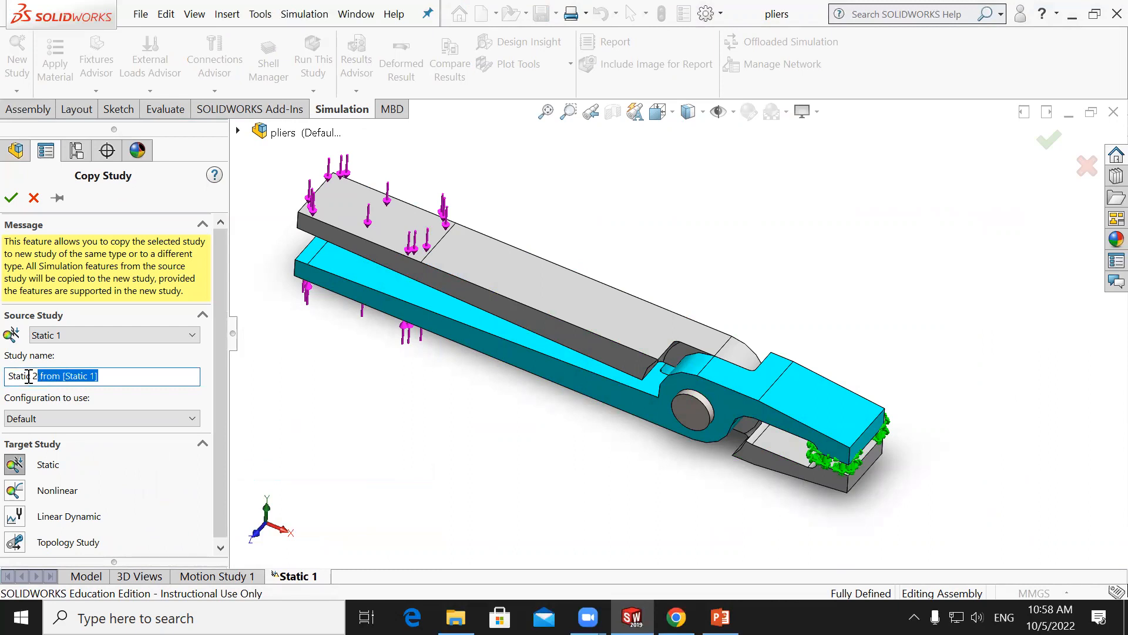
key("BackSpace")
left_click(176, 421)
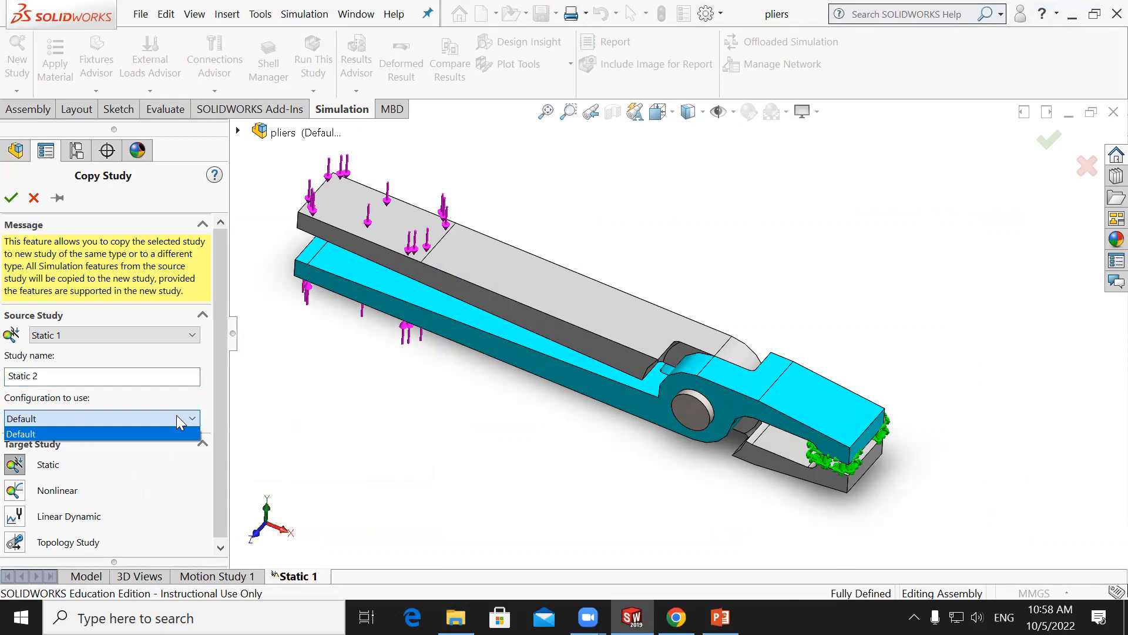
left_click(126, 433)
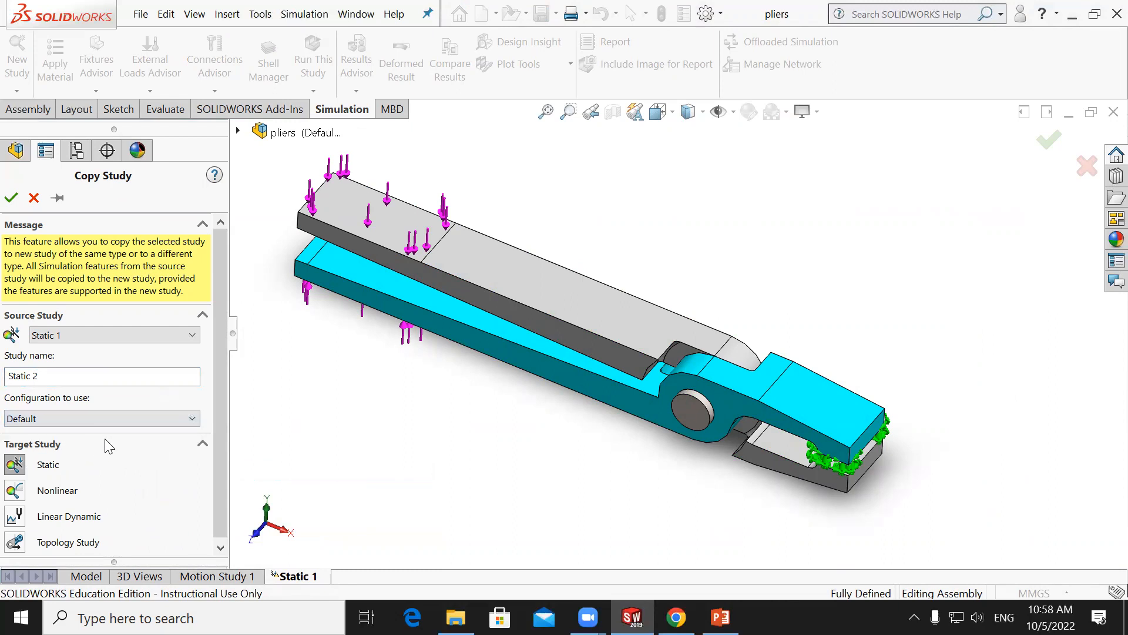
Copy study Static 1 as a static study named Static 2 and set its handle force to 4500 N per item.
left_click(11, 198)
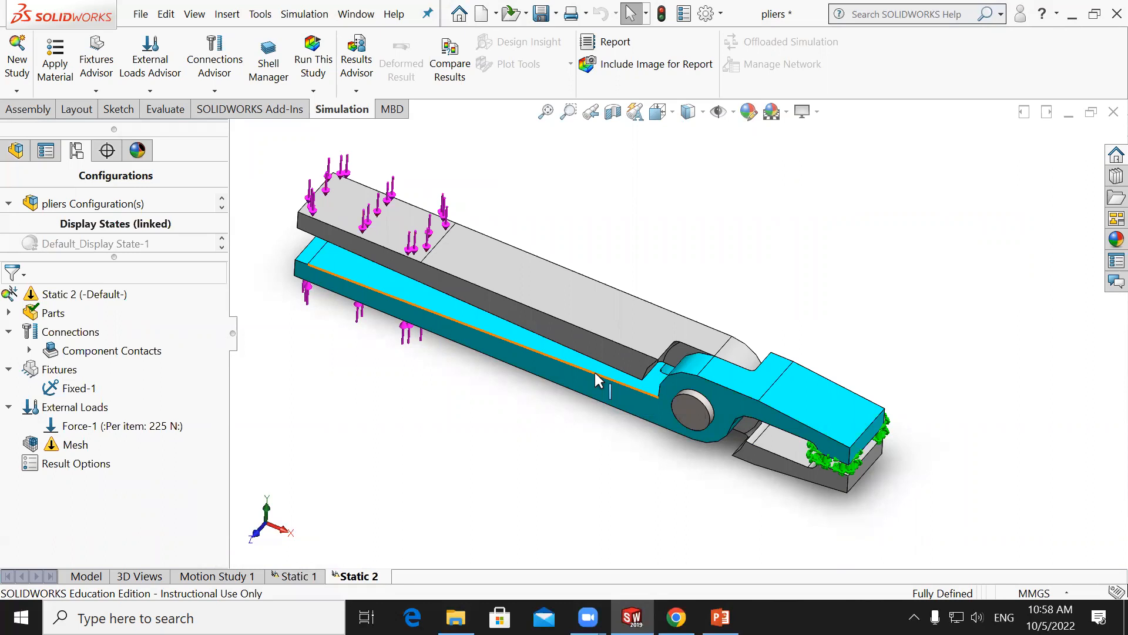
right_click(126, 427)
left_click(177, 260)
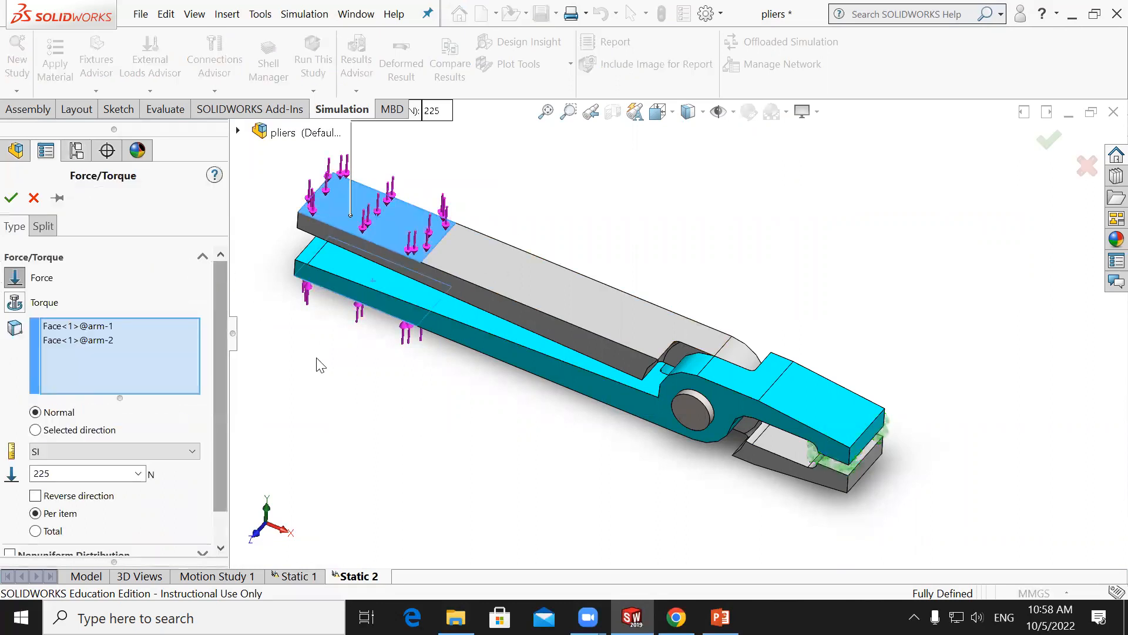
double_click(75, 473)
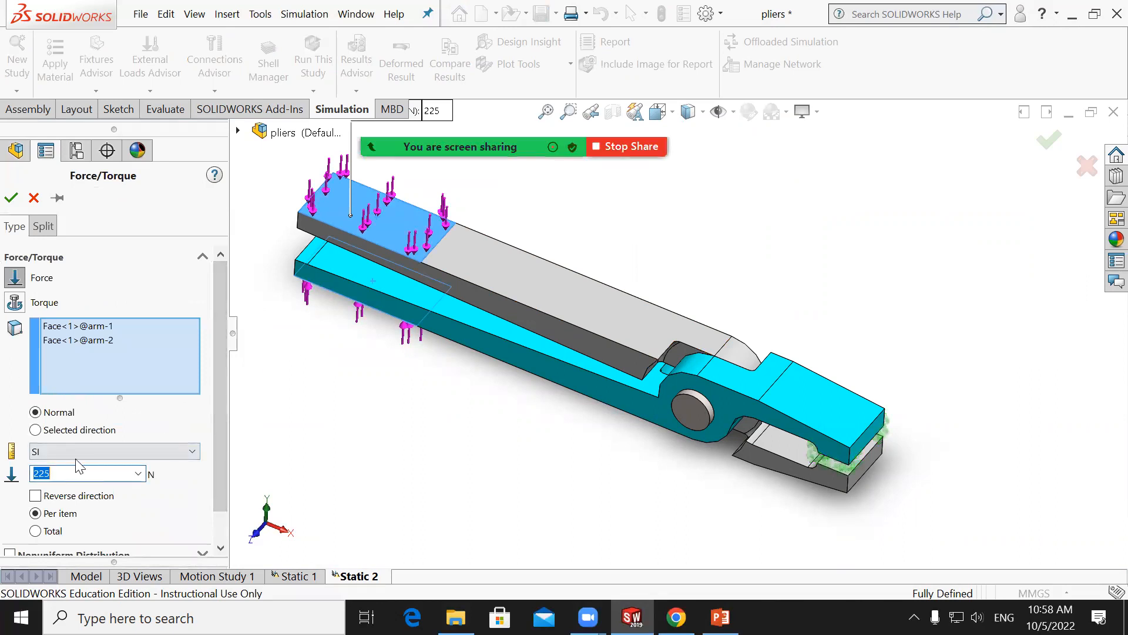
type("4500")
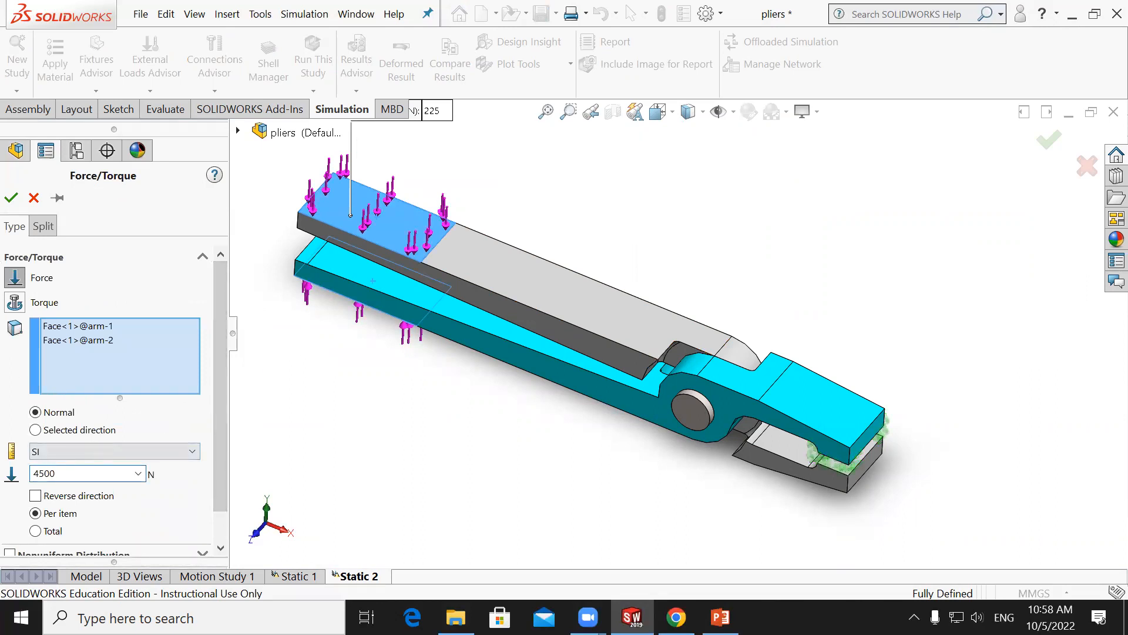
left_click(11, 199)
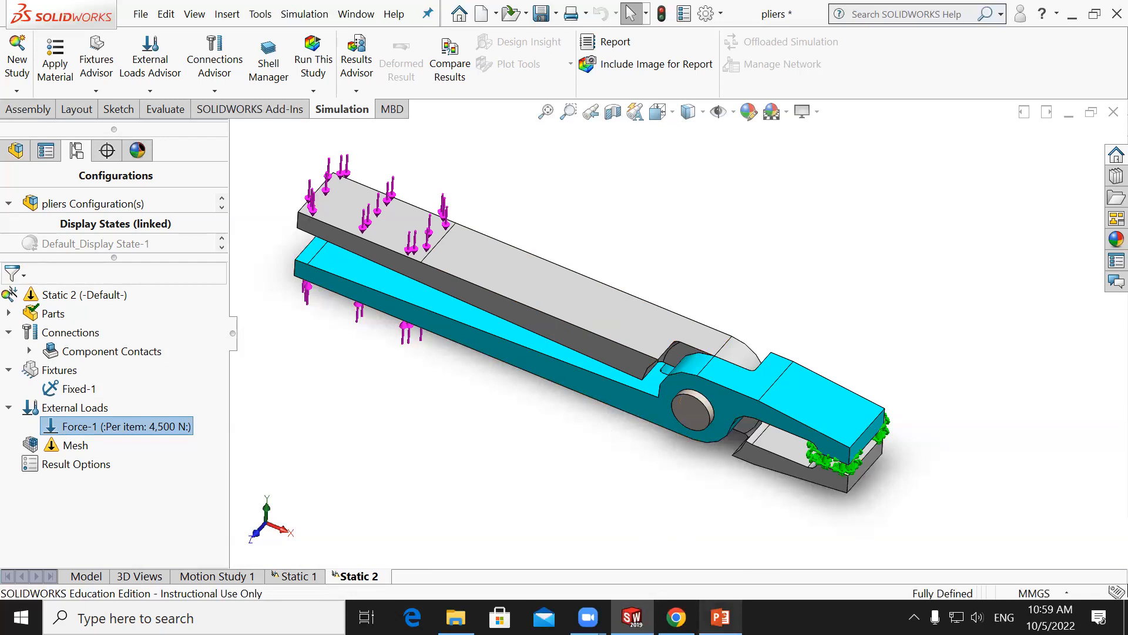
Switch to the PowerPoint training deck and present the Contact/Gap Hierarchy slide in full screen.
left_click(721, 617)
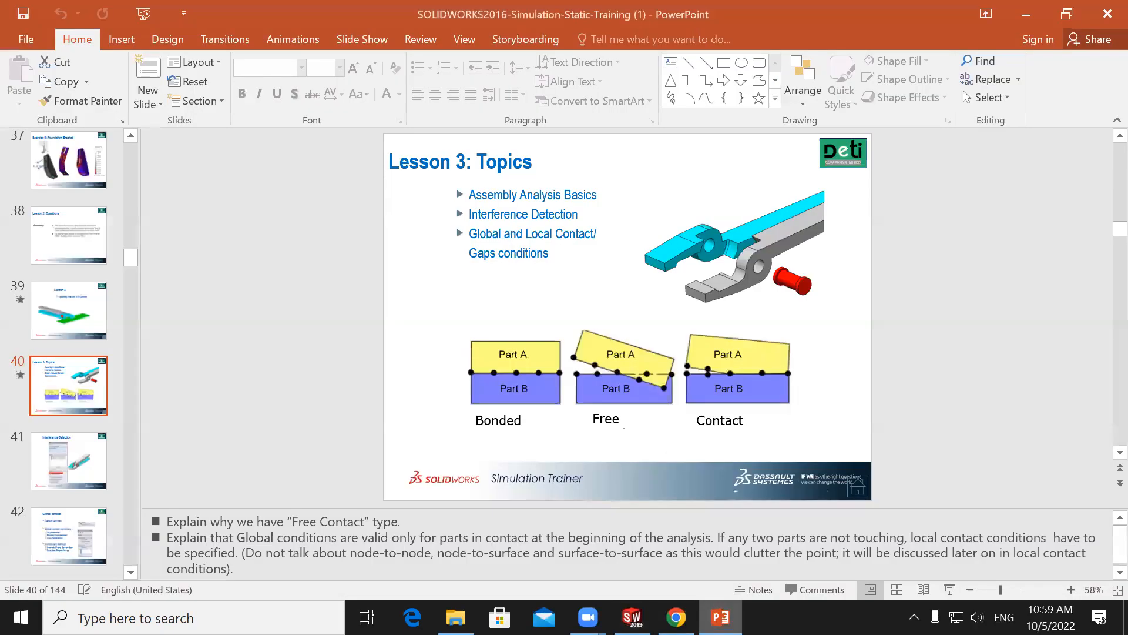
left_click(64, 458)
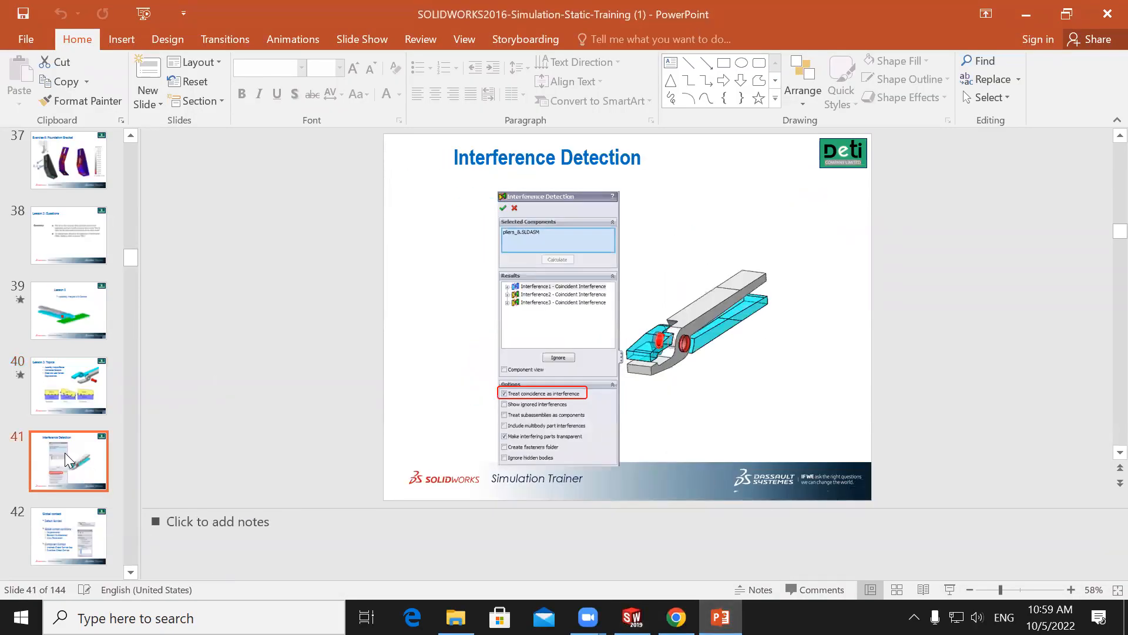
left_click(68, 510)
key("Down")
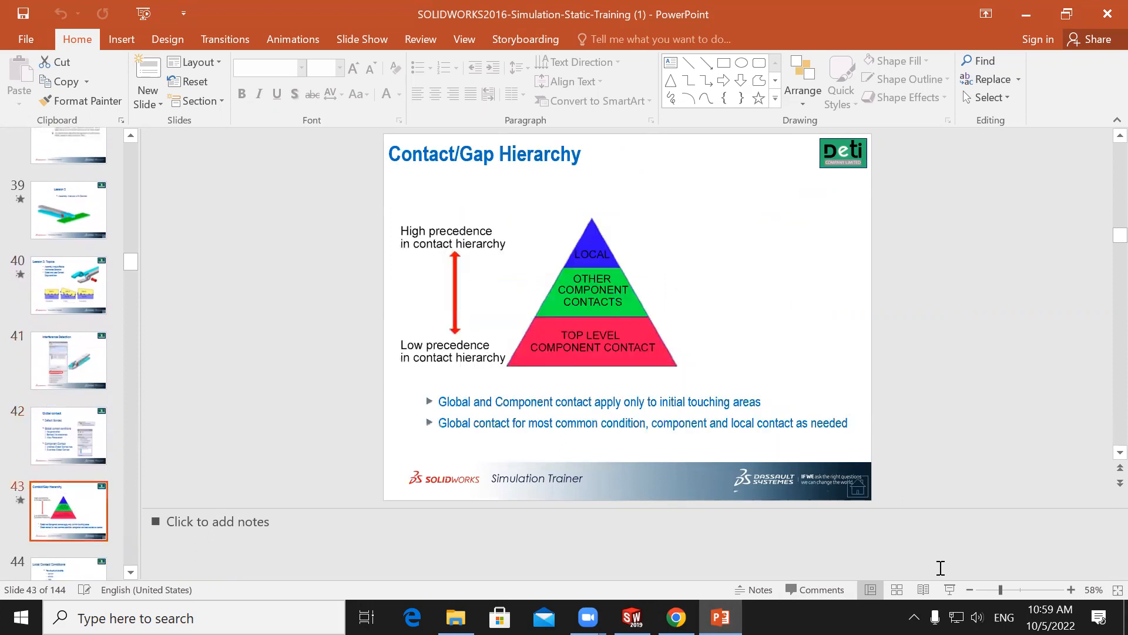
left_click(950, 590)
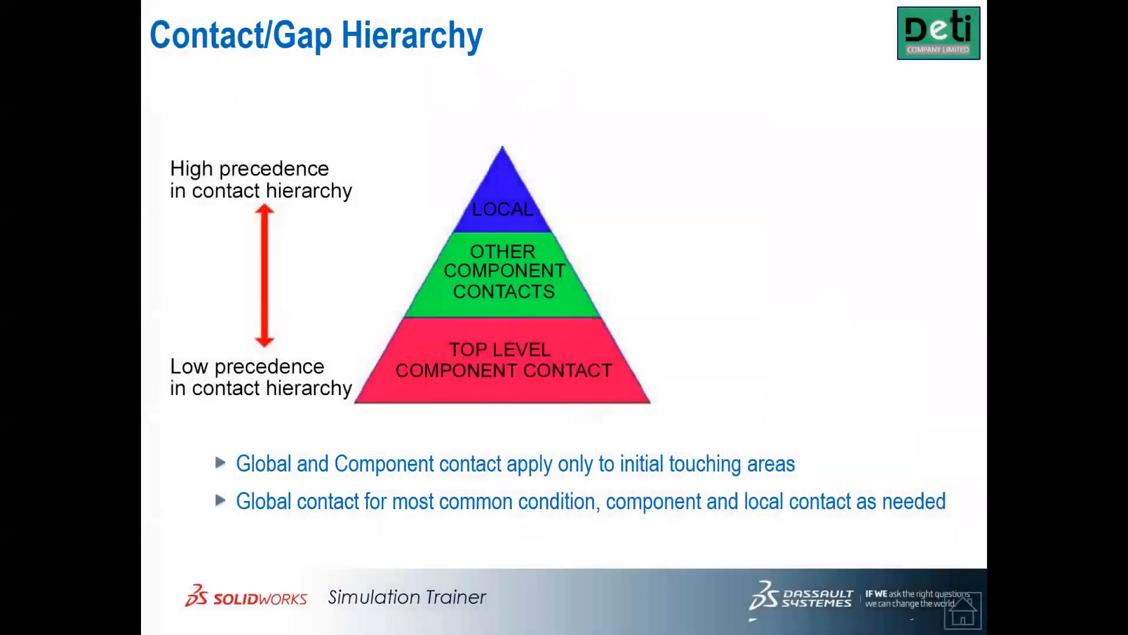
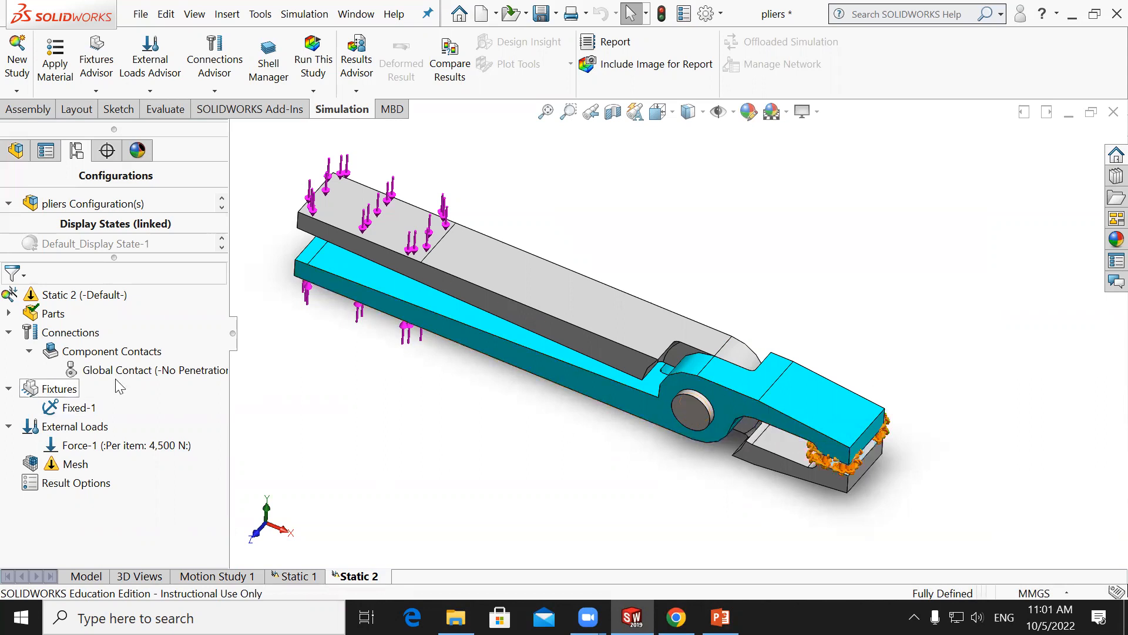
Start a manual contact set in Static 2 between the facing end faces of the two plier handles.
right_click(84, 333)
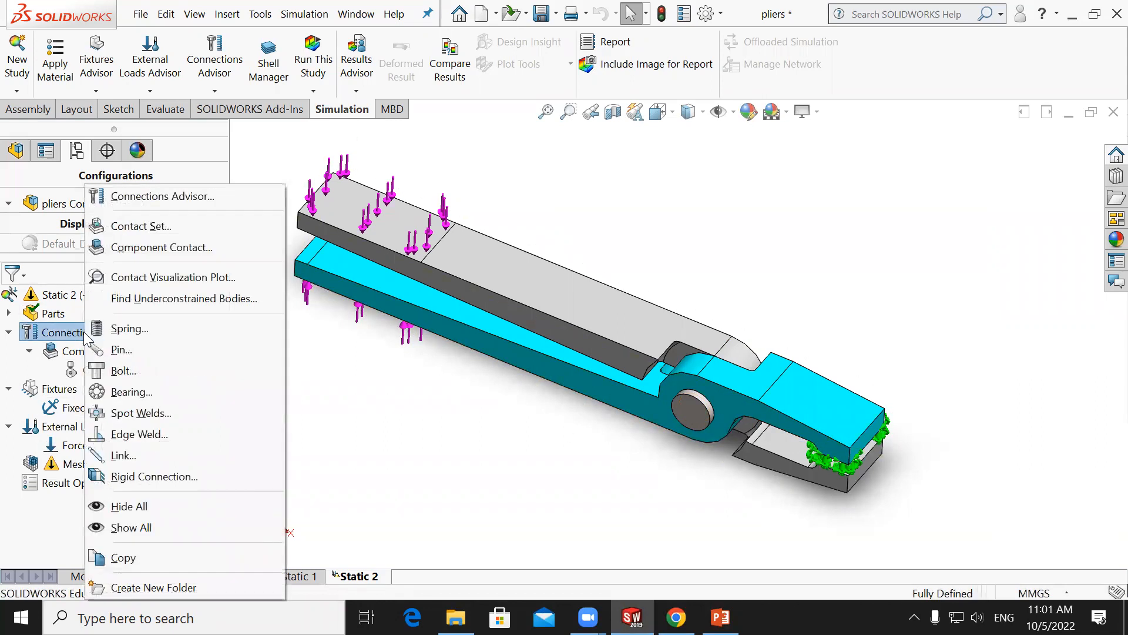
left_click(162, 229)
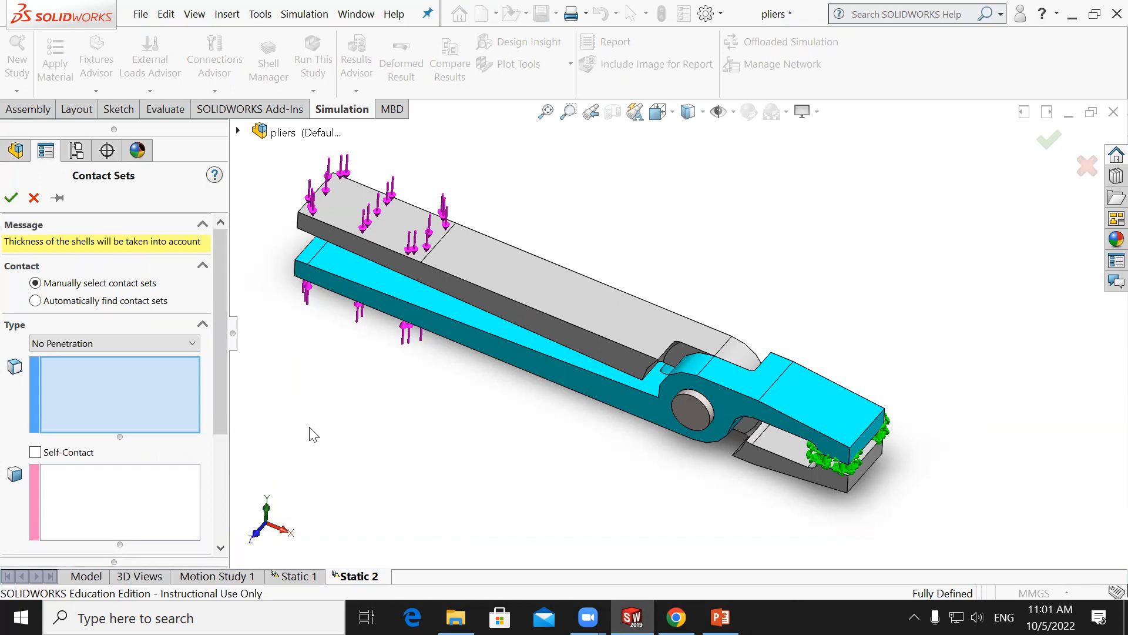
mouse_move(299, 322)
middle_mouse_down()
mouse_move(314, 238)
mouse_move(294, 318)
mouse_move(294, 287)
mouse_move(309, 315)
middle_mouse_up()
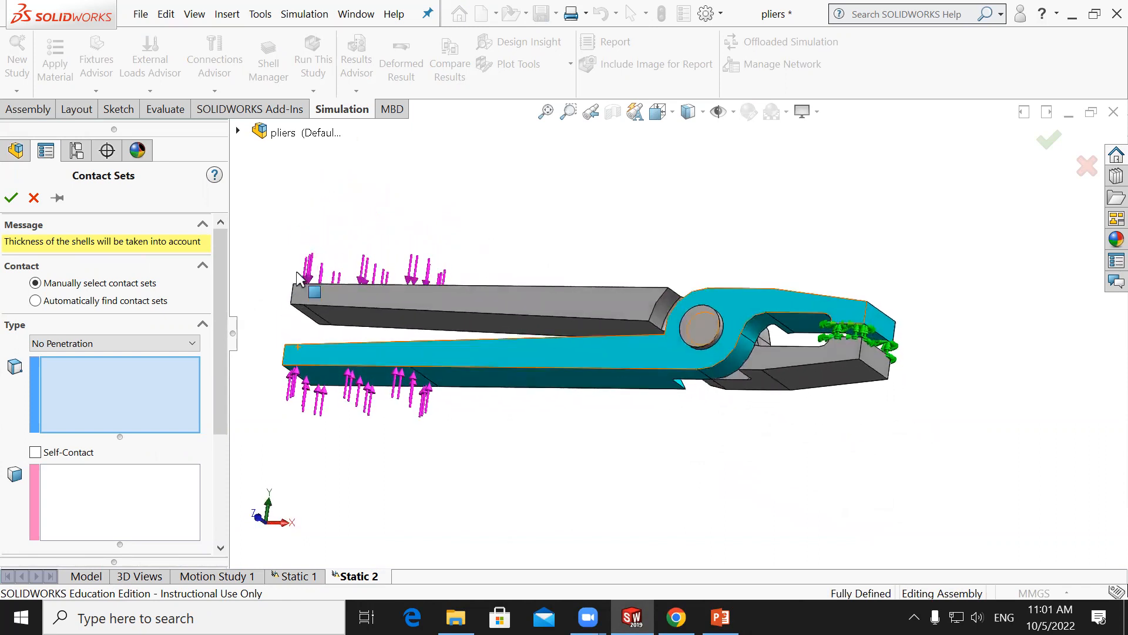
left_click(310, 317)
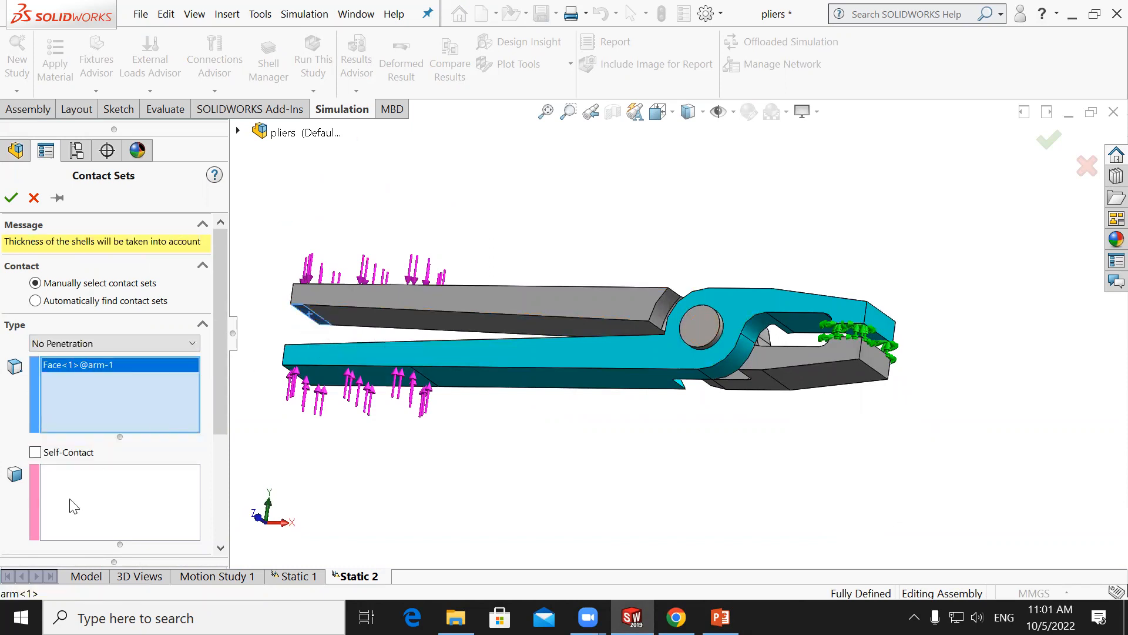
left_click(81, 486)
middle_click_drag(308, 355, 292, 335)
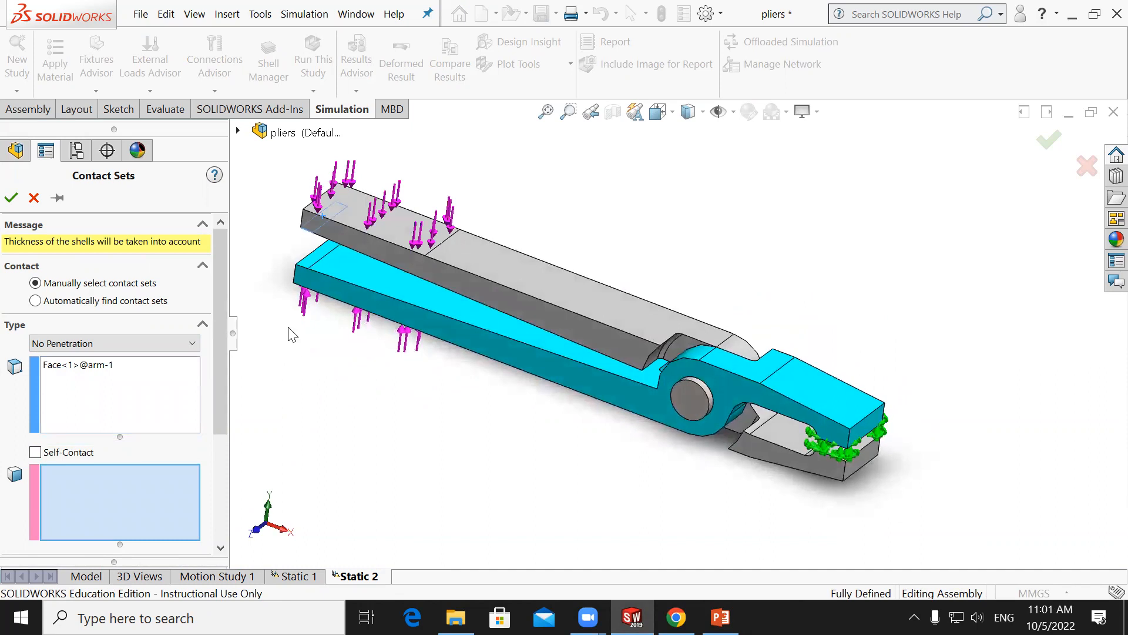
left_click(313, 265)
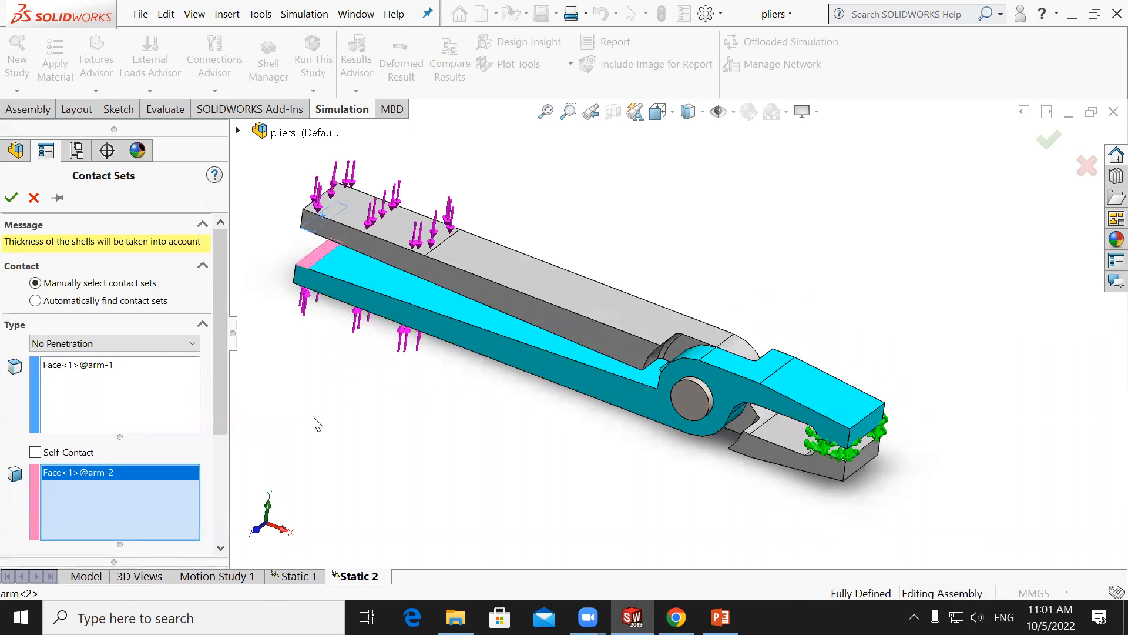
Review the contact set's friction and gap properties, keep the type as No Penetration, and accept the contact set.
left_click_drag(219, 331, 219, 376)
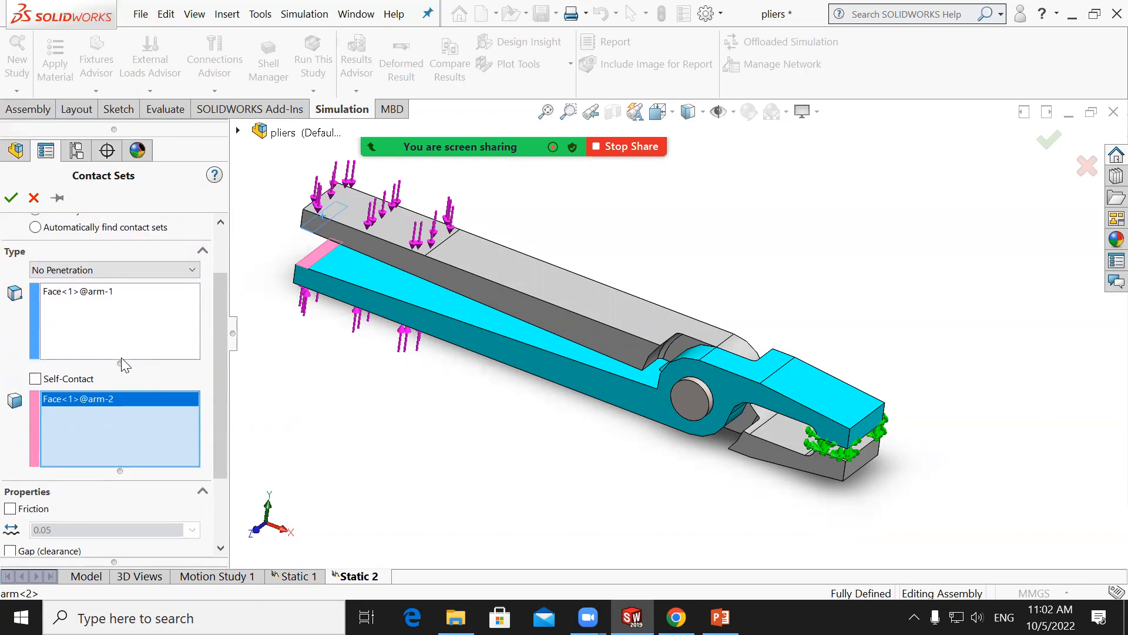
left_click_drag(219, 336, 224, 415)
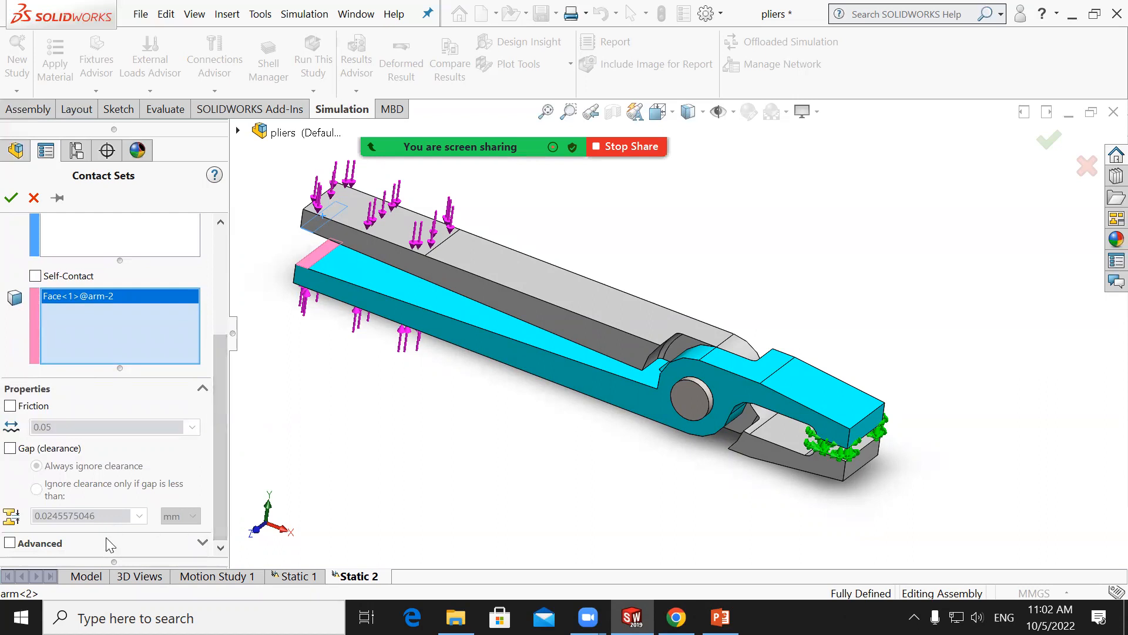
scroll(126, 493, "up", 3)
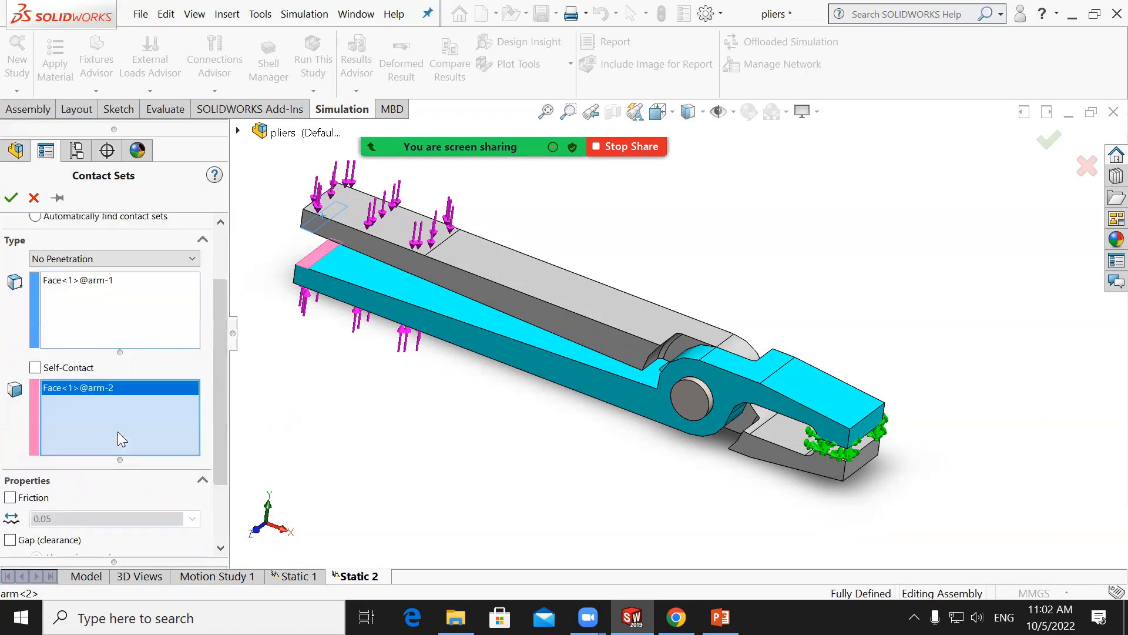
left_click(173, 259)
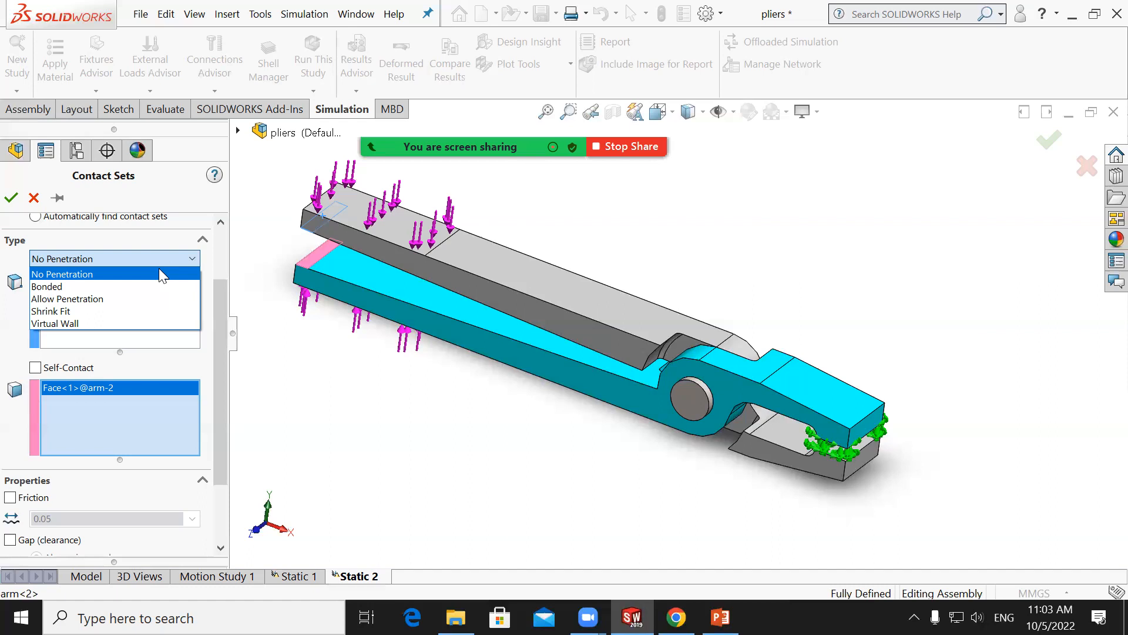
left_click(159, 271)
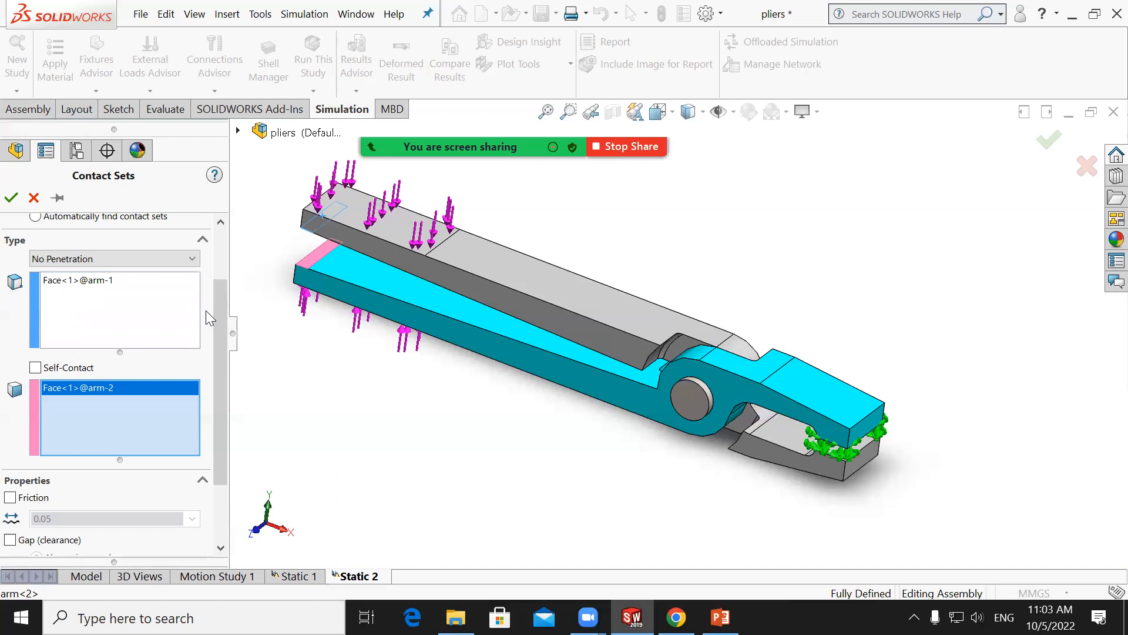
left_click_drag(225, 341, 227, 247)
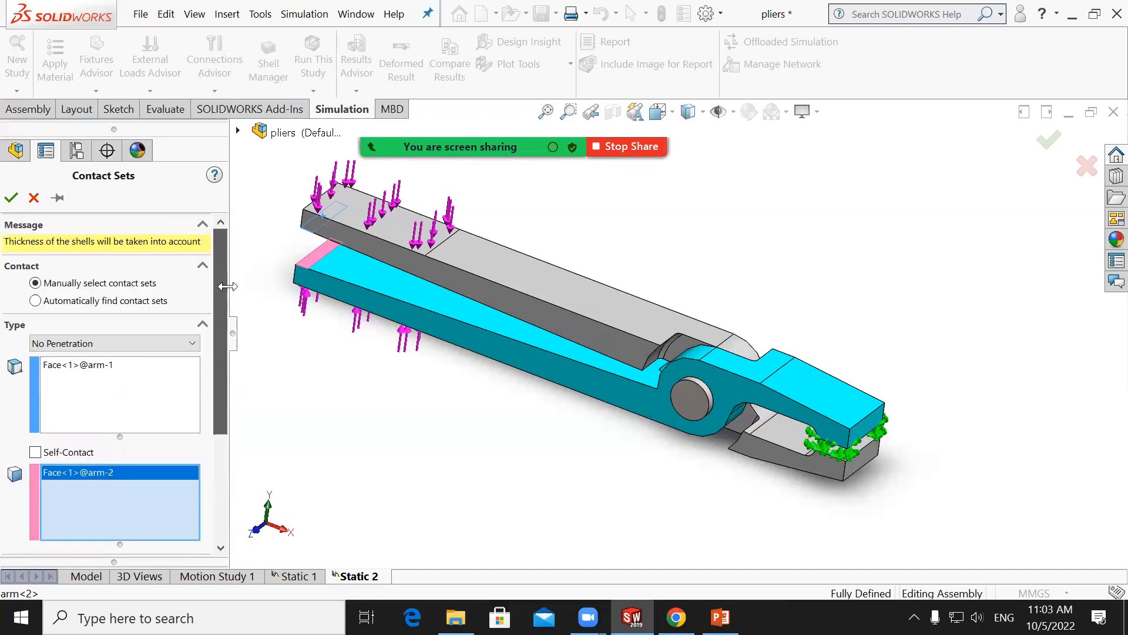
left_click(11, 197)
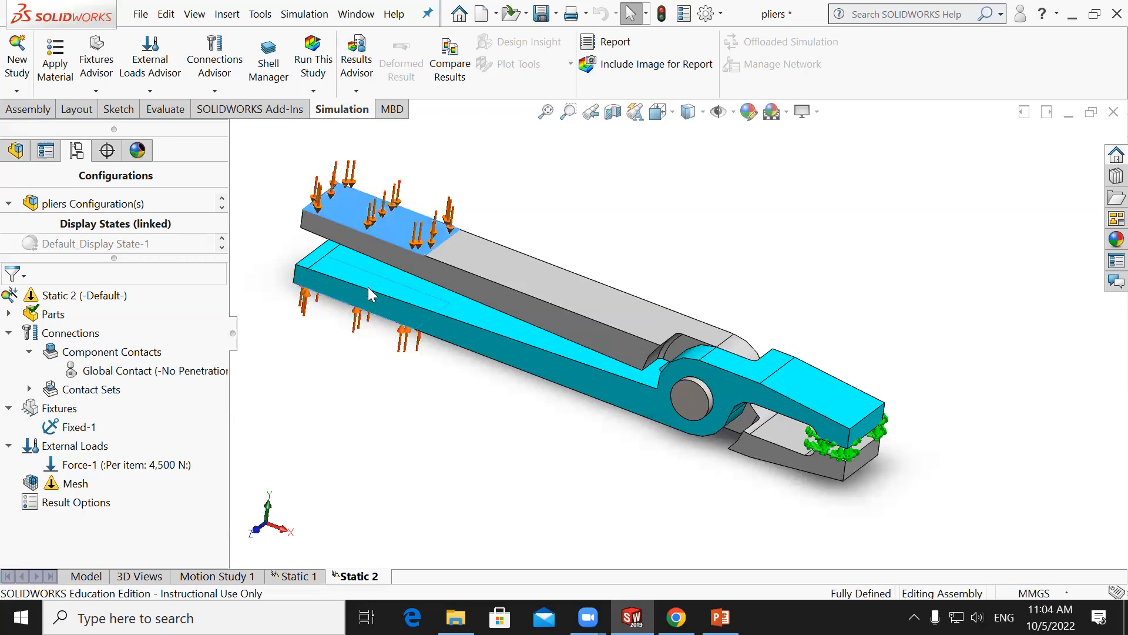
Check the Simulation default mesh options for showing advanced options in contact set definitions.
left_click(304, 14)
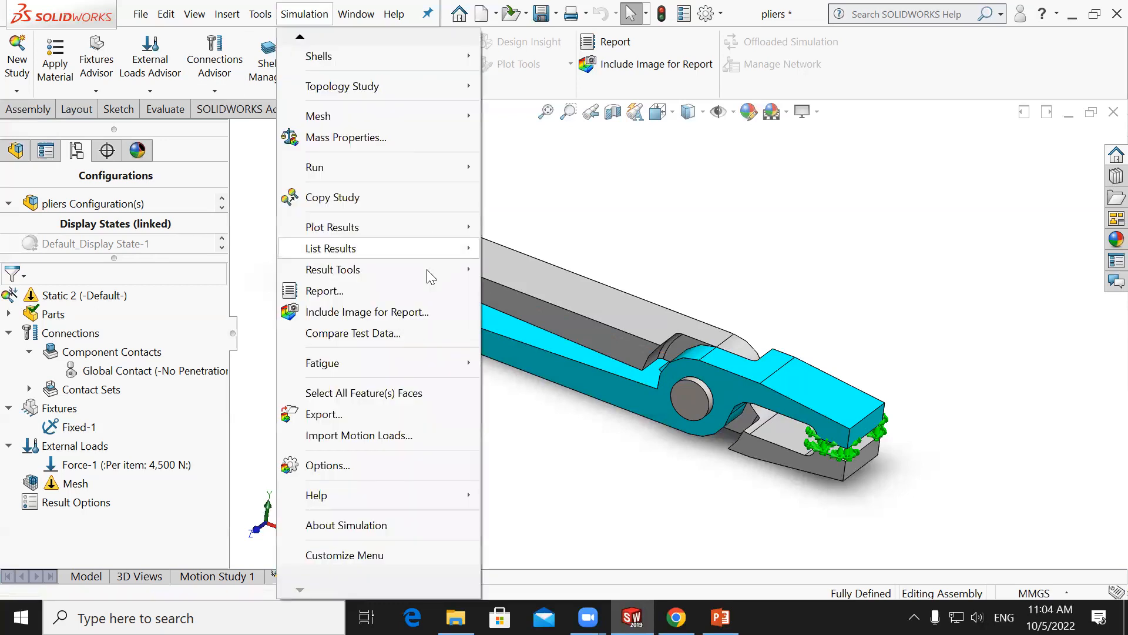
left_click(383, 461)
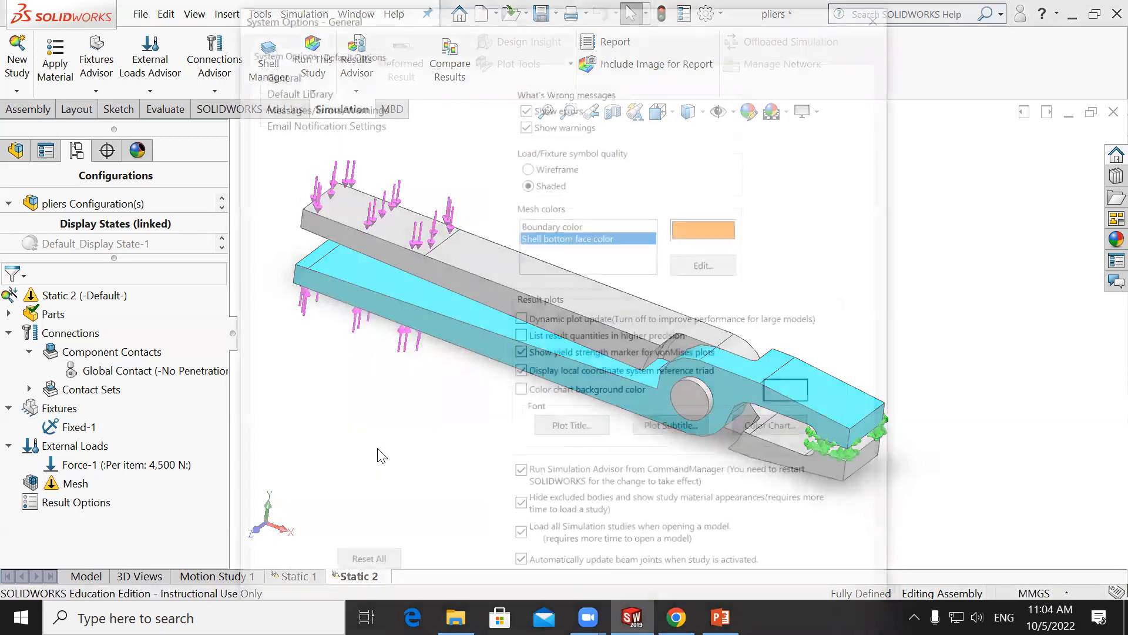
left_click(342, 49)
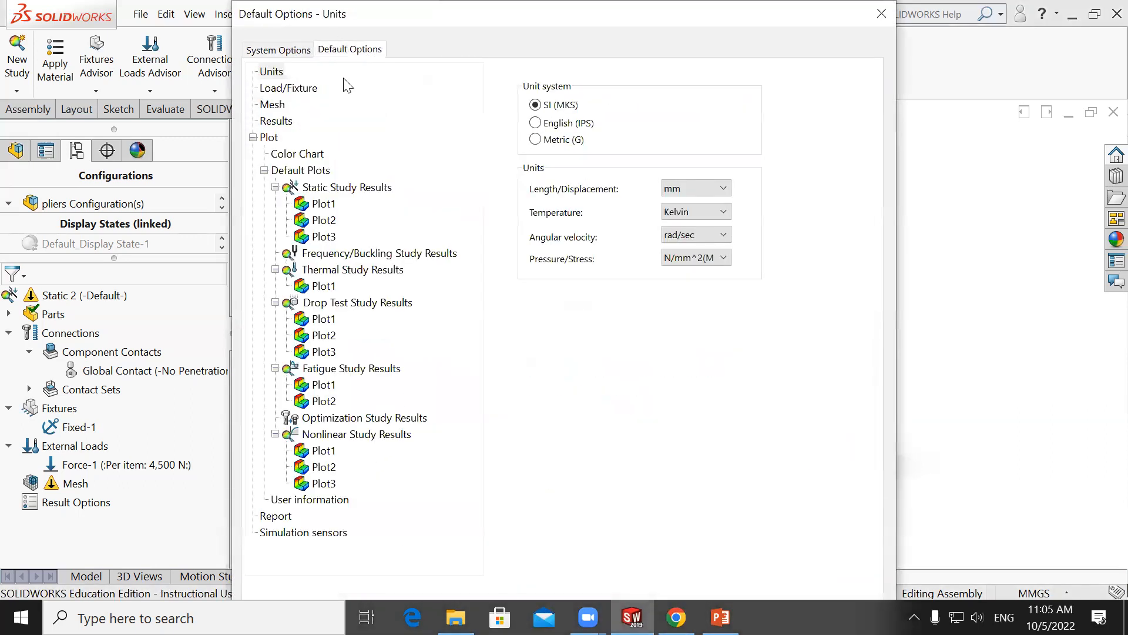
left_click(272, 104)
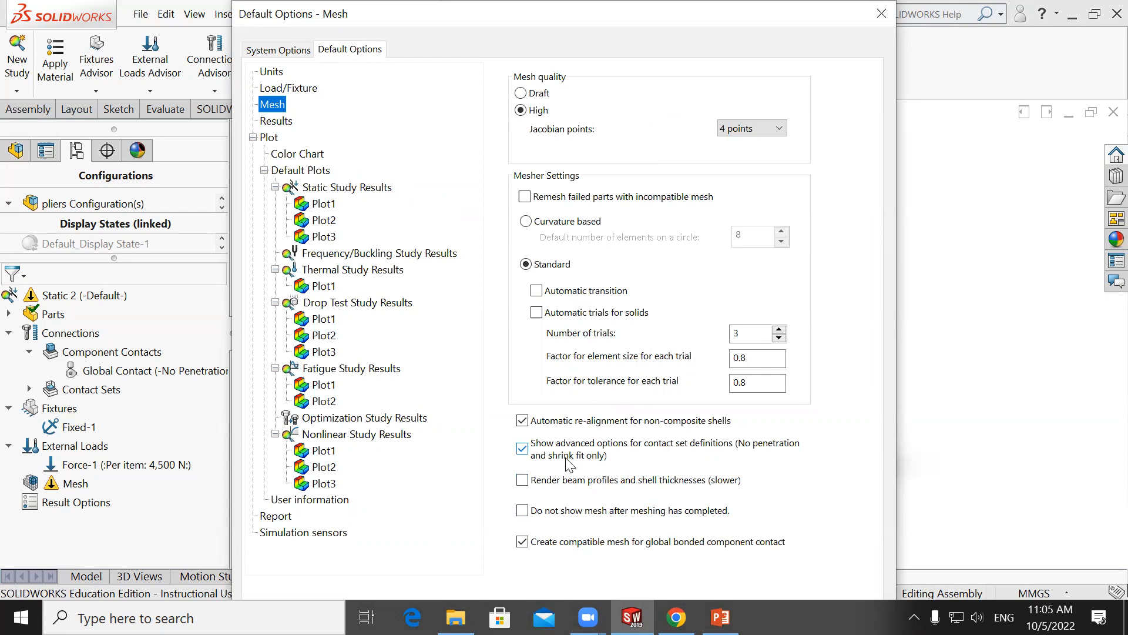
key("Return")
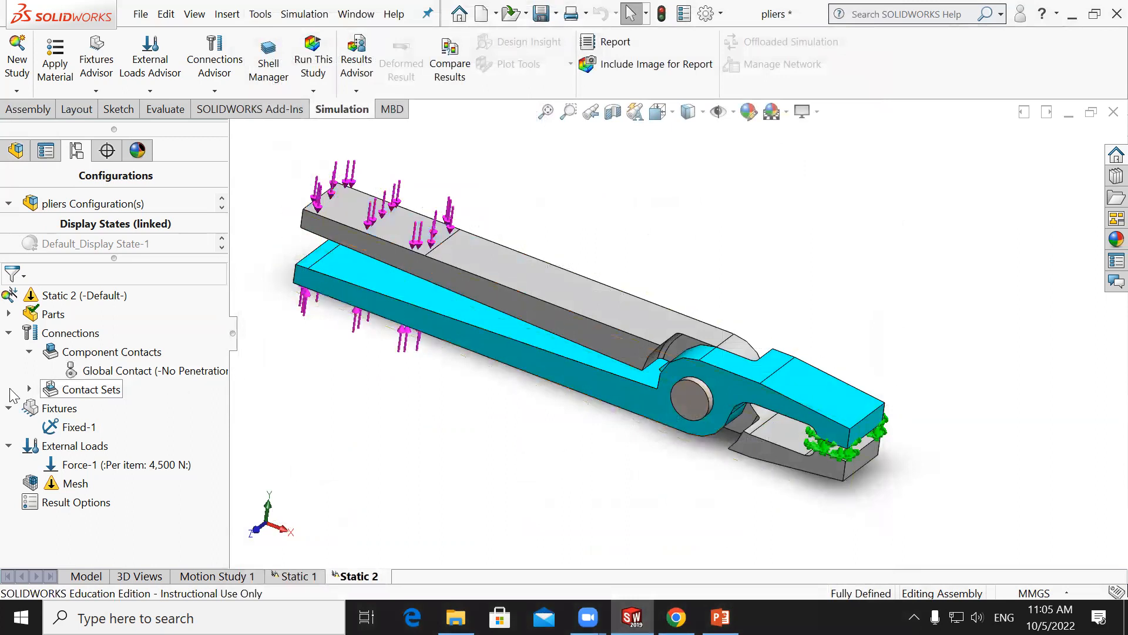
Edit the handle contact set to enable its advanced options with Node to surface contact.
left_click(29, 389)
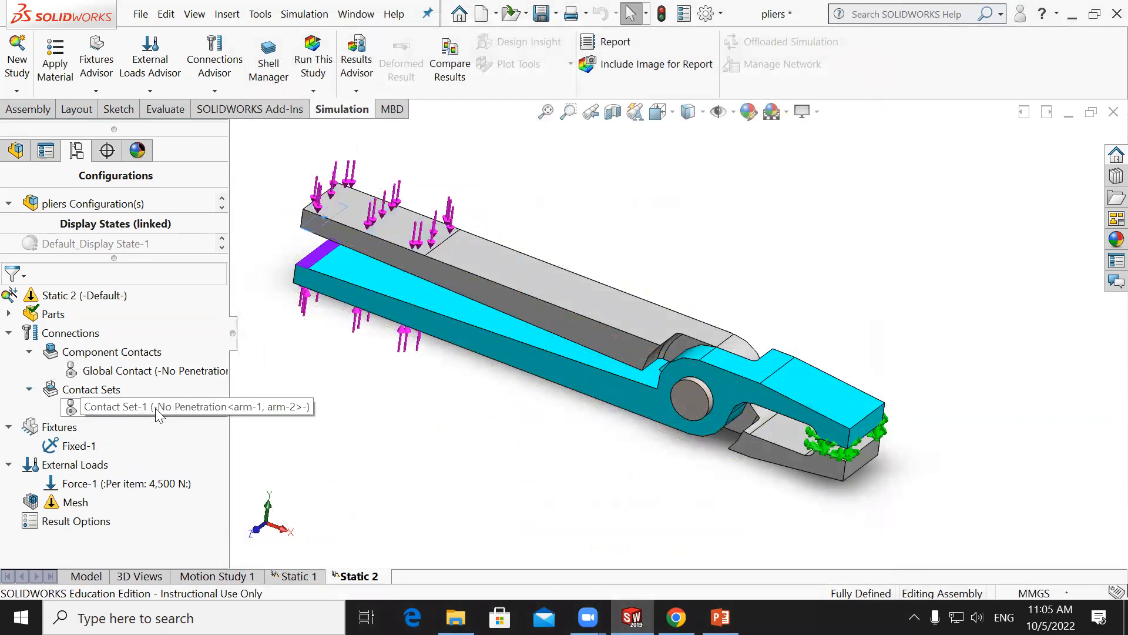
right_click(156, 407)
left_click(221, 413)
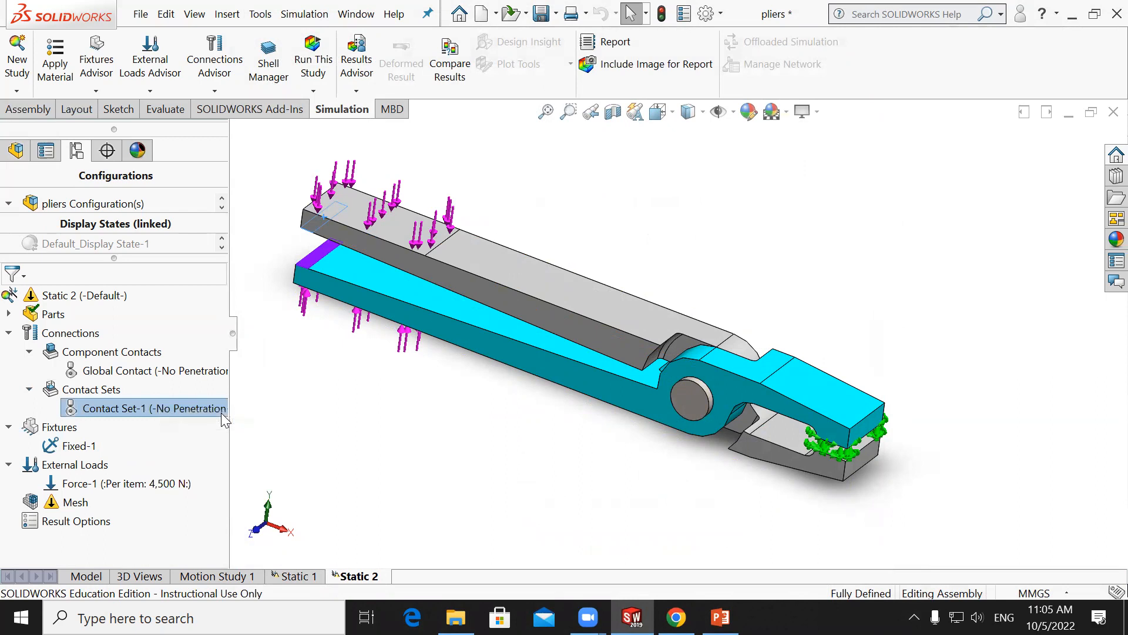
left_click_drag(216, 326, 225, 425)
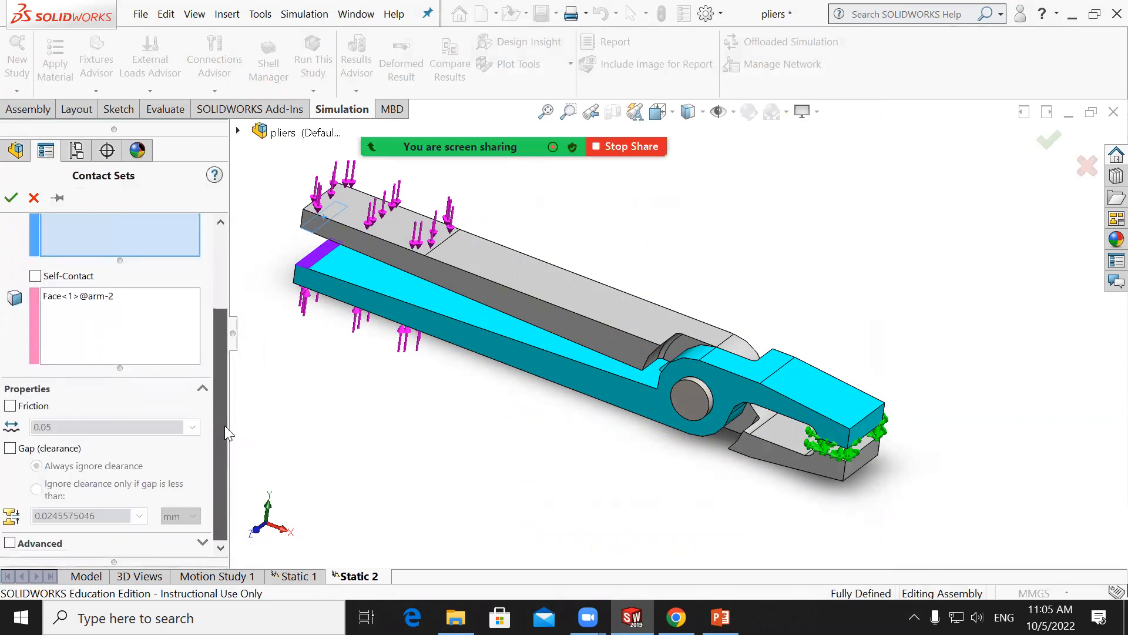
left_click(51, 544)
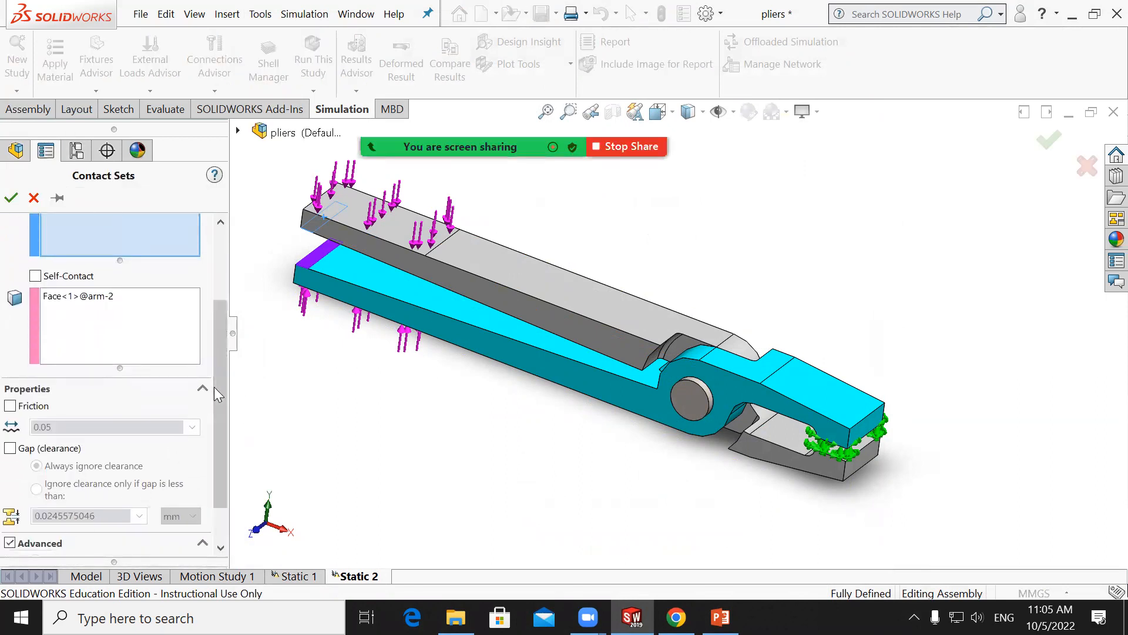
left_click_drag(214, 386, 219, 431)
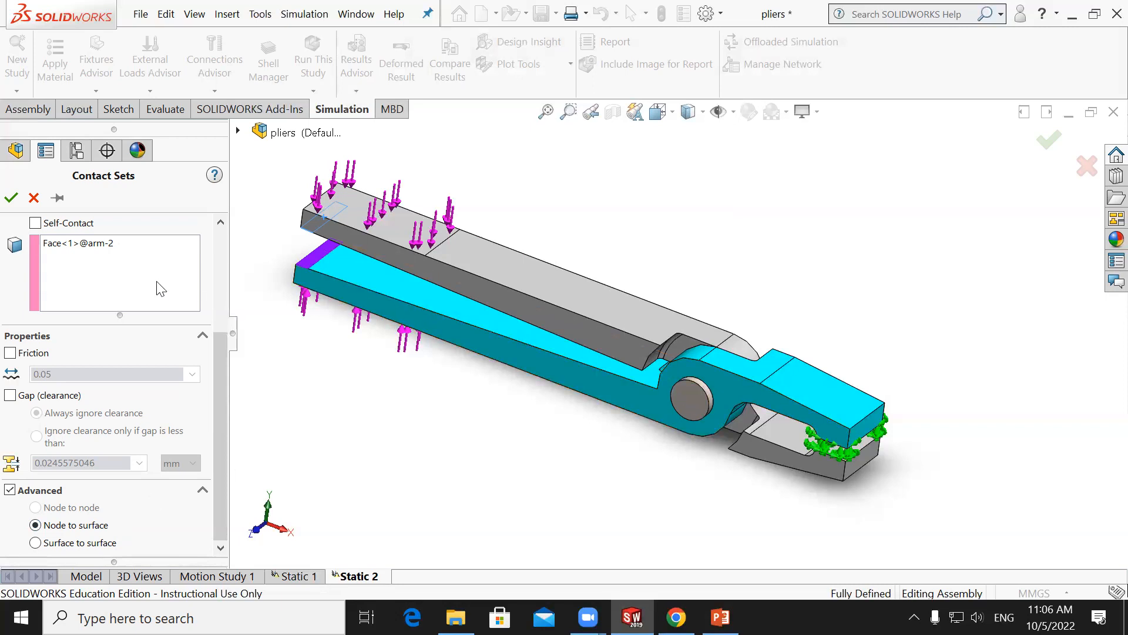
left_click(11, 199)
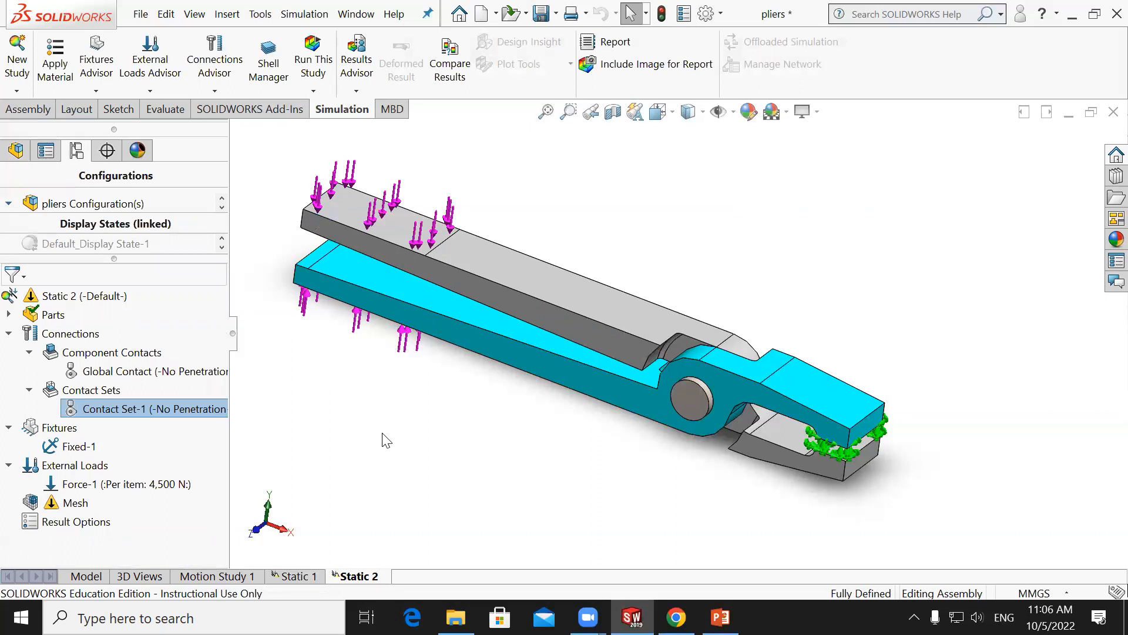
Enable improved accuracy for no penetration contacting surfaces in the properties of Static 2, leaving the adaptive method at None.
left_click(106, 302)
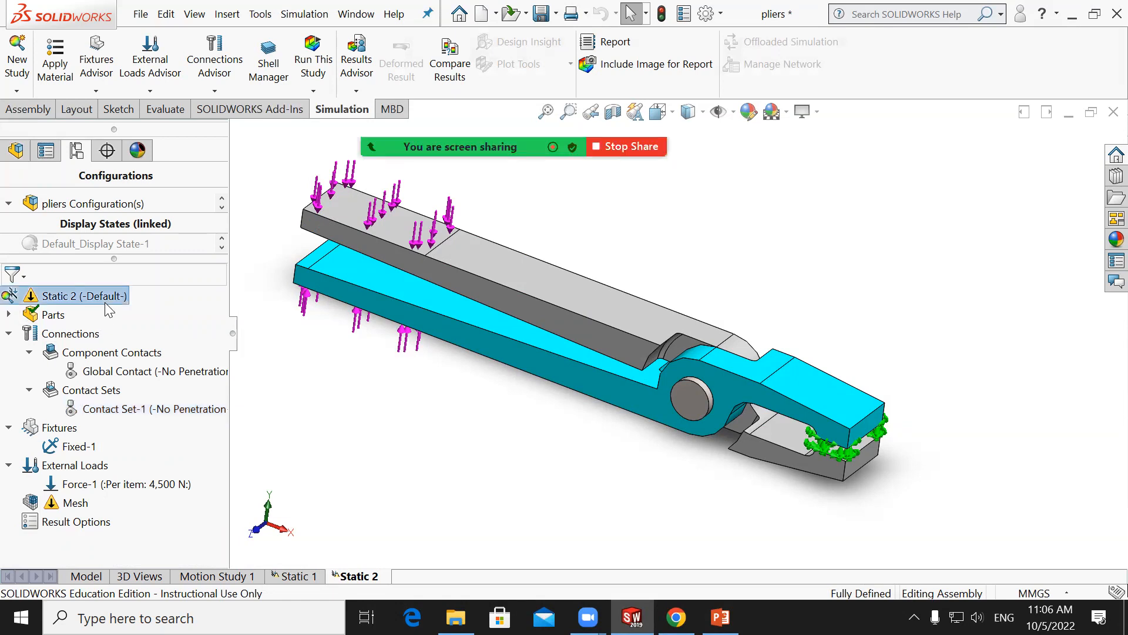
right_click(77, 299)
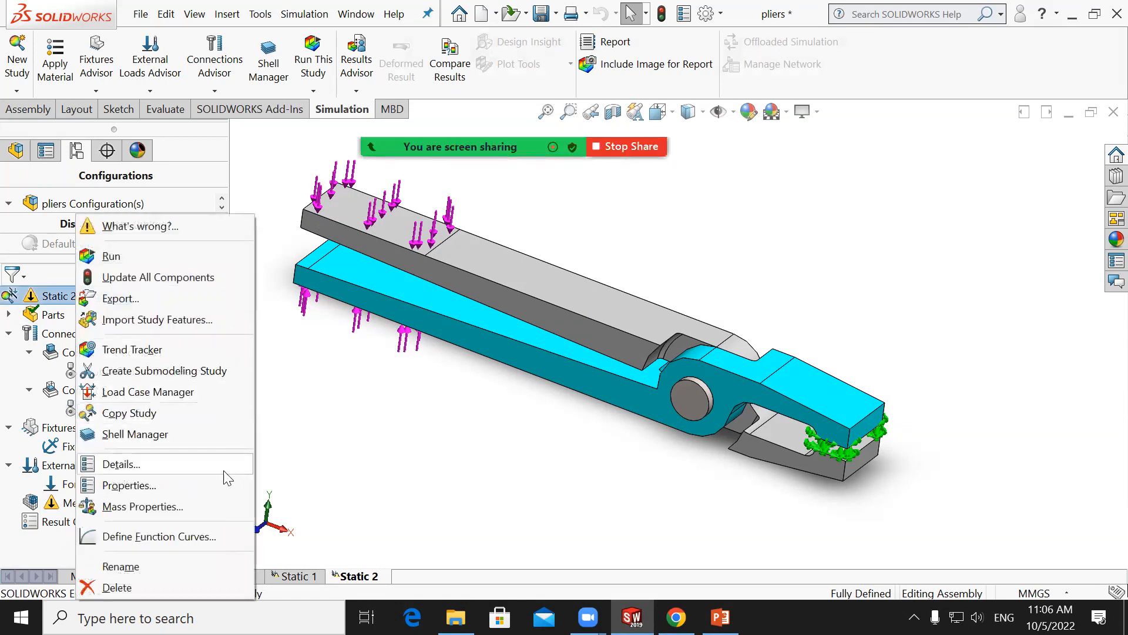
left_click(129, 485)
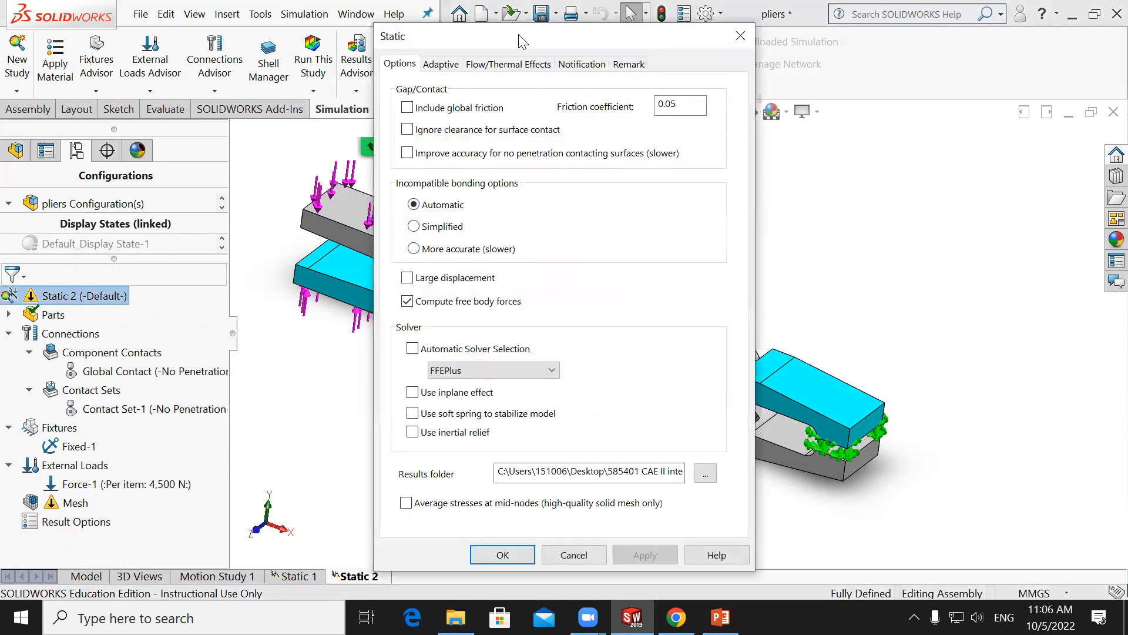
left_click_drag(520, 42, 809, 37)
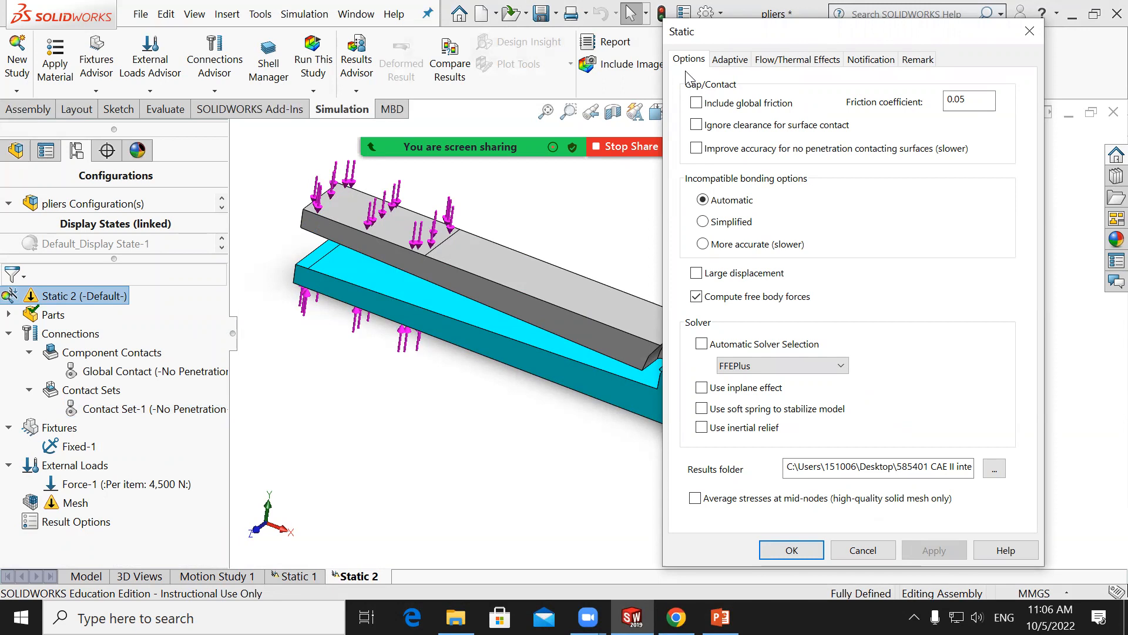
left_click(696, 148)
left_click(730, 60)
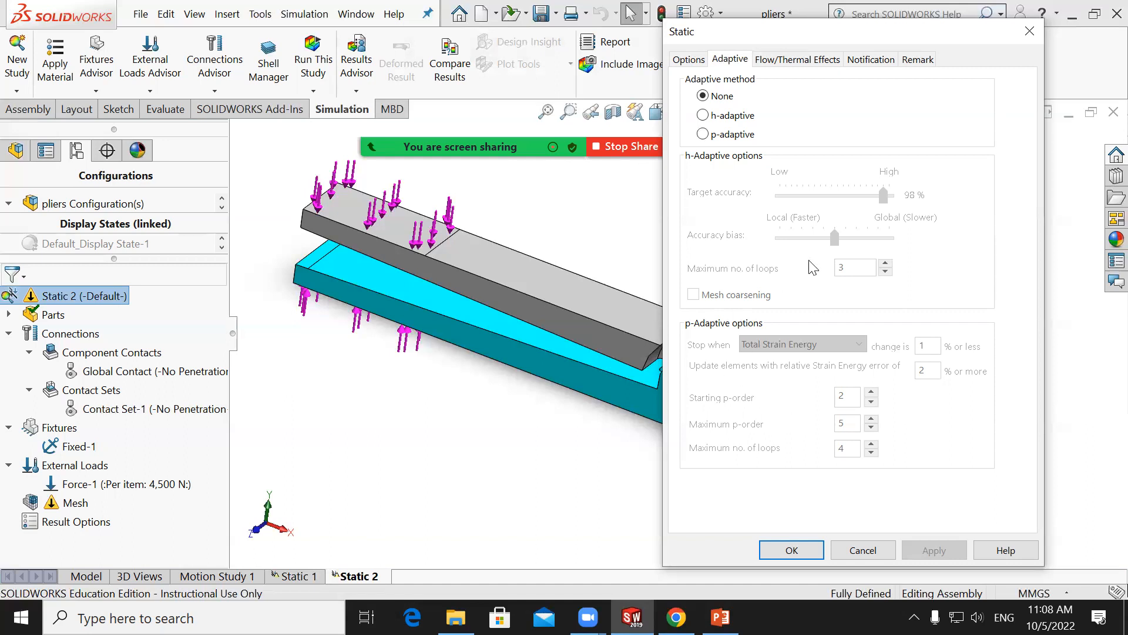
left_click(699, 60)
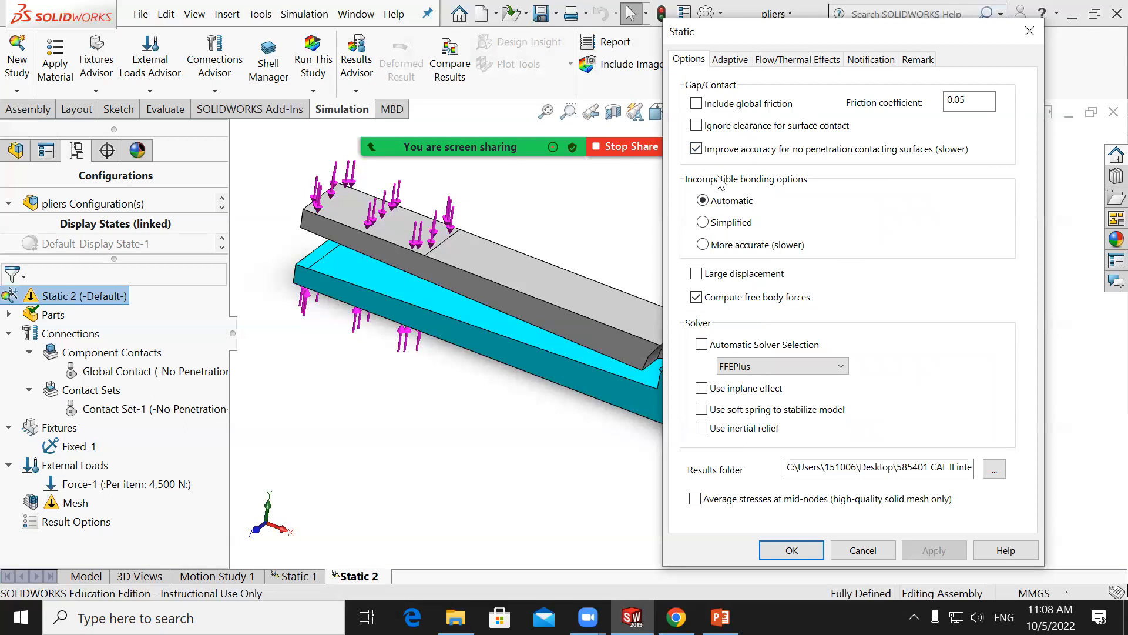
left_click(808, 546)
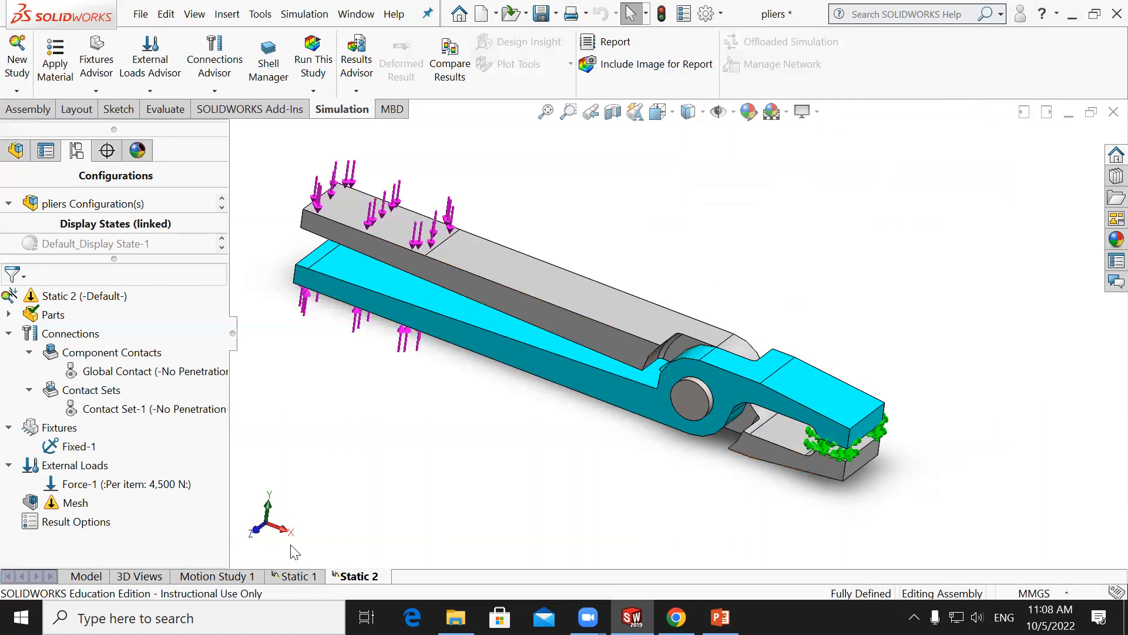
Mesh the pliers assembly with a curvature-based mesh at the finest mesh density.
right_click(65, 507)
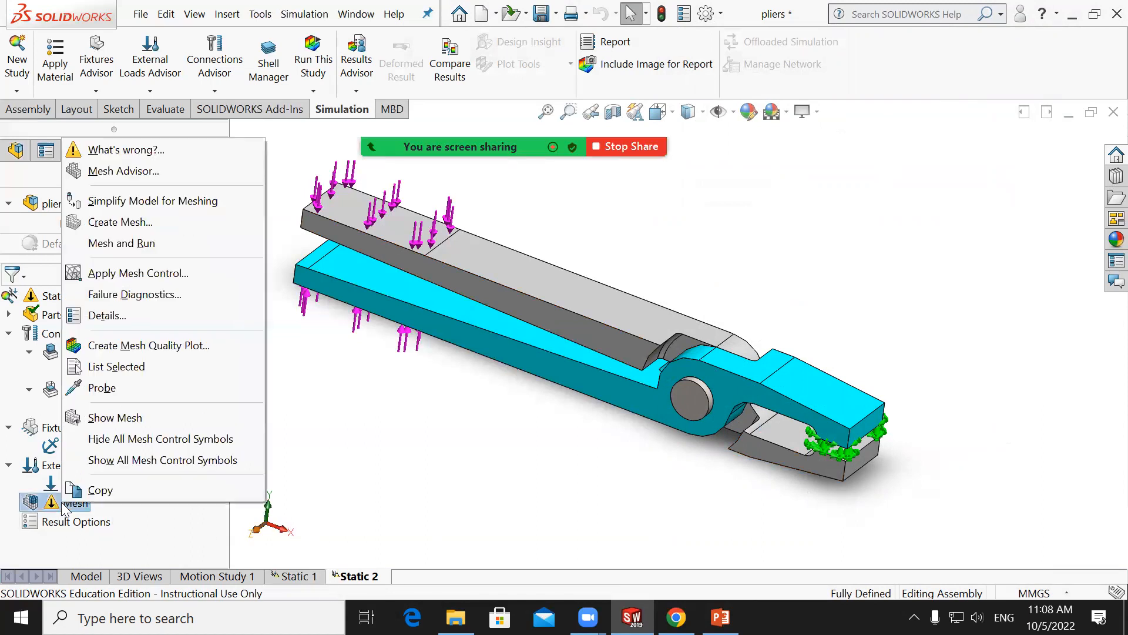
left_click(122, 223)
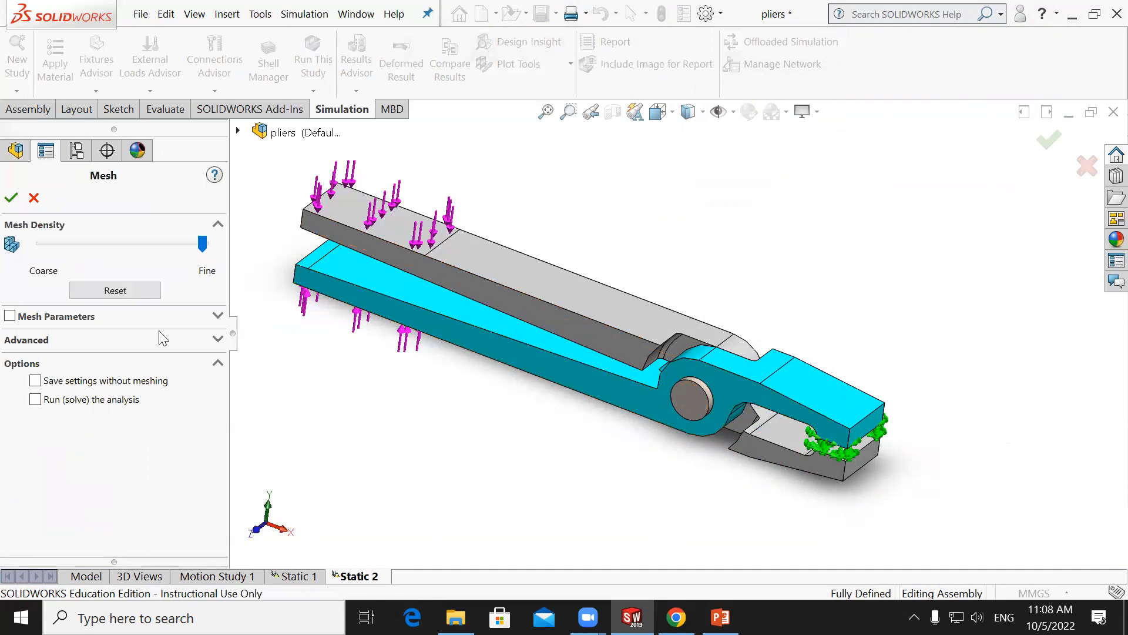
left_click(84, 316)
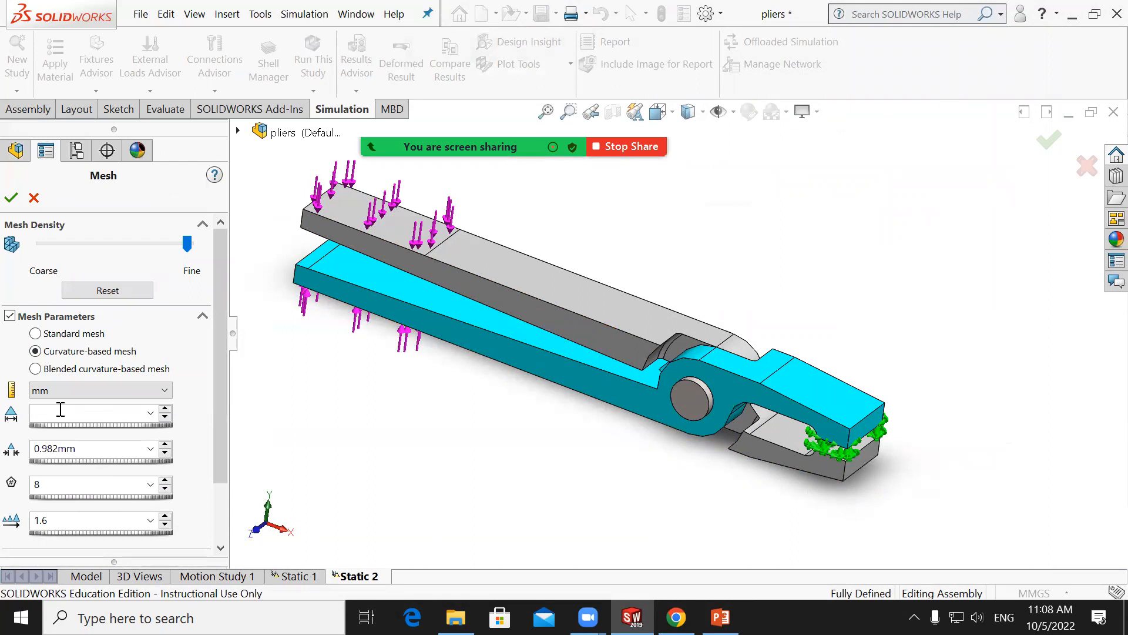
left_click(11, 198)
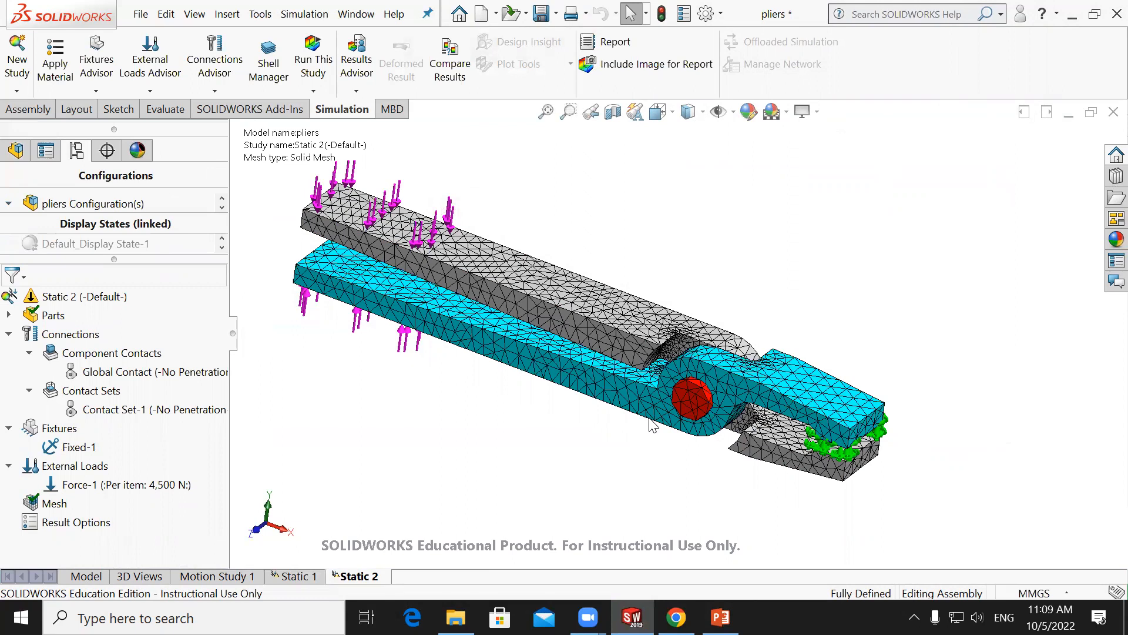
Run Static 2, allowing the solver to treat Contact Set-1 as Surface to Surface.
left_click(323, 58)
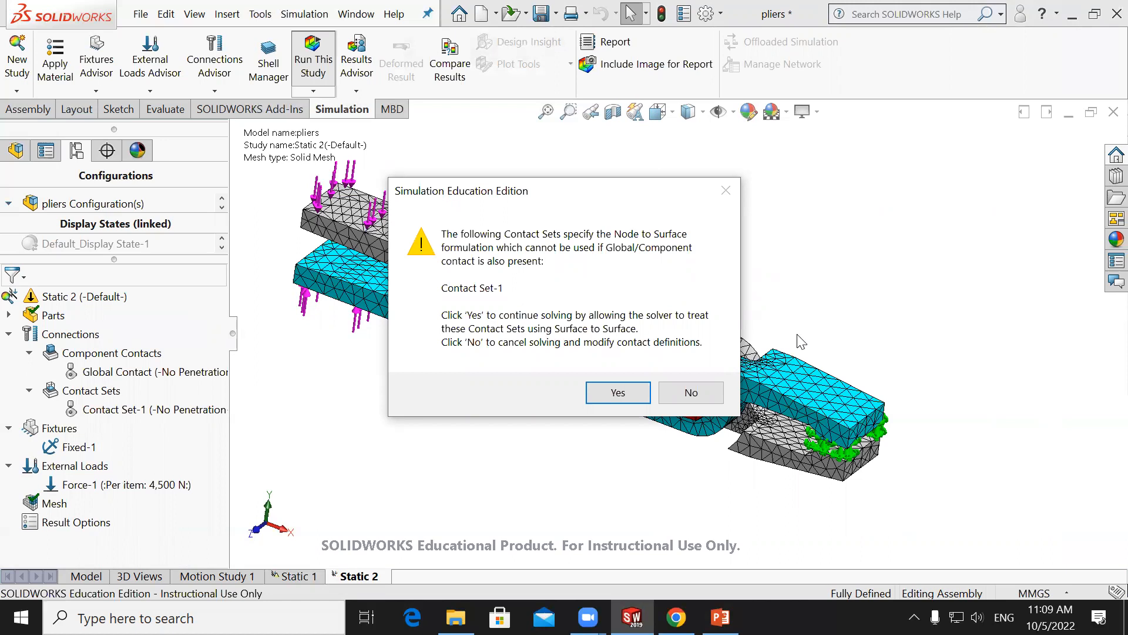
left_click(617, 393)
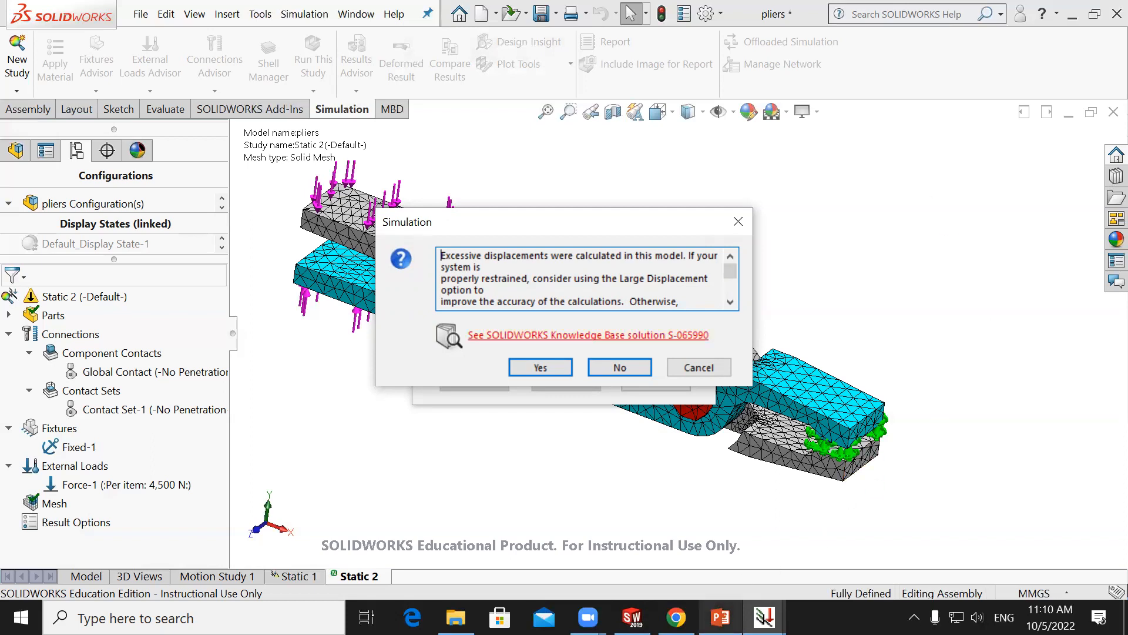
Switch to the PowerPoint training deck, review the pliers load and result slides, and open the slide on assumptions in linear, static analyses.
left_click(720, 617)
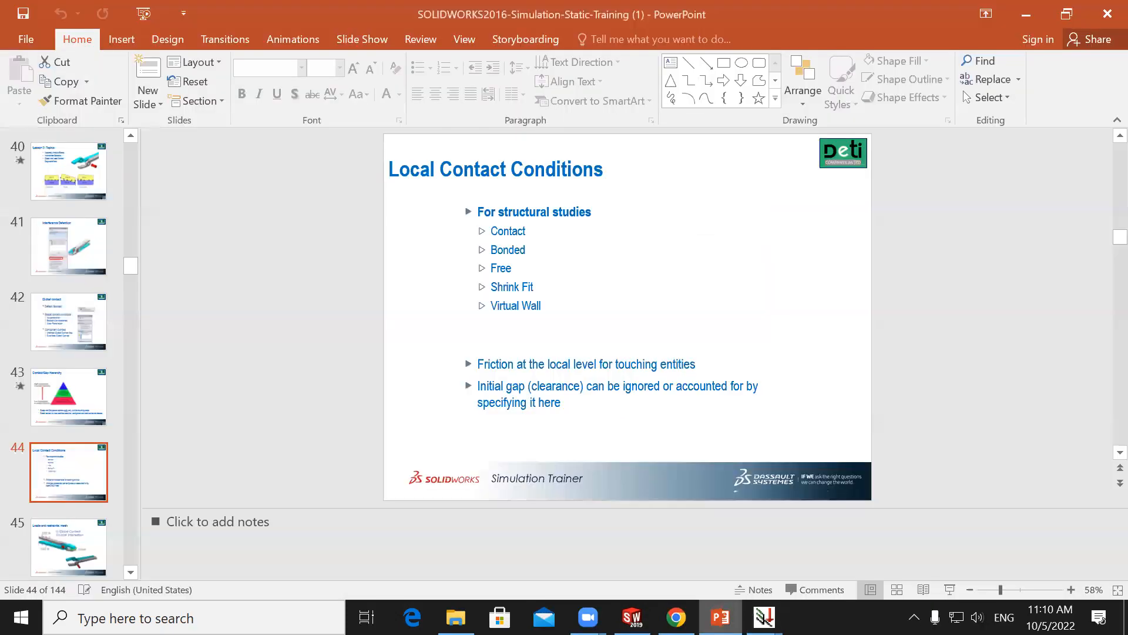
left_click(71, 517)
scroll(72, 520, "down", 1)
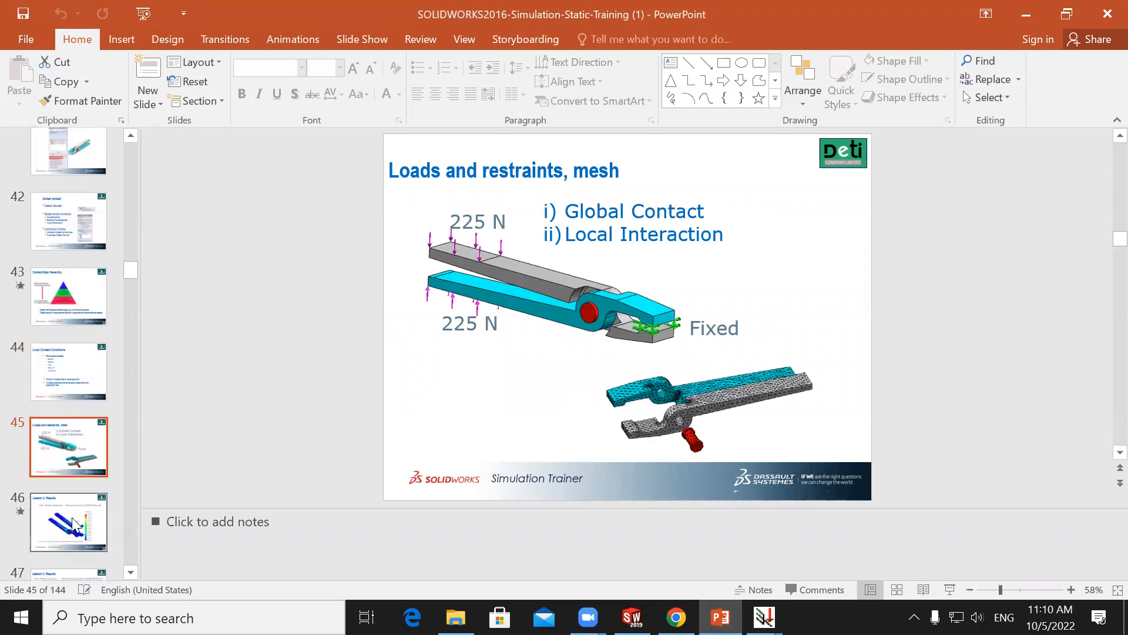
scroll(73, 523, "down", 2)
left_click_drag(140, 278, 143, 164)
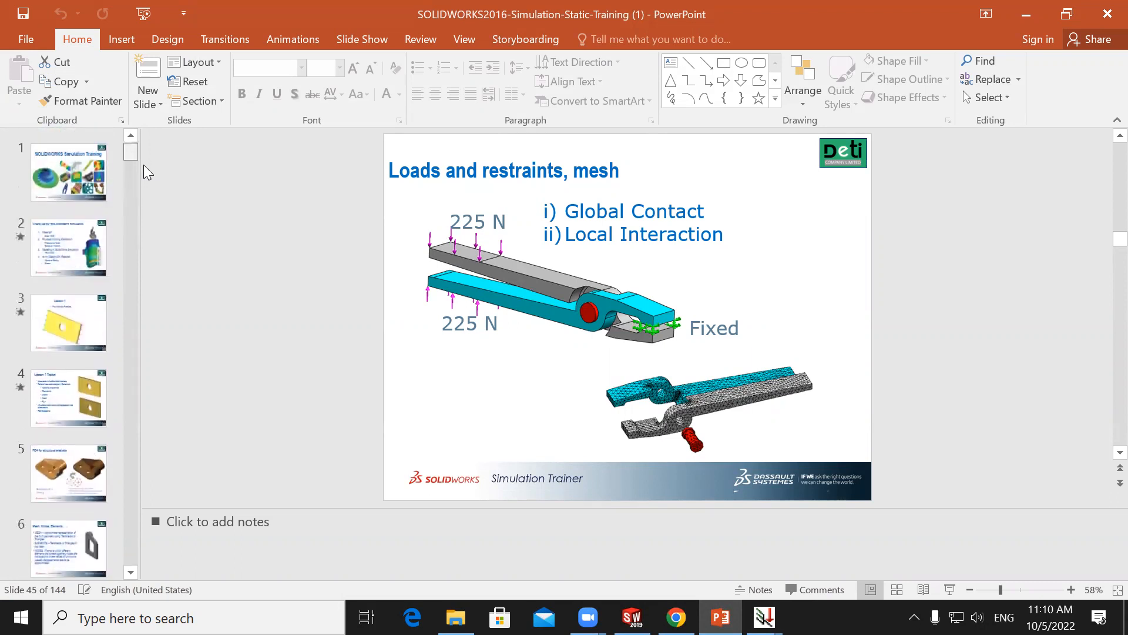
scroll(64, 368, "down", 5)
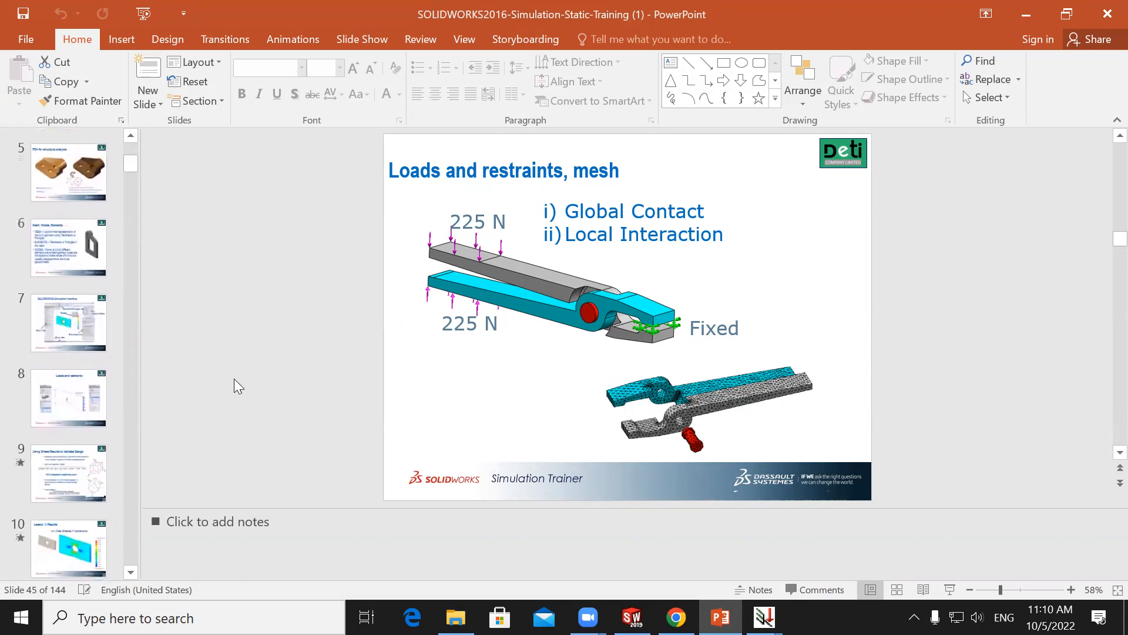
key("Down")
key("Down")
scroll(29, 191, "up", 3)
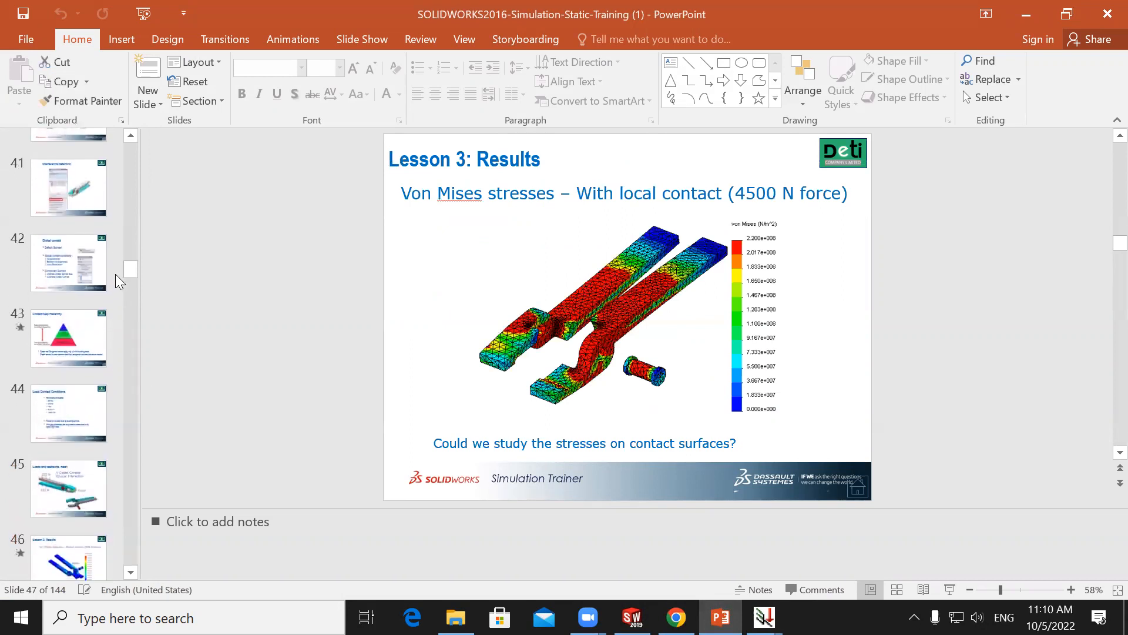
left_click_drag(131, 266, 133, 194)
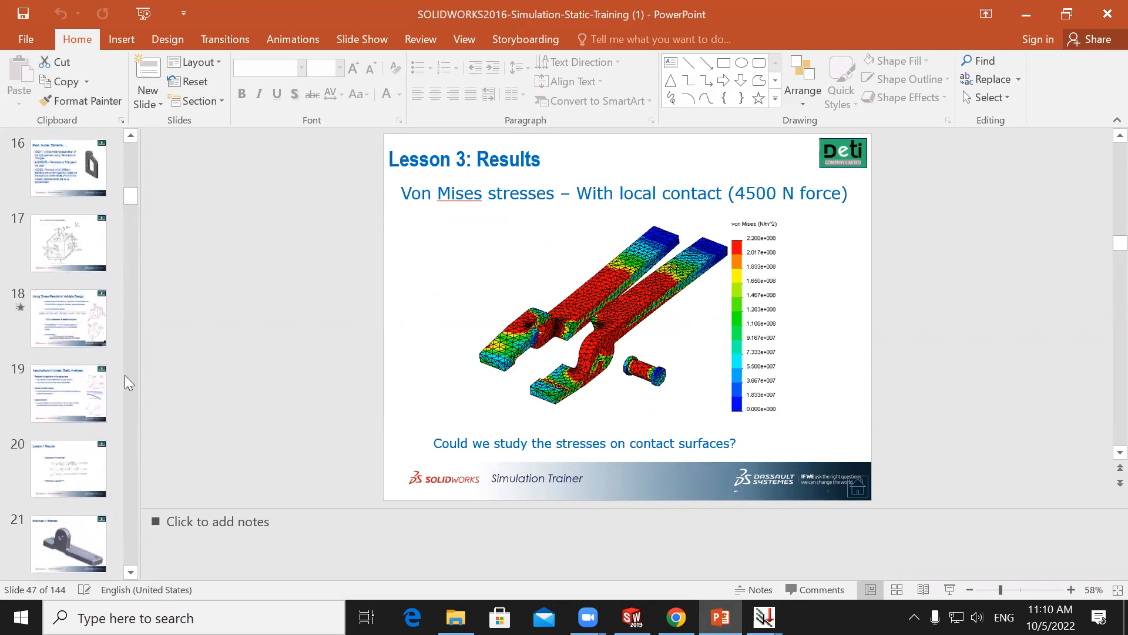
left_click(92, 409)
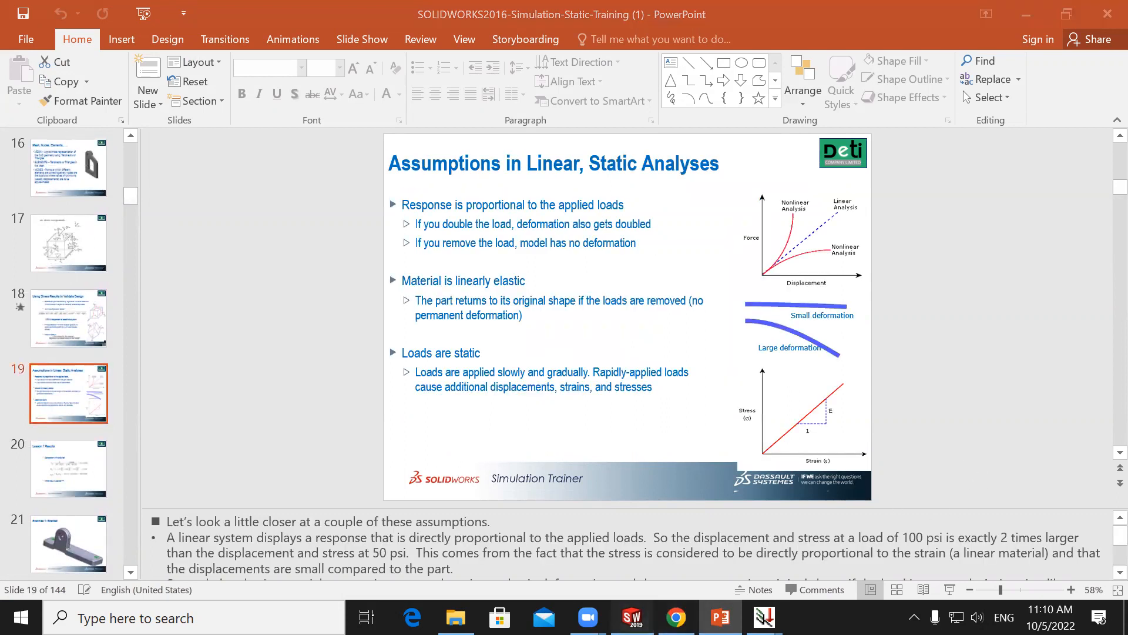
Return to SOLIDWORKS and decline the solver's Large Displacement option so the study finishes as a small displacement solution.
left_click(632, 617)
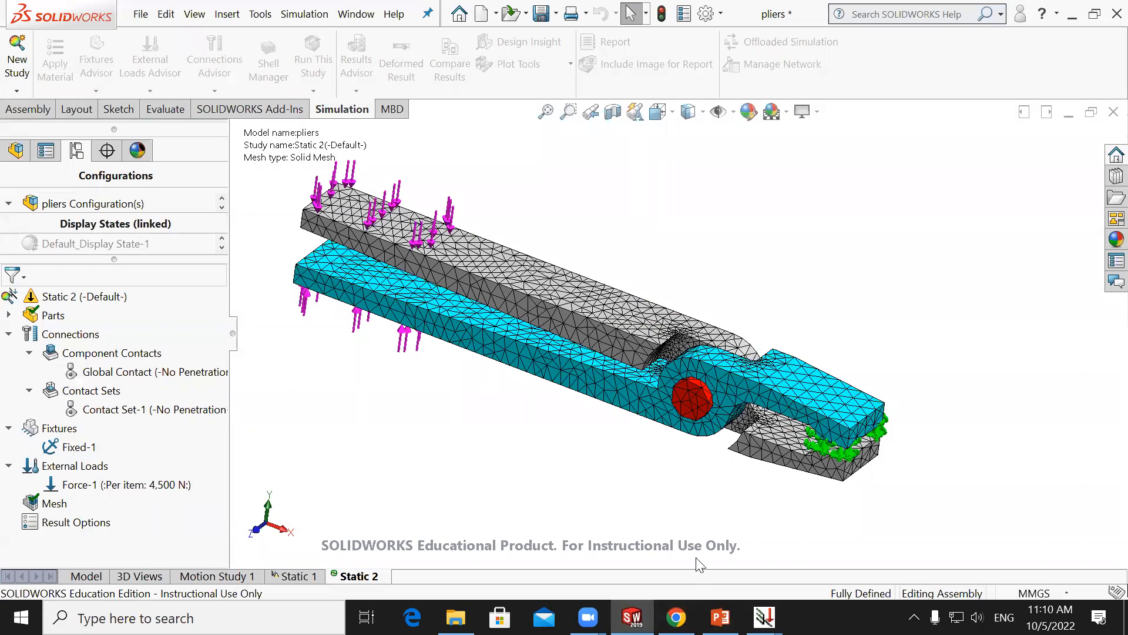
left_click(675, 617)
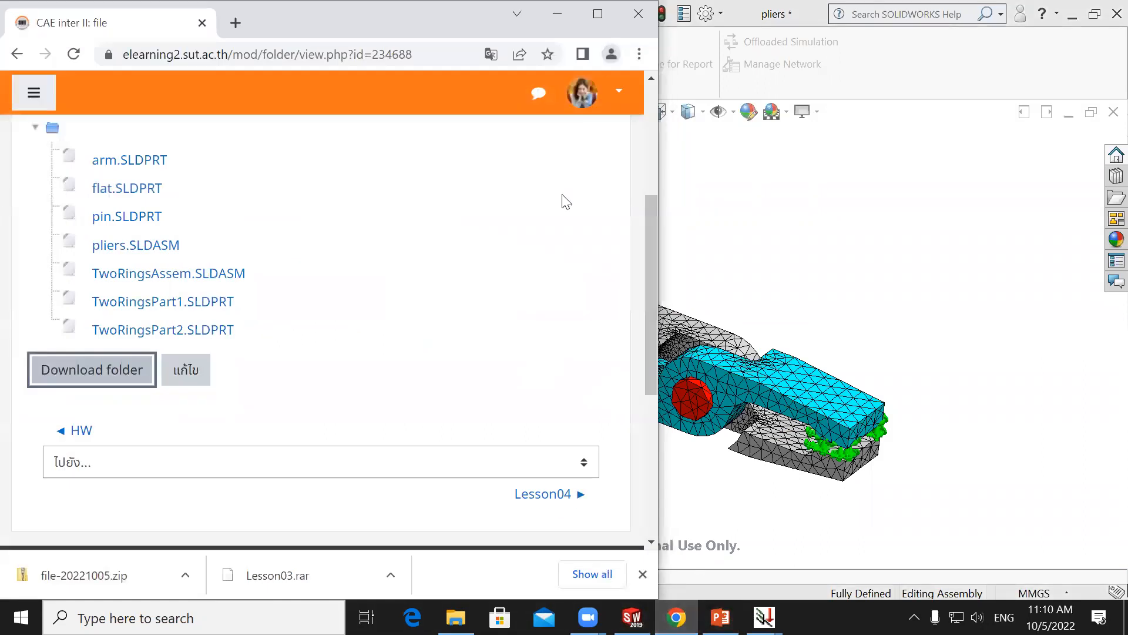
left_click(558, 13)
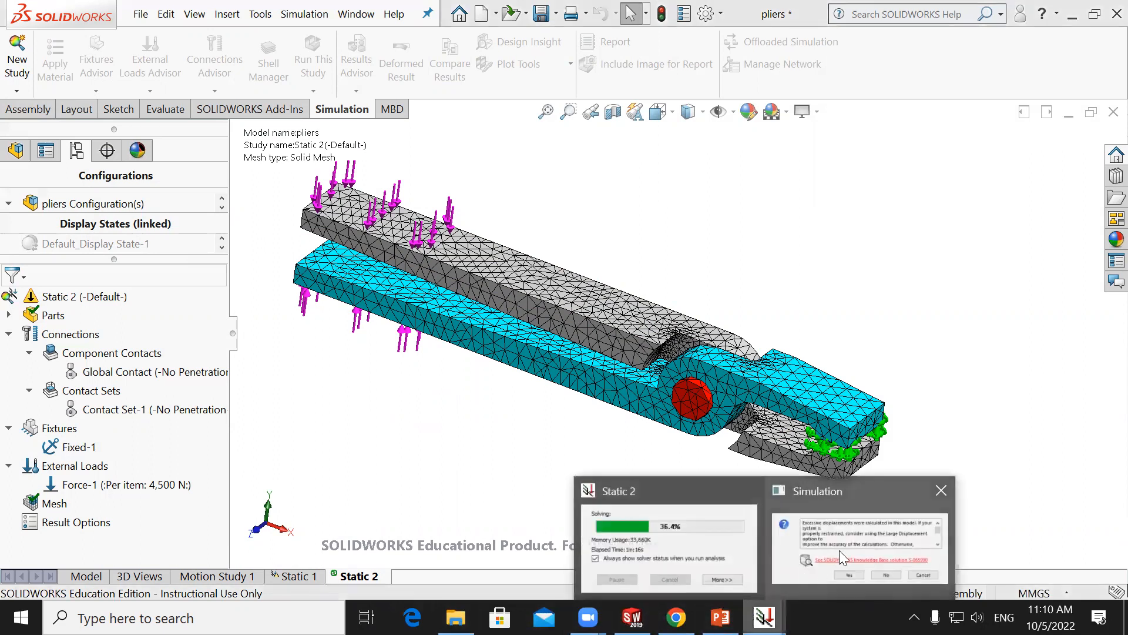
left_click(881, 568)
left_click(636, 368)
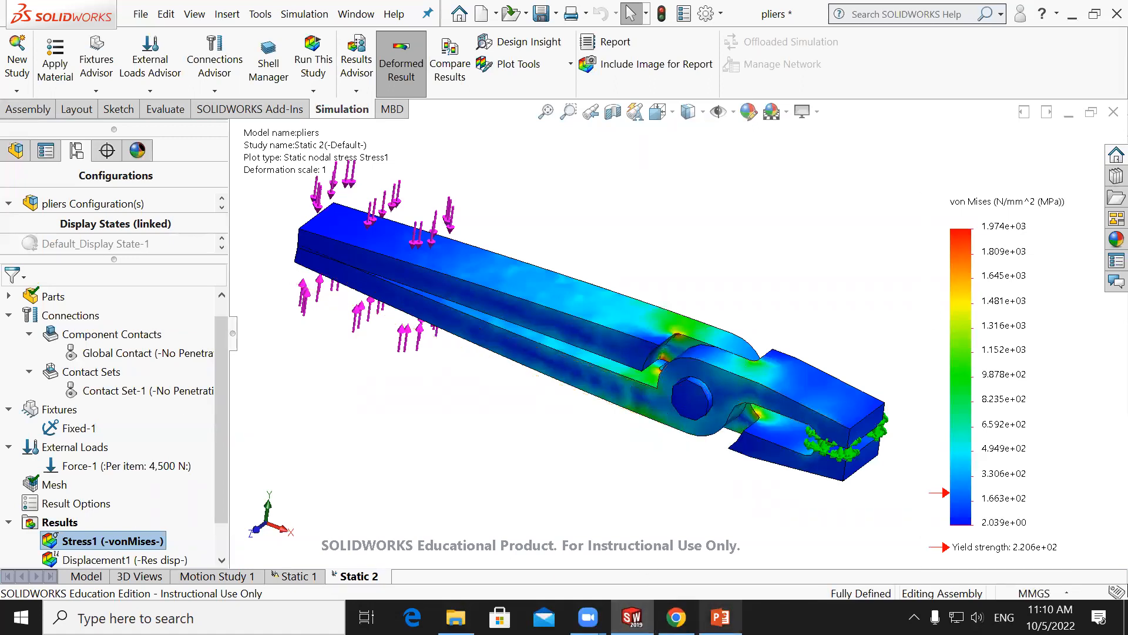
Switch to PowerPoint and present the slide on assumptions in linear, static analyses in full screen.
left_click(721, 617)
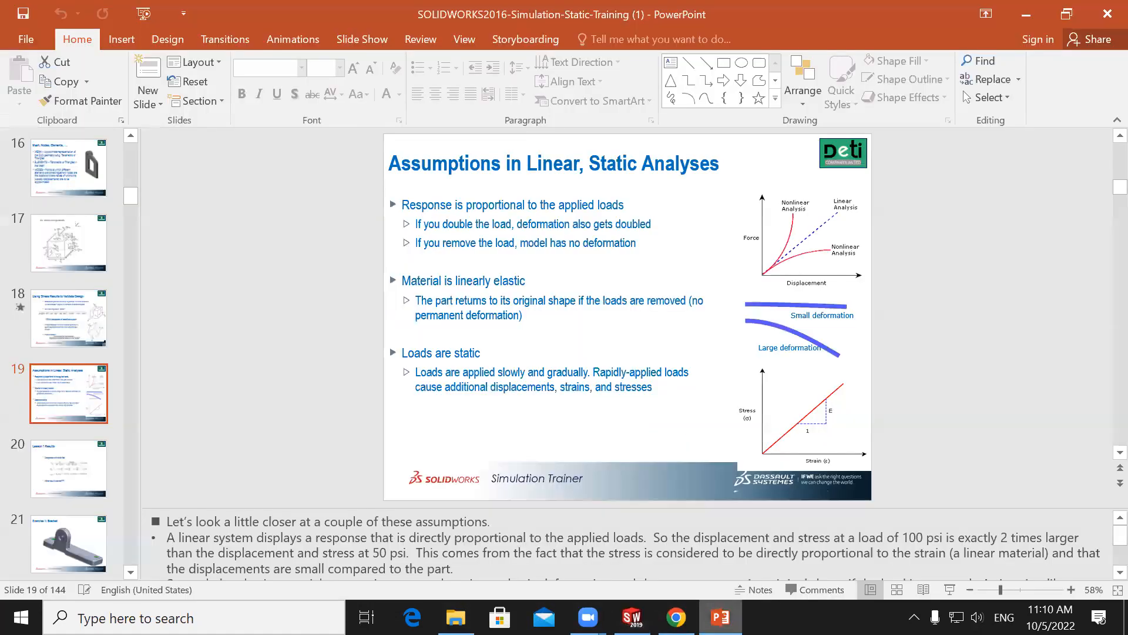
left_click(949, 589)
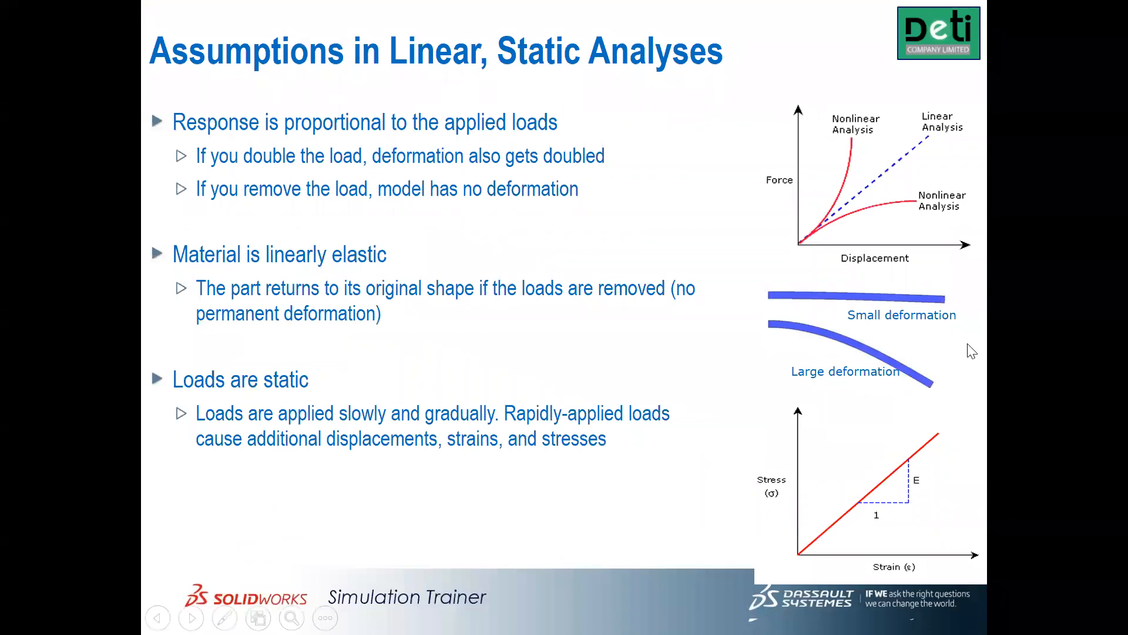
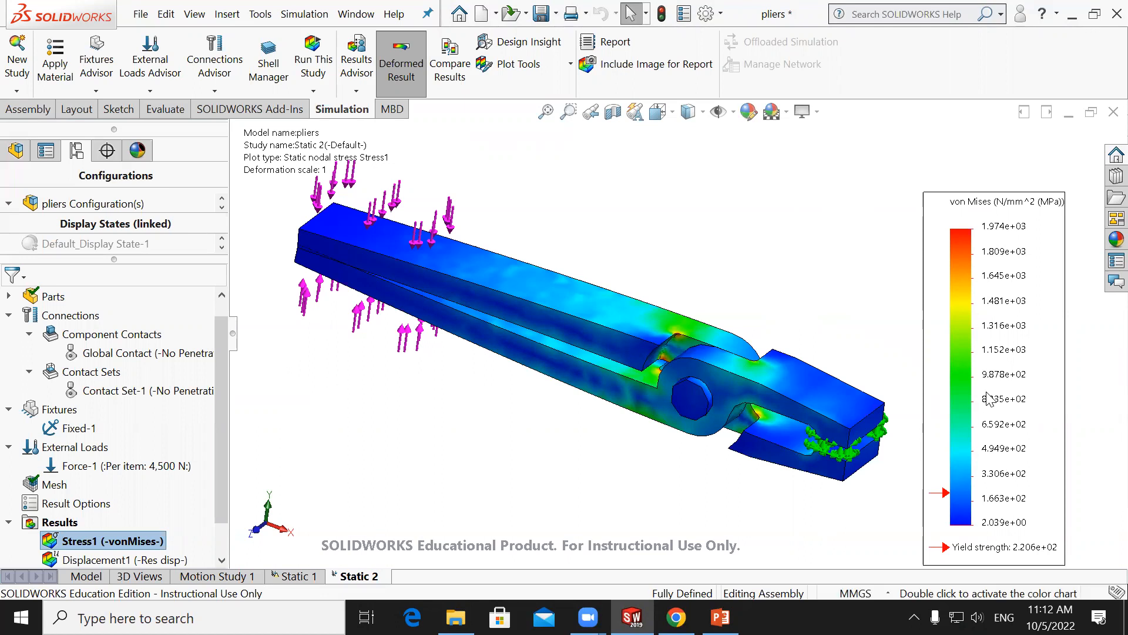
Edit the von Mises stress plot of Static 2 in SOLIDWORKS to use the Automatic deformed shape scale.
double_click(96, 541)
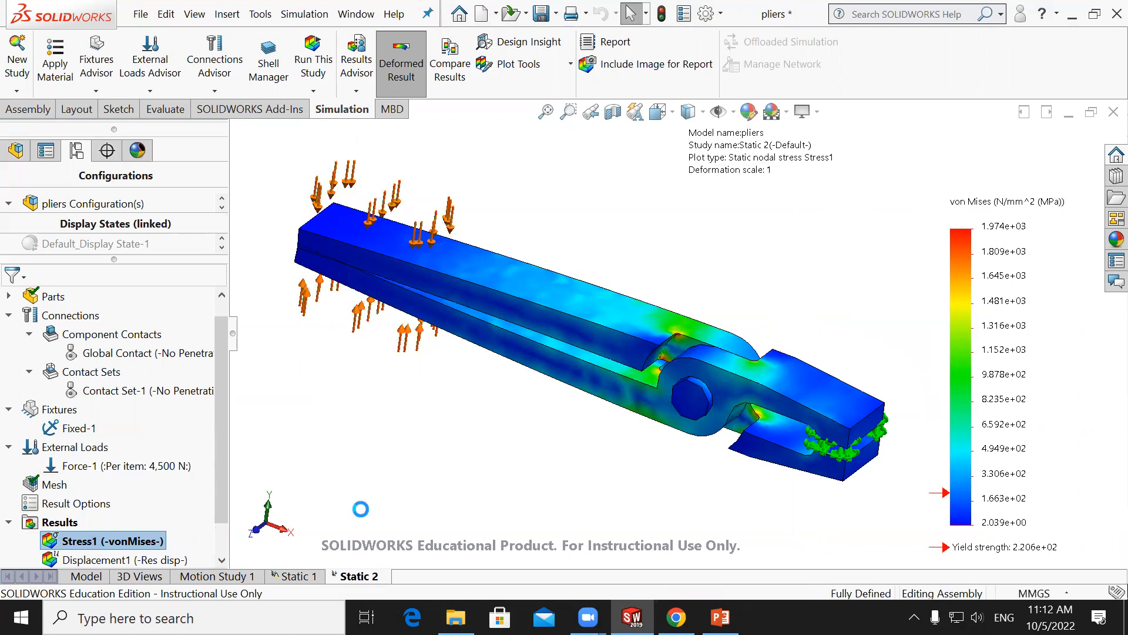
scroll(501, 479, "down", 1)
scroll(279, 452, "up", 1)
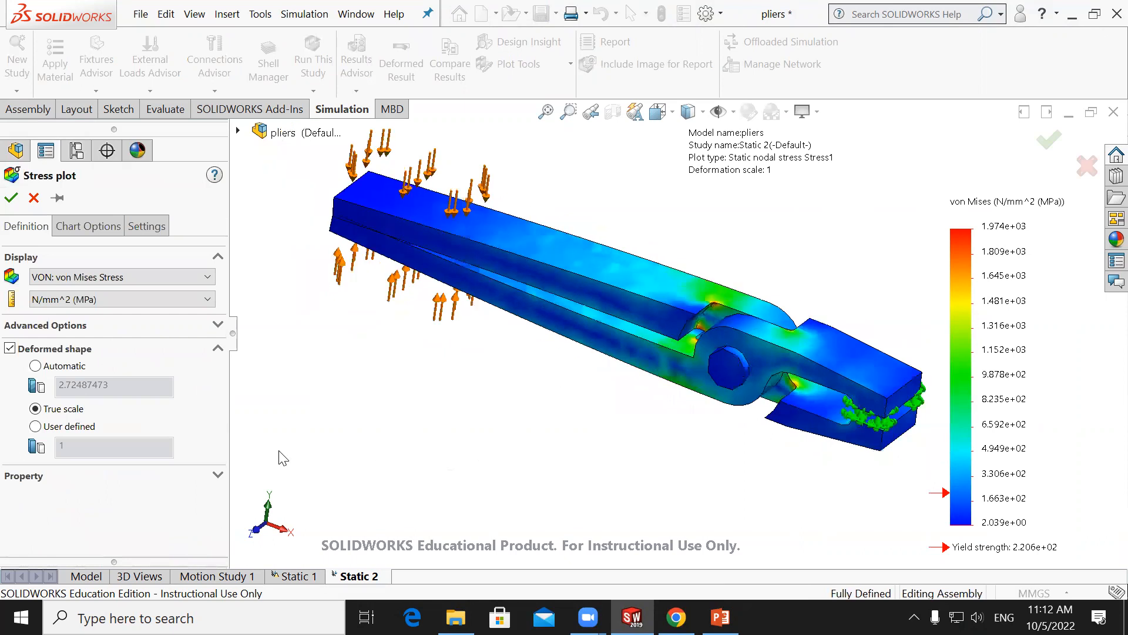
left_click(96, 230)
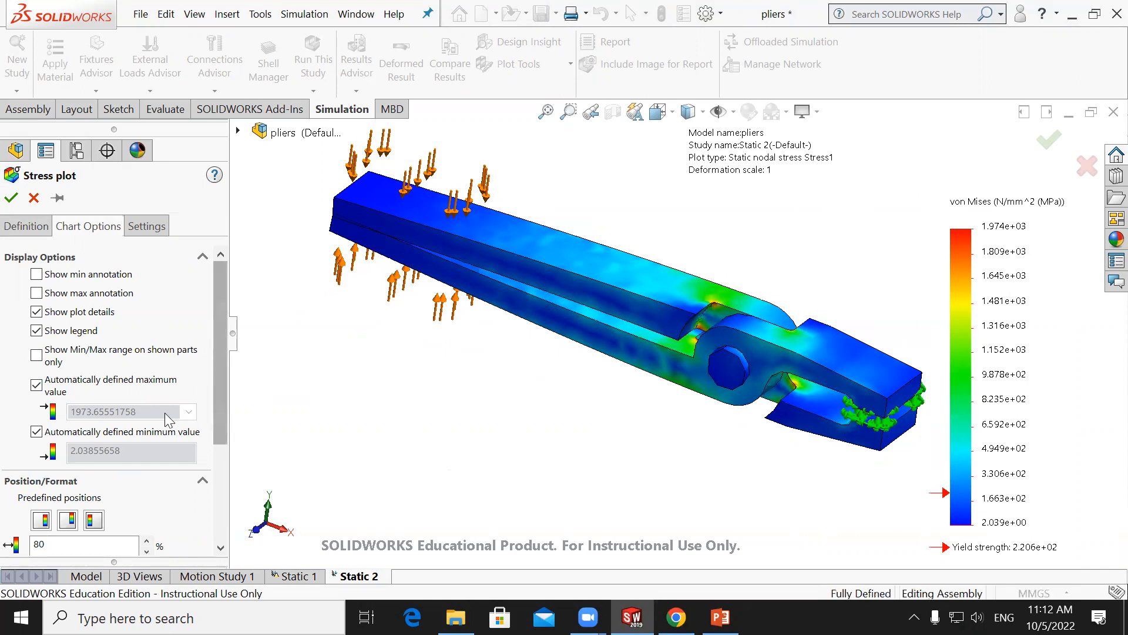
scroll(222, 420, "down", 1)
mouse_move(222, 420)
left_mouse_down()
mouse_move(219, 522)
mouse_move(216, 406)
left_mouse_up()
left_click(39, 225)
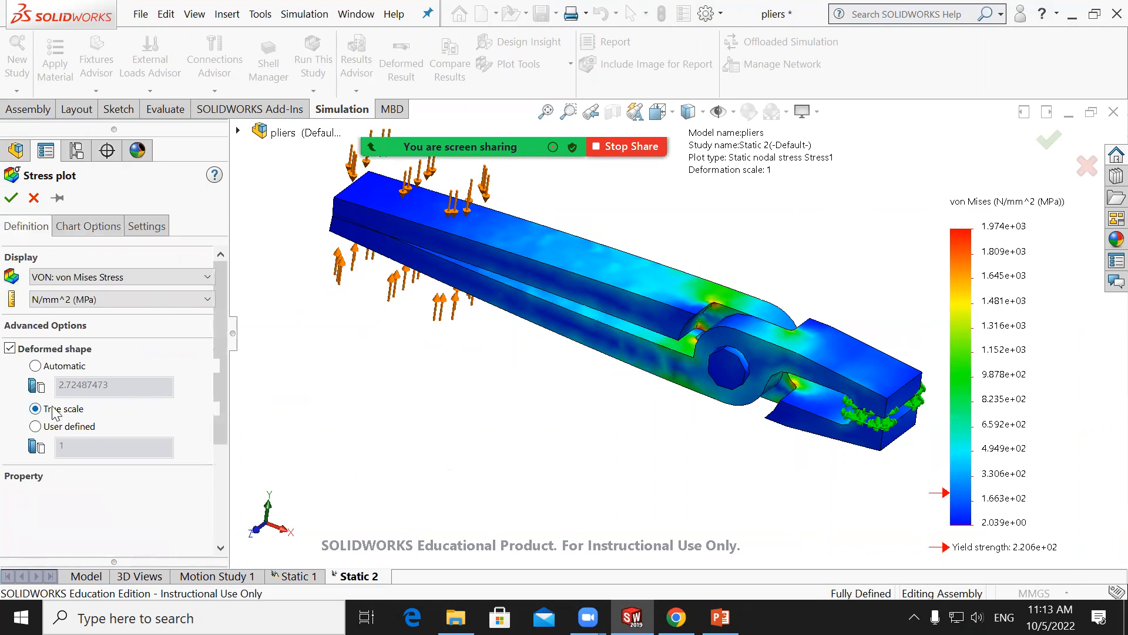
left_click(35, 365)
left_click(11, 198)
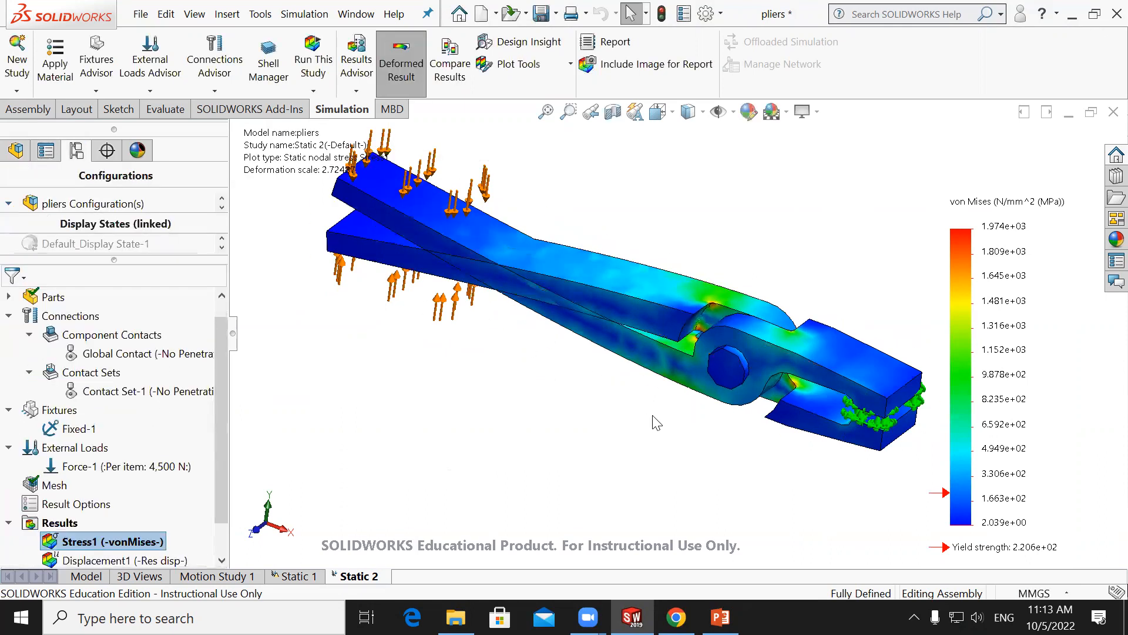
View the deformed von Mises stress plot of the pliers from the front.
key("space")
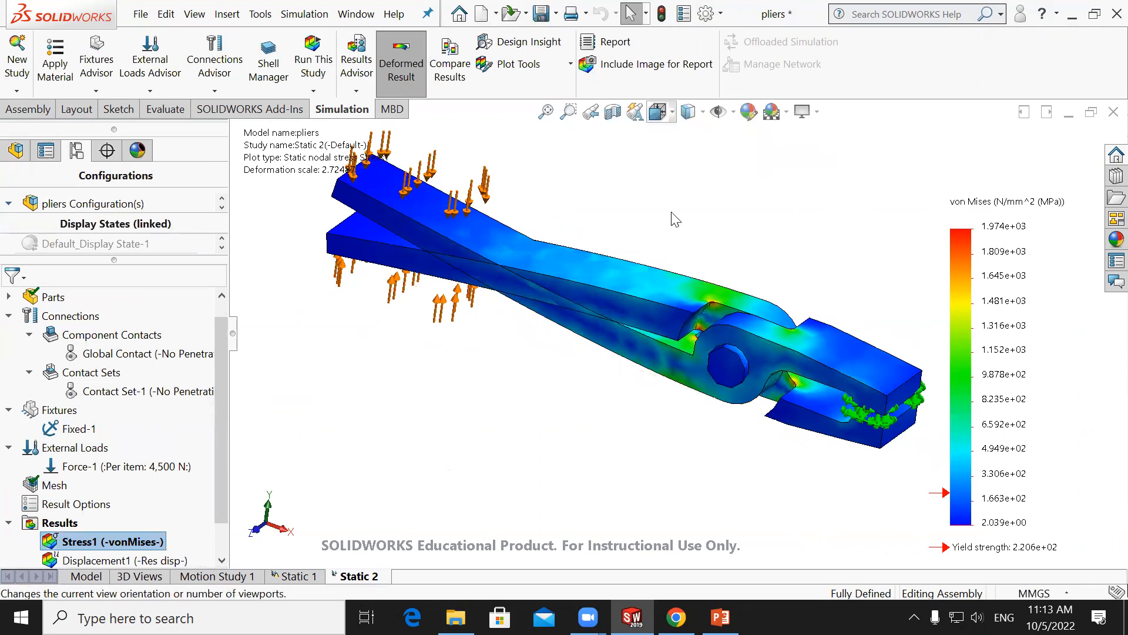
left_click(682, 182)
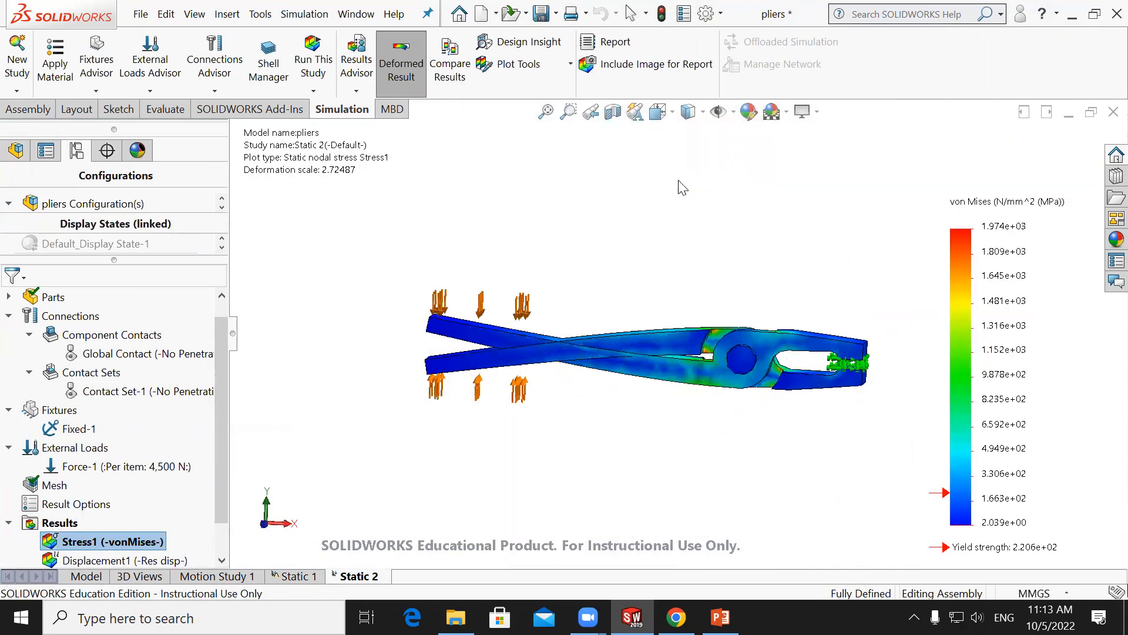
scroll(910, 332, "up", 1)
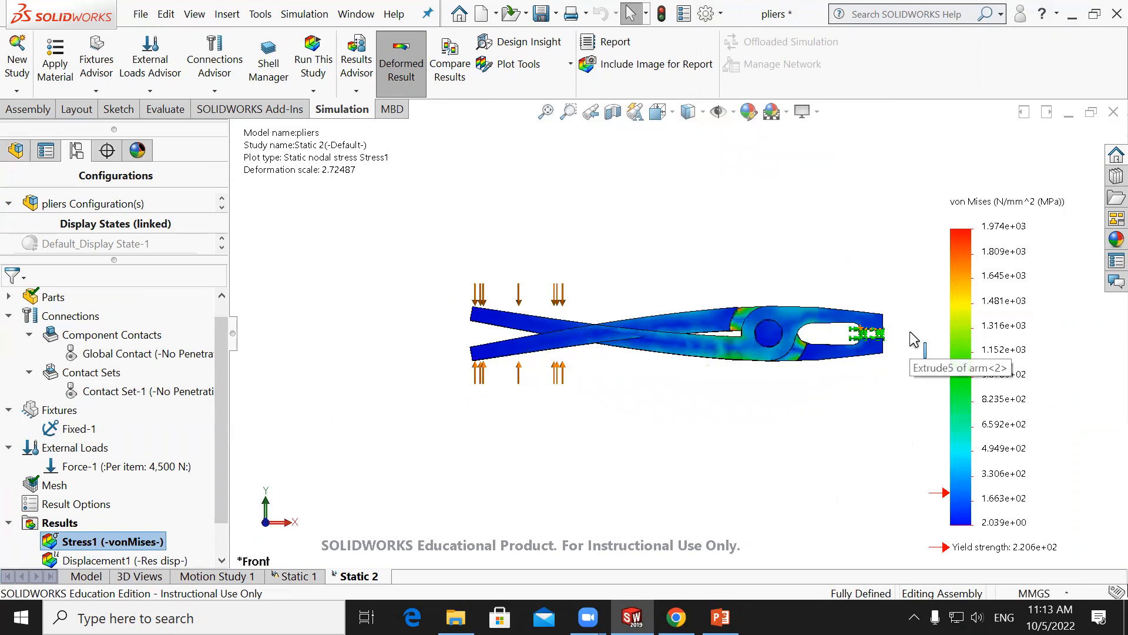
Set the deformed shape of the Static 2 von Mises stress plot to True scale.
scroll(910, 332, "down", 1)
scroll(665, 381, "down", 1)
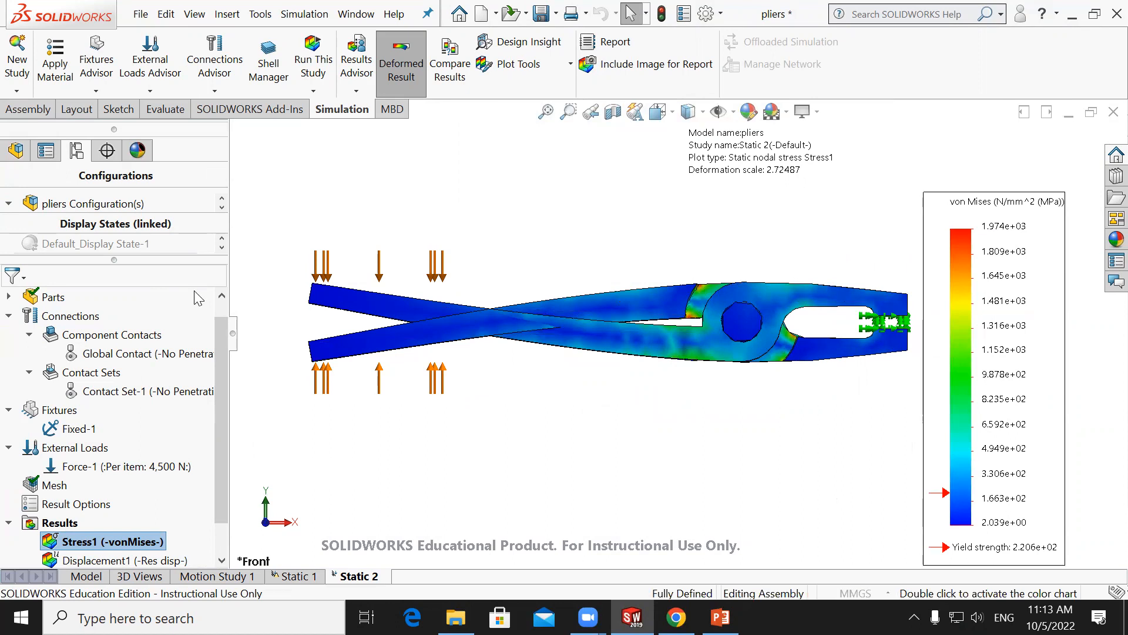
left_click(26, 227)
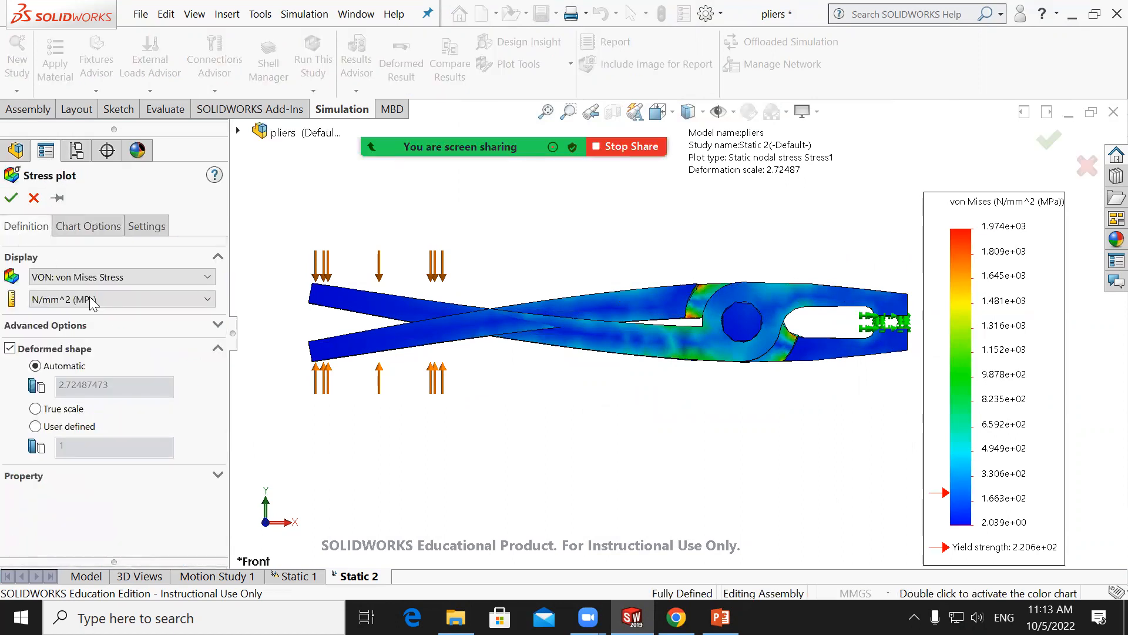
left_click(35, 408)
left_click(11, 198)
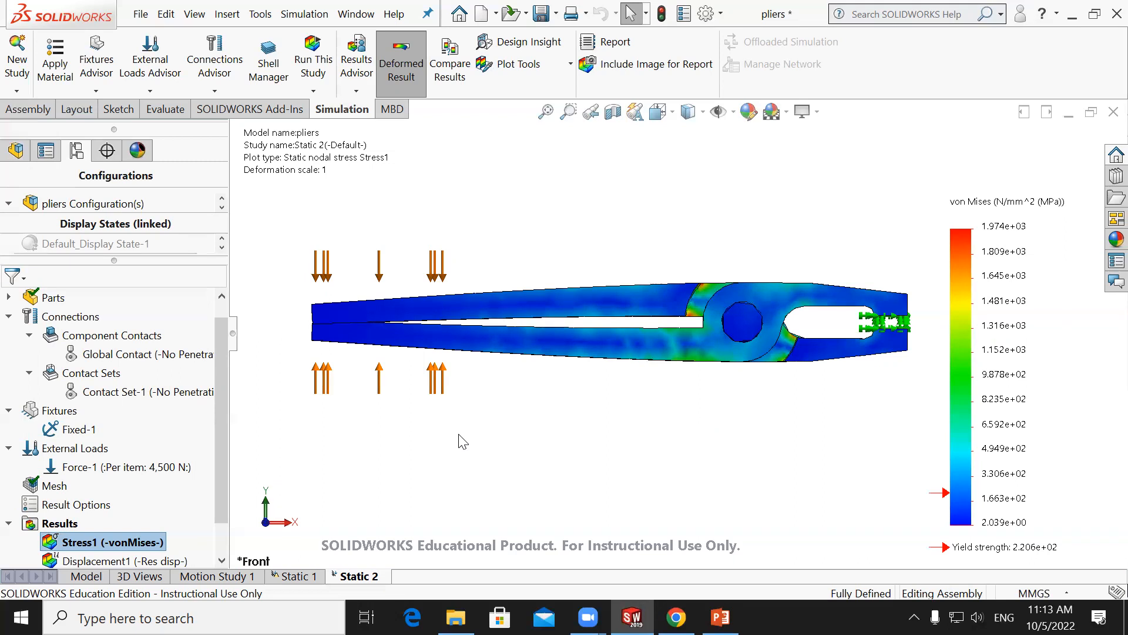
Show the Displacement1 and Strain1 result plots of Static 2 in turn, ending on the Stress1 von Mises plot.
scroll(221, 404, "down", 2)
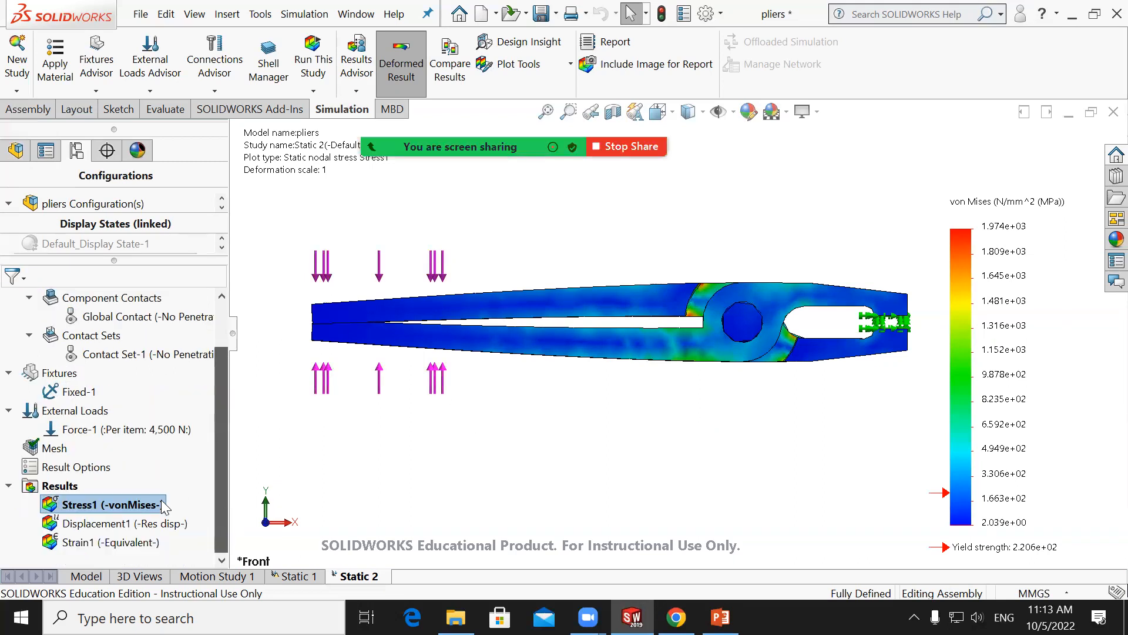
double_click(138, 522)
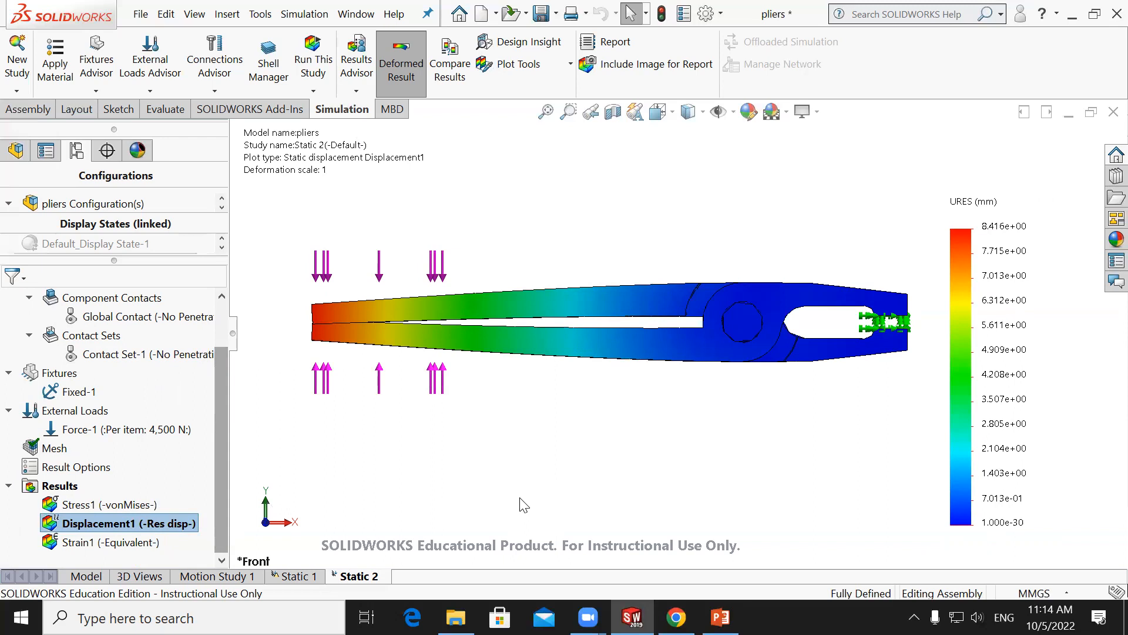
double_click(80, 543)
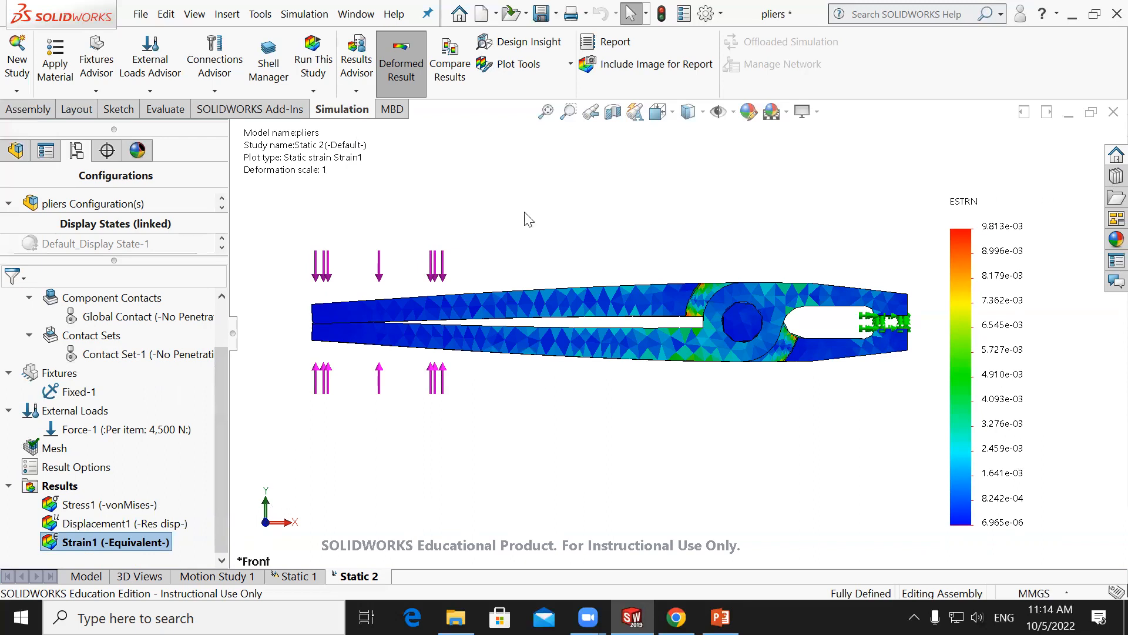
double_click(103, 503)
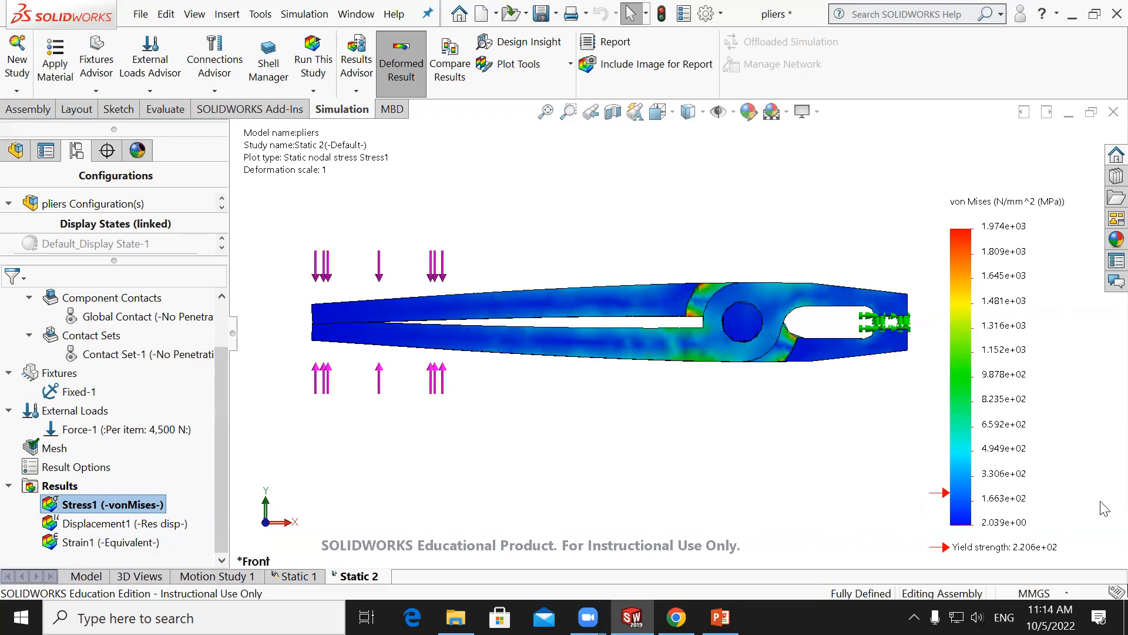
Change the number format of the von Mises stress legend to floating.
double_click(1026, 337)
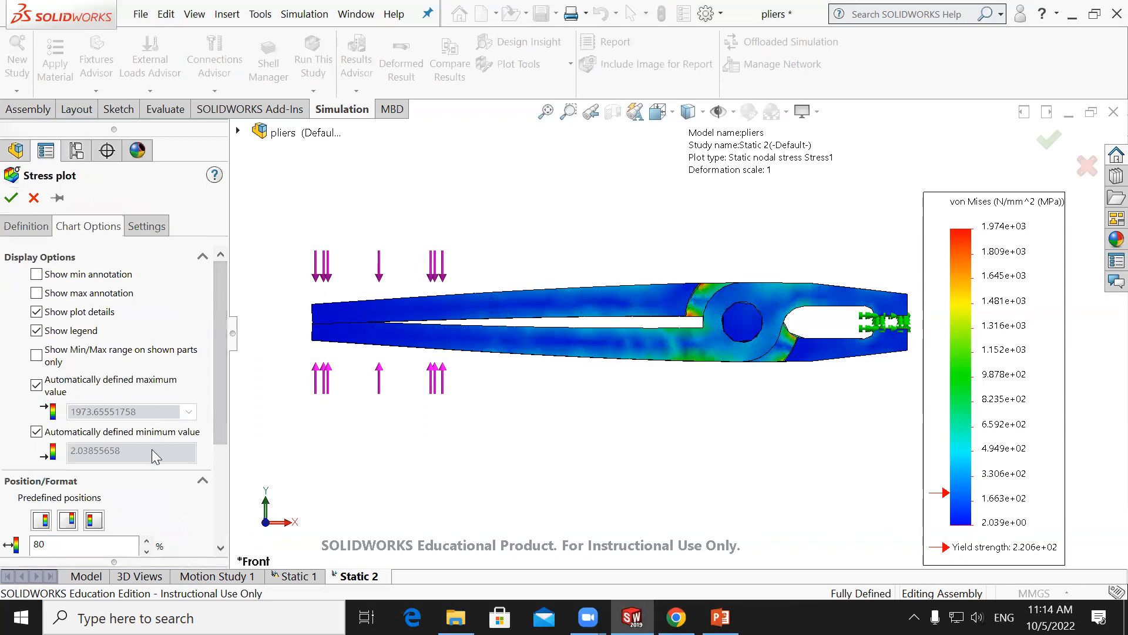
scroll(152, 449, "down", 5)
left_click(129, 458)
left_click(84, 488)
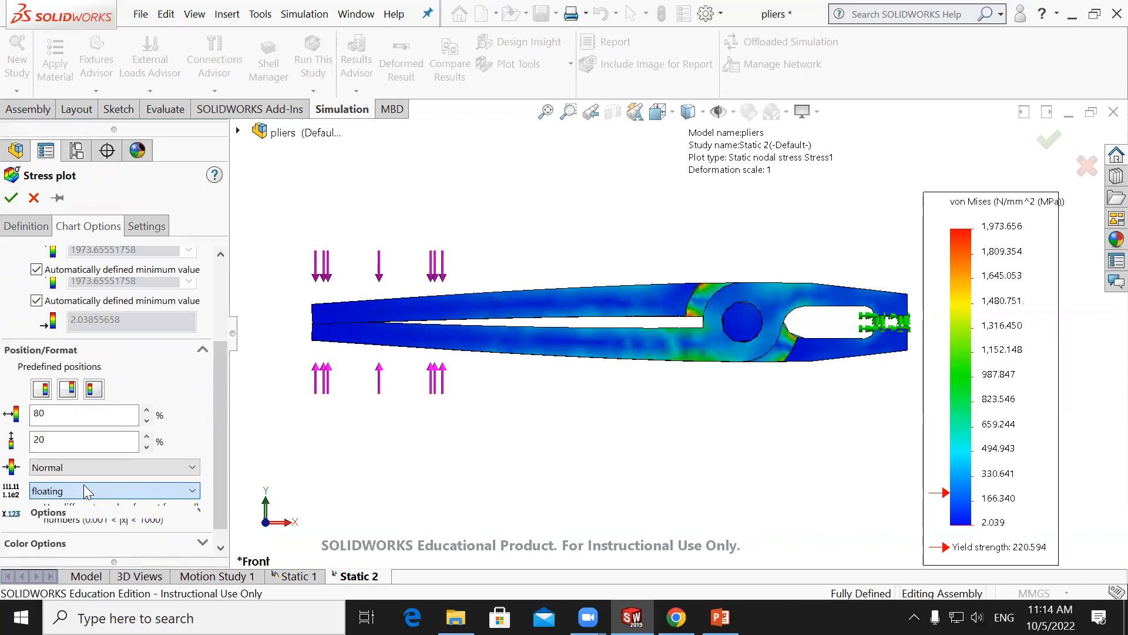
left_click(11, 198)
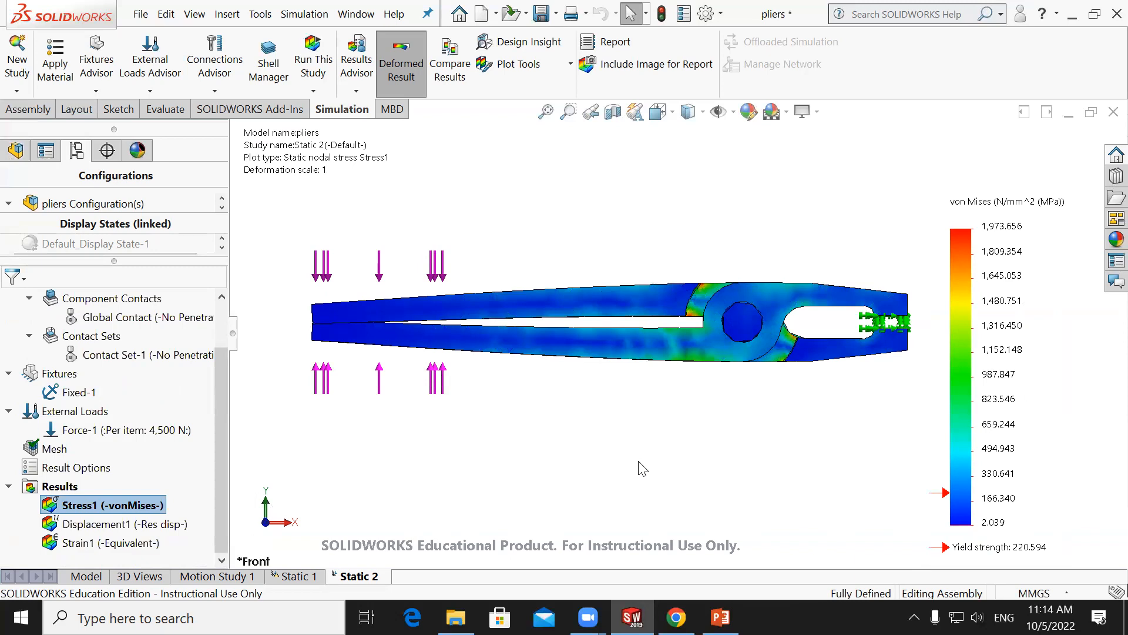
Show the maximum annotation on the stress plot and place its label above the pliers' pivot, clear of the model.
double_click(1021, 314)
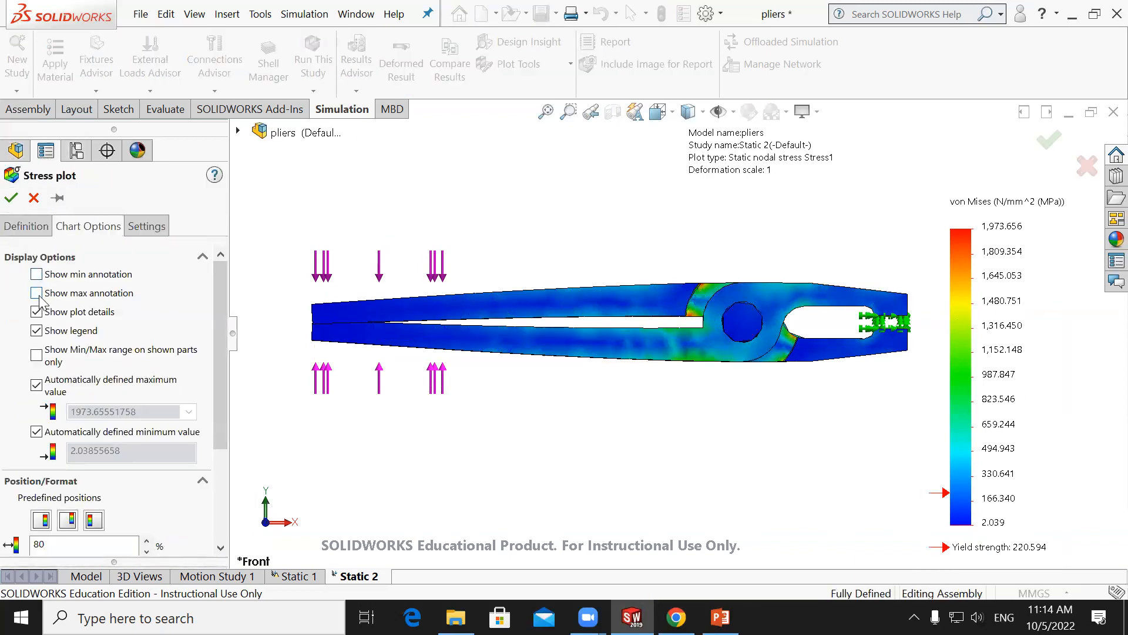
left_click(37, 293)
mouse_move(866, 428)
middle_mouse_down()
mouse_move(820, 522)
mouse_move(764, 376)
middle_mouse_up()
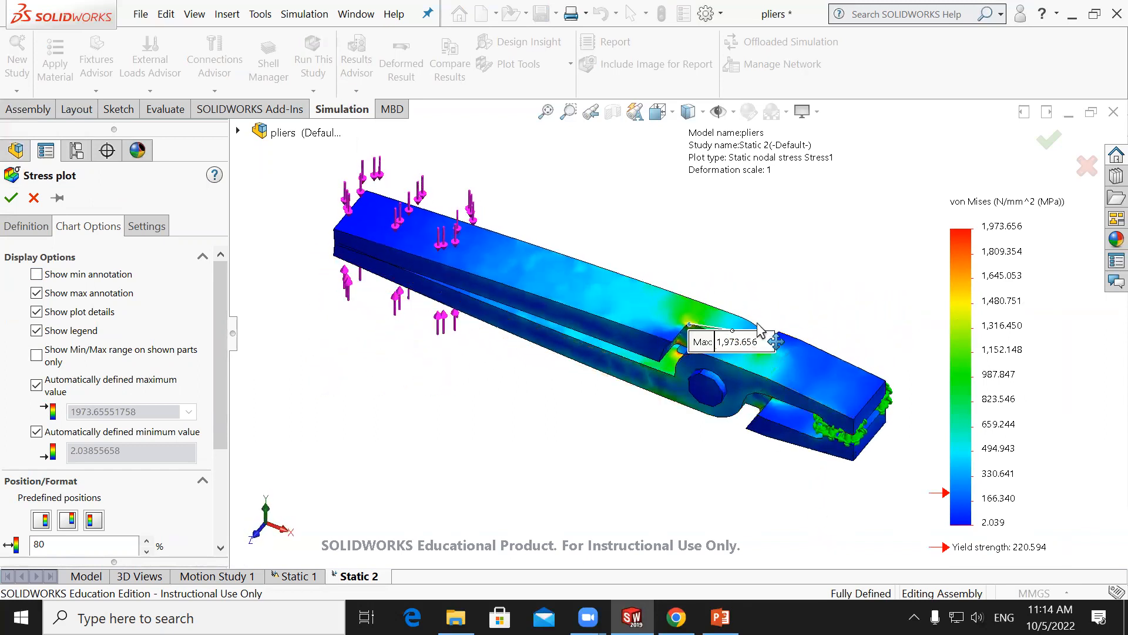
left_click_drag(755, 336, 789, 278)
middle_click_drag(863, 442, 846, 464)
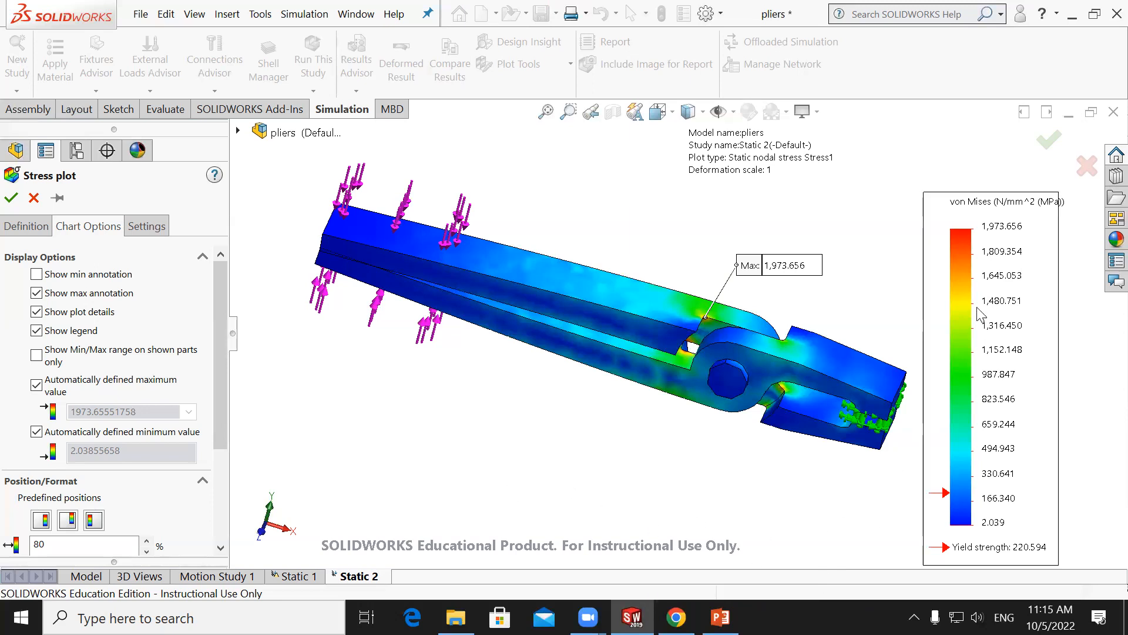
left_click(1049, 140)
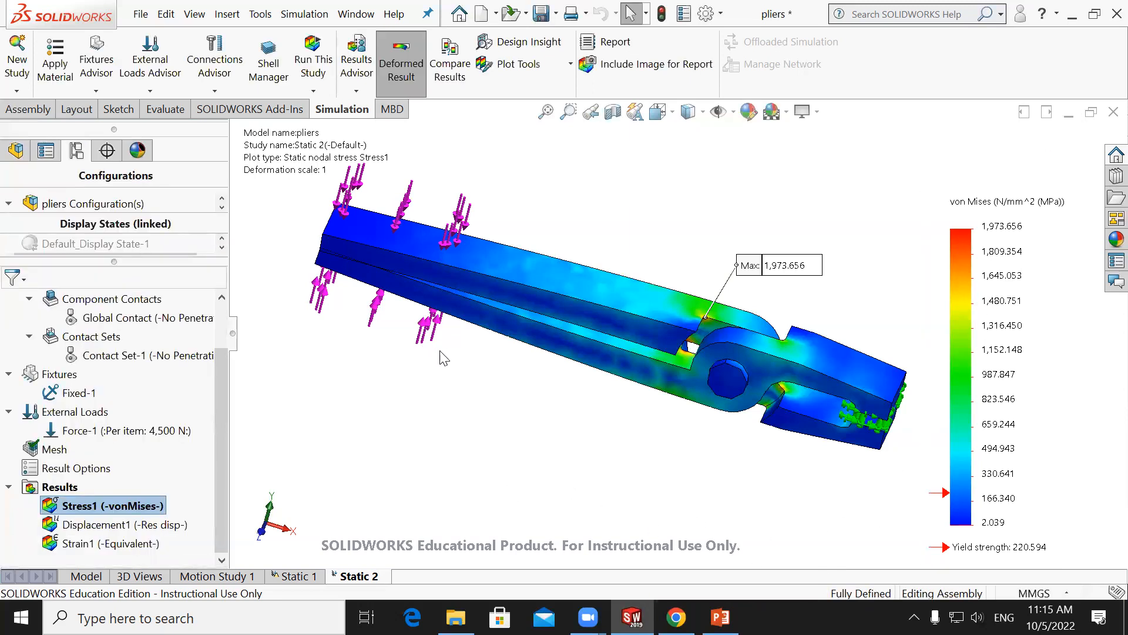
Save the pliers assembly with its study results and close it.
left_click(140, 14)
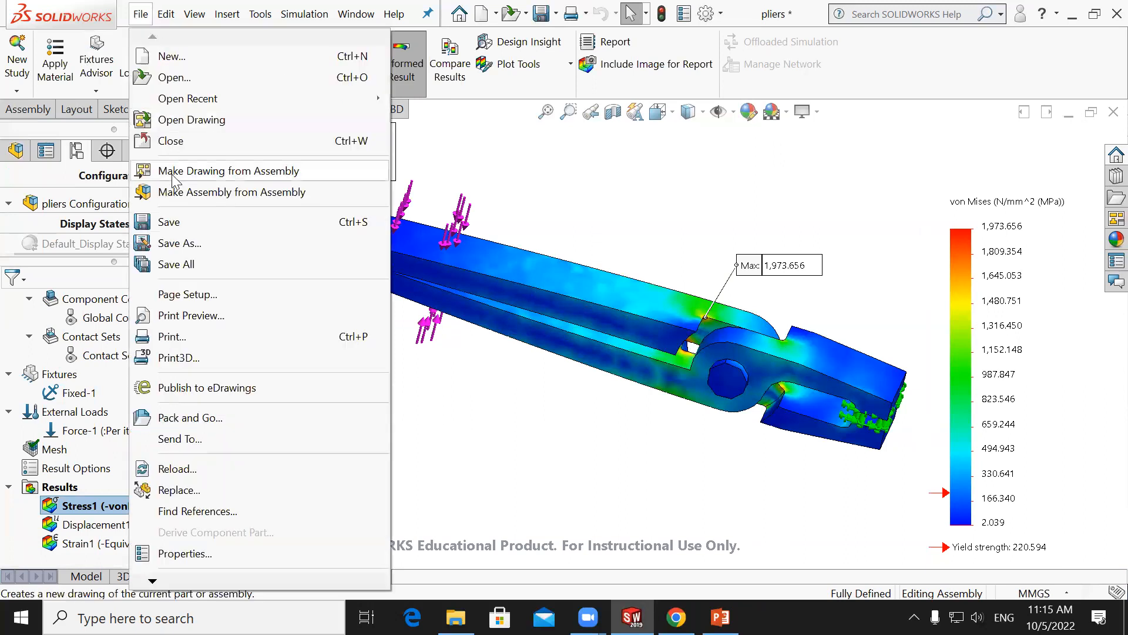
left_click(175, 223)
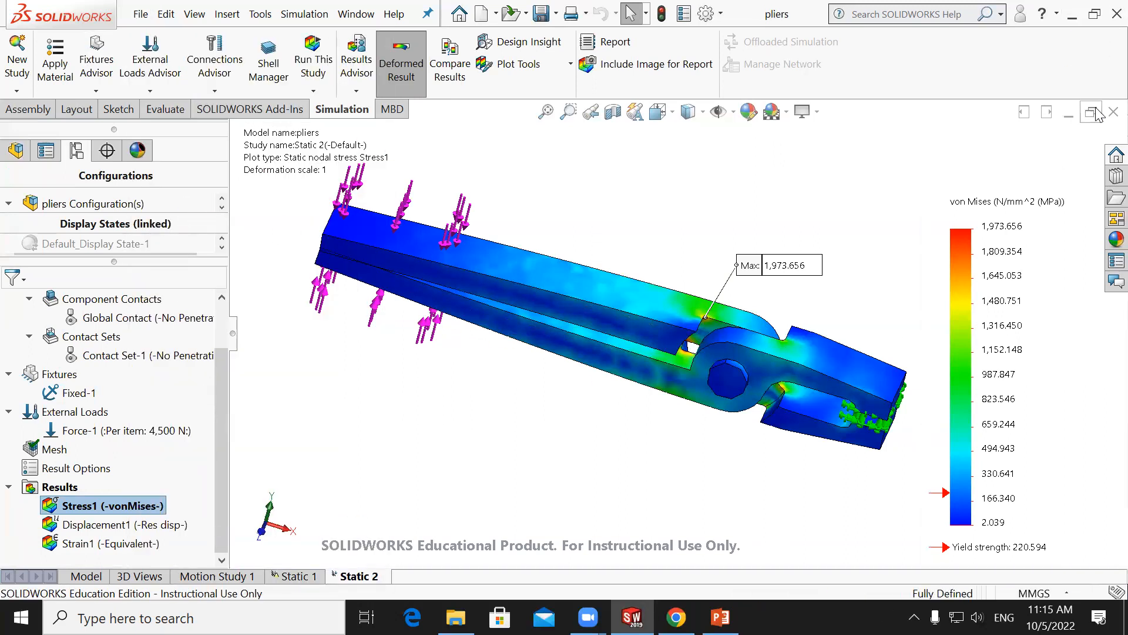
left_click(1114, 112)
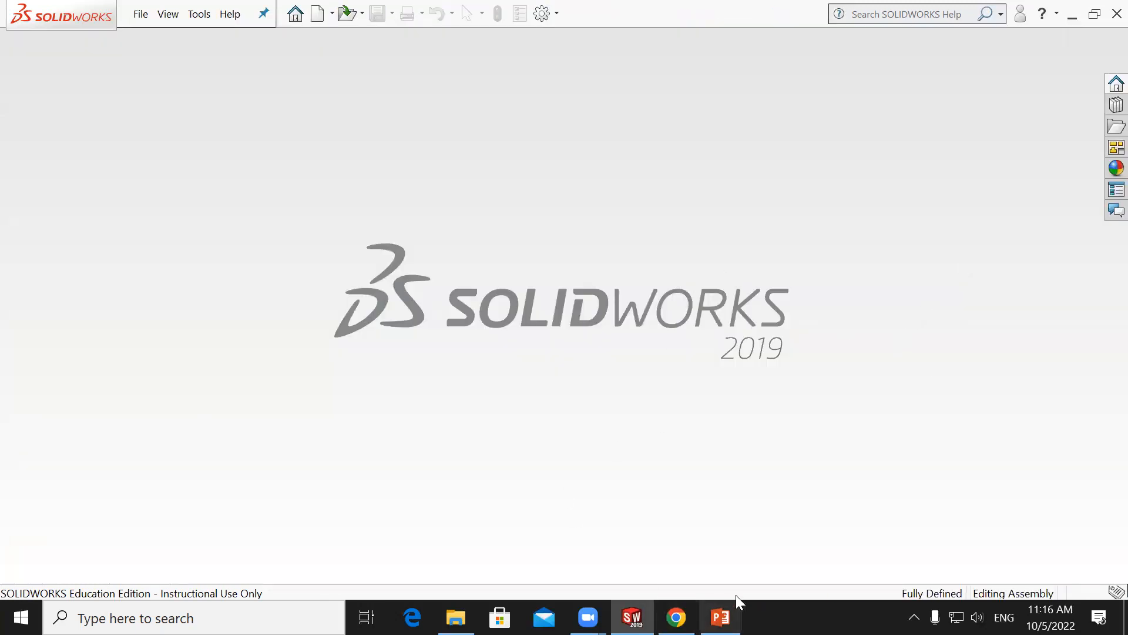
Switch to Chrome and look through the lesson's file list for the TwoRings assembly and its parts.
left_click(676, 617)
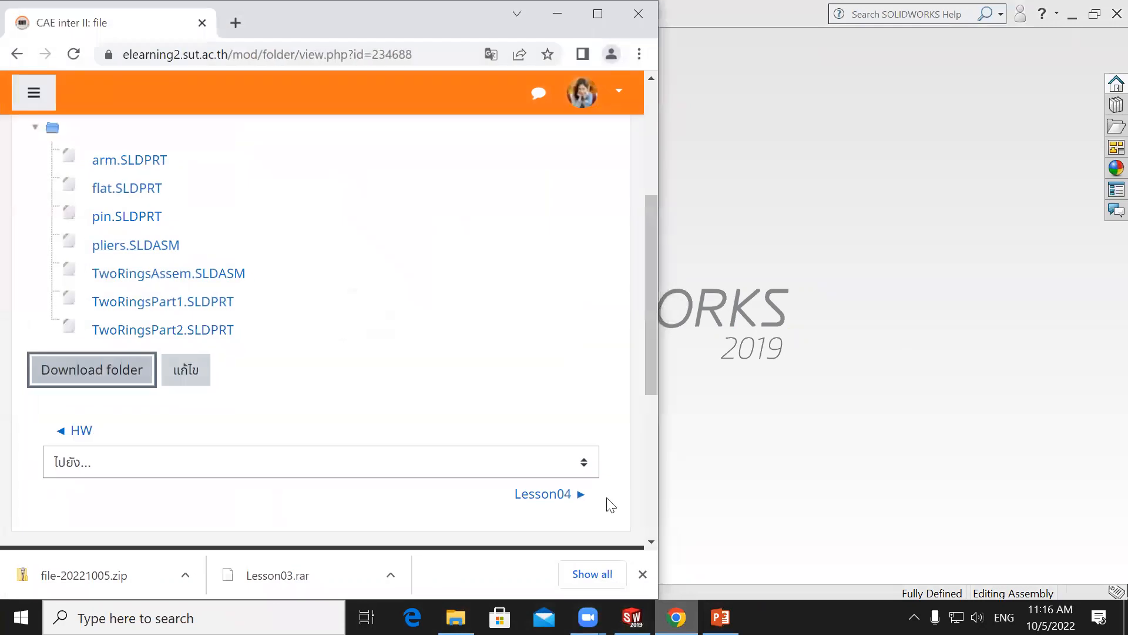
scroll(359, 351, "up", 1)
scroll(359, 351, "up", 1)
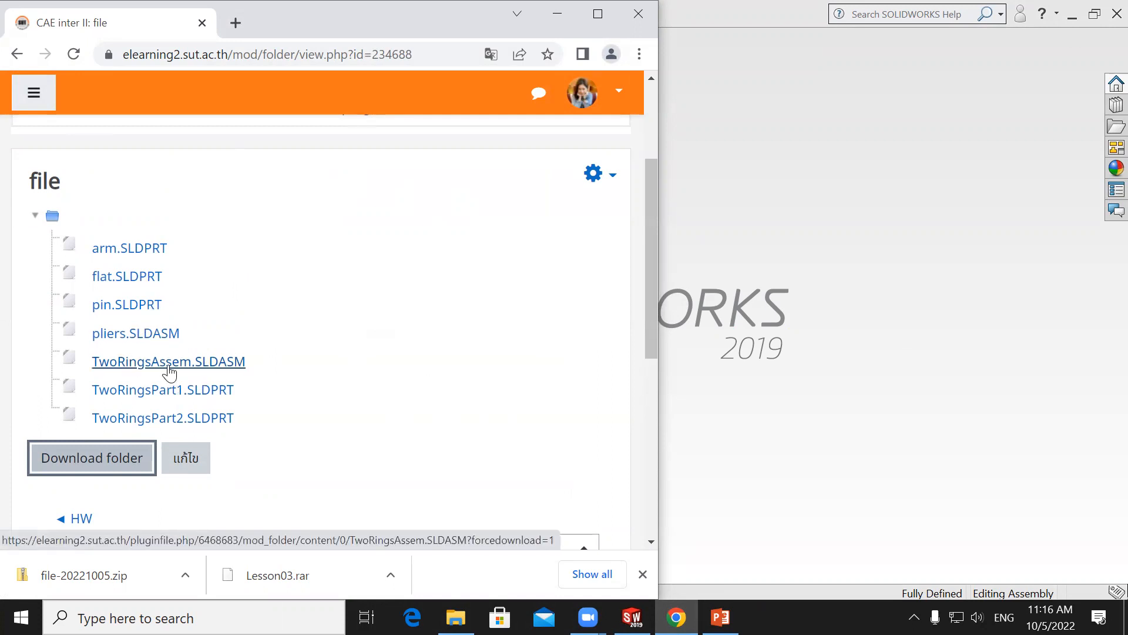
Return to SOLIDWORKS and open the TwoRingsAssem assembly from the Lesson03 folder.
left_click(865, 242)
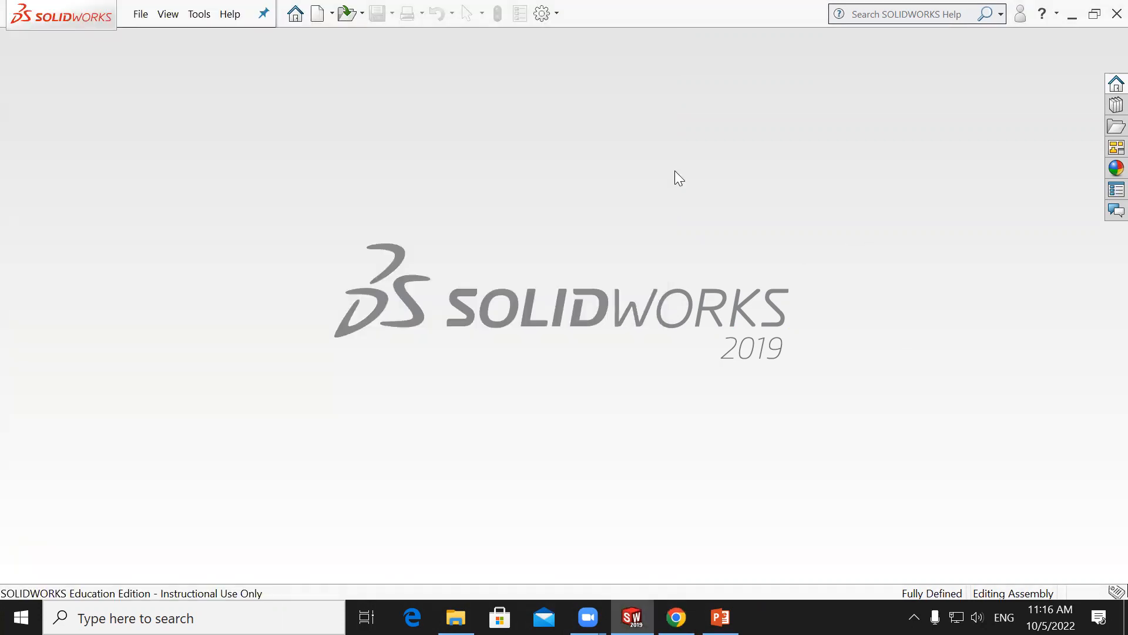
left_click(345, 13)
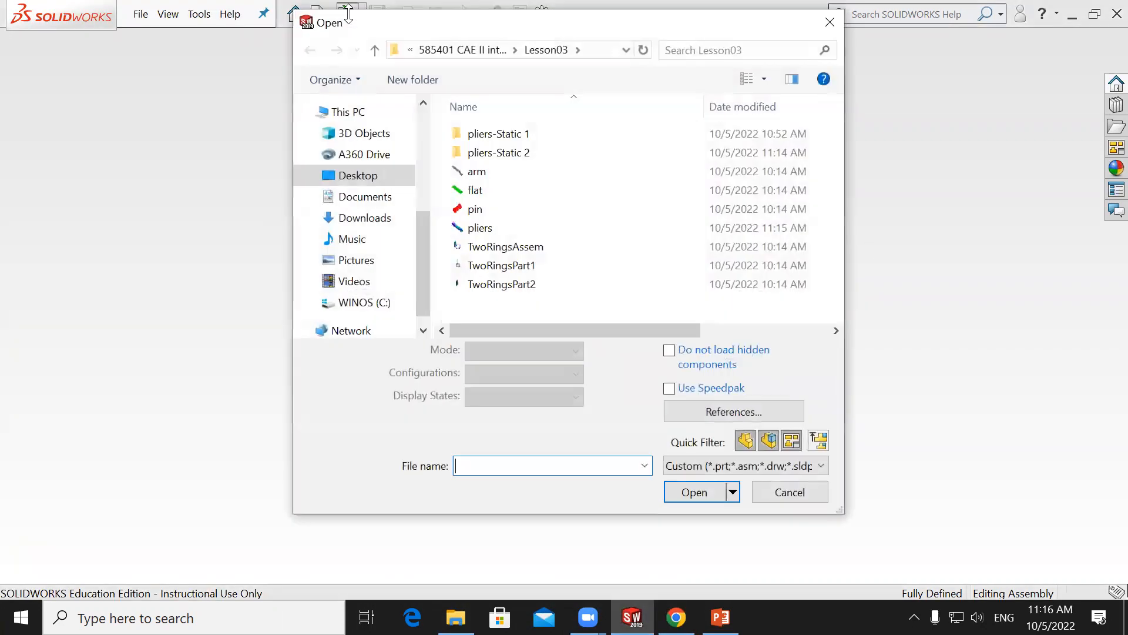
left_click(523, 246)
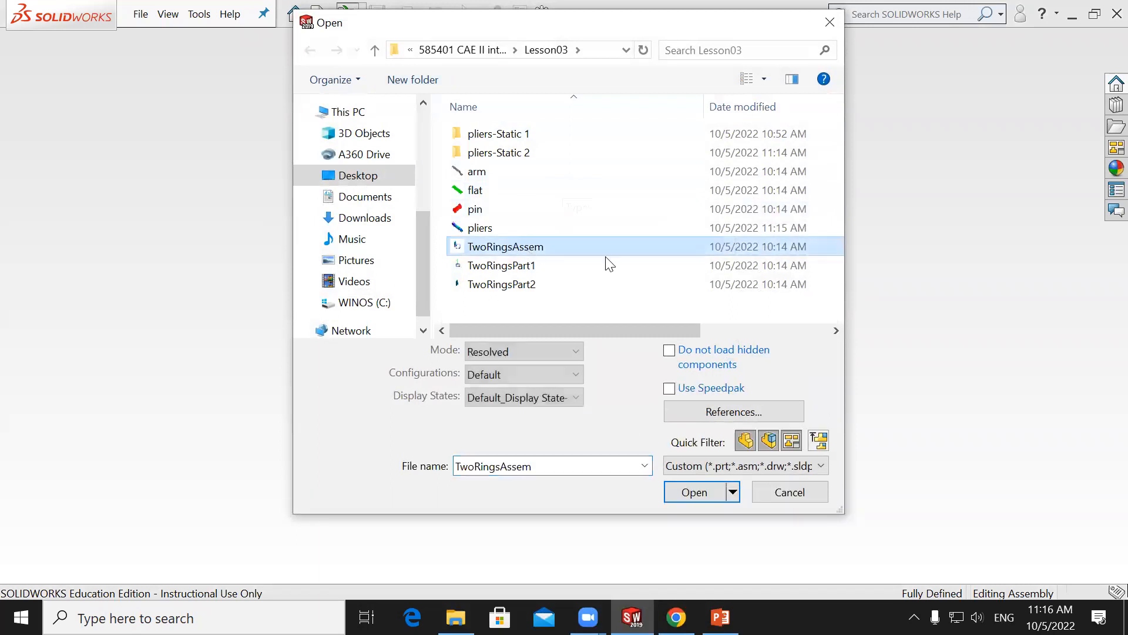
left_click(705, 492)
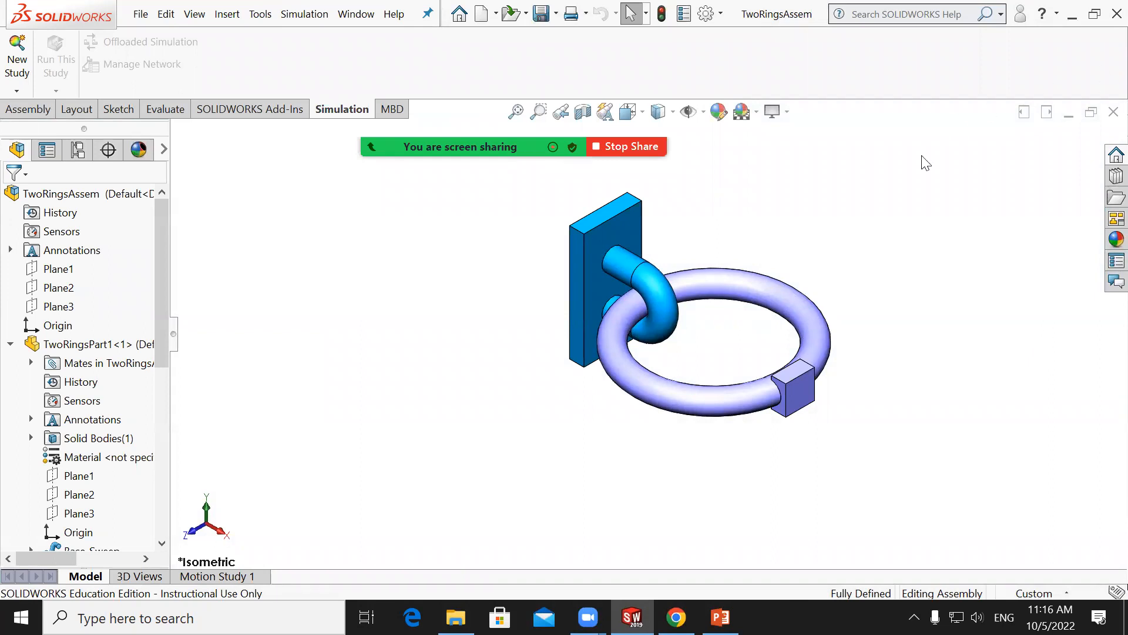
scroll(923, 266, "up", 2)
scroll(934, 289, "down", 2)
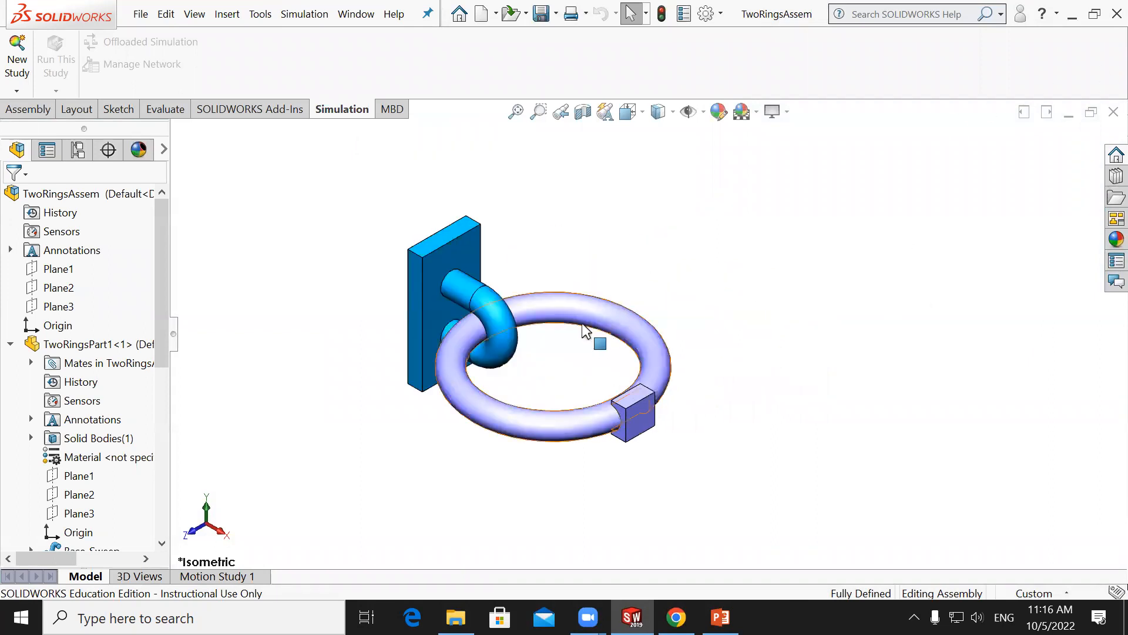
scroll(587, 327, "down", 1)
Switch to Chrome, go to the Lesson 3: Pliers section of the course and make its hidden Post-Test visible.
left_click(676, 617)
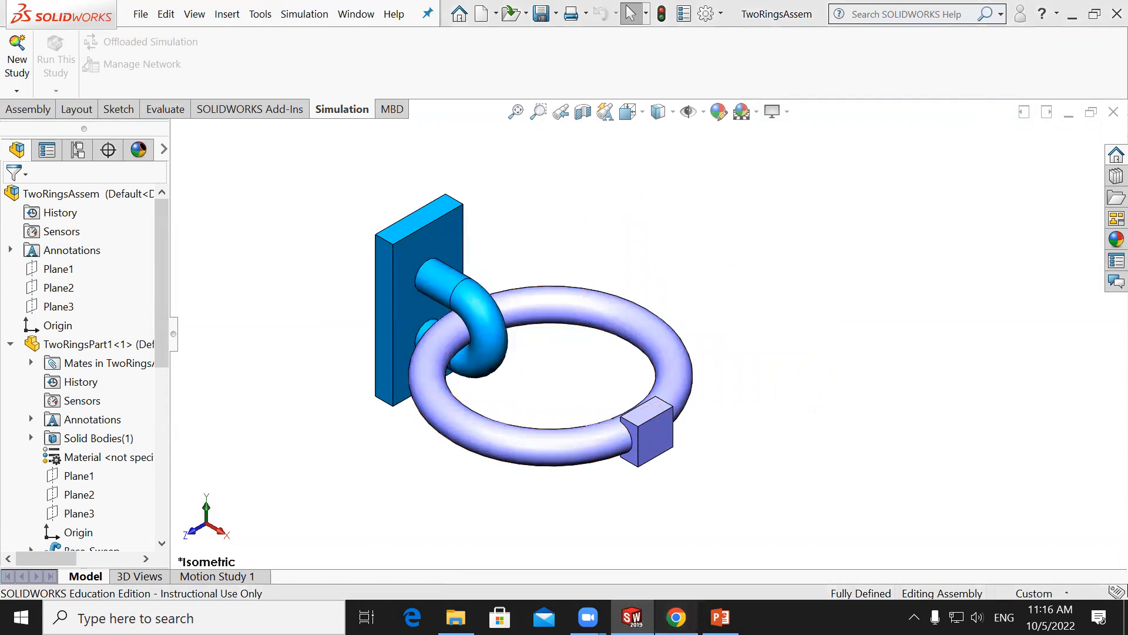
scroll(365, 390, "up", 3)
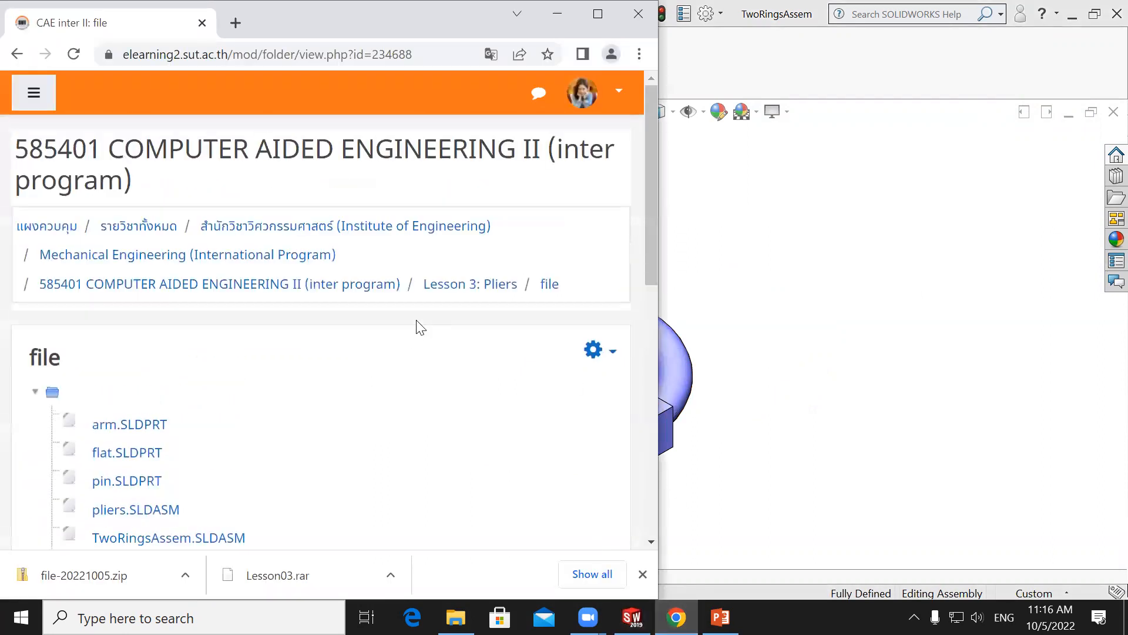
left_click(470, 286)
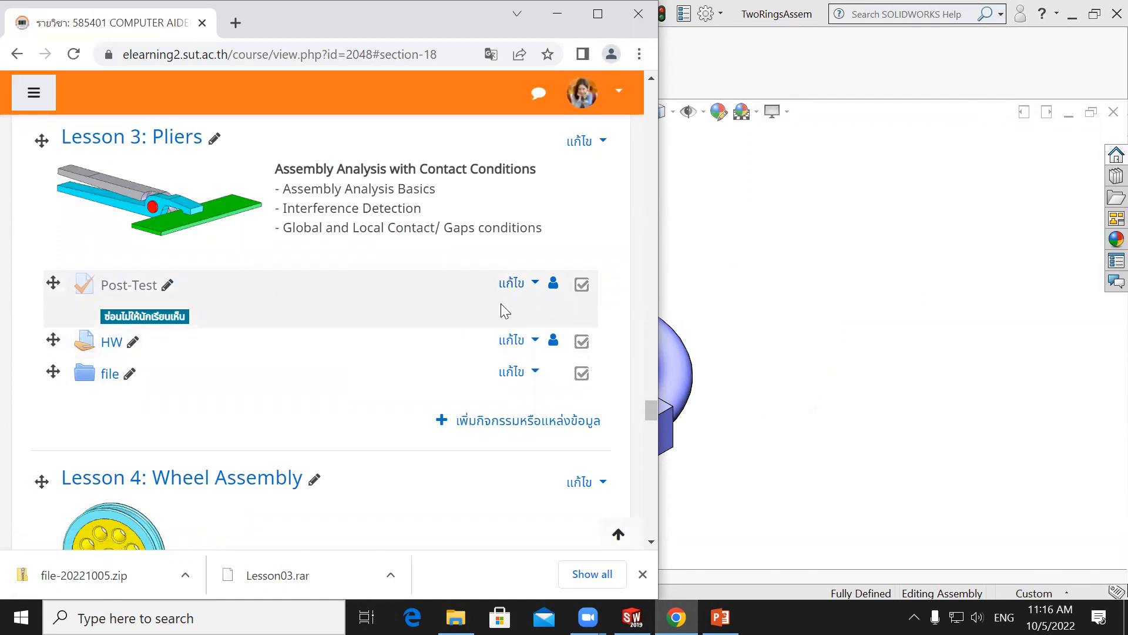
left_click(513, 283)
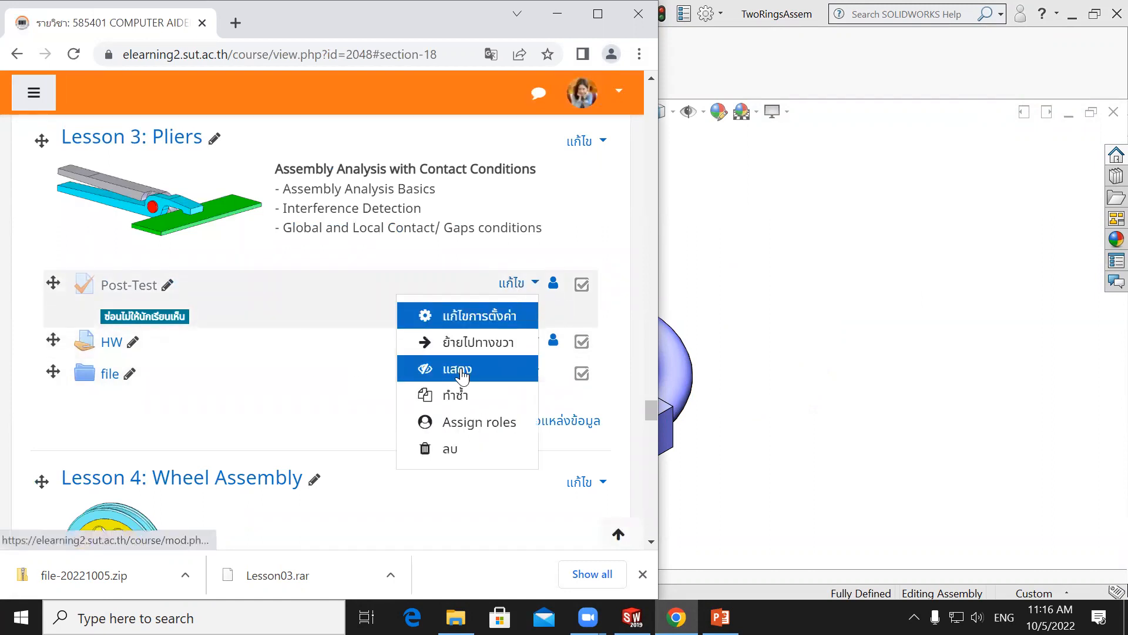
left_click(449, 368)
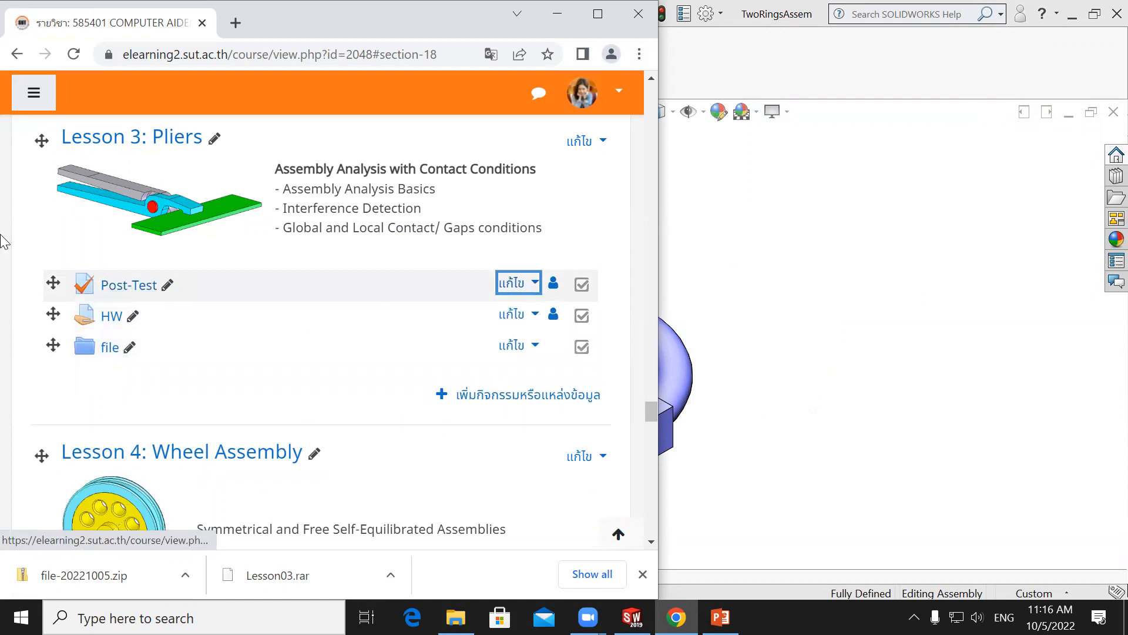
Open the Post-Test in a maximized window and examine the two-rings problem's pressure load, restraints and contact description.
left_click(131, 286)
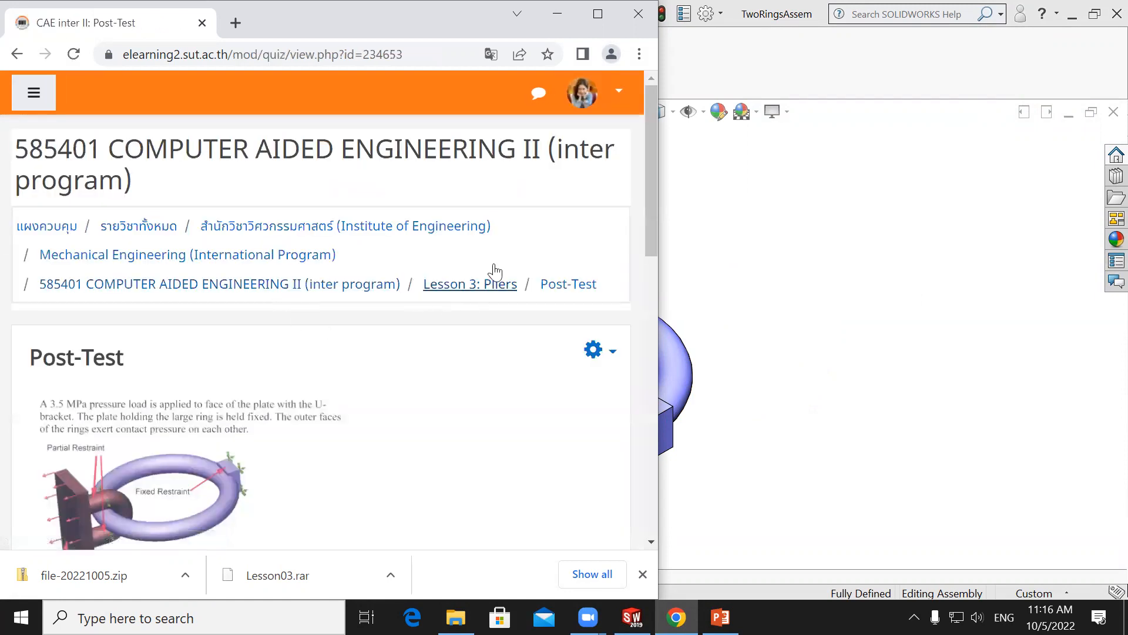
left_click(598, 13)
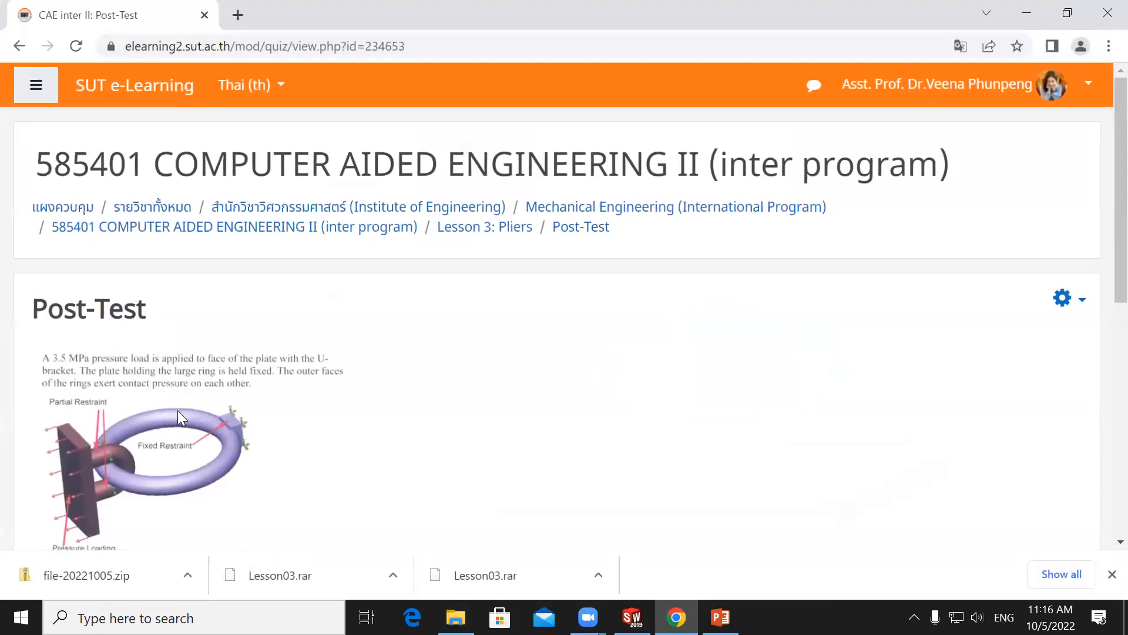
scroll(179, 405, "down", 1)
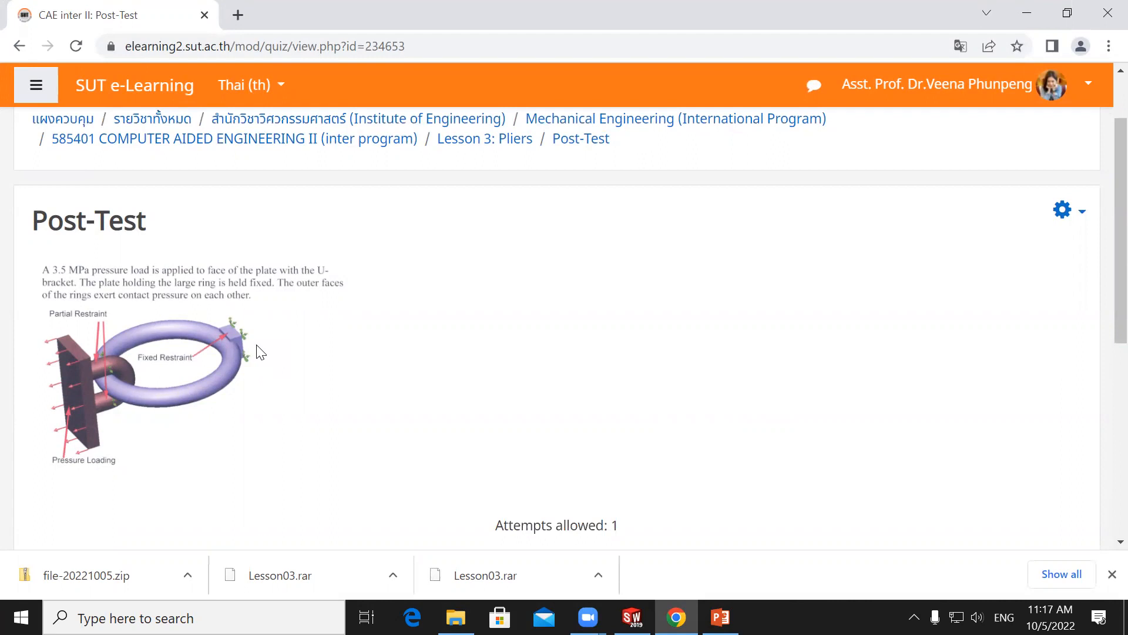
scroll(41, 428, "up", 1)
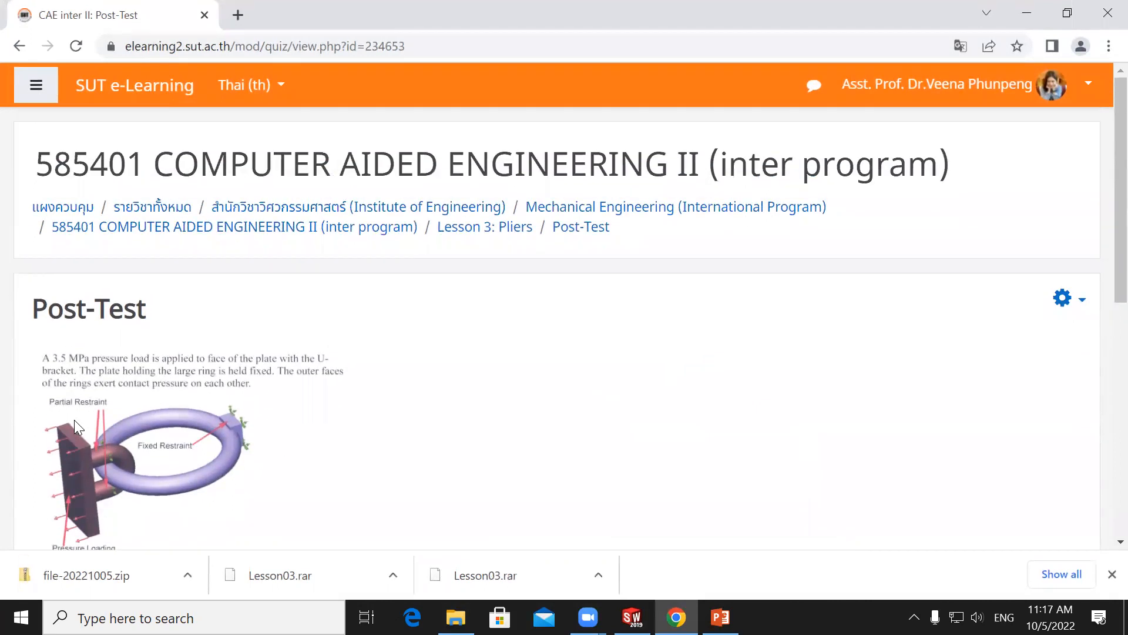
scroll(74, 420, "down", 2)
scroll(86, 354, "up", 3, "ctrl")
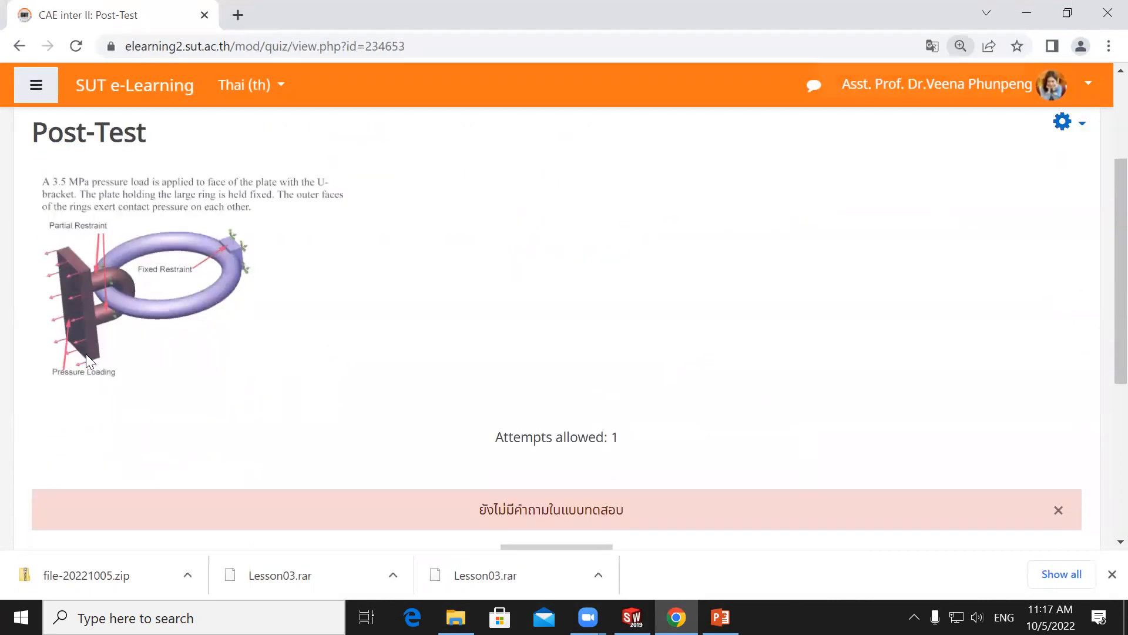
Switch to PowerPoint, find the Exercise 7: Two Ring Assembly slide and show it full screen.
left_click(720, 617)
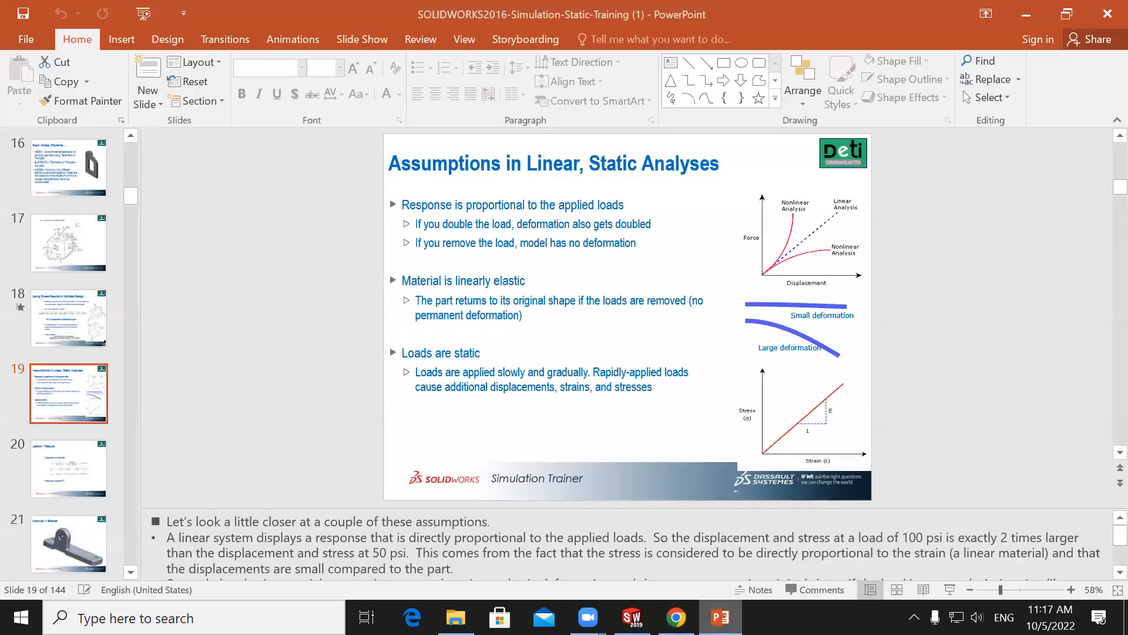
scroll(127, 280, "down", 3)
left_click_drag(131, 212, 130, 283)
left_click(60, 369)
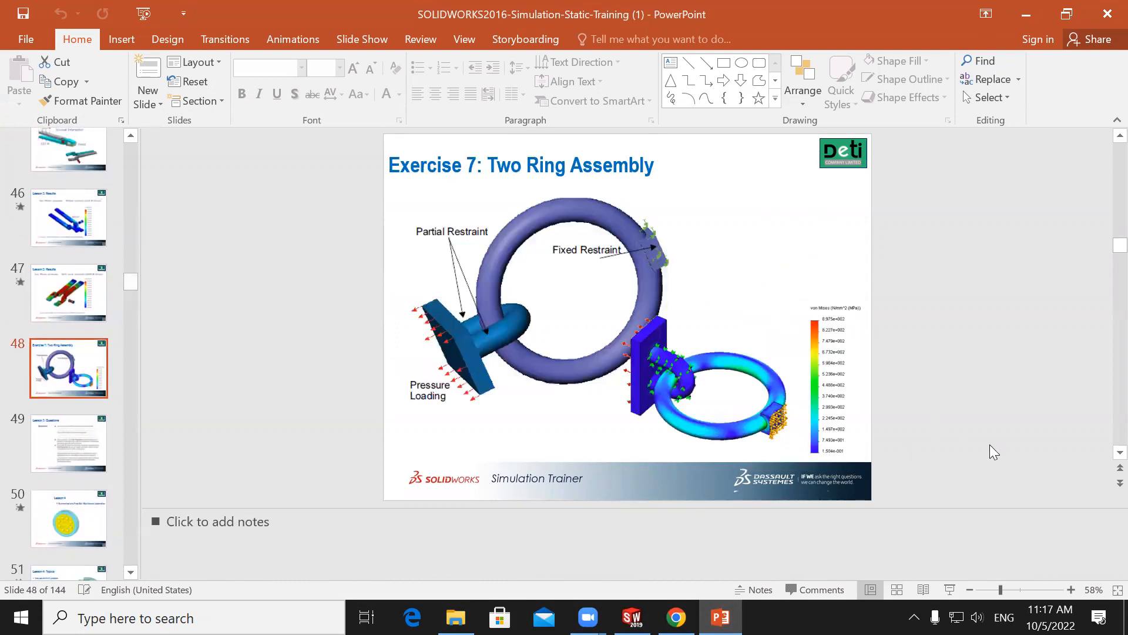
left_click(950, 590)
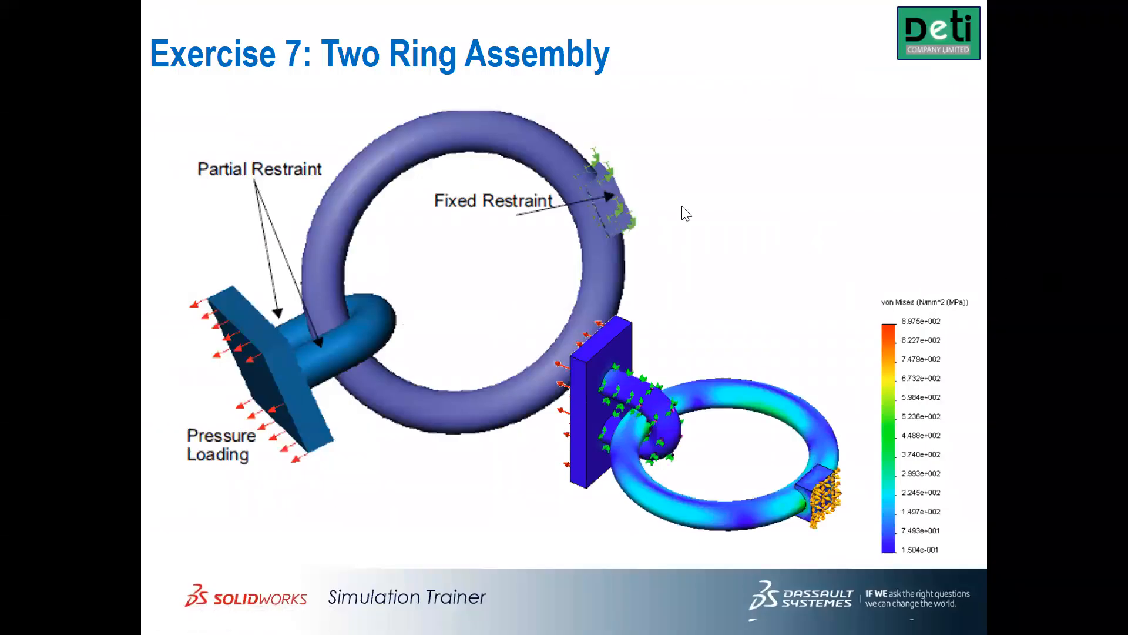
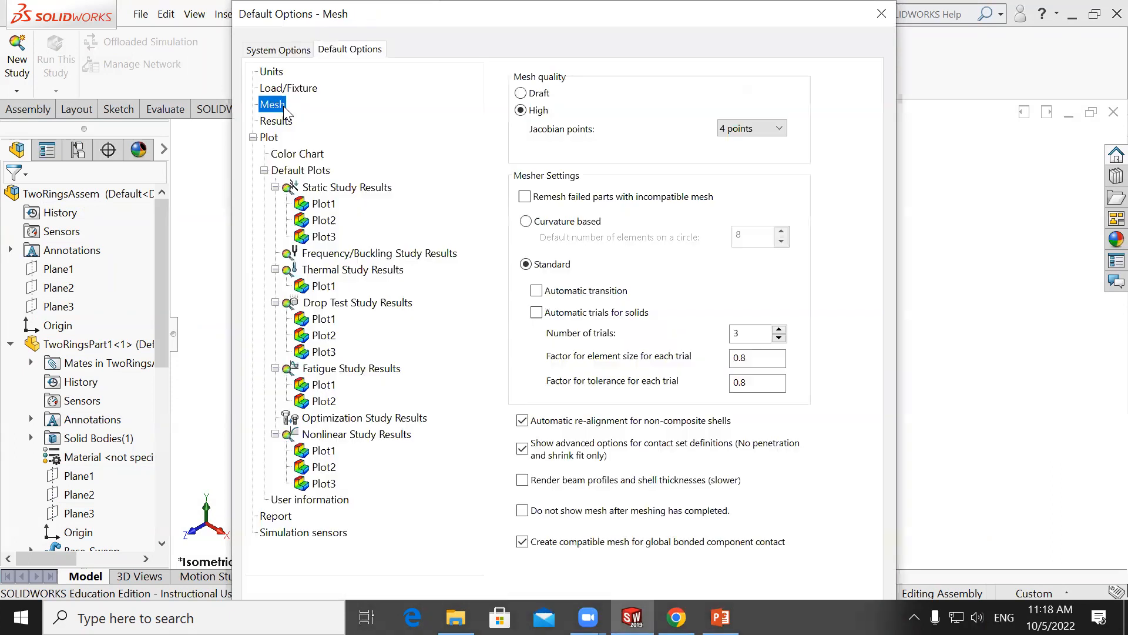
Set the default color chart number format to Floating, review the default units, mesh and results settings, and accept the options.
left_click(282, 124)
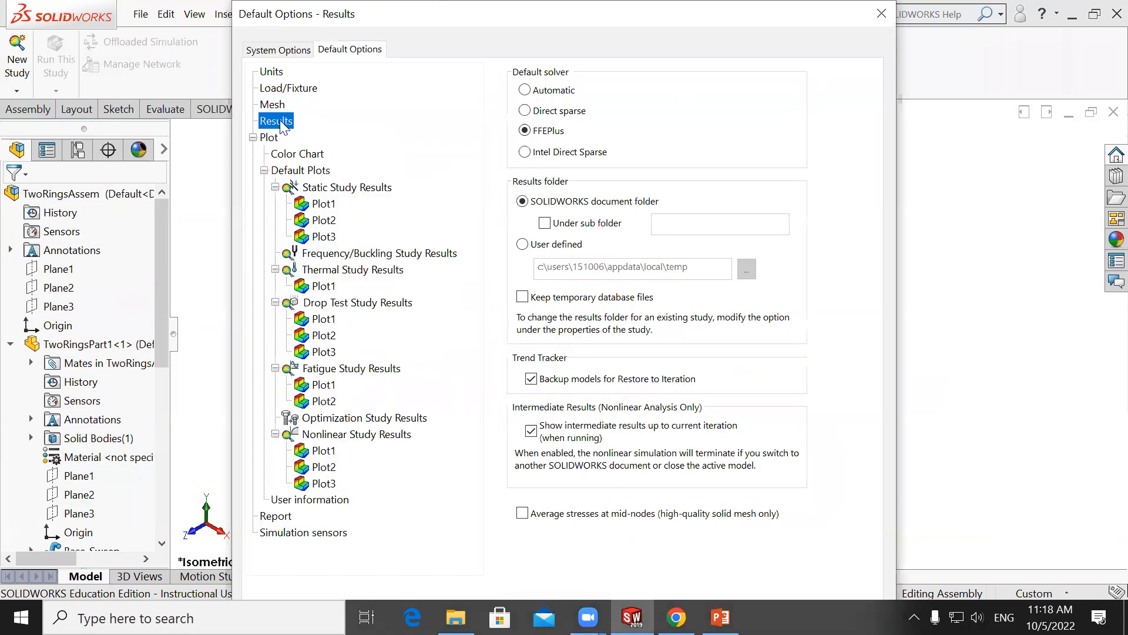
left_click(276, 152)
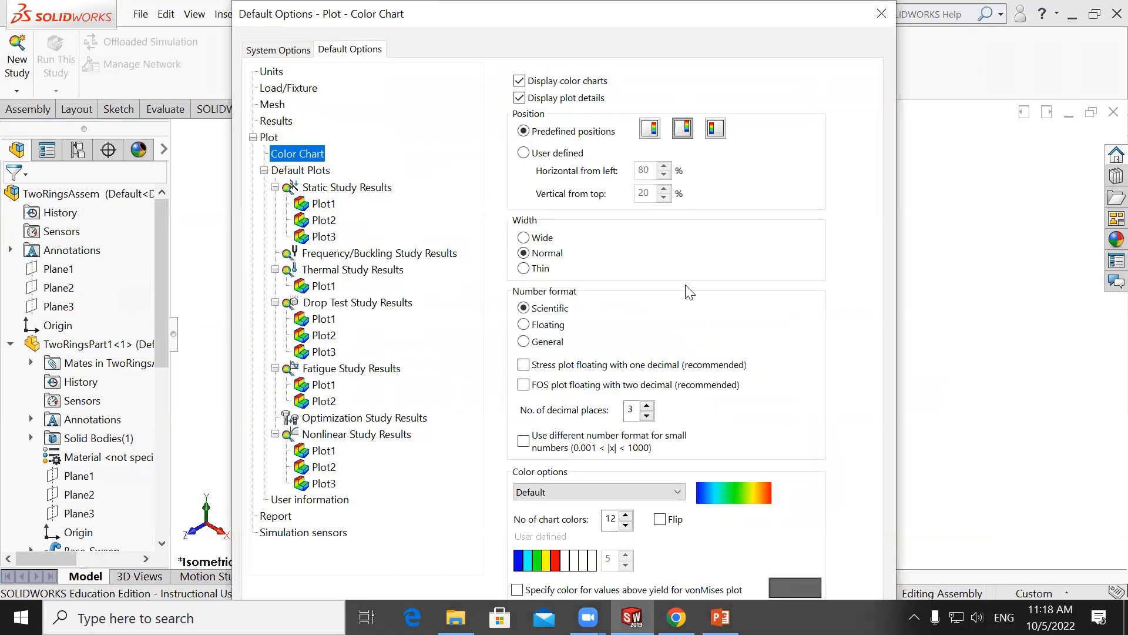
left_click(522, 327)
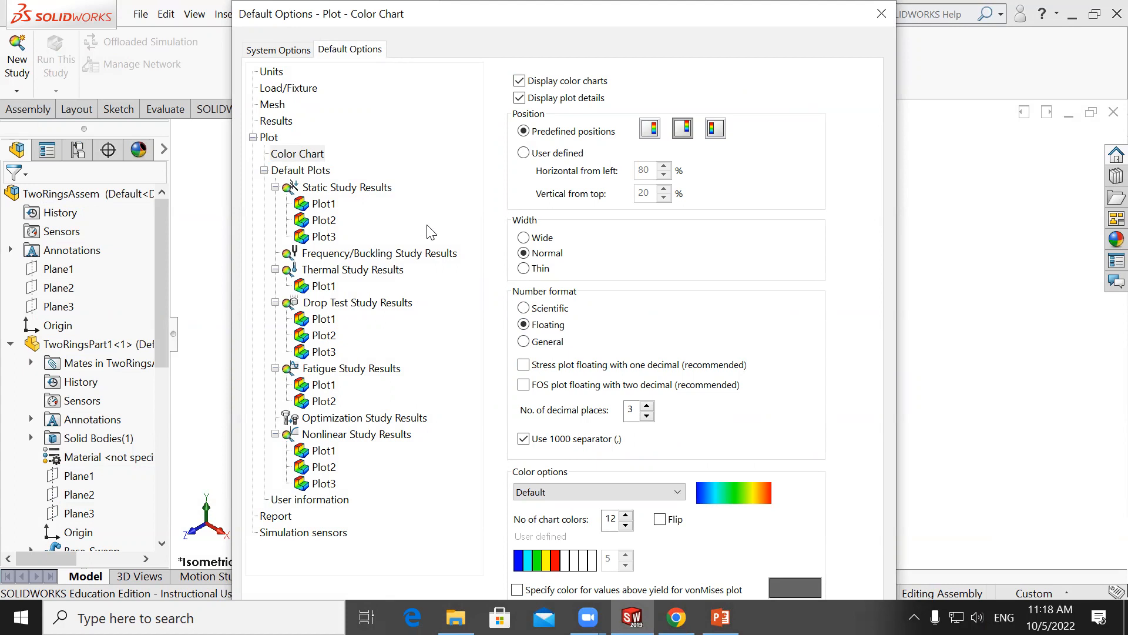
left_click(271, 73)
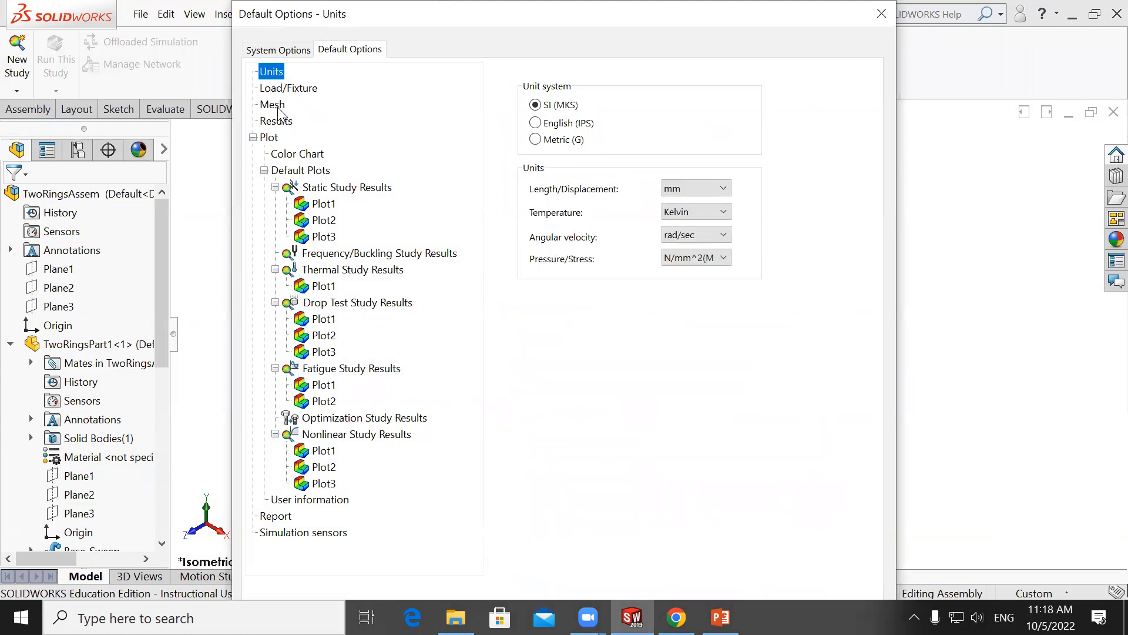
left_click(278, 107)
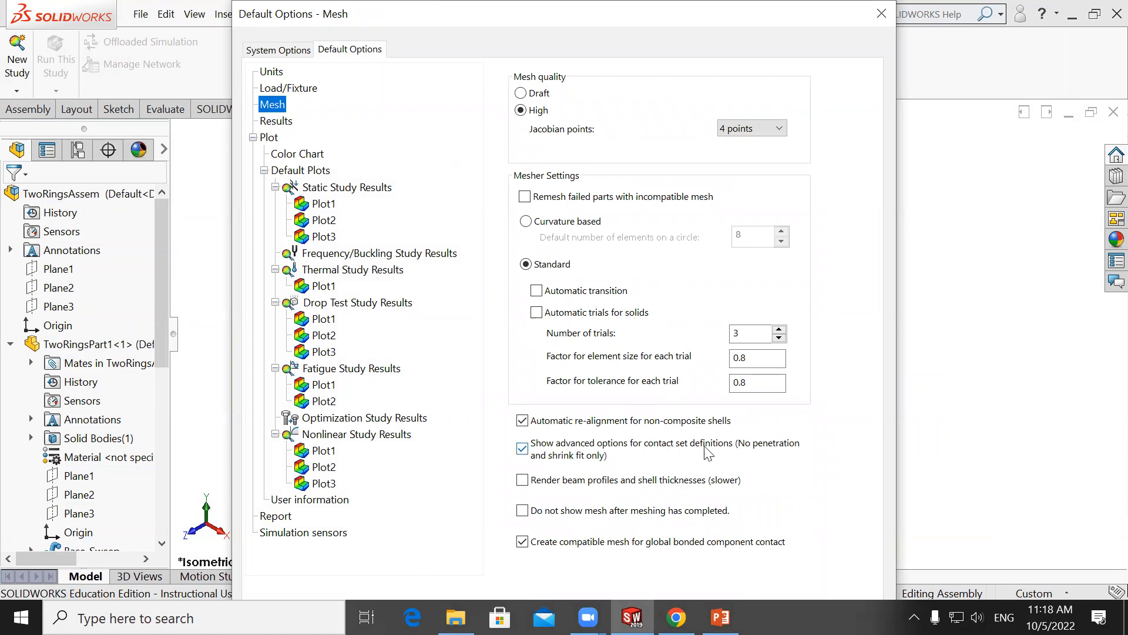
left_click(289, 155)
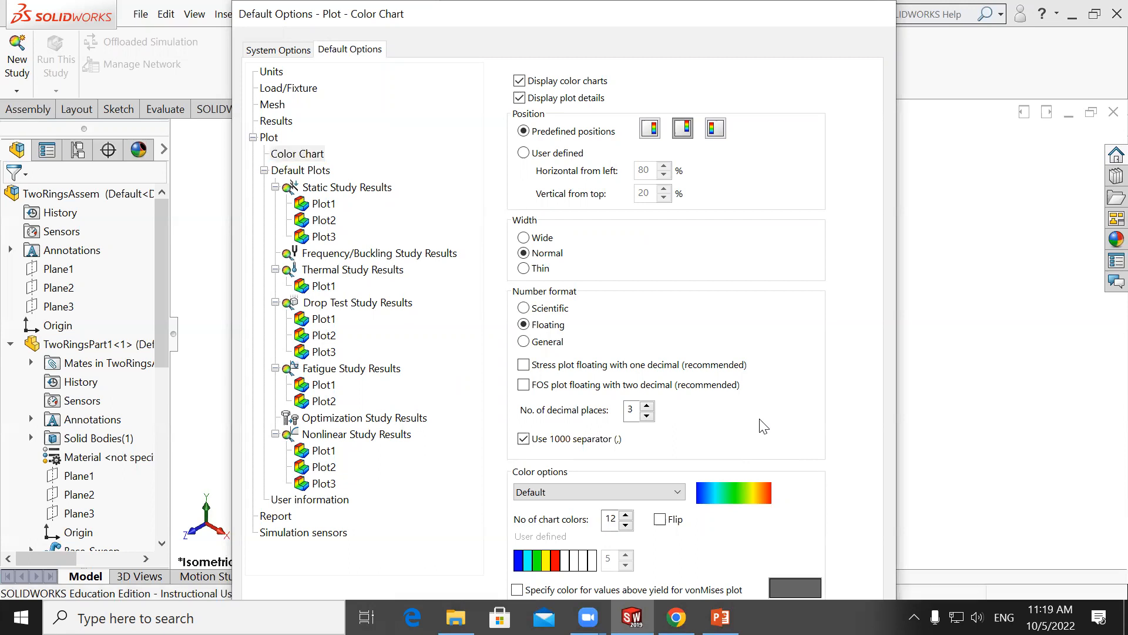
key("Return")
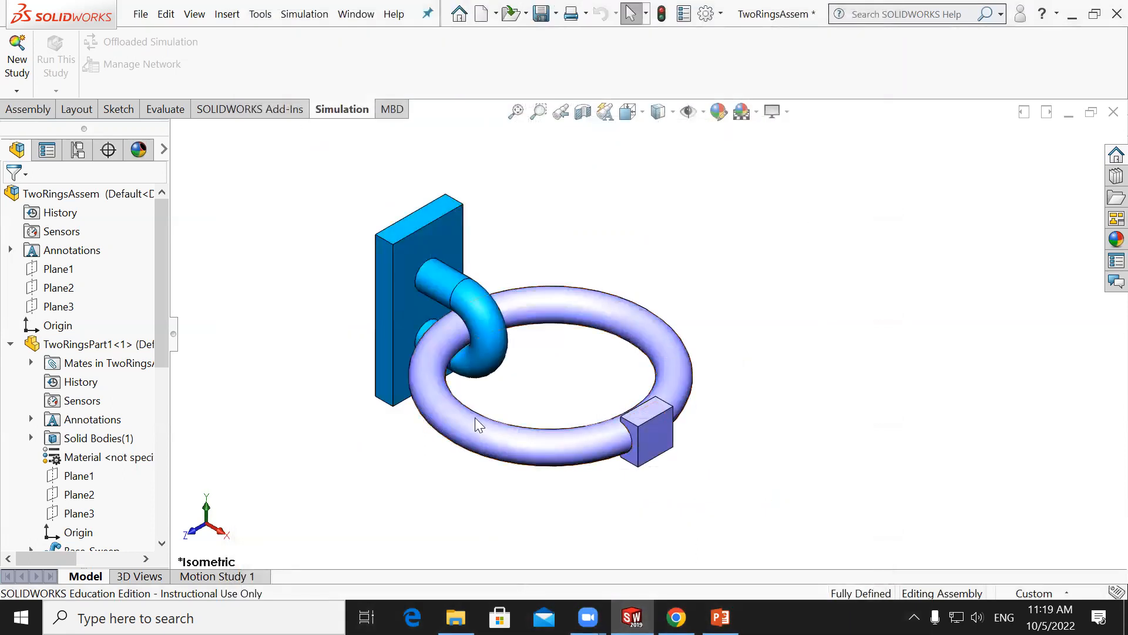
Widen the feature tree, check the assembly's configurations and collapse both TwoRings parts.
left_click(151, 344)
left_click_drag(168, 243, 225, 250)
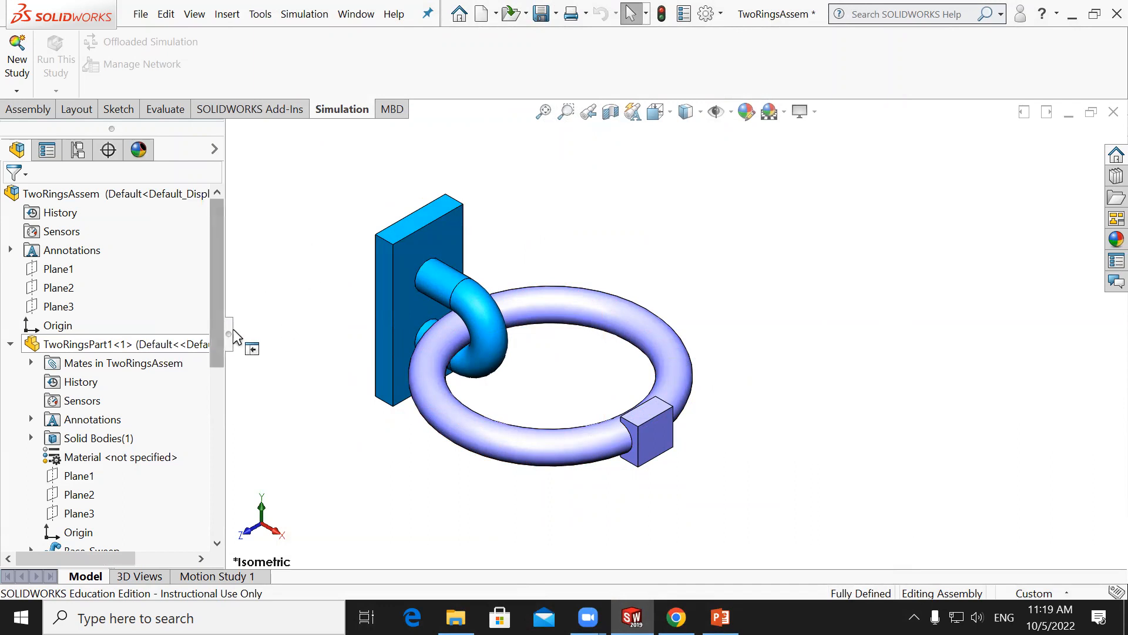
left_click(77, 150)
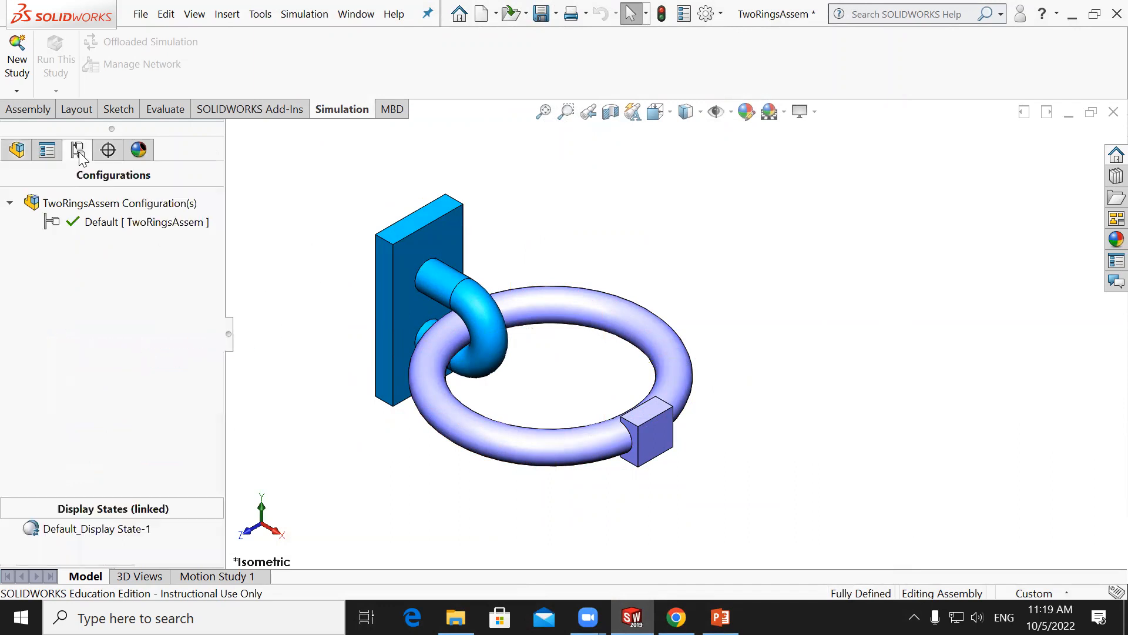
left_click(18, 151)
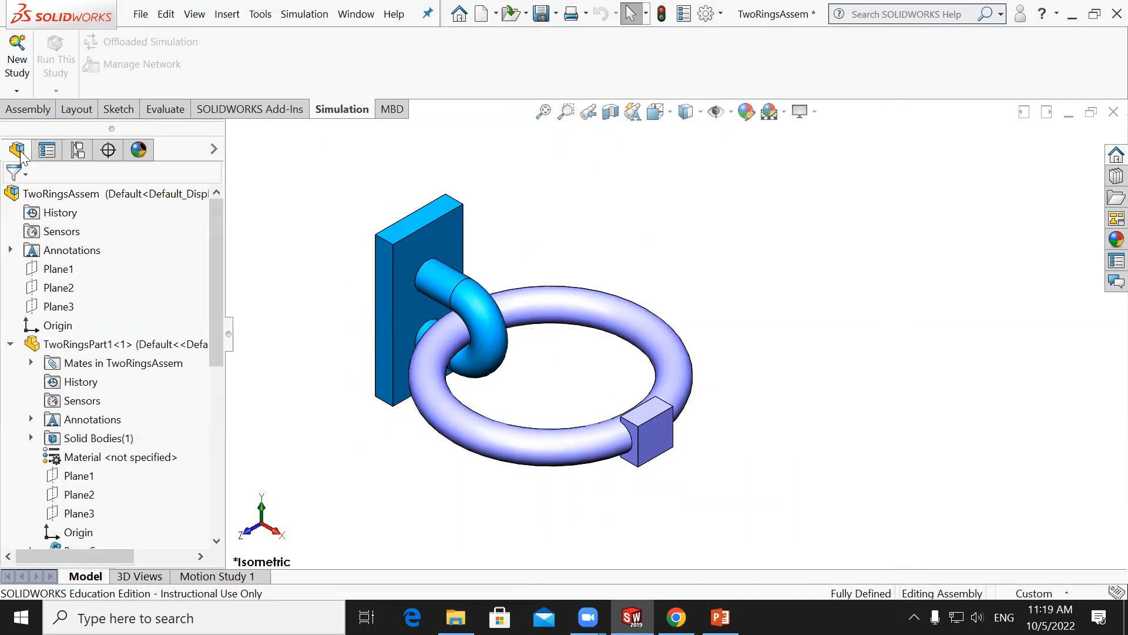
left_click(11, 345)
left_click(10, 363)
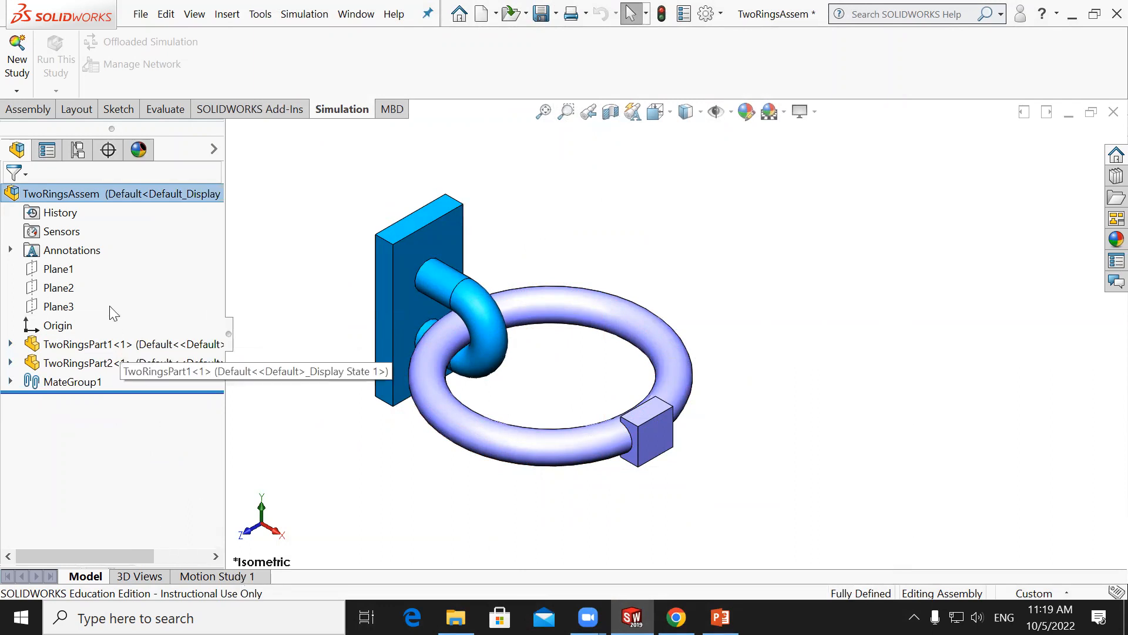
Create a static study named Static 1 and apply AISI 1020 steel to all parts.
left_click(23, 63)
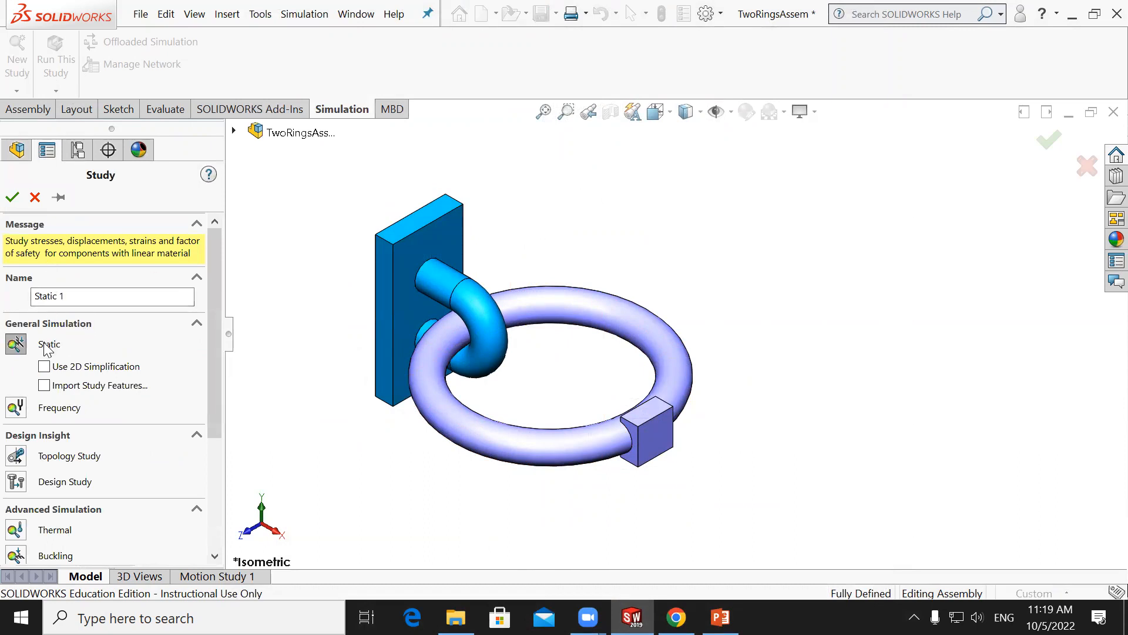
left_click(13, 197)
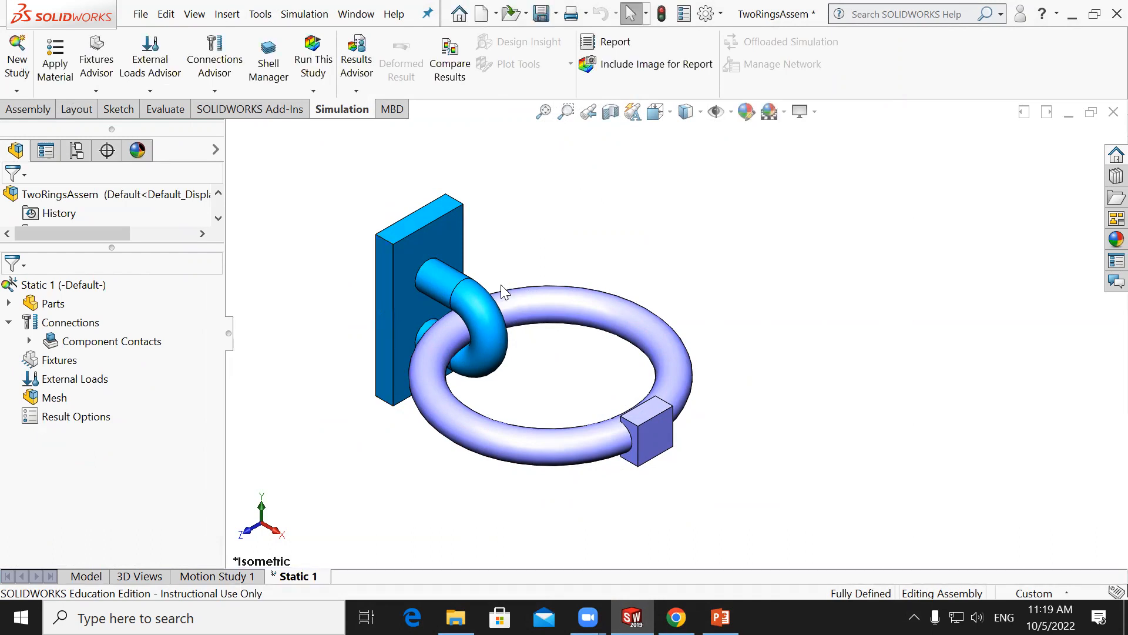
right_click(67, 304)
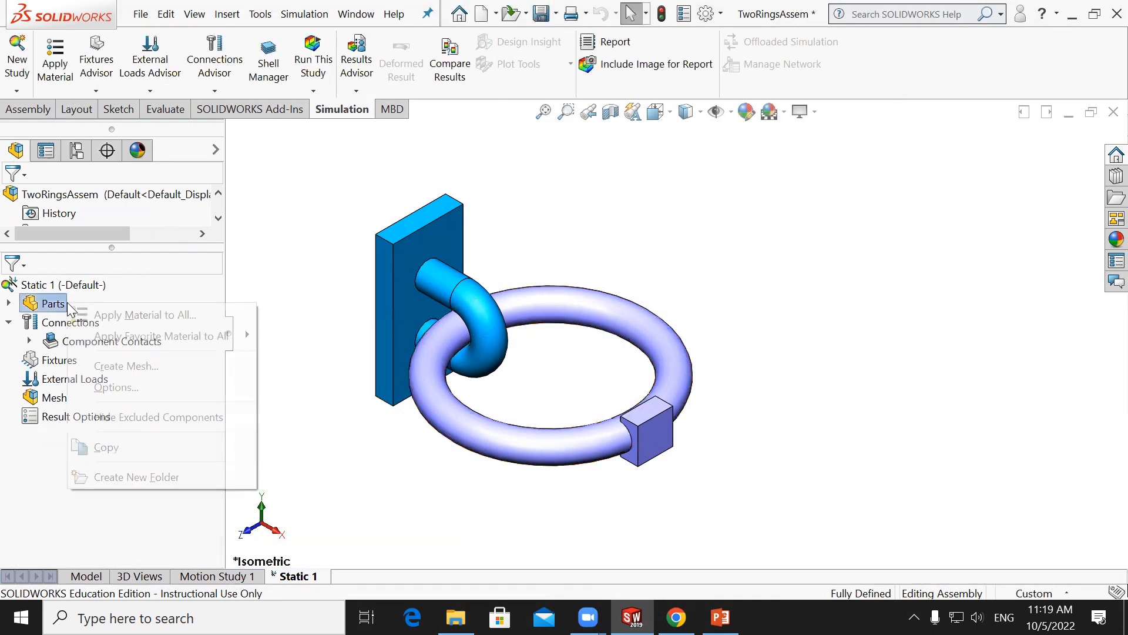
left_click(98, 316)
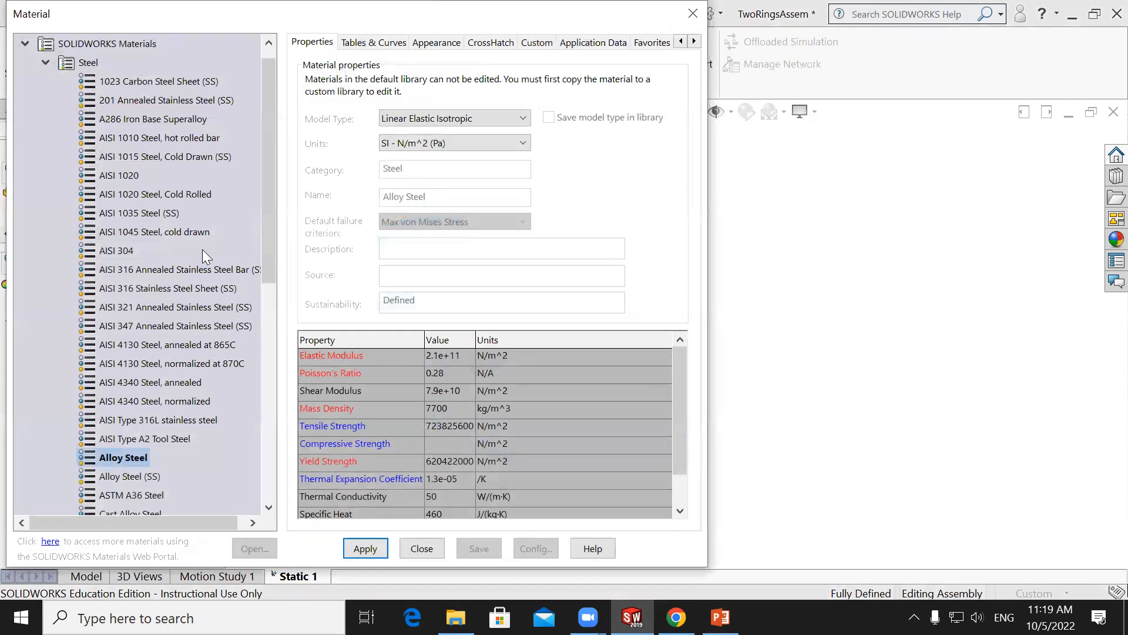
left_click(127, 176)
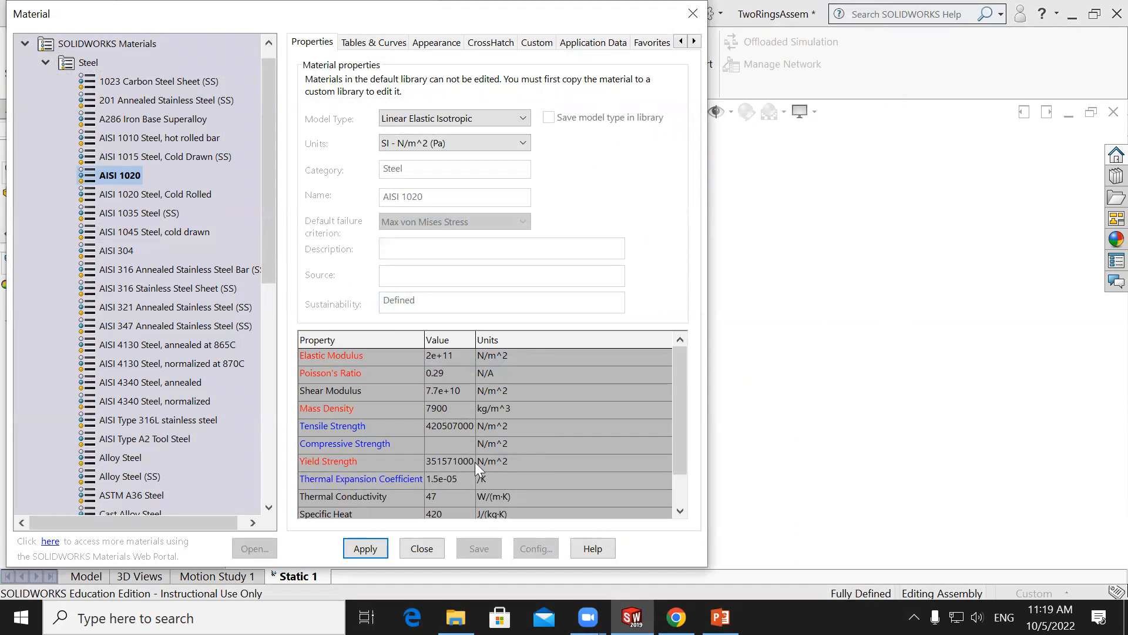
left_click(376, 550)
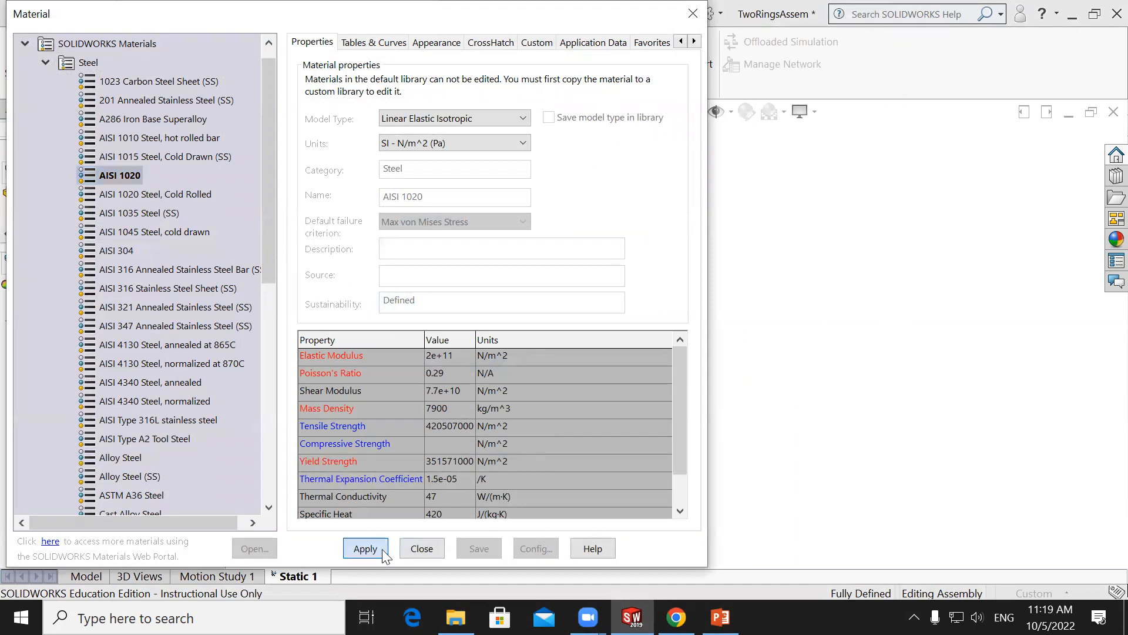
left_click(425, 548)
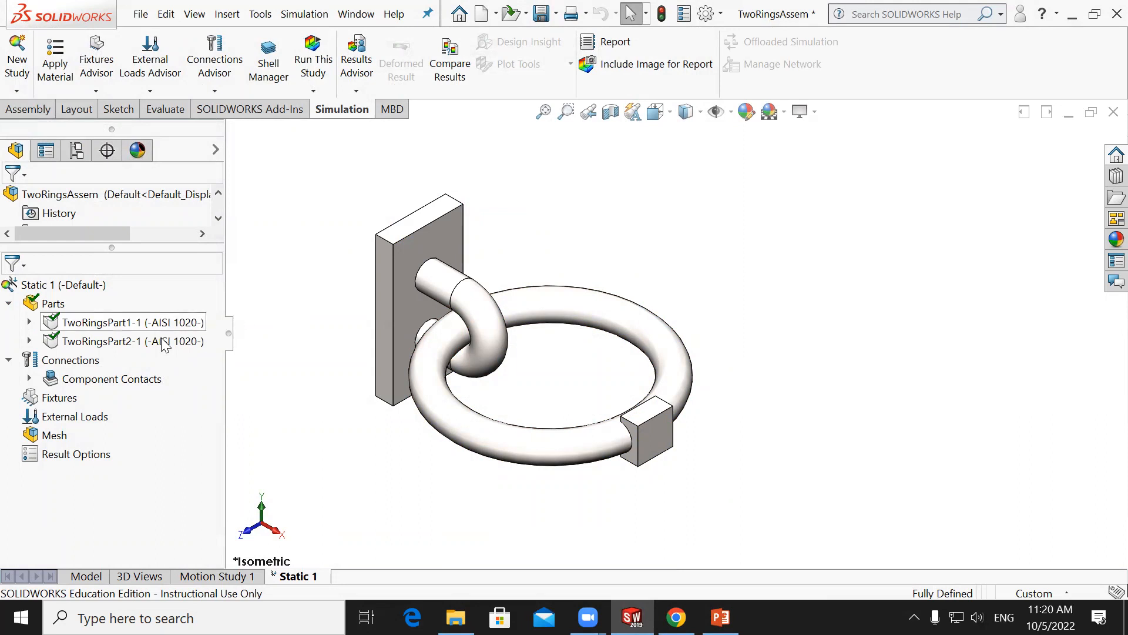
Add a Fixed Geometry restraint to the outer face of the block on the large ring.
right_click(58, 397)
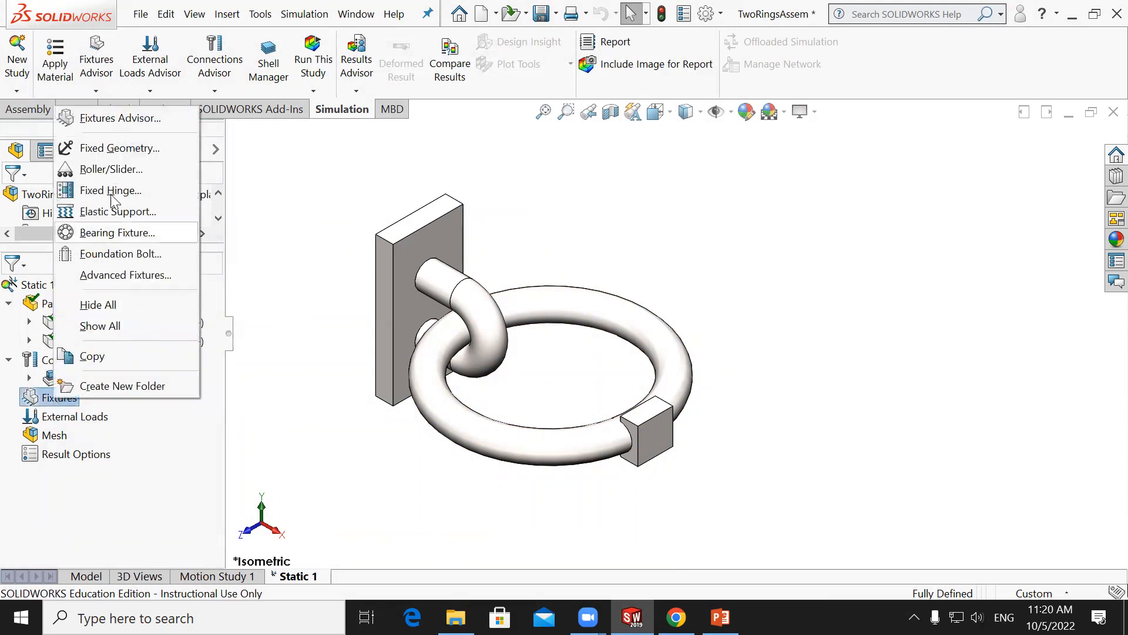
left_click(117, 148)
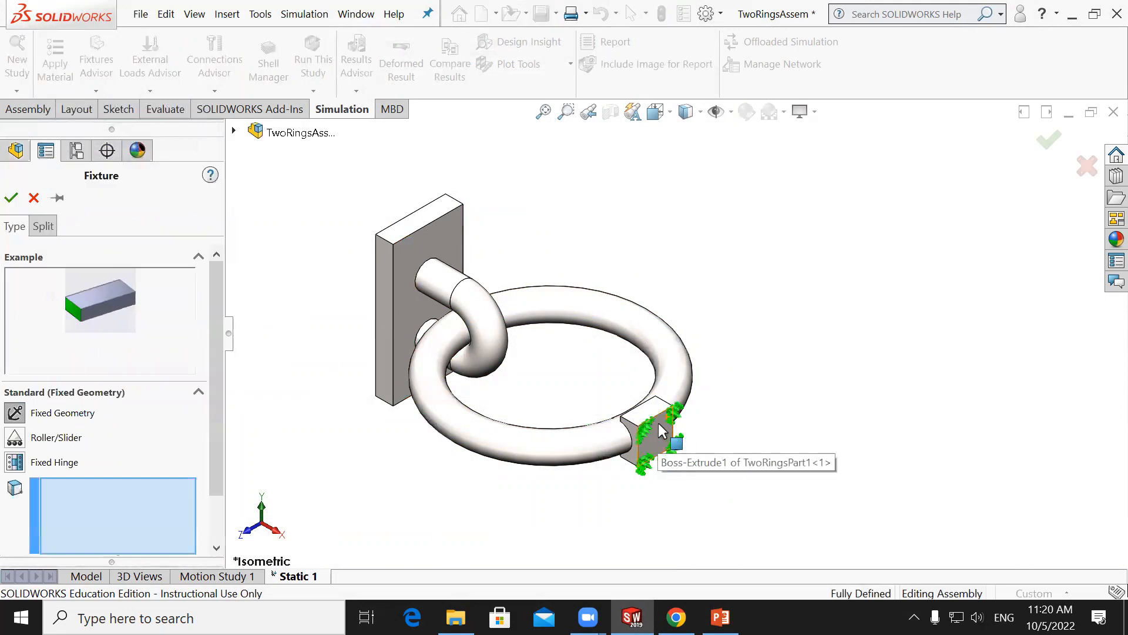
left_click(656, 440)
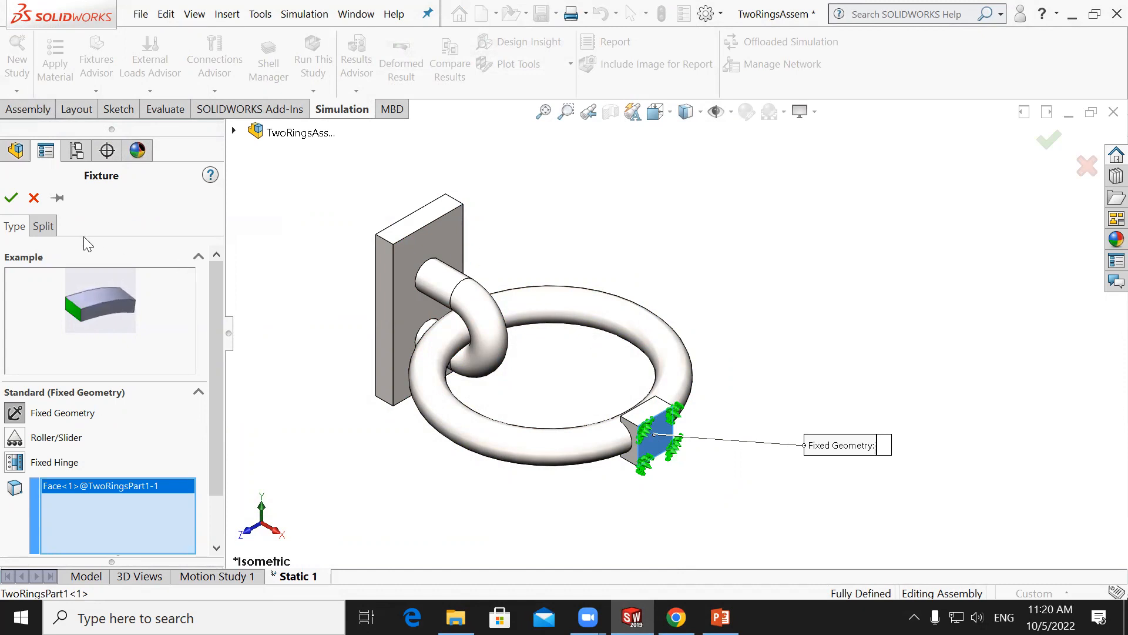
left_click(11, 198)
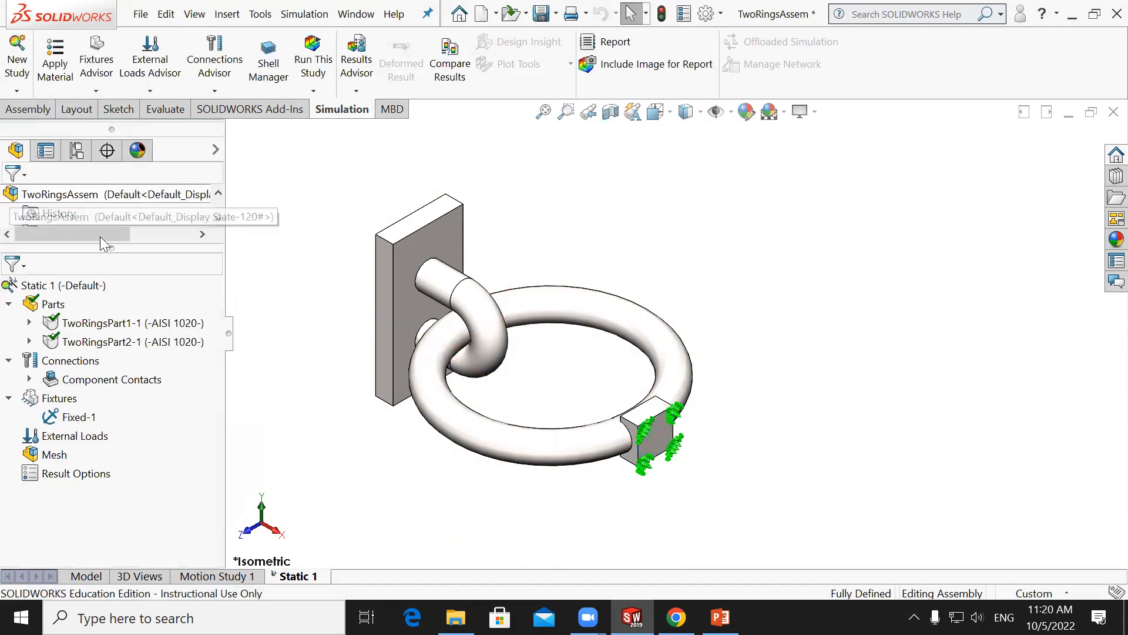
Start an advanced Use Reference Geometry fixture and select the four narrow side faces of the U-bracket's plate.
right_click(69, 400)
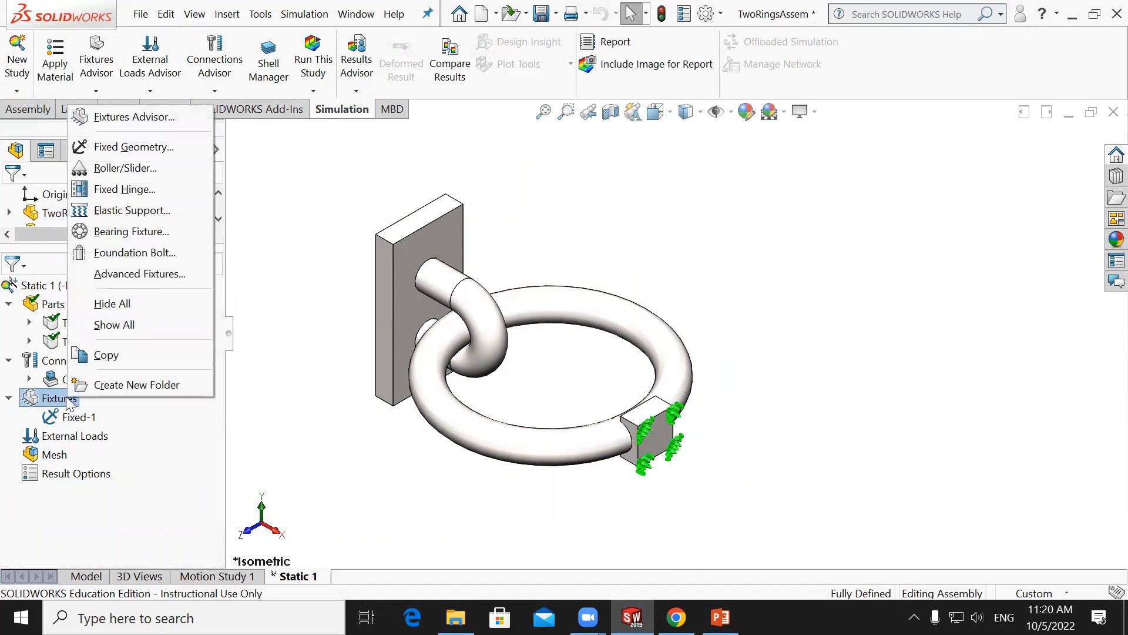
left_click(139, 275)
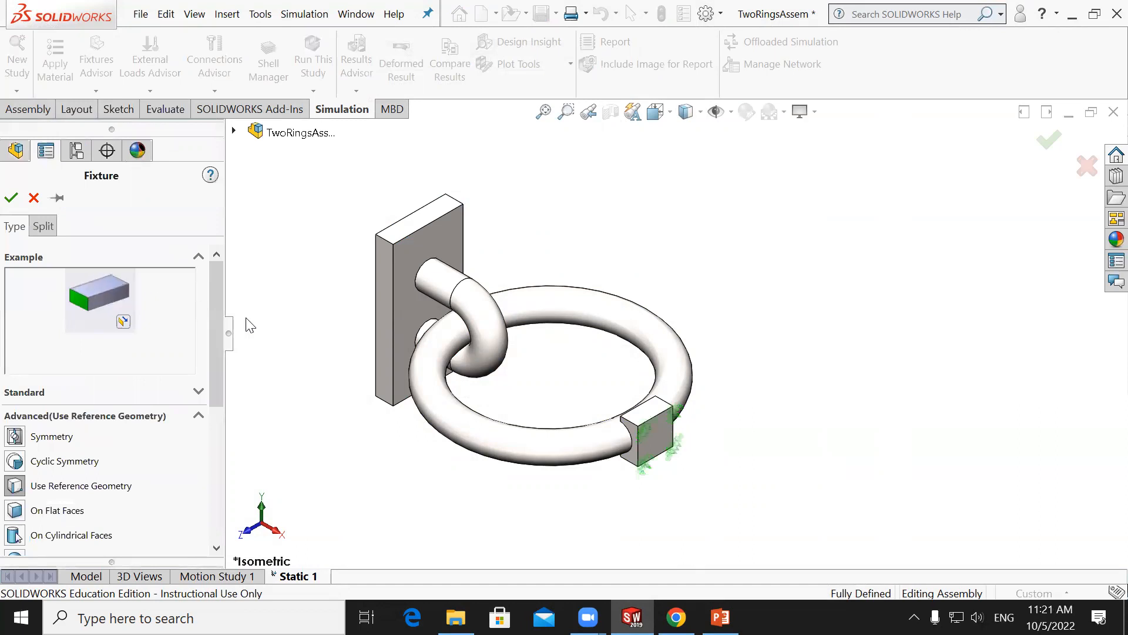
scroll(174, 439, "down", 3)
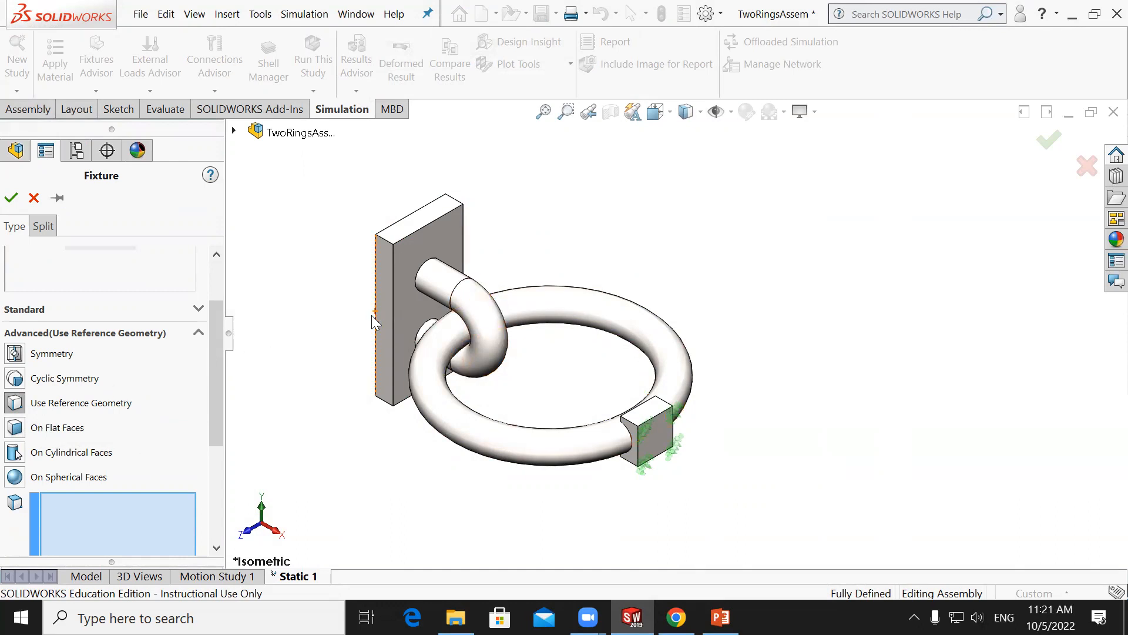
left_click(389, 316)
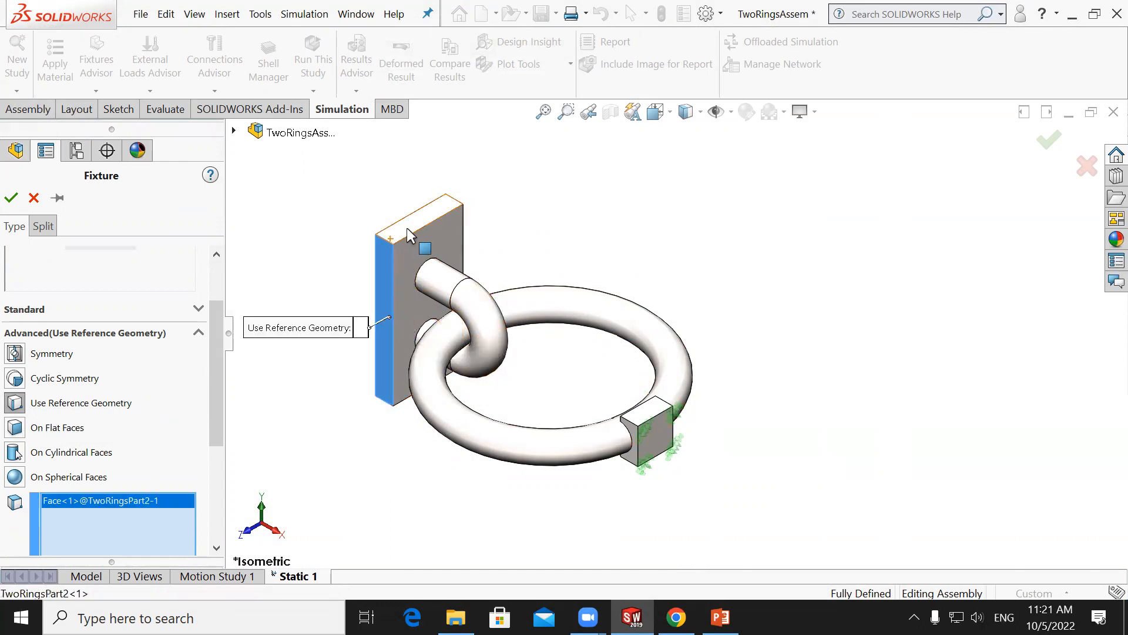
left_click(410, 235)
middle_click_drag(378, 423, 392, 322)
left_click(434, 506)
middle_click_drag(534, 499, 623, 487)
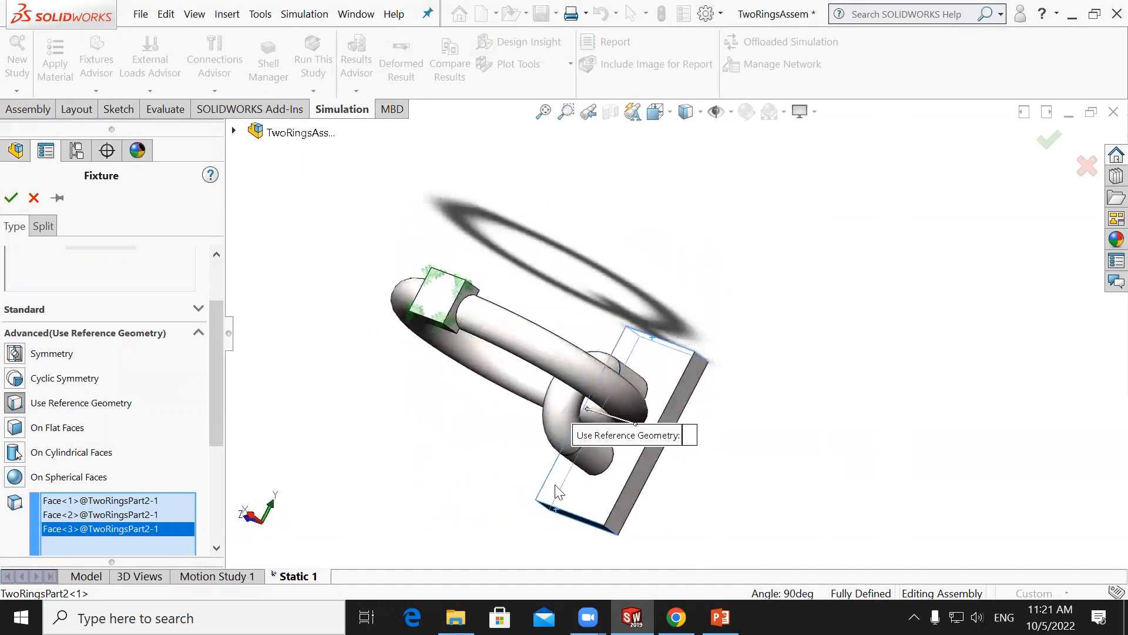
left_click(631, 492)
middle_click_drag(302, 398, 402, 614)
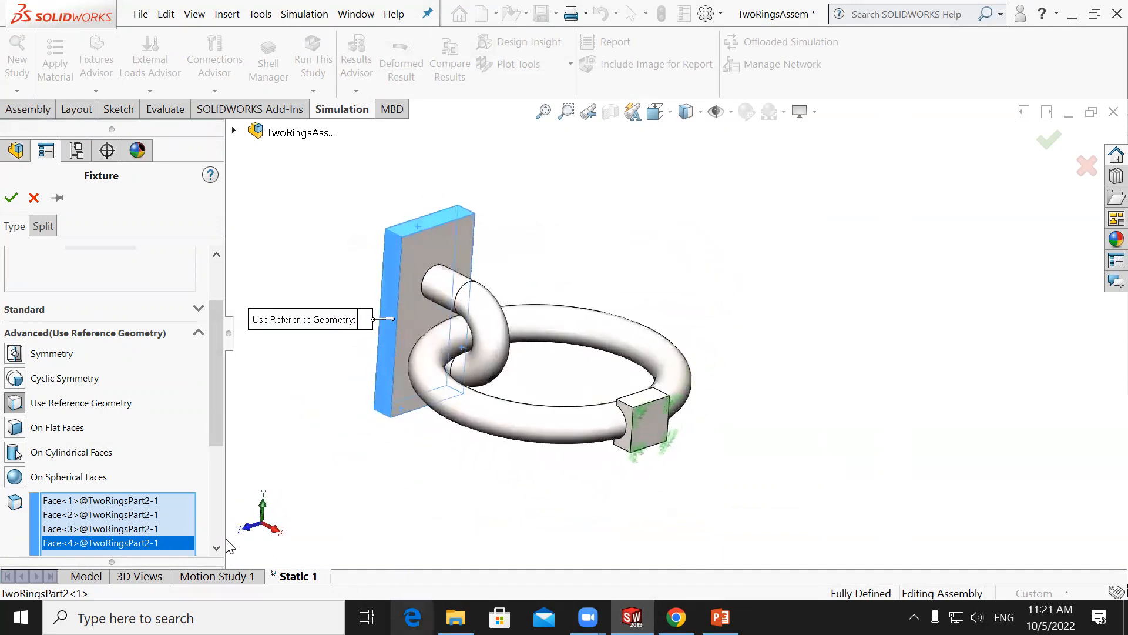
Set Plane2 of the assembly as the reference for the fixture on the plate's side faces.
left_click_drag(215, 402, 211, 464)
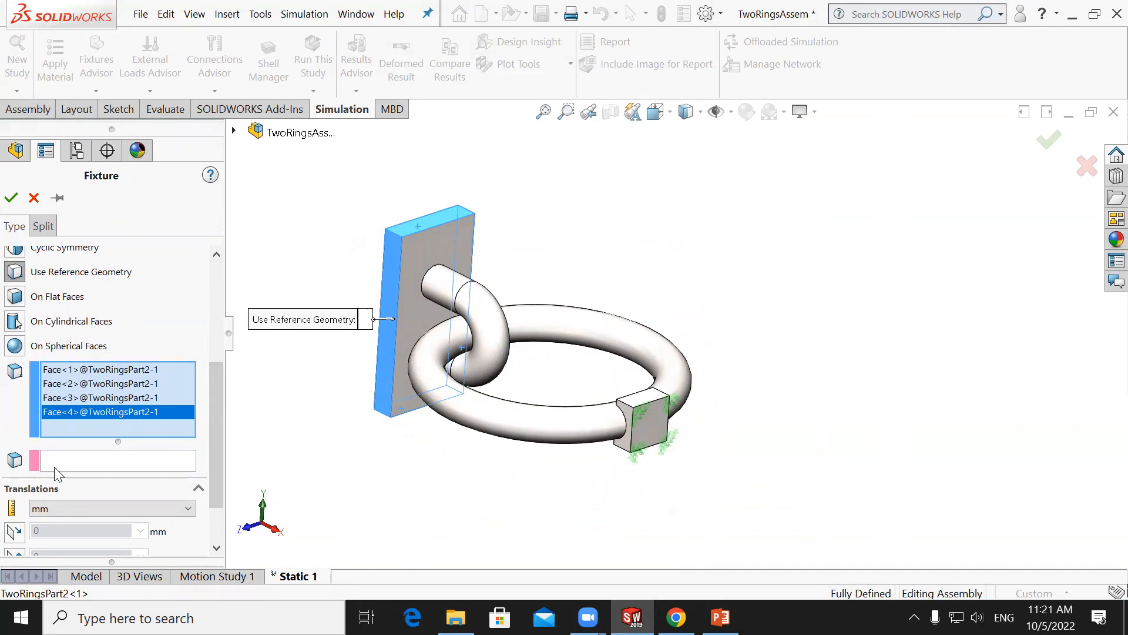
left_click(74, 461)
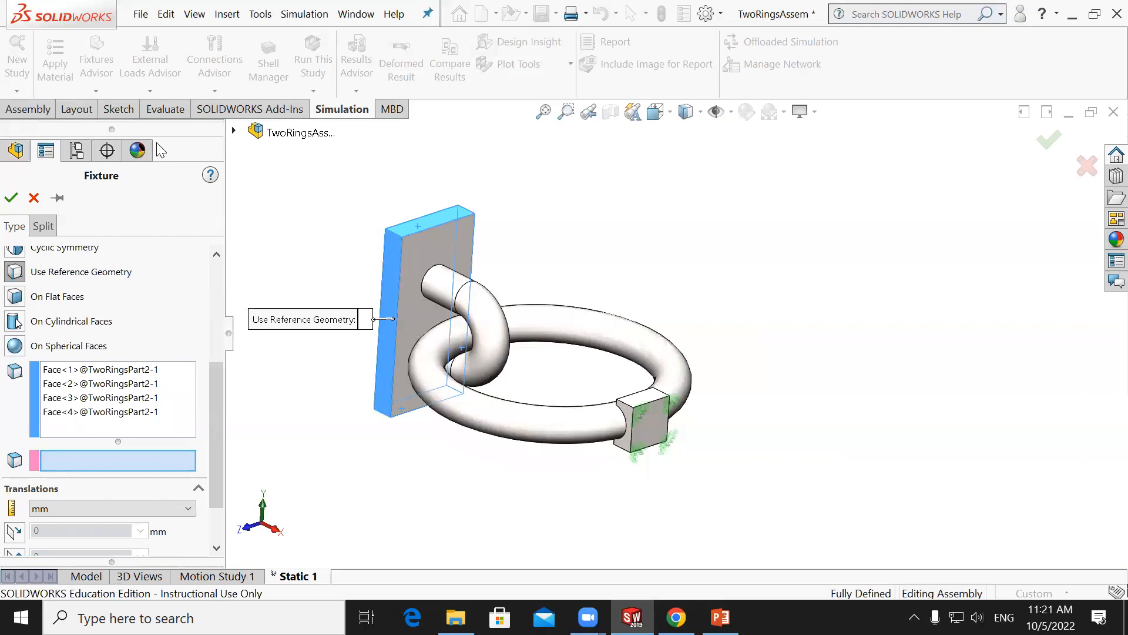
left_click(234, 131)
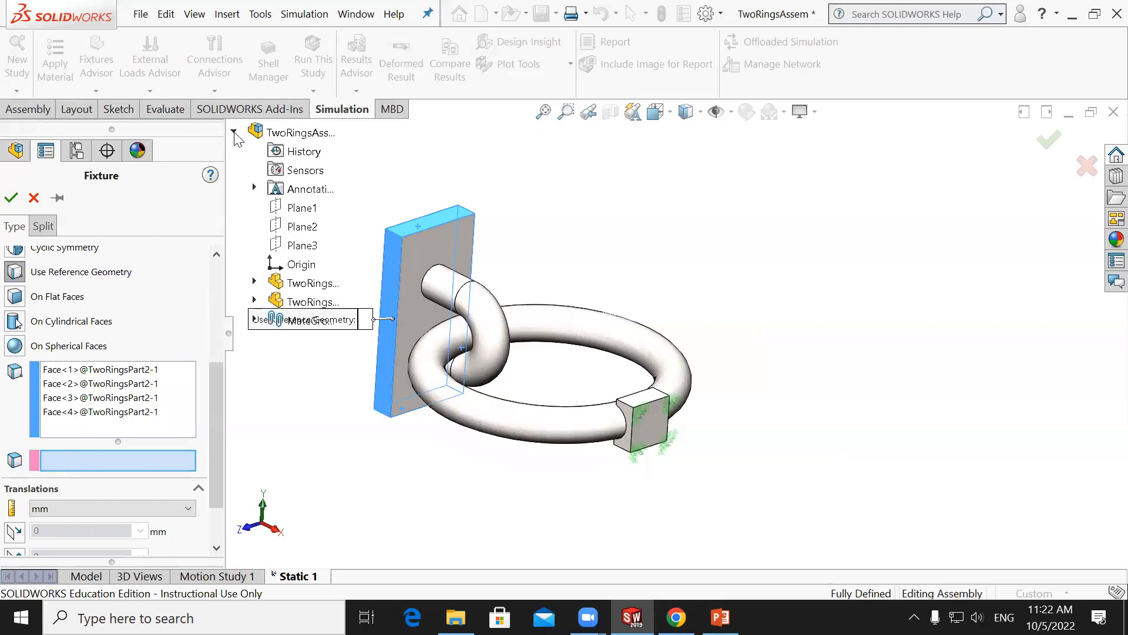
left_click(303, 227)
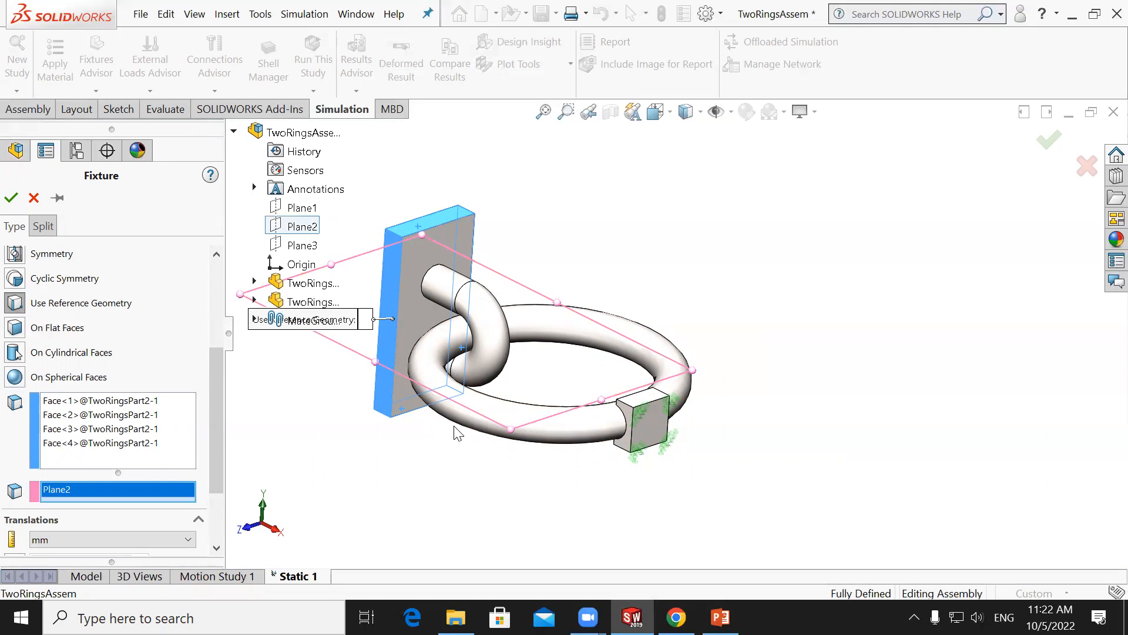
scroll(363, 347, "up", 2)
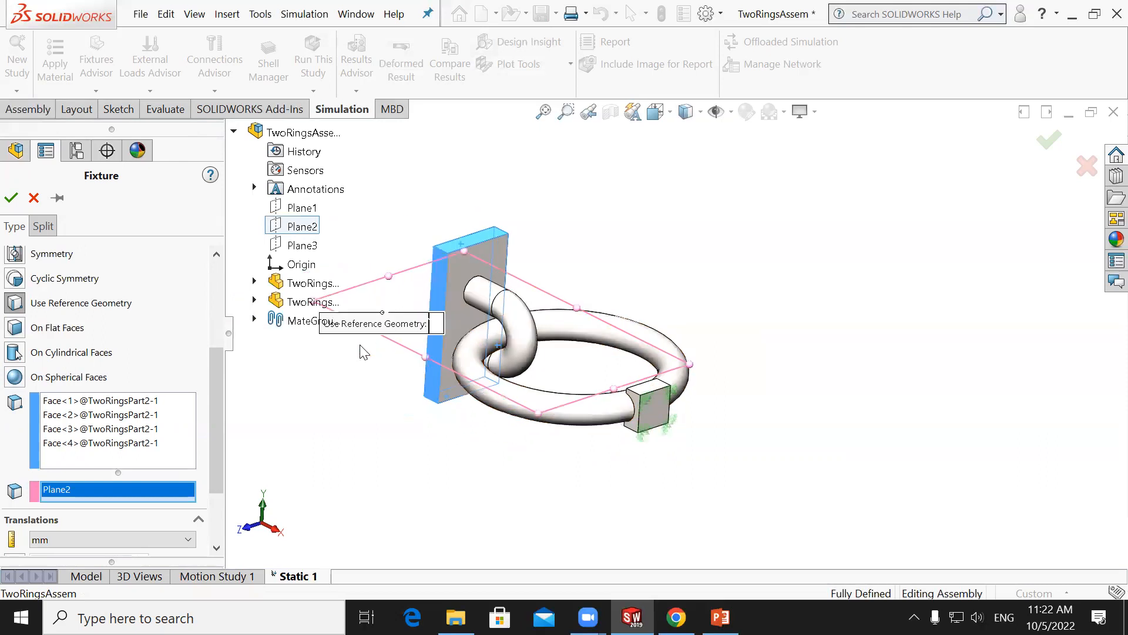
scroll(405, 296, "down", 2)
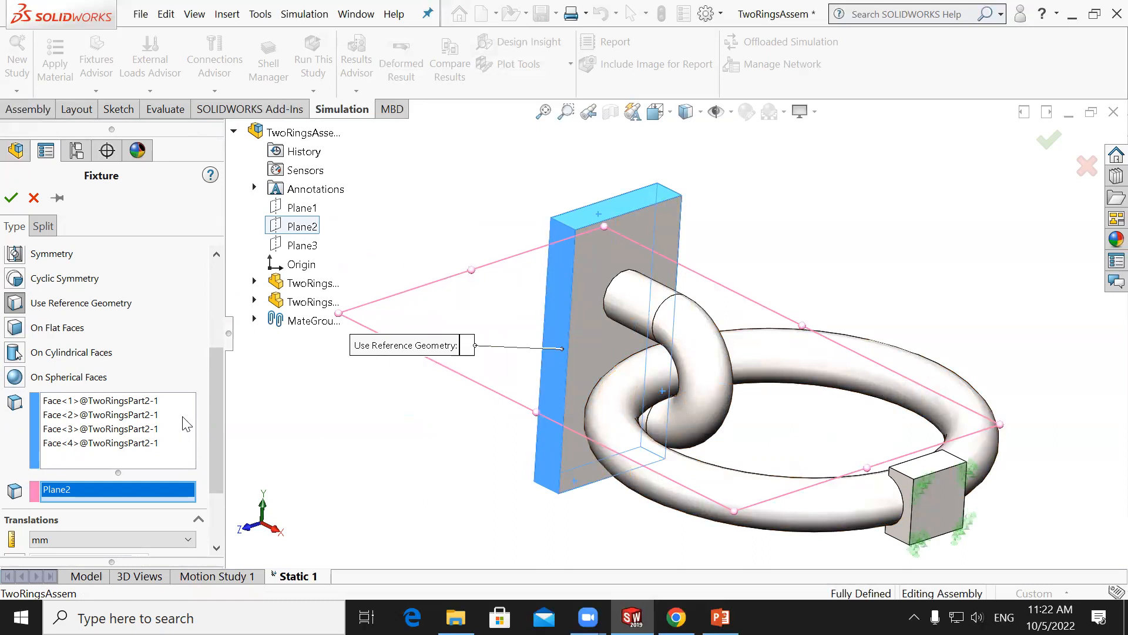
Restrain the fixture's translations along plane direction 2 and normal to the plane at 0 mm, and accept the fixture.
left_click_drag(211, 393, 210, 486)
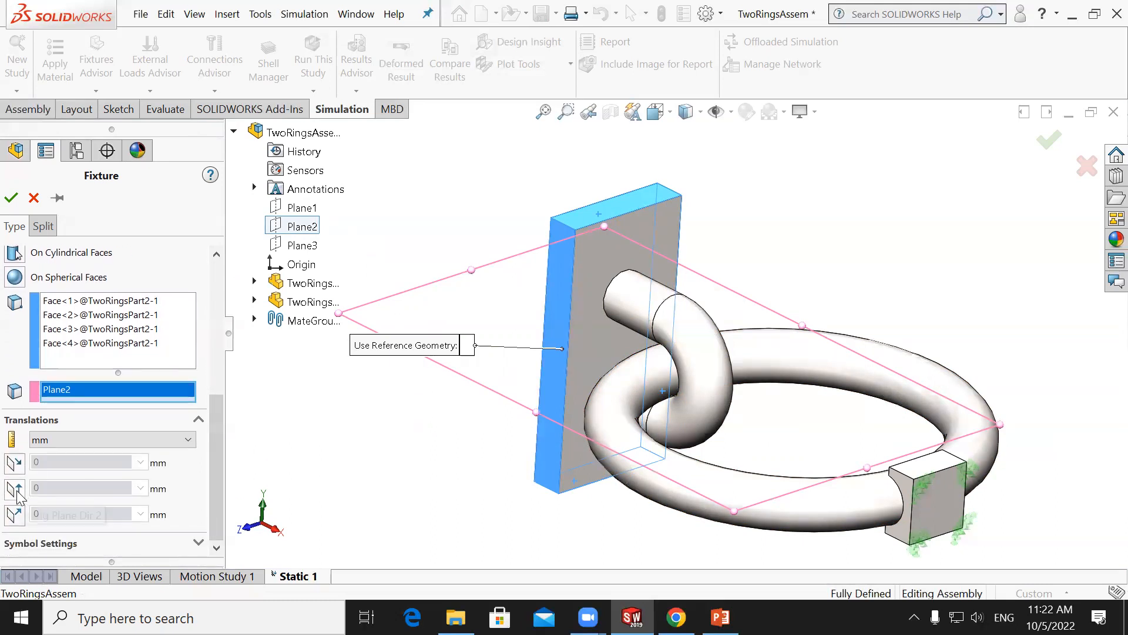
left_click(15, 514)
left_click_drag(214, 436, 213, 515)
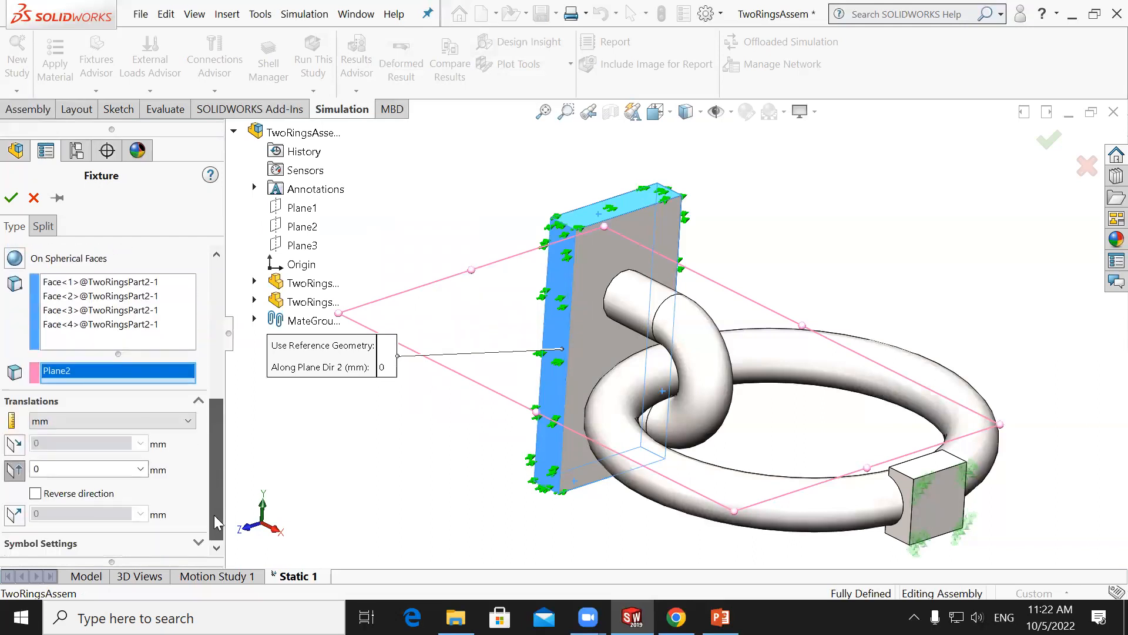
left_click(15, 473)
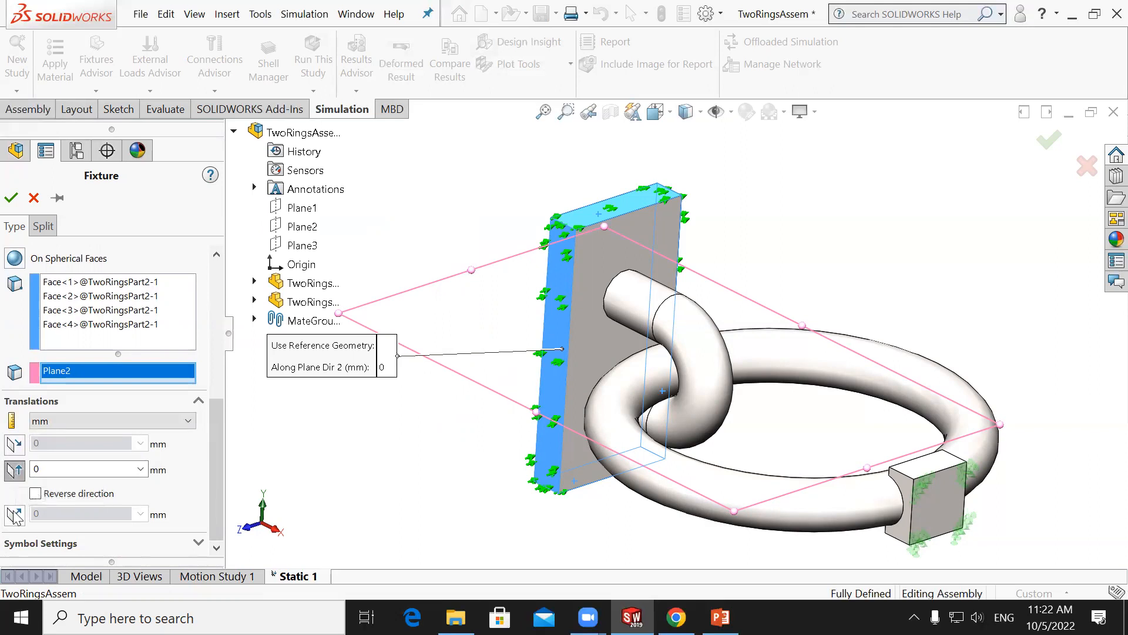
left_click(16, 516)
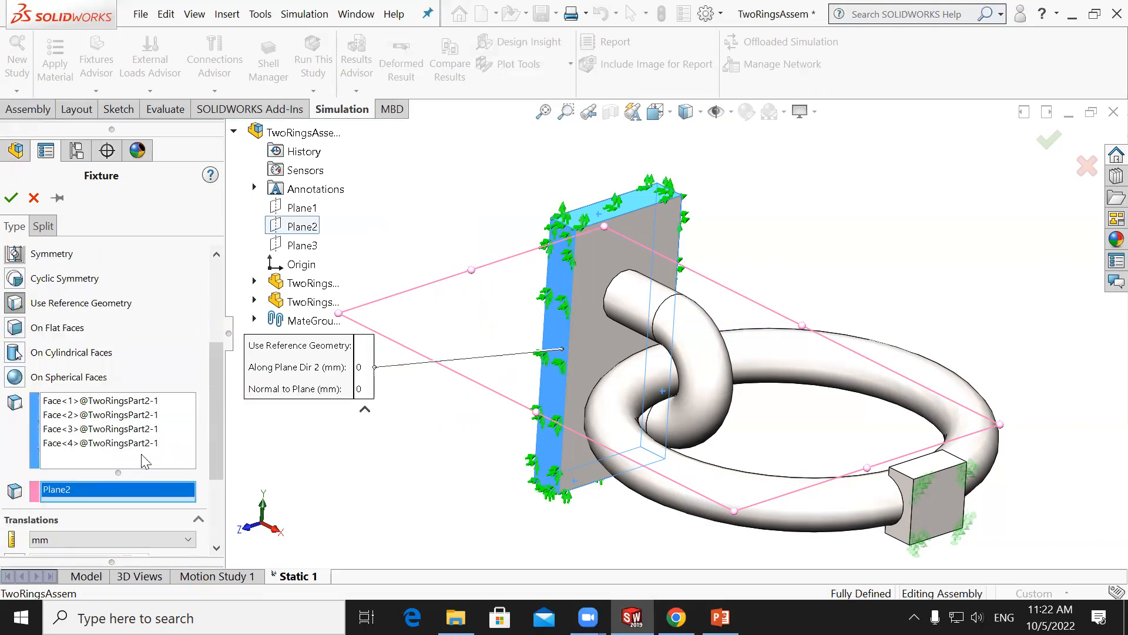
left_click_drag(211, 406, 217, 485)
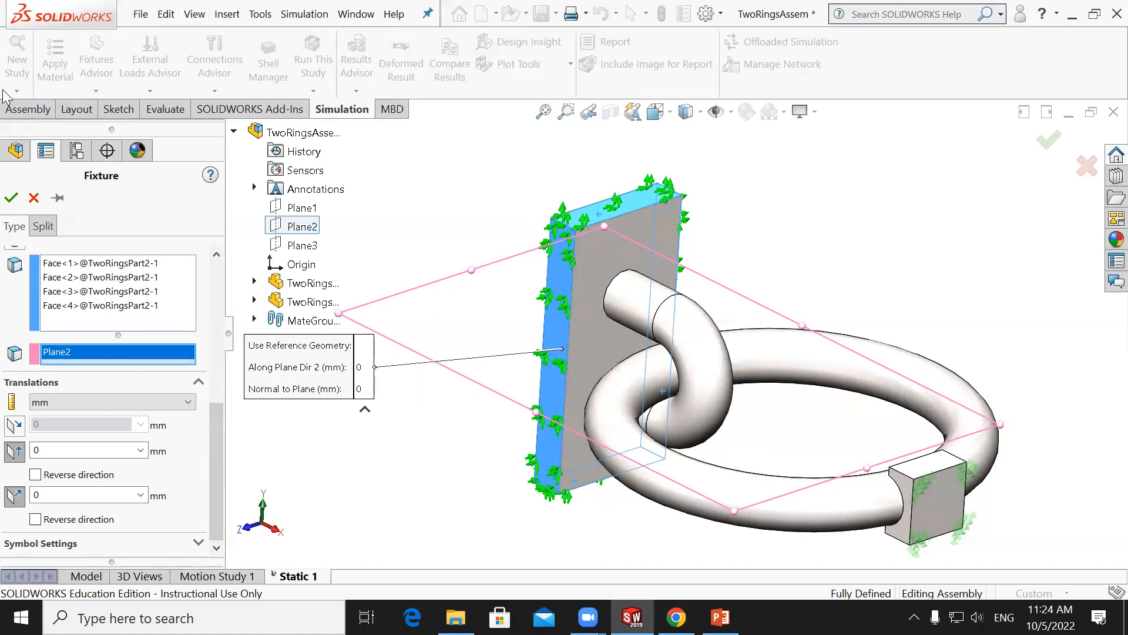
left_click(6, 203)
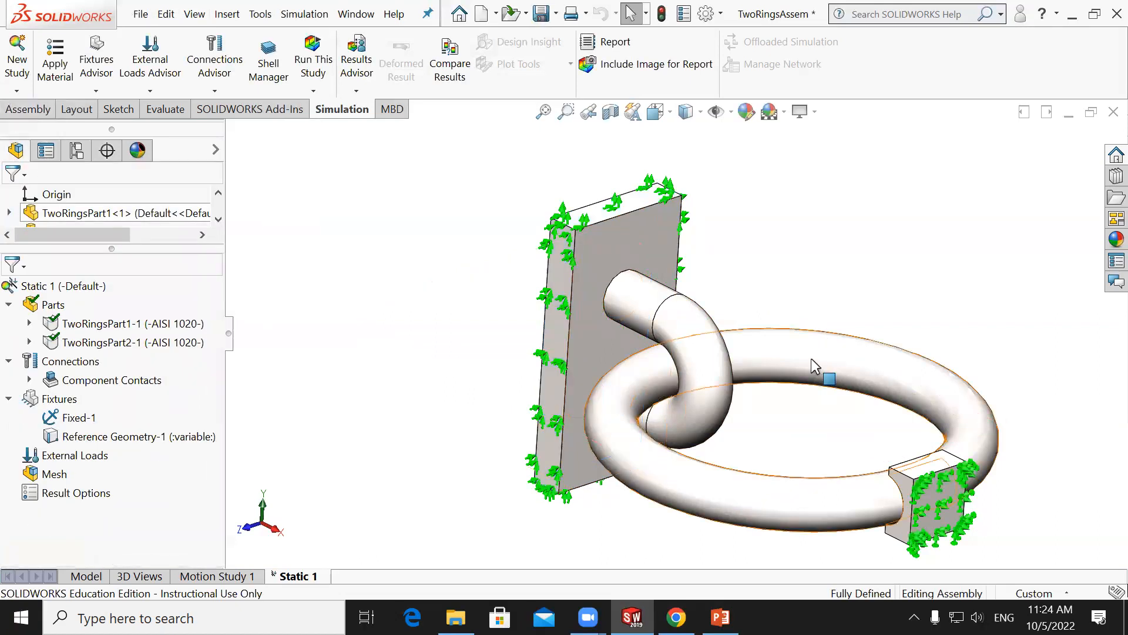
Apply a 3.5 N/mm^2 (MPa) pressure normal to the back face of the U-bracket's plate, with its direction reversed to pull outward.
scroll(828, 348, "down", 2)
scroll(829, 347, "up", 3)
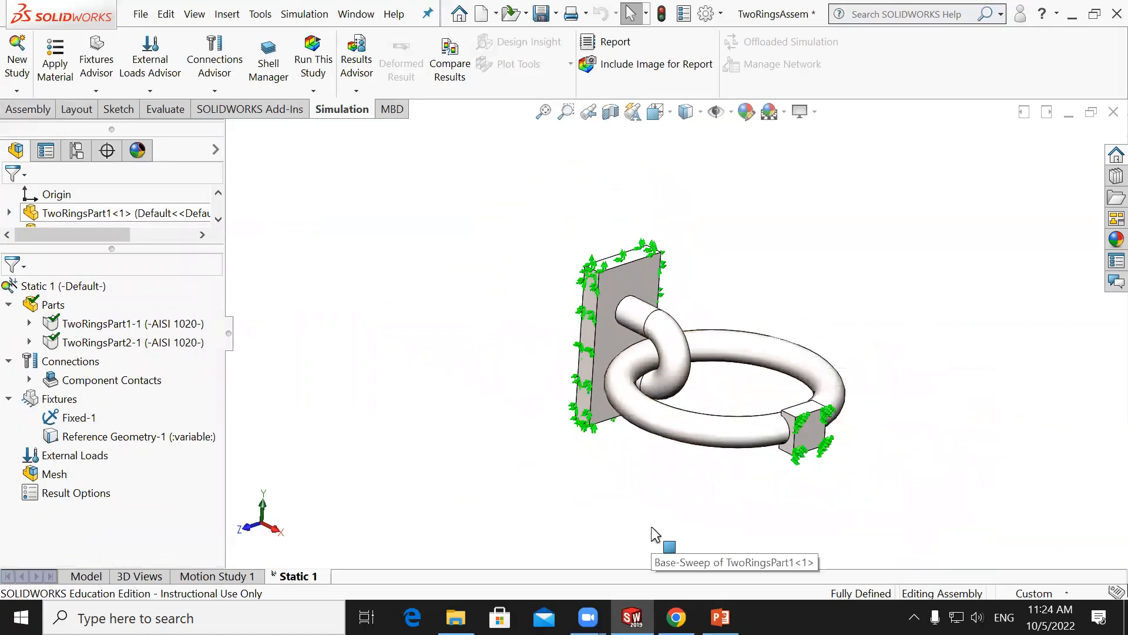
right_click(67, 457)
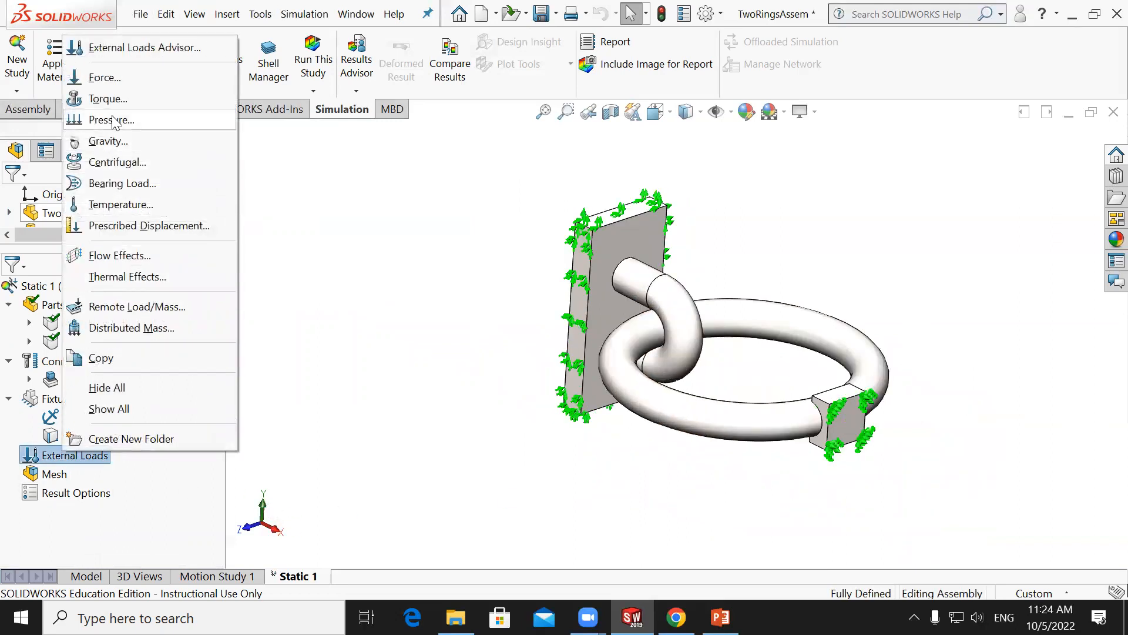
left_click(112, 119)
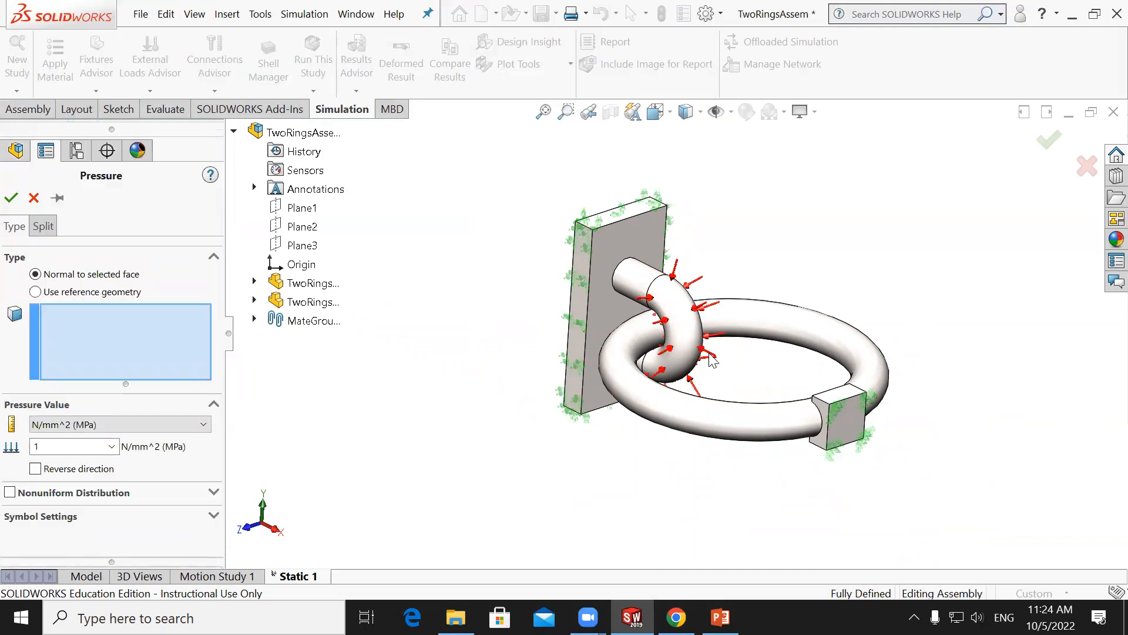
left_click(73, 425)
left_click(59, 476)
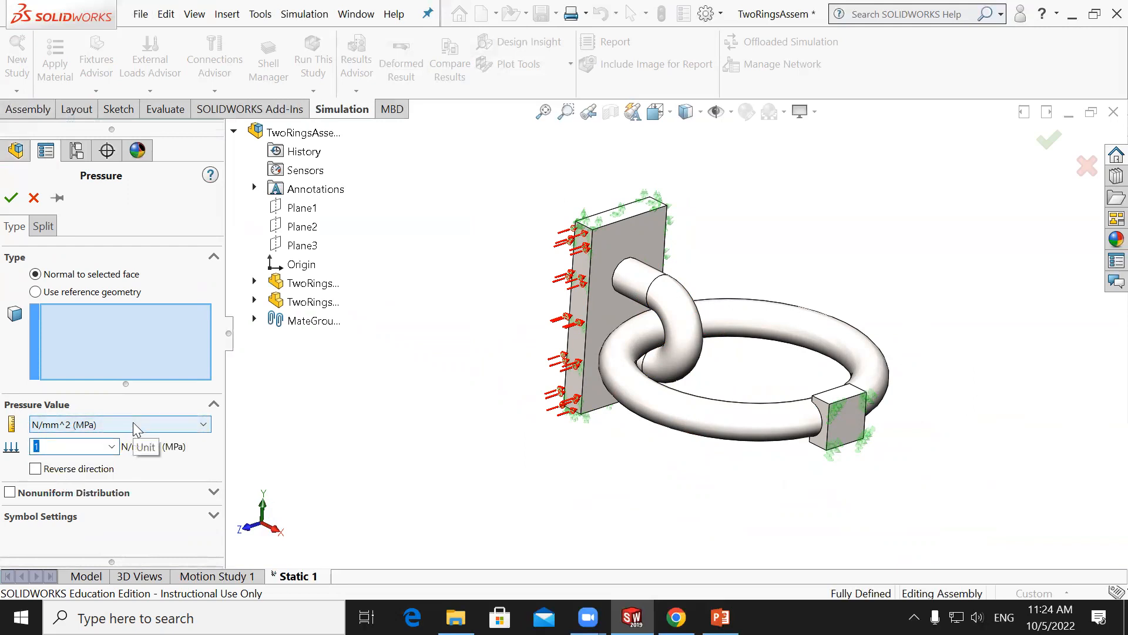
type("3.5")
middle_click_drag(368, 350, 597, 316)
left_click(598, 315)
middle_click_drag(639, 456, 611, 455)
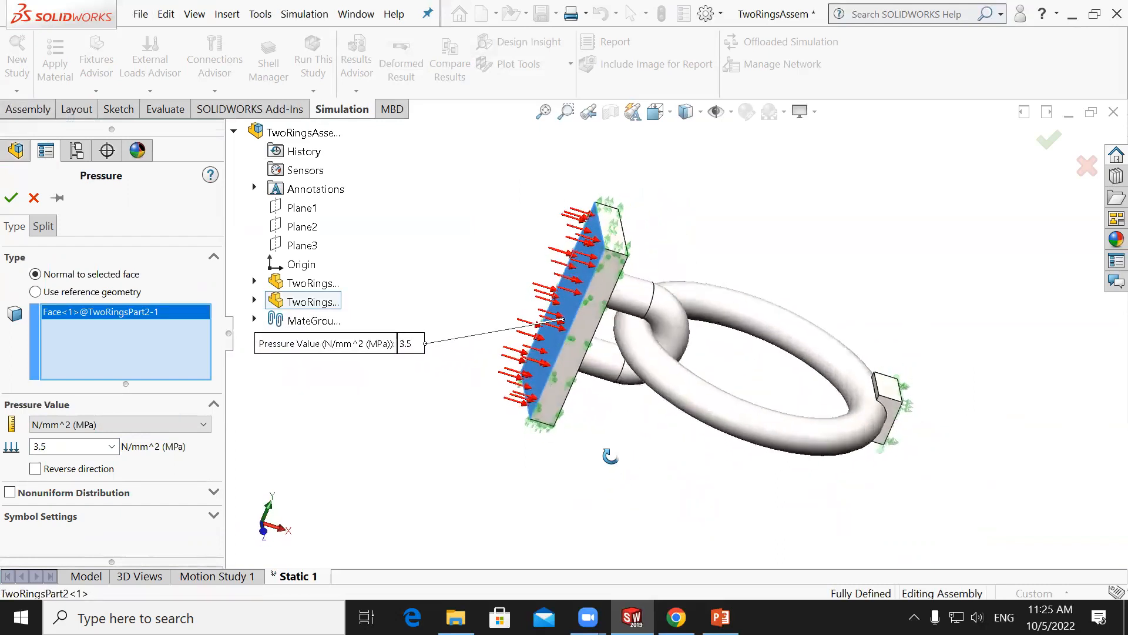
left_click(35, 470)
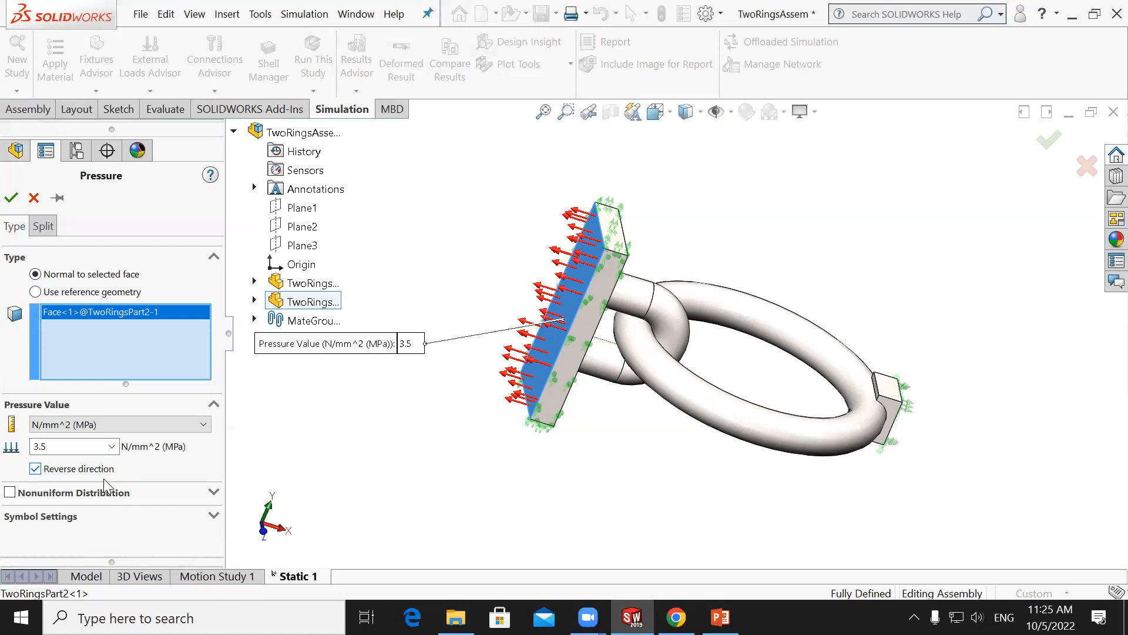
left_click(13, 198)
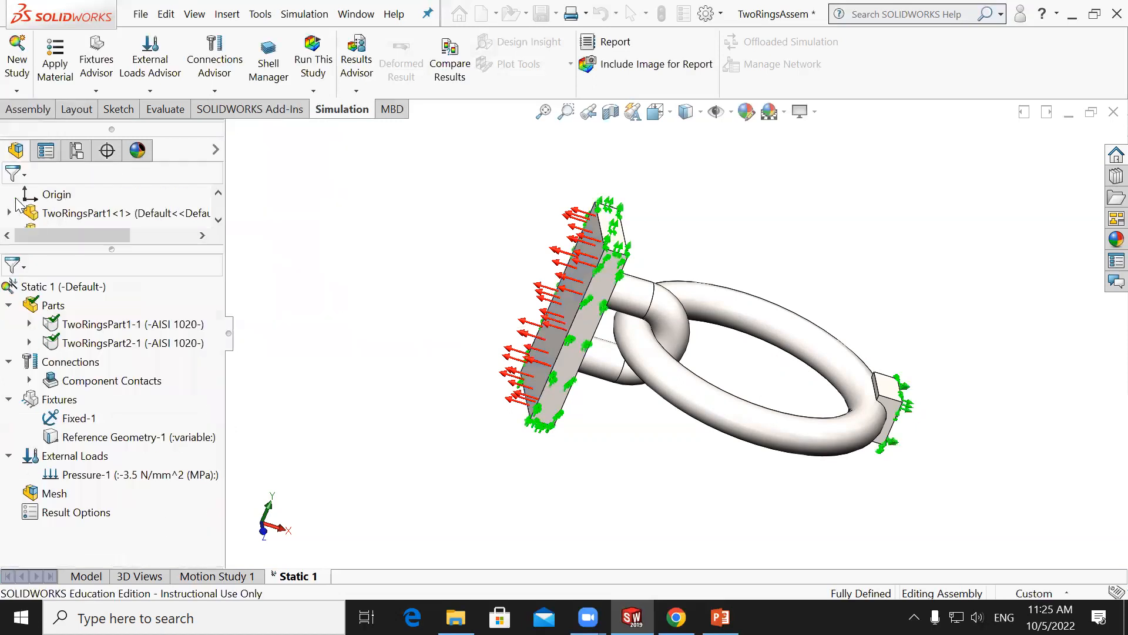
Change the global component contact of the assembly from bonded to No Penetration.
middle_click_drag(650, 441, 582, 432)
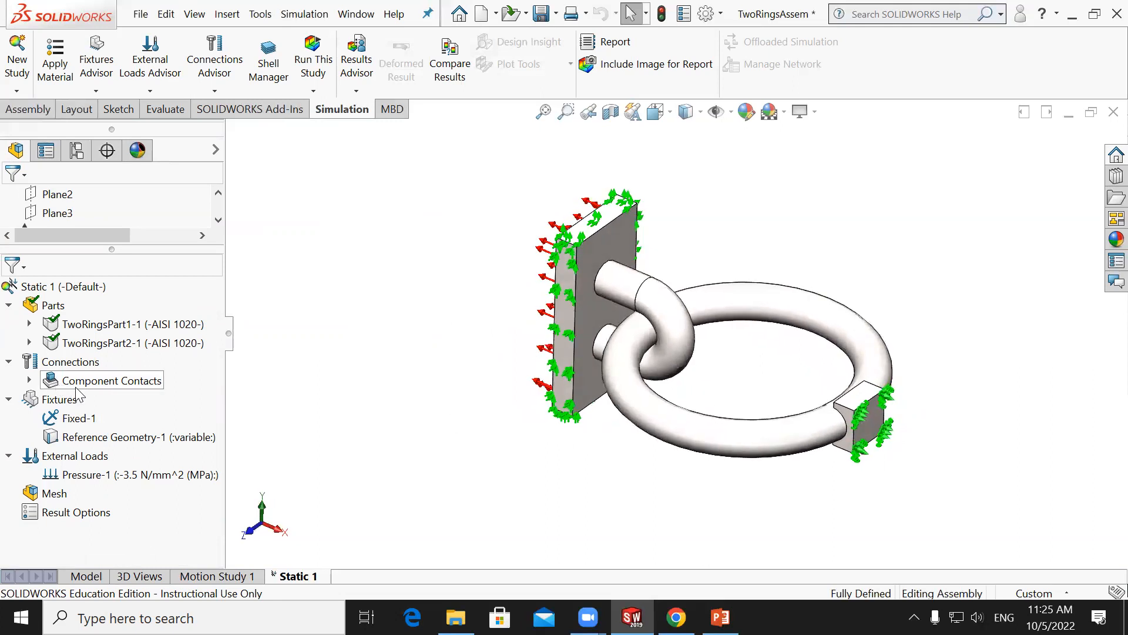
left_click(139, 379)
left_click(30, 380)
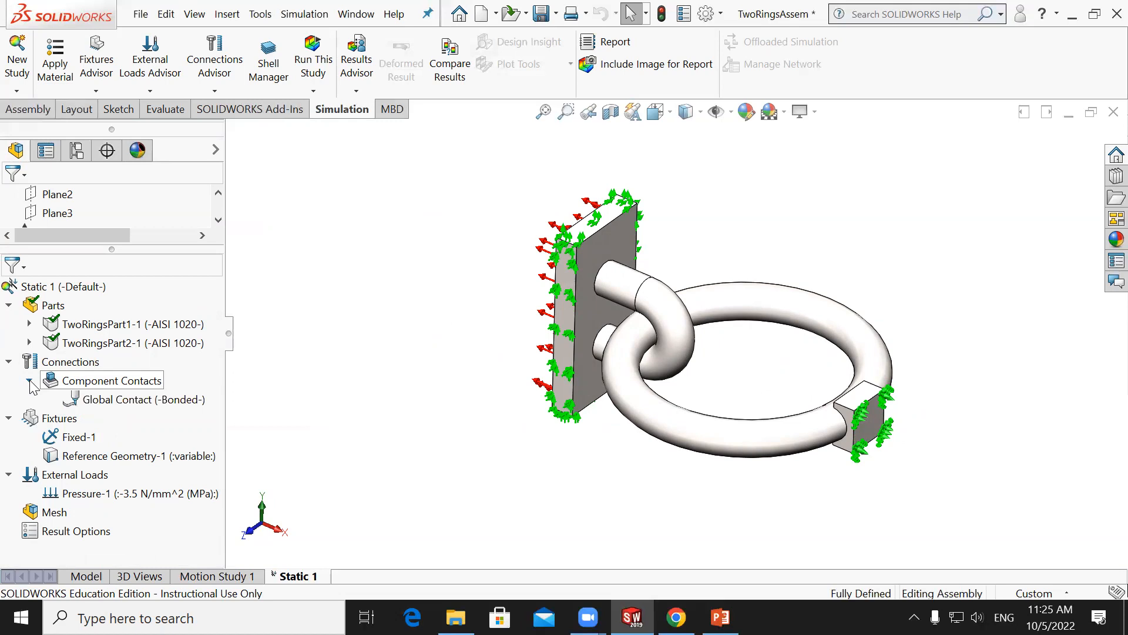
right_click(152, 404)
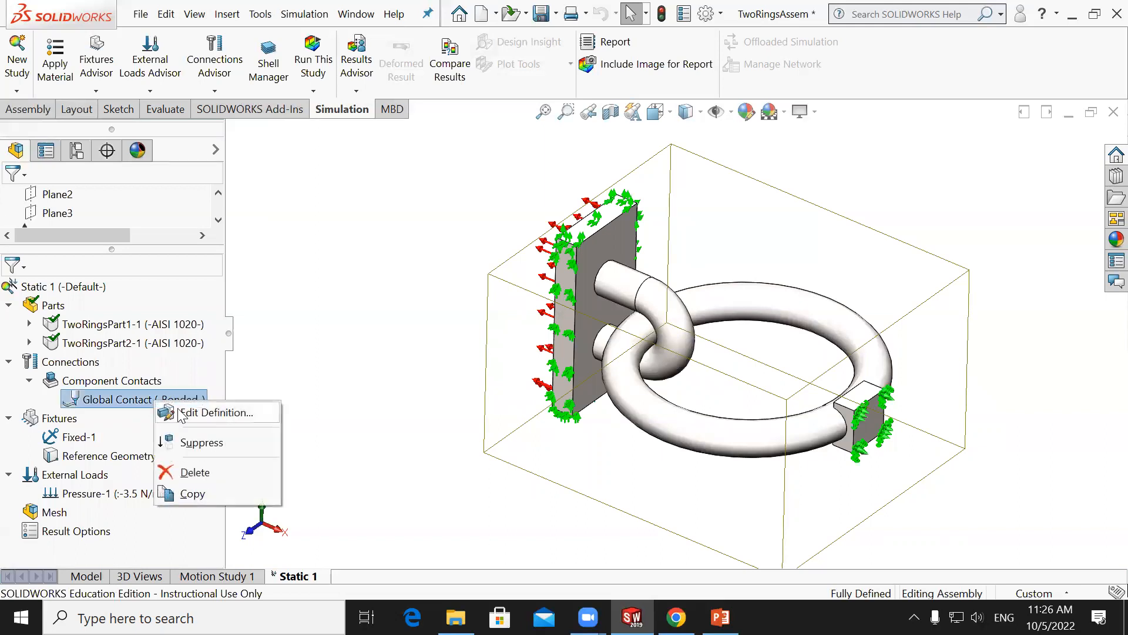
left_click(181, 414)
left_click(67, 322)
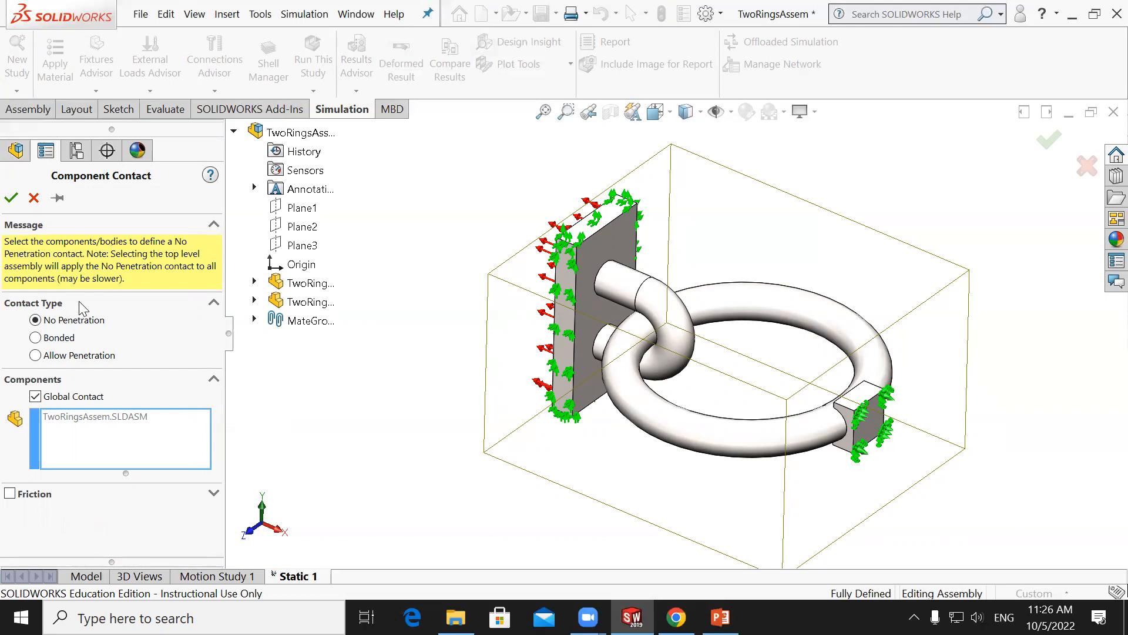
left_click(12, 199)
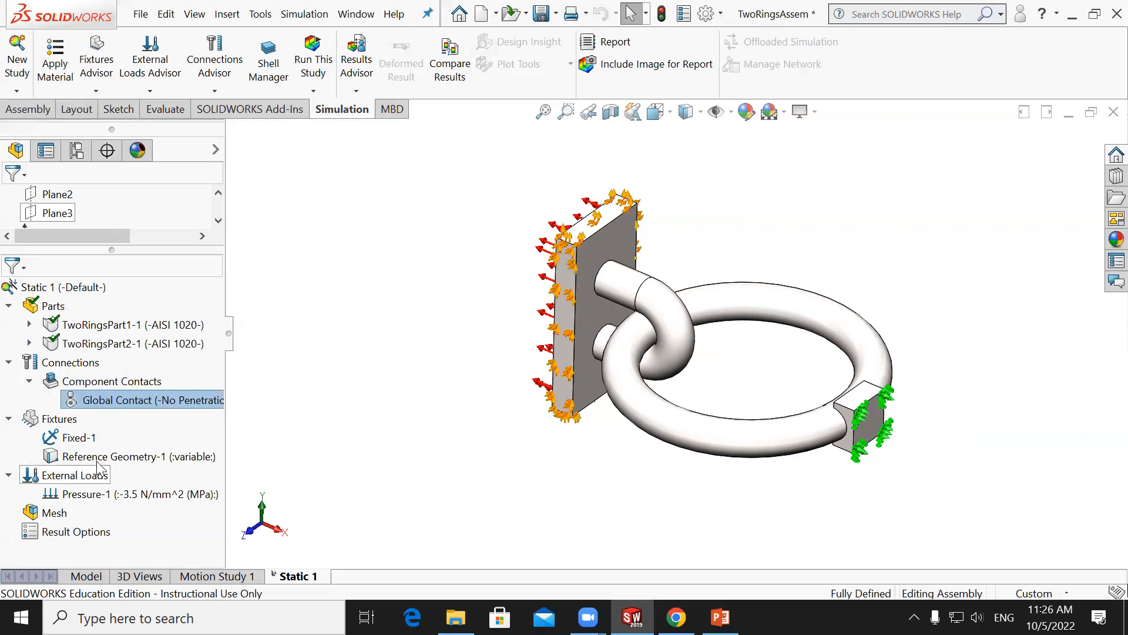
Add a mesh control with a 2 mm element size to the curved face of the U-bracket inside the large ring.
right_click(59, 513)
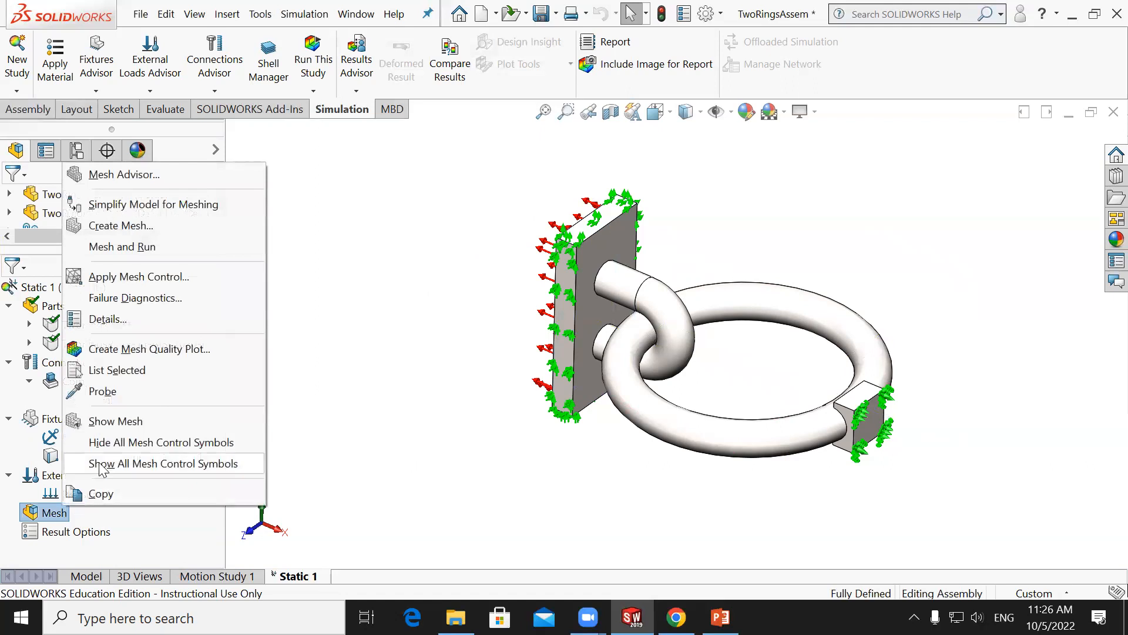
left_click(149, 281)
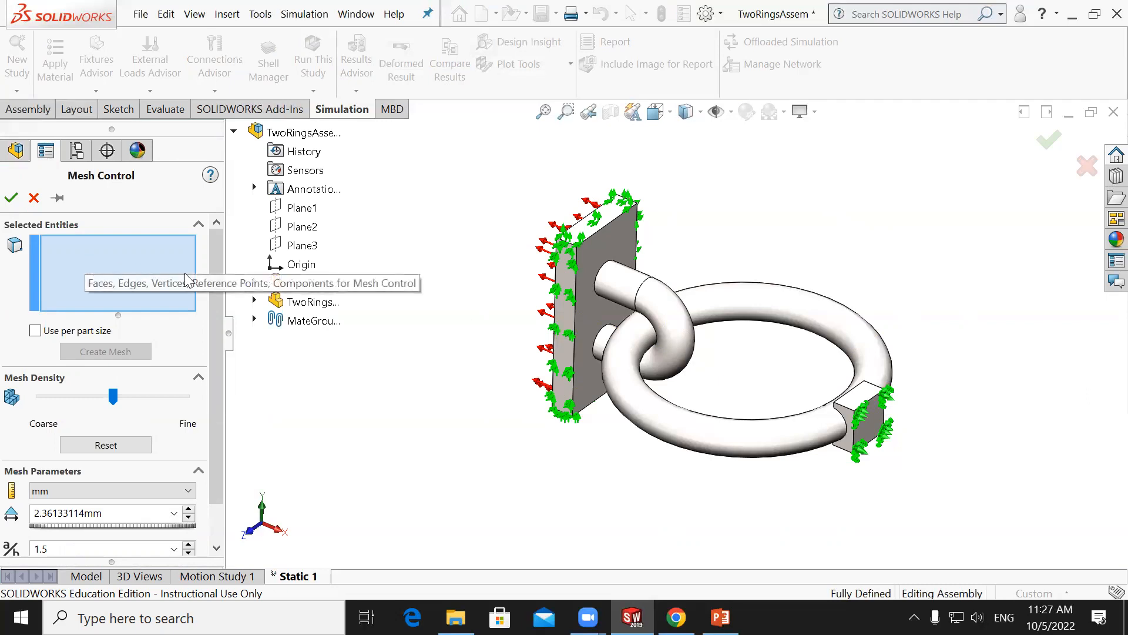
left_click(671, 326)
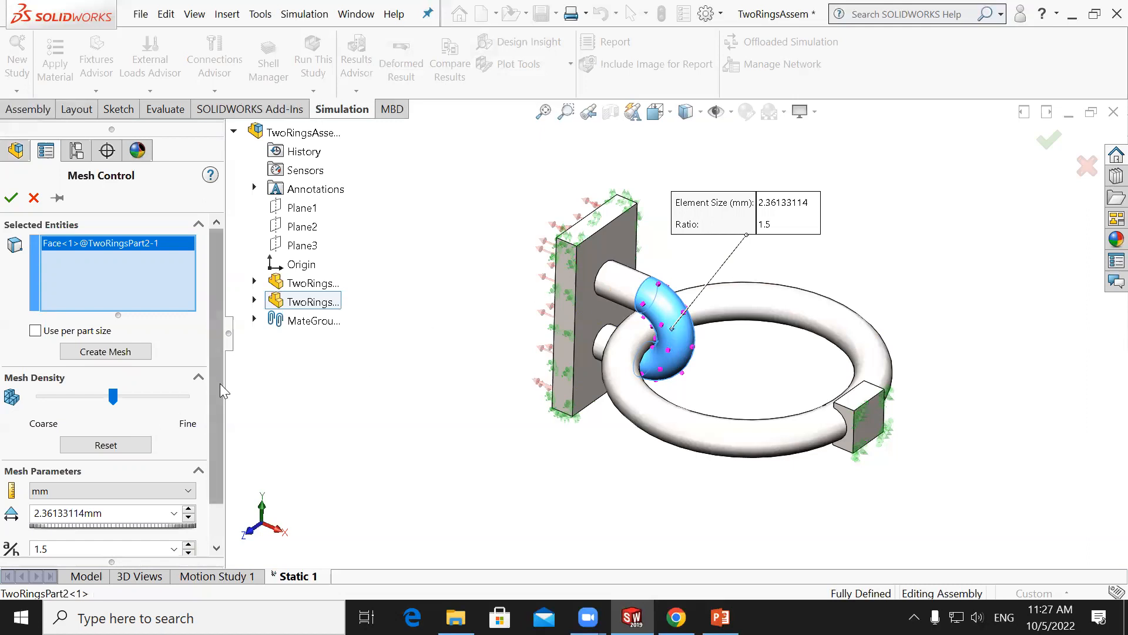
scroll(219, 423, "down", 2)
double_click(107, 468)
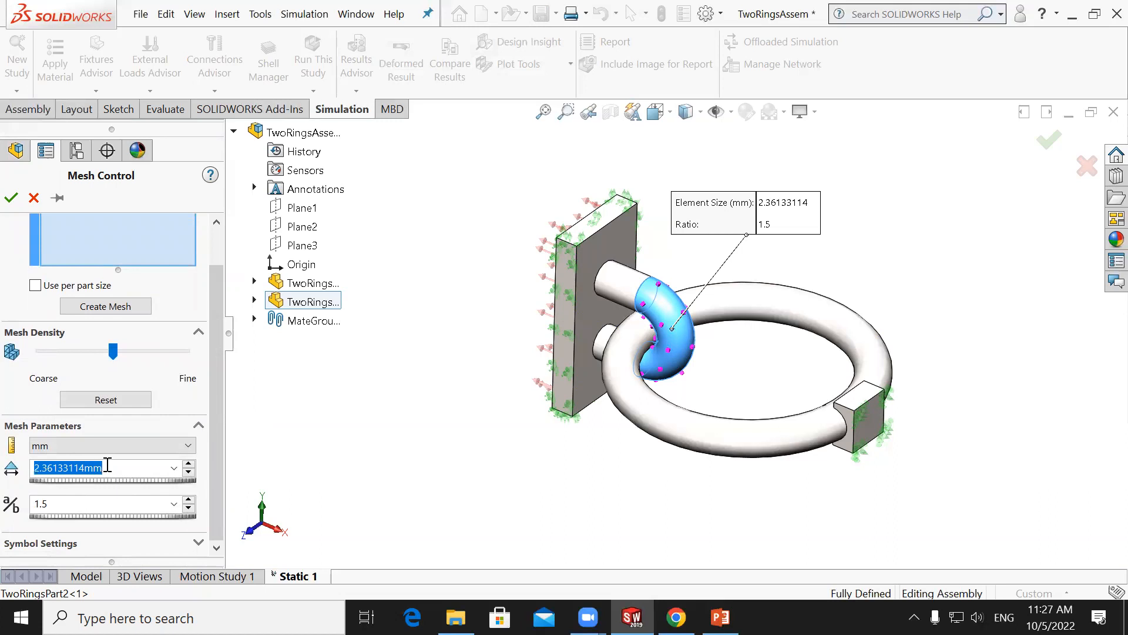
type("2")
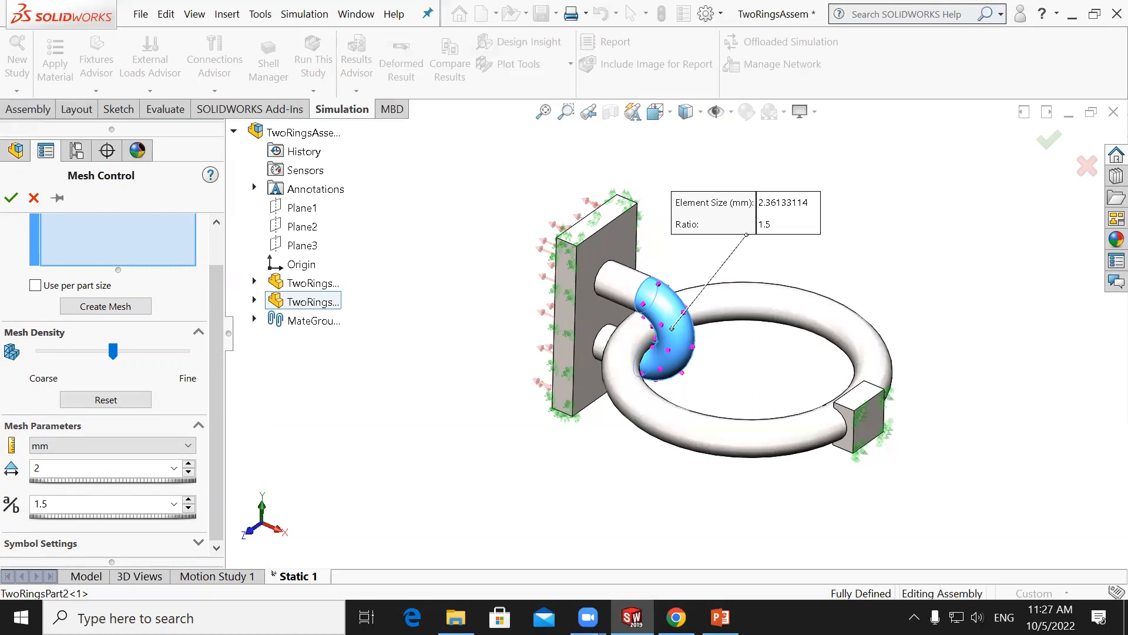
left_click(8, 201)
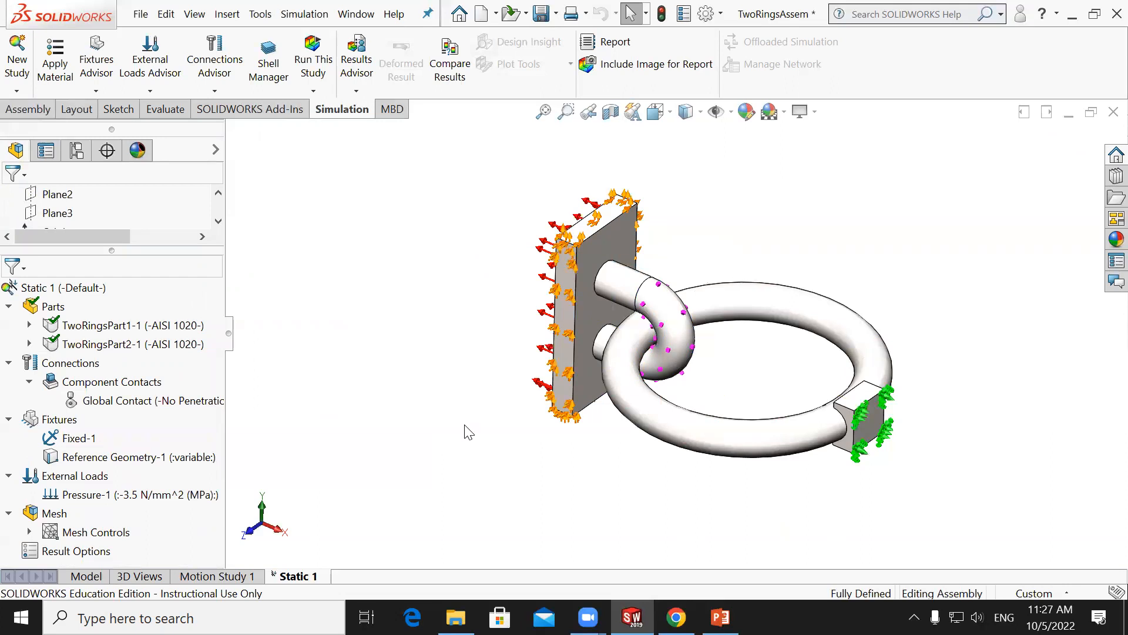
Mesh the assembly with a curvature-based mesh, keeping the default density and element sizes.
right_click(47, 513)
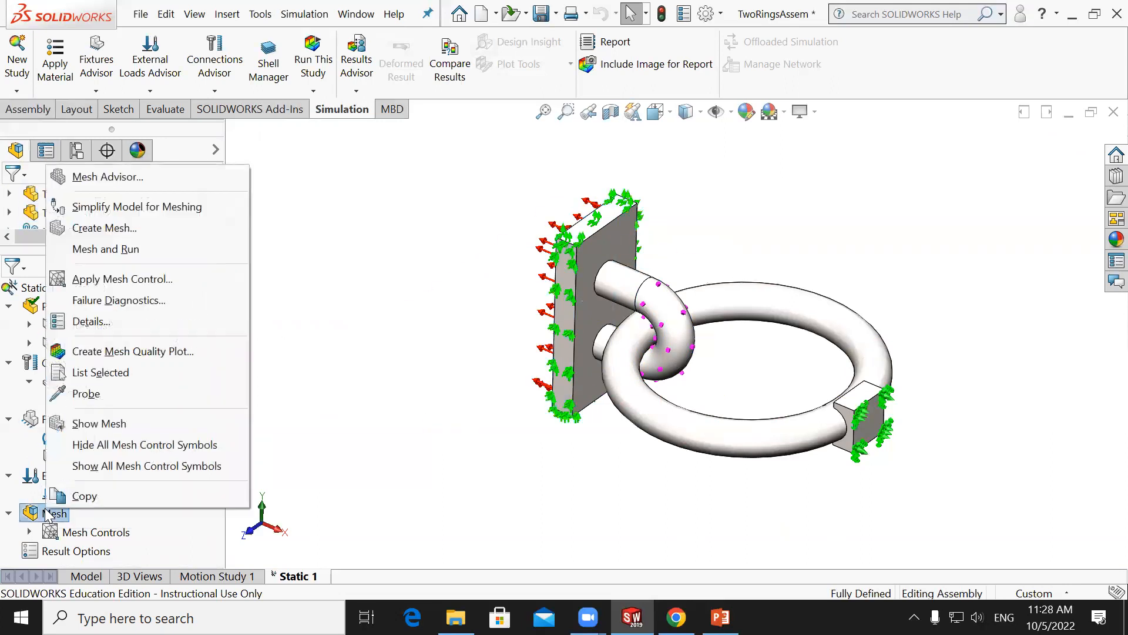
left_click(125, 234)
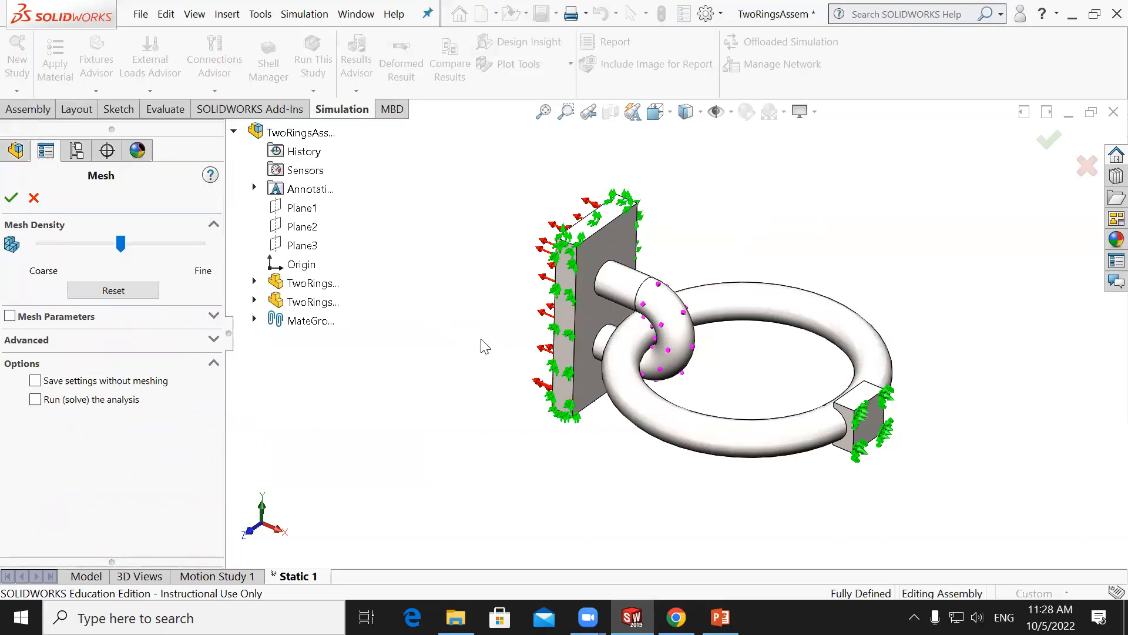
left_click(66, 322)
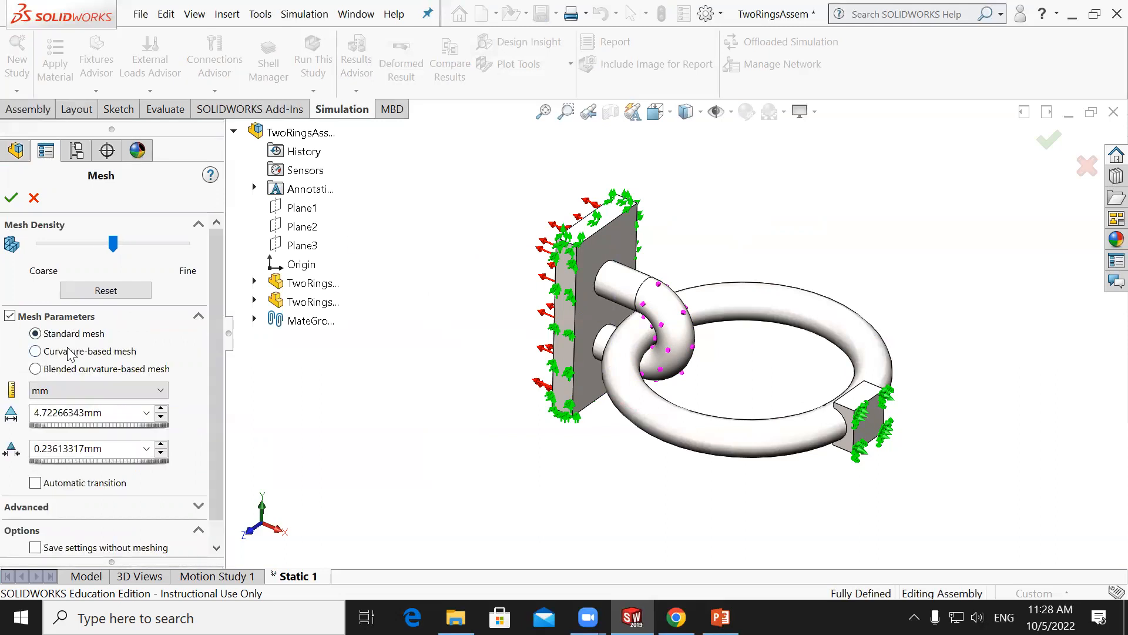
left_click(128, 352)
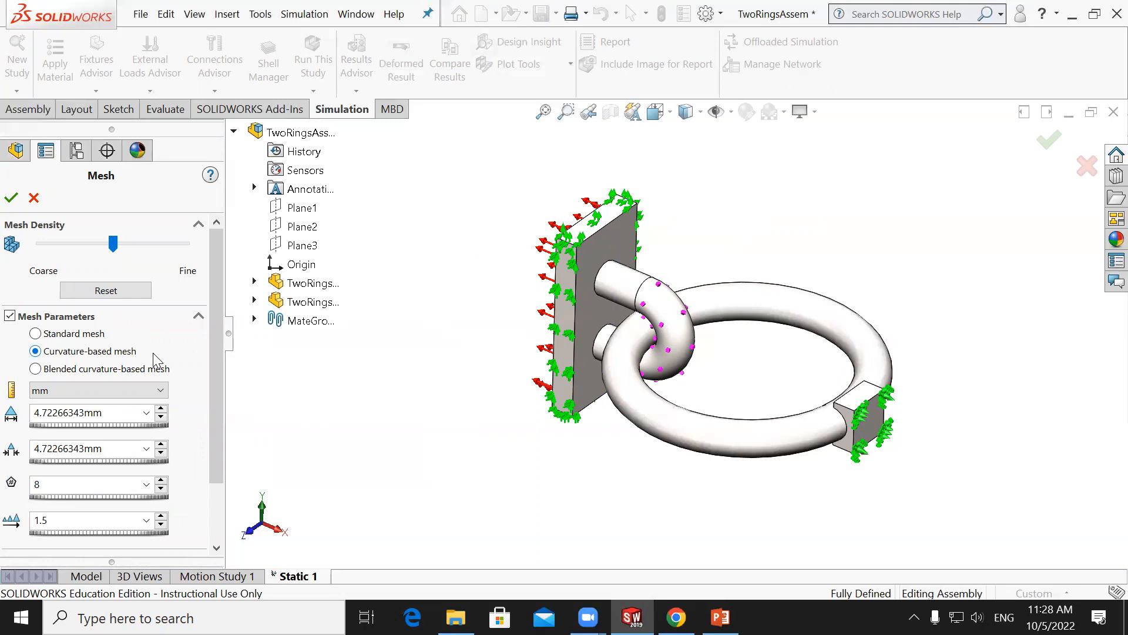
left_click_drag(220, 339, 220, 406)
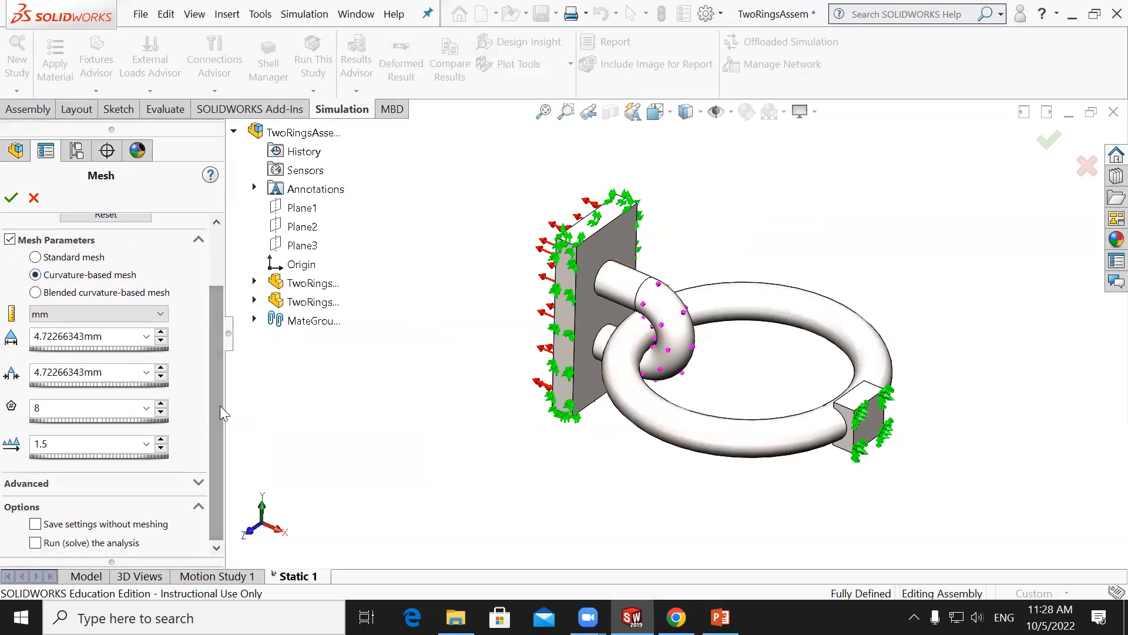
left_click(147, 484)
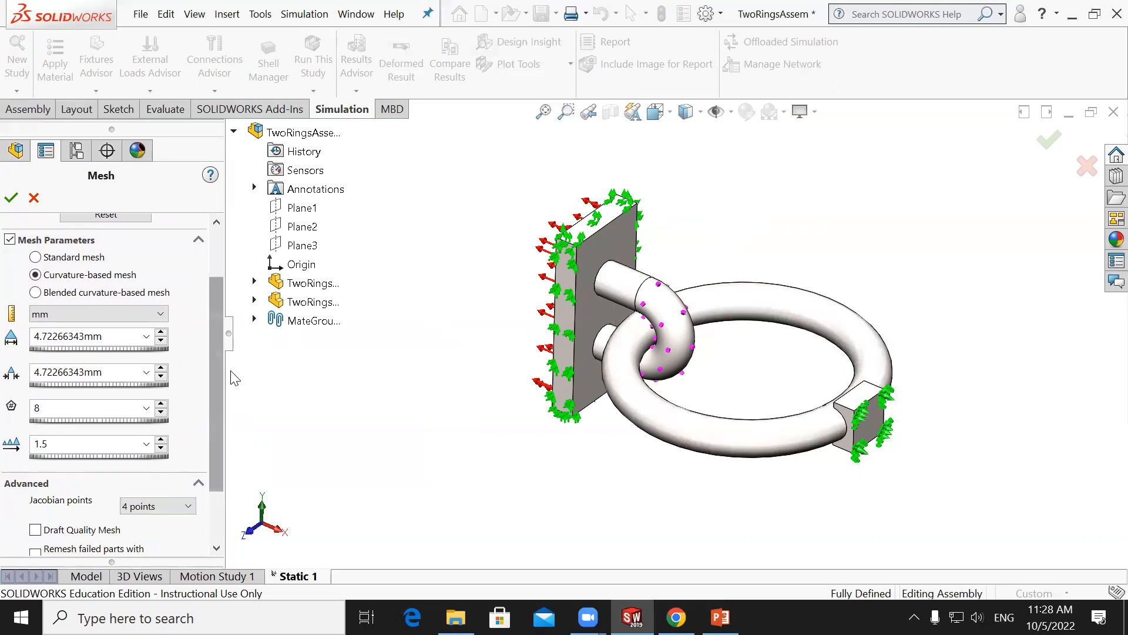
left_click_drag(217, 373, 216, 337)
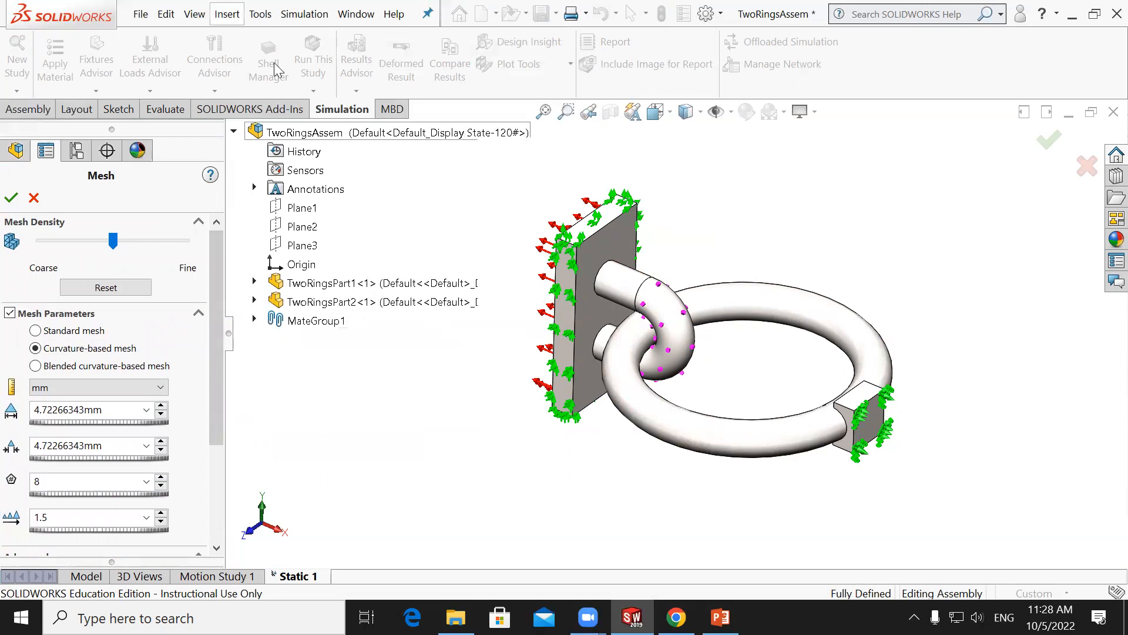
left_click(304, 14)
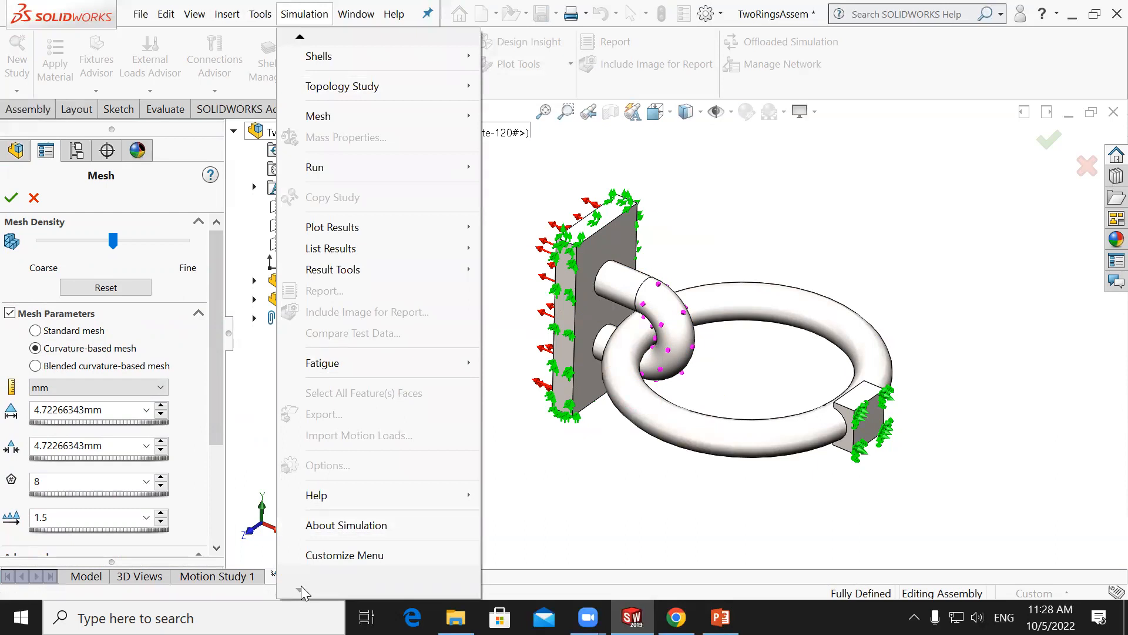
left_click(12, 198)
left_click(305, 14)
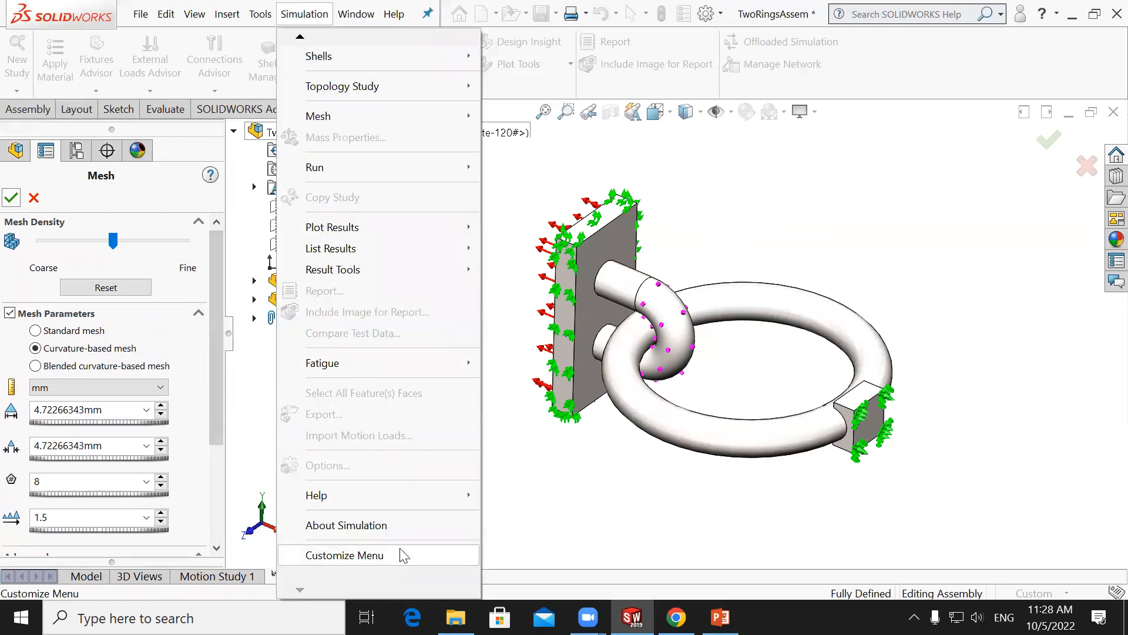
left_click(600, 512)
left_click(13, 197)
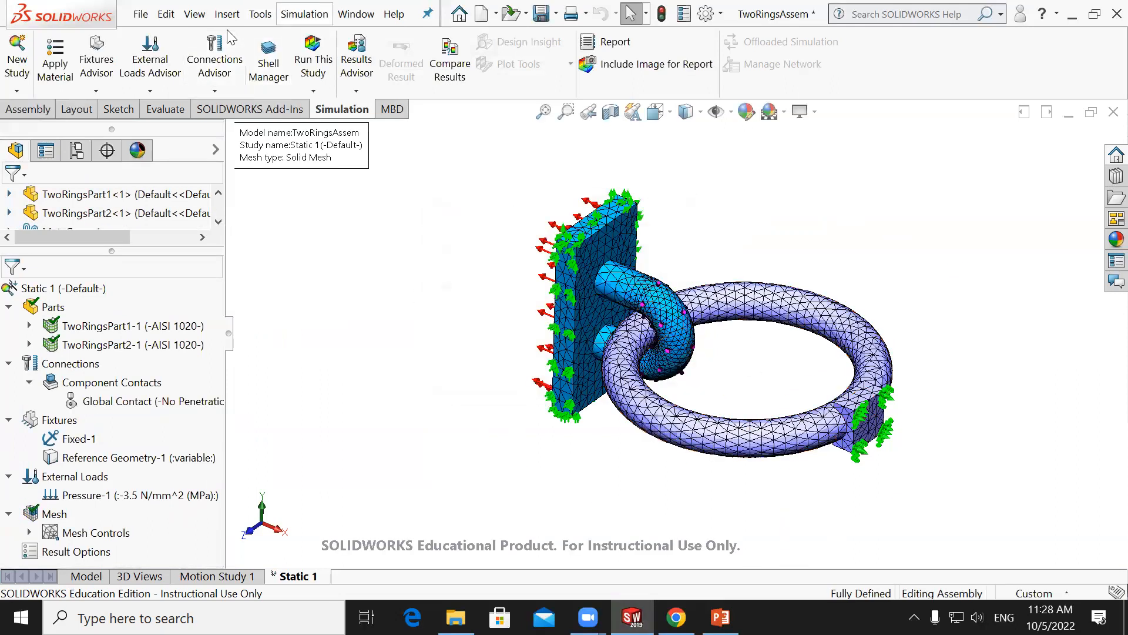
Examine the default mesh quality and mesher settings in the Simulation options.
left_click(305, 14)
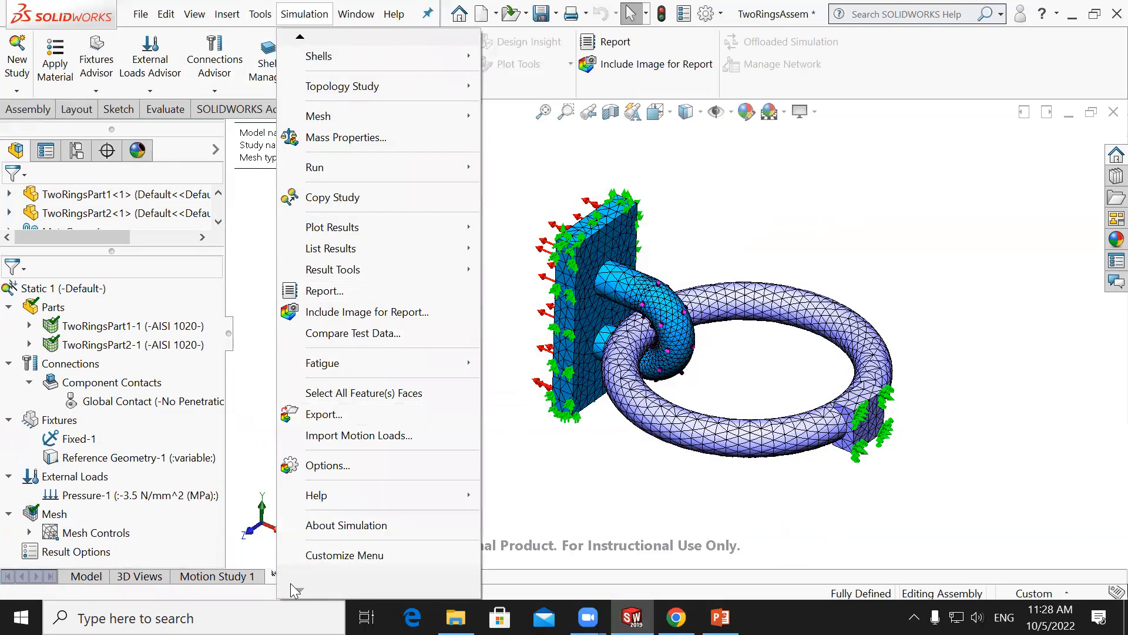
left_click(324, 465)
left_click(335, 52)
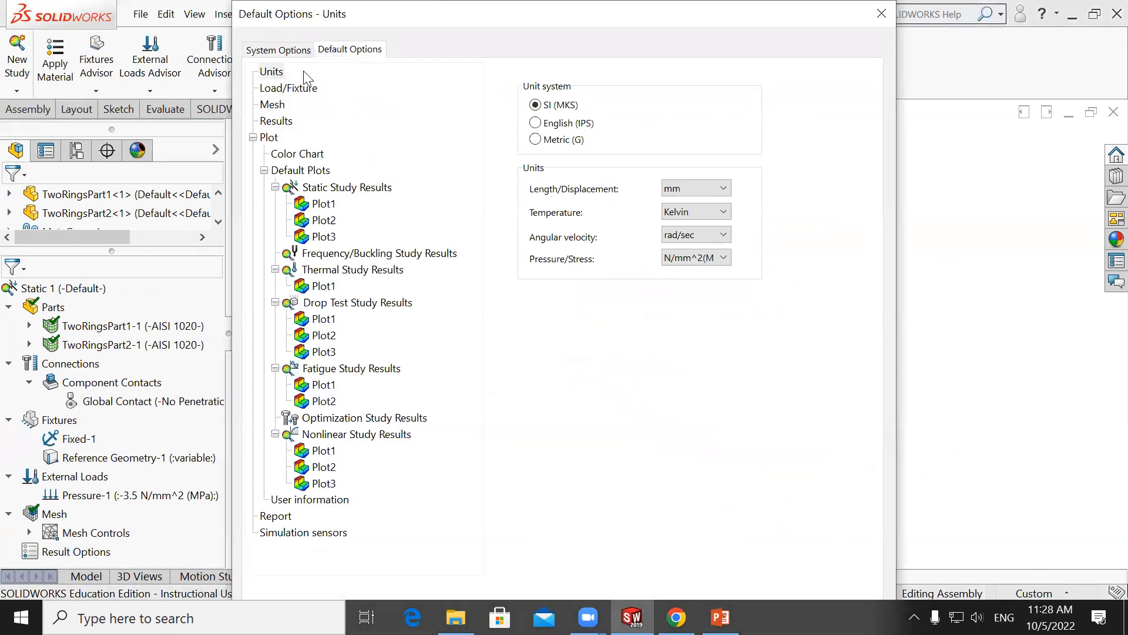
left_click(272, 104)
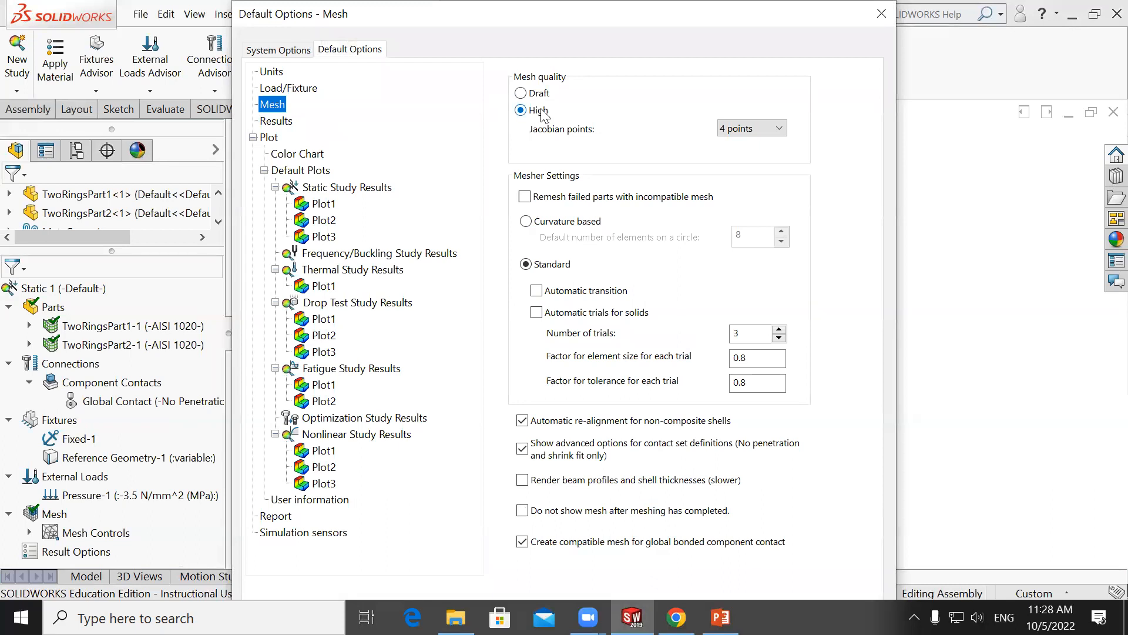
left_click(882, 26)
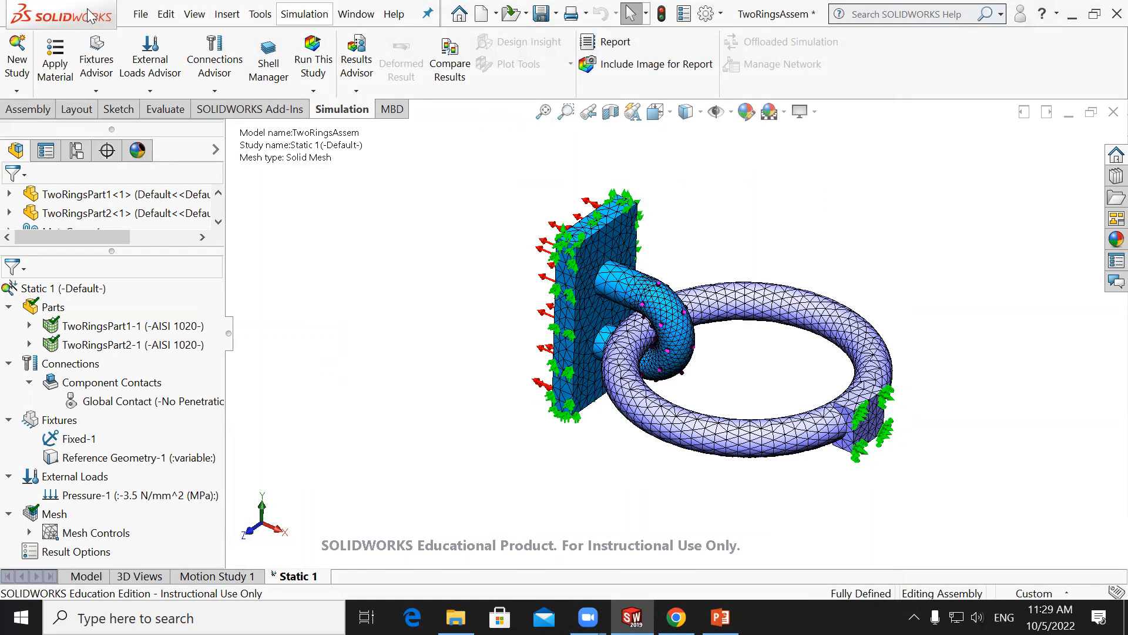
left_click(304, 14)
left_click(319, 470)
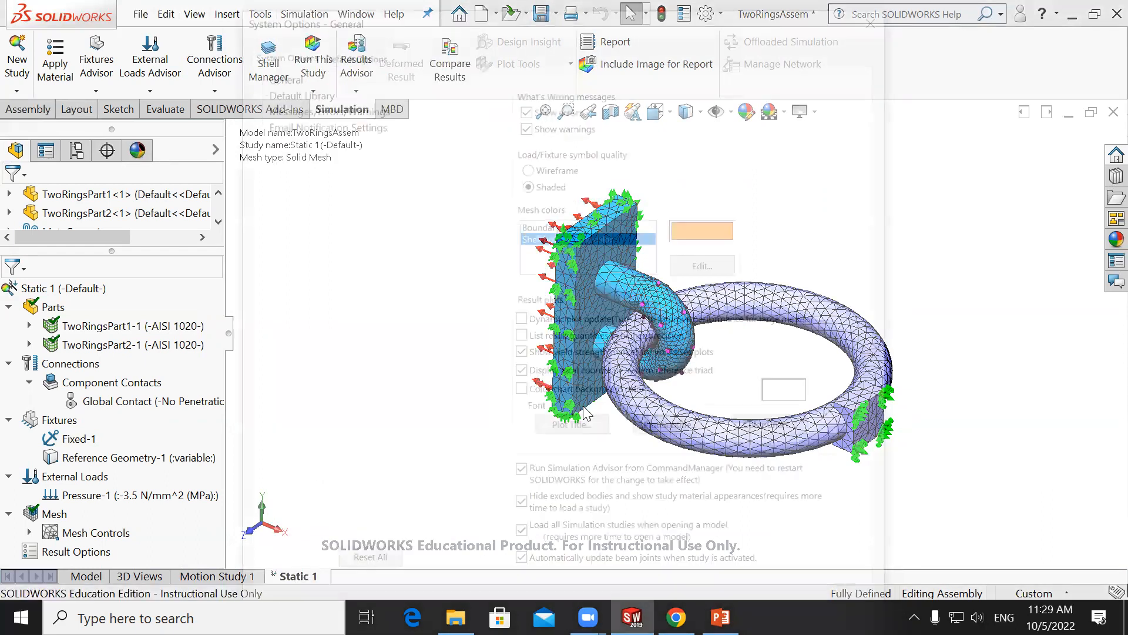
left_click(338, 55)
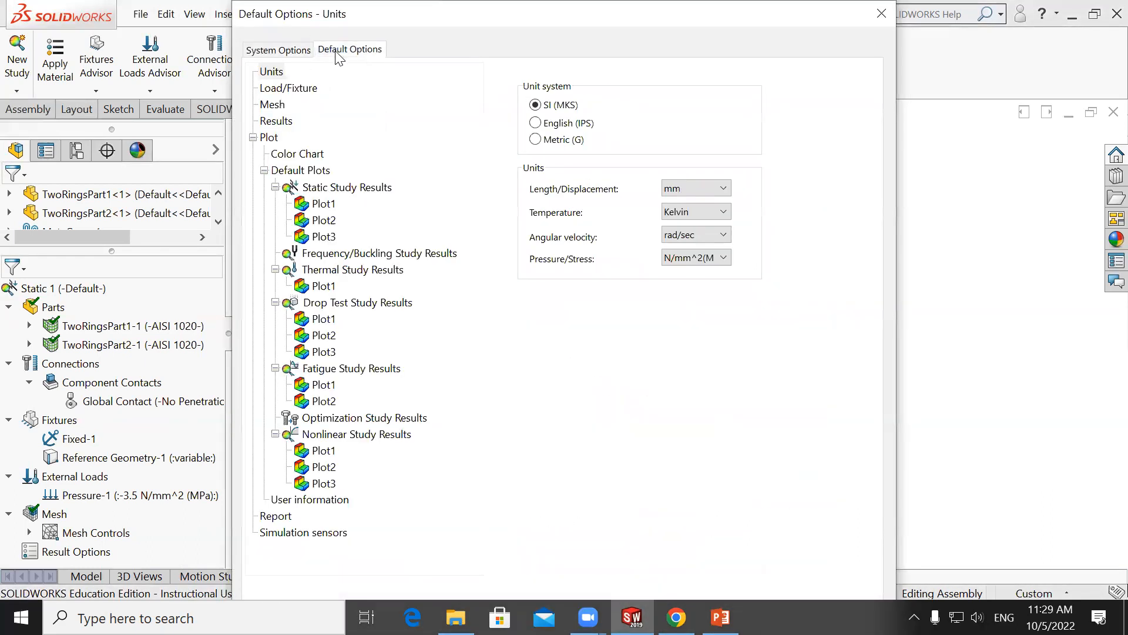
left_click(274, 106)
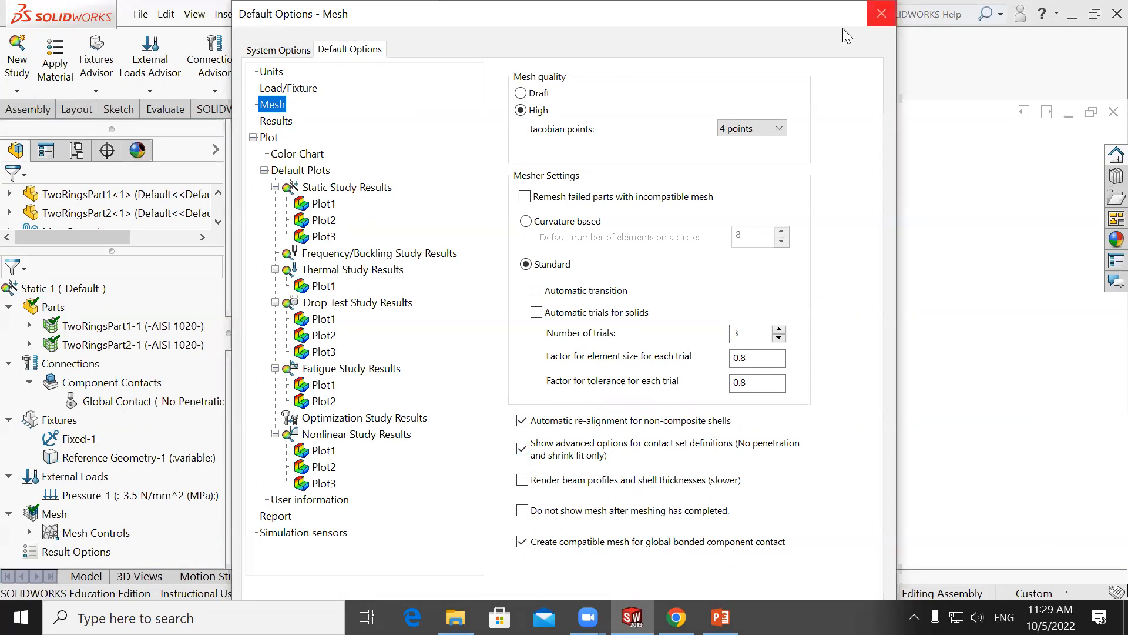
left_click(881, 14)
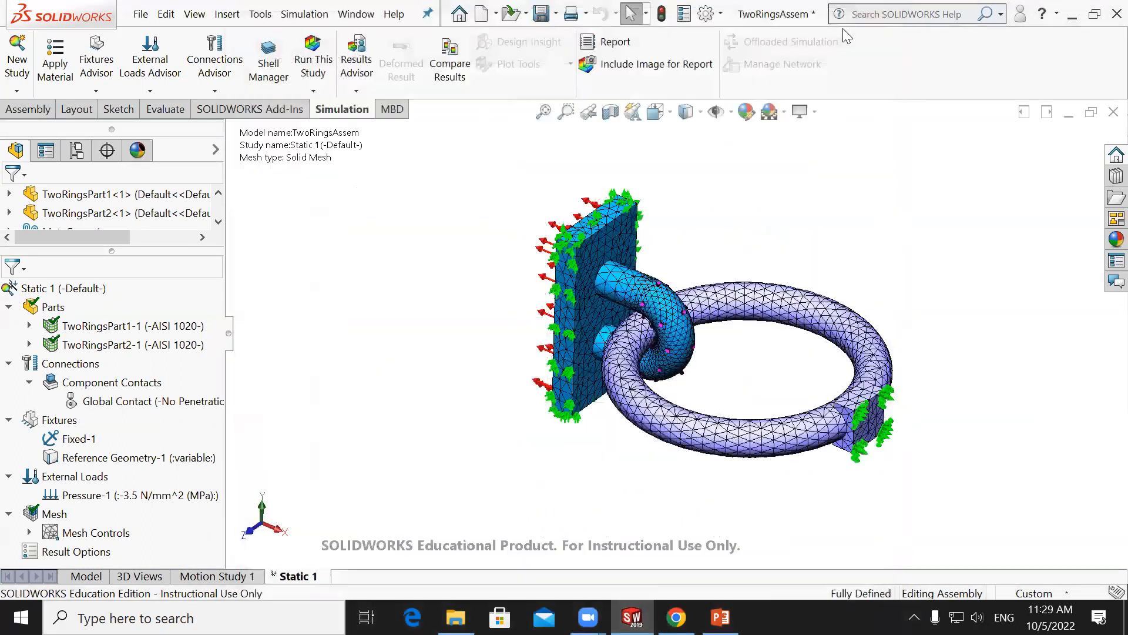
Enable improved accuracy for no-penetration contacting surfaces in the Static 1 study properties and run the study.
right_click(58, 294)
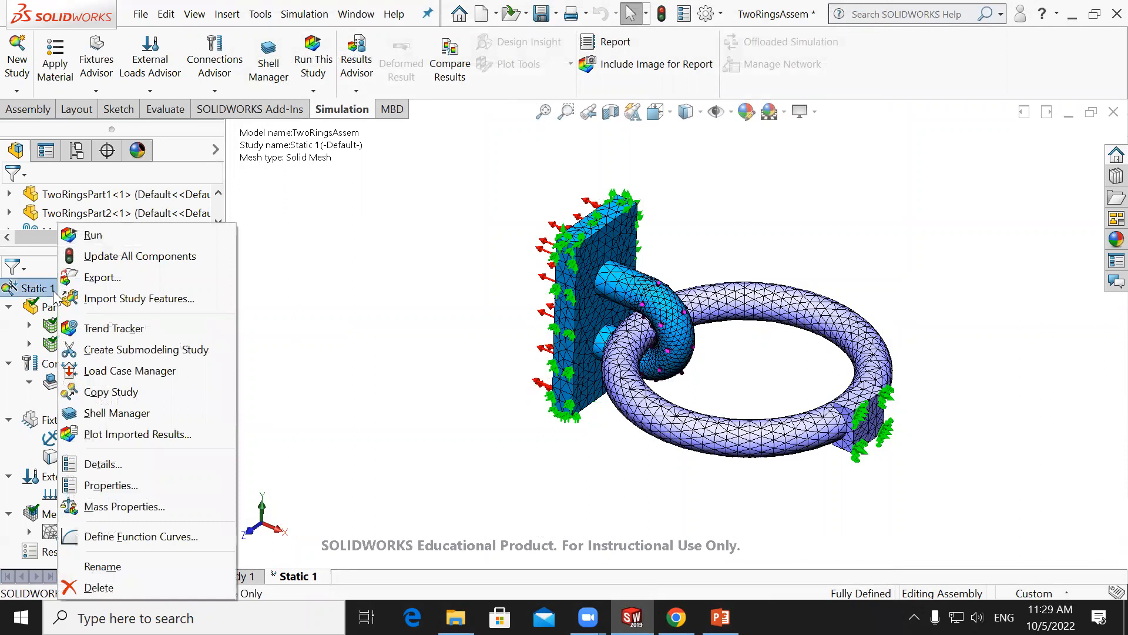
left_click(103, 486)
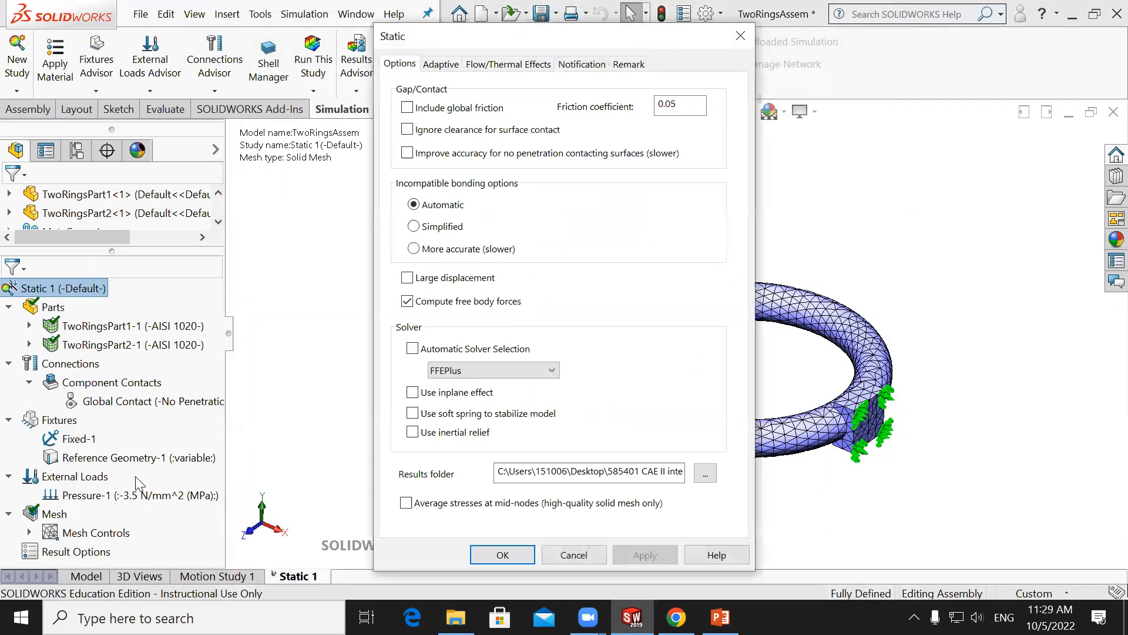
left_click(410, 155)
left_click(478, 549)
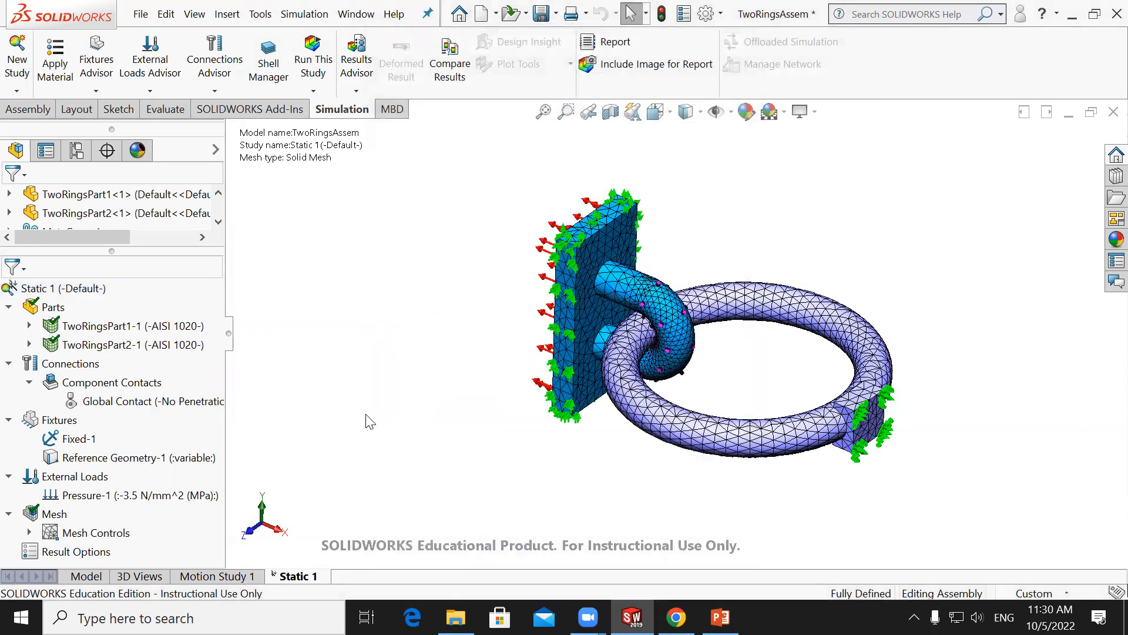
scroll(370, 421, "down", 2)
left_click(320, 60)
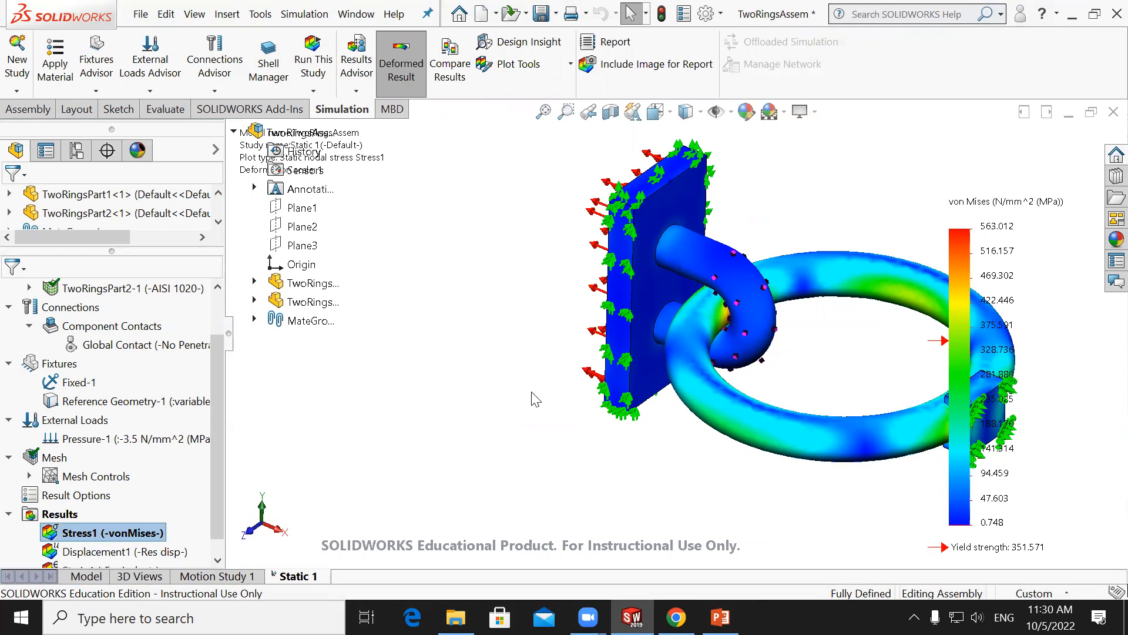
Examine the von Mises stress plot on the two rings, followed by the resultant displacement and equivalent strain plots.
scroll(1036, 371, "down", 1)
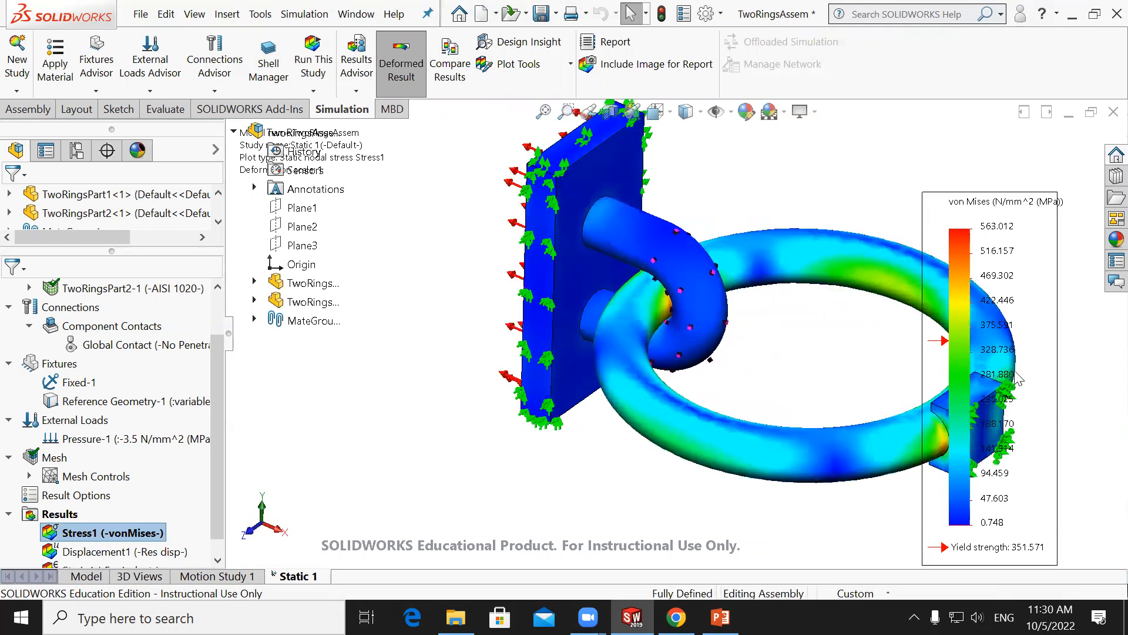
scroll(1036, 371, "up", 2)
scroll(964, 373, "up", 1)
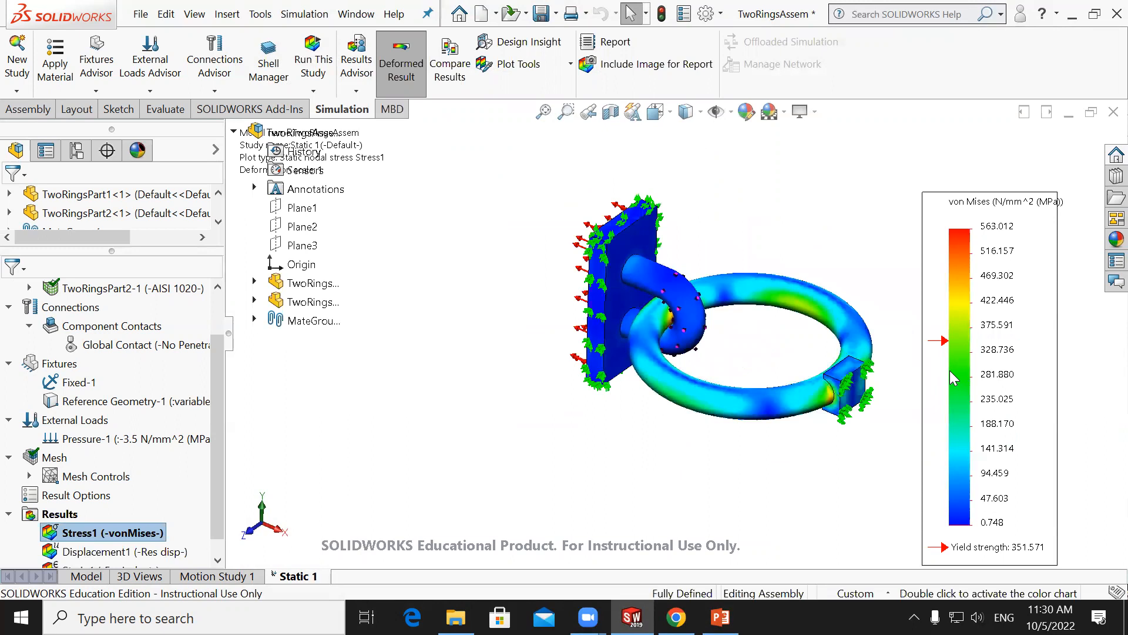
scroll(949, 370, "down", 2)
scroll(611, 264, "up", 1)
scroll(588, 239, "down", 1)
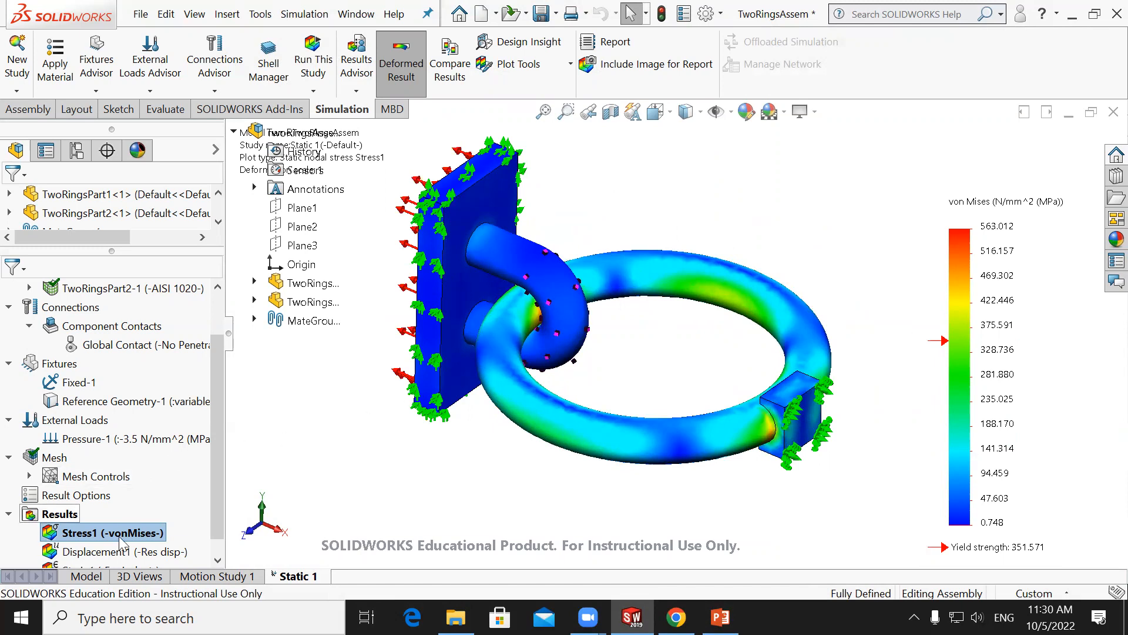
double_click(103, 551)
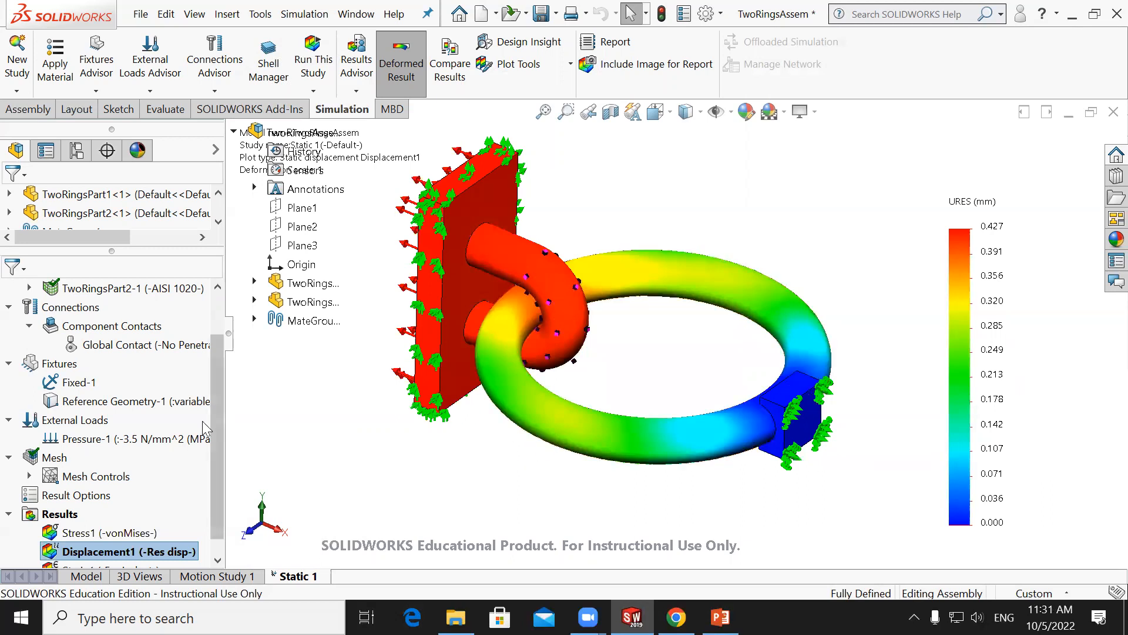
scroll(220, 461, "down", 1)
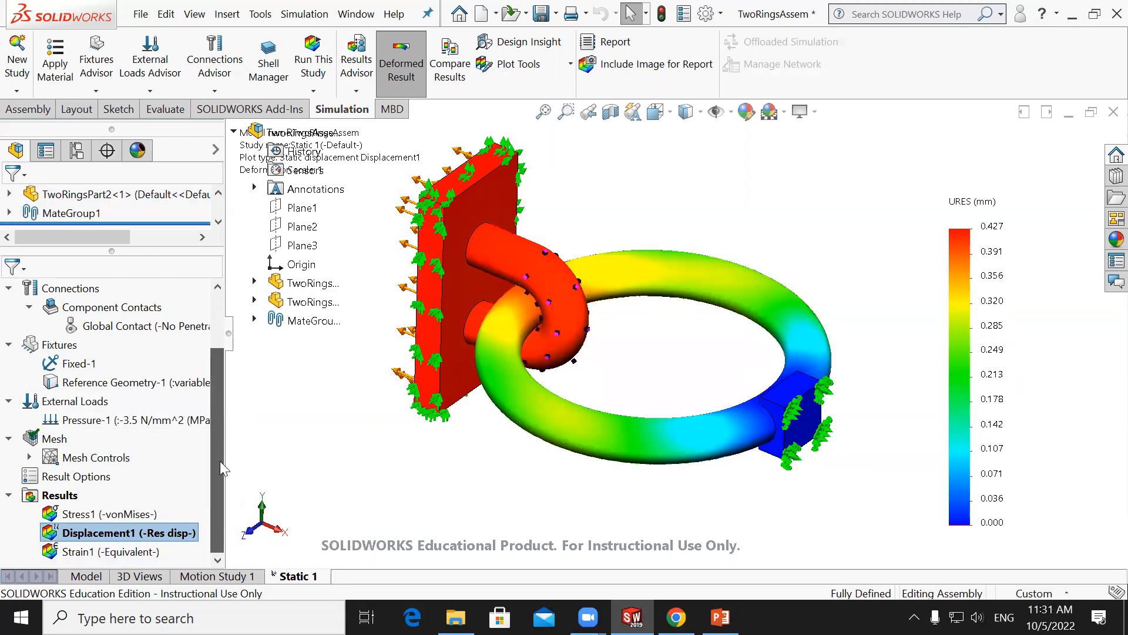
double_click(104, 553)
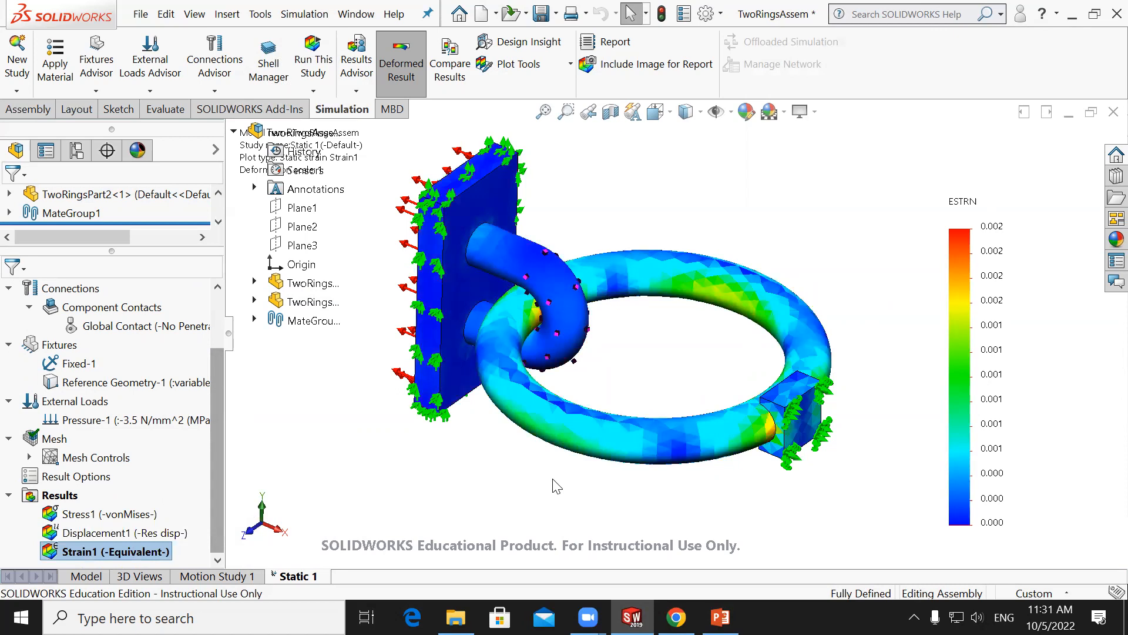
Display the resultant displacement plot with its deformed shape at the automatic scale instead of true scale.
left_click(127, 530)
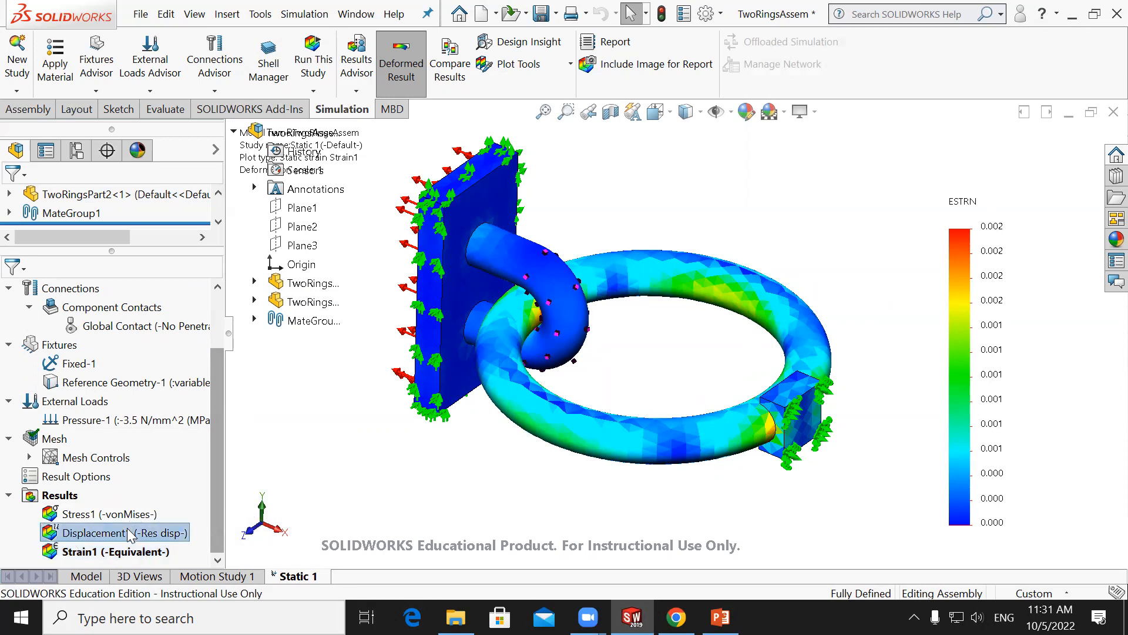
right_click(127, 530)
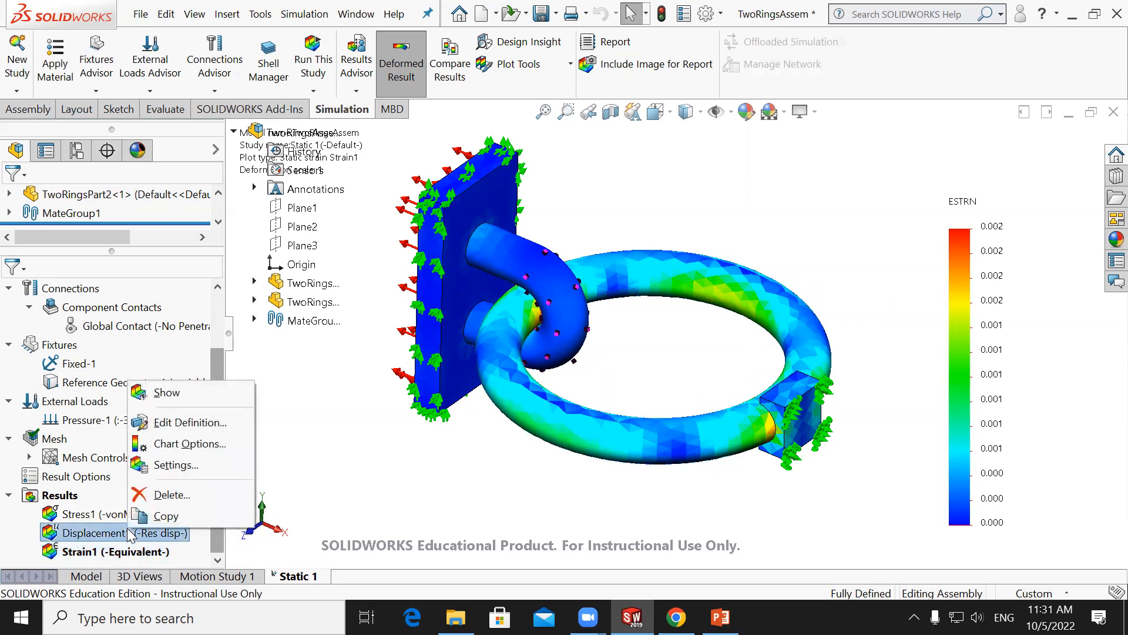
double_click(134, 532)
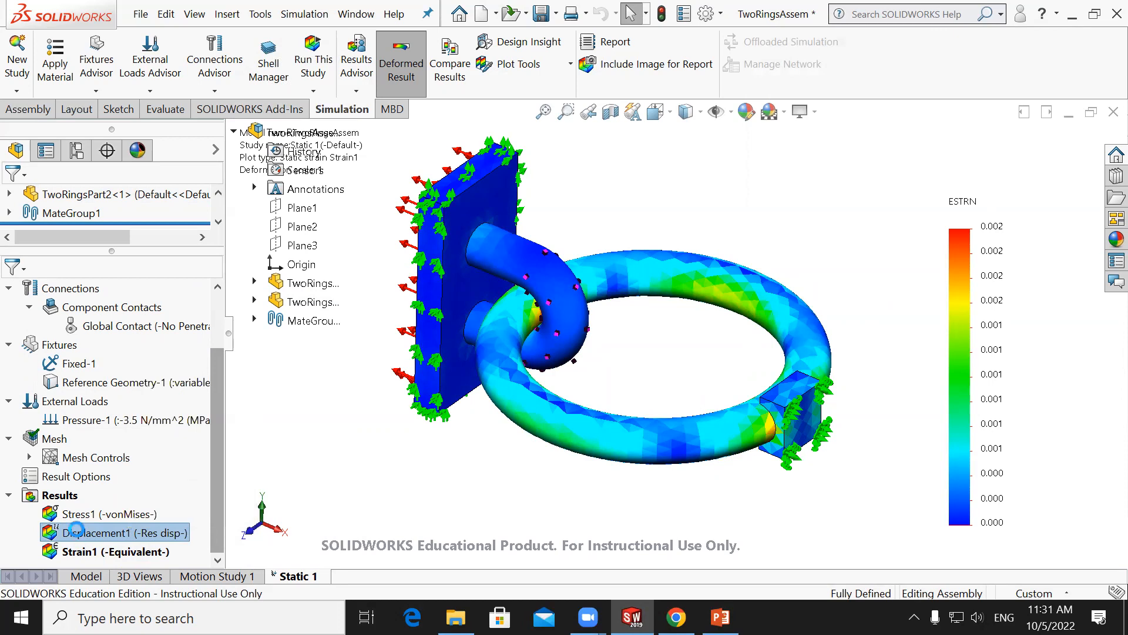
right_click(136, 532)
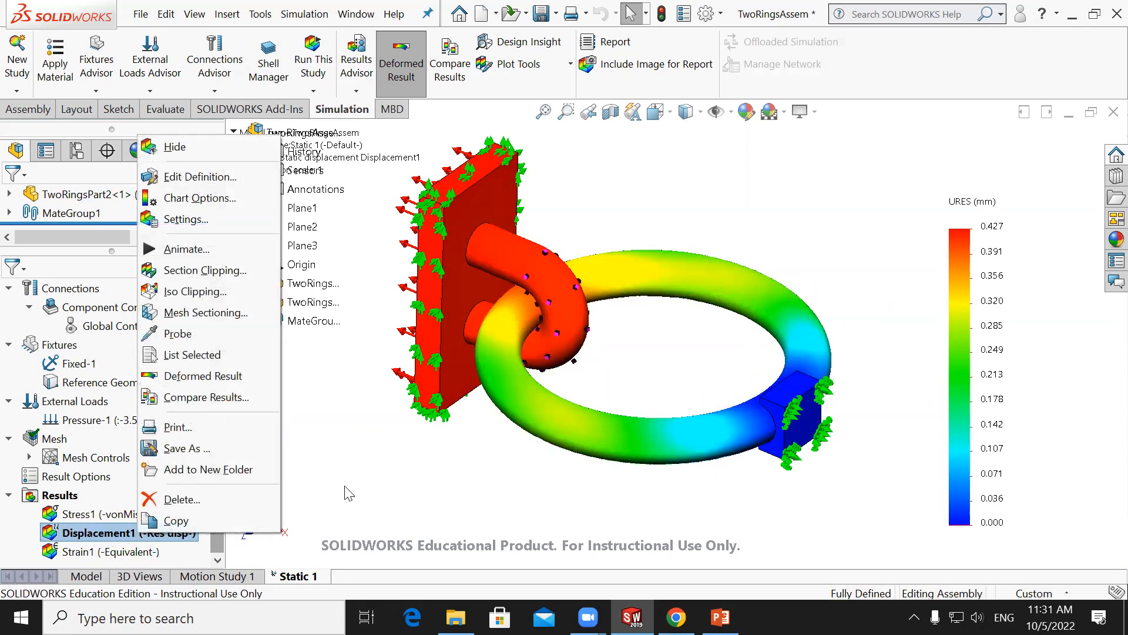
double_click(112, 528)
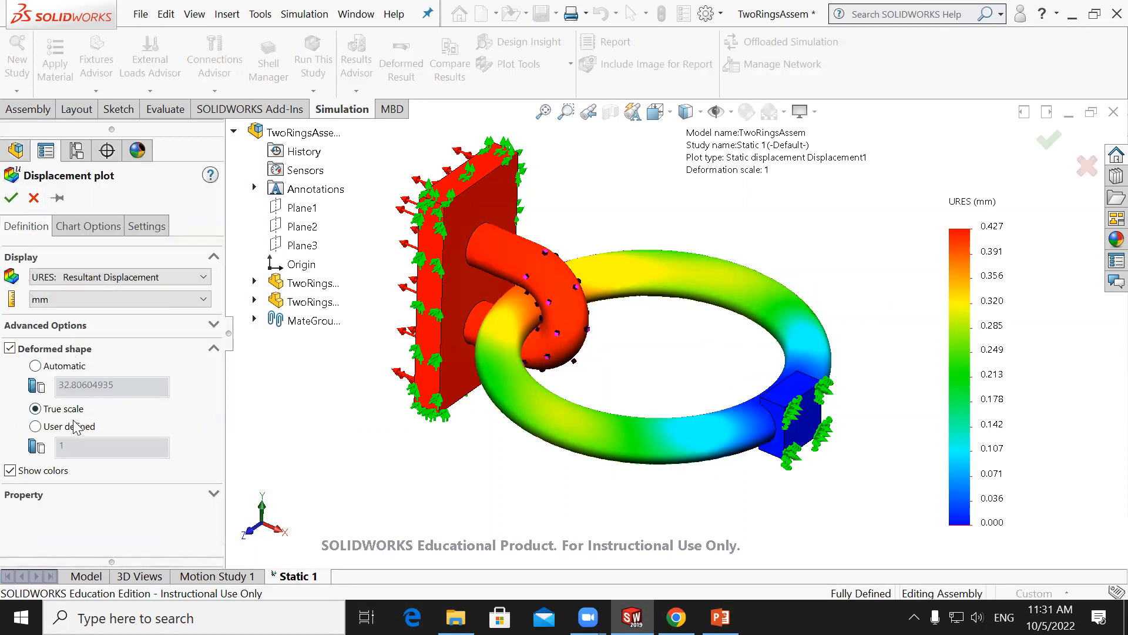
left_click(36, 367)
left_click(11, 197)
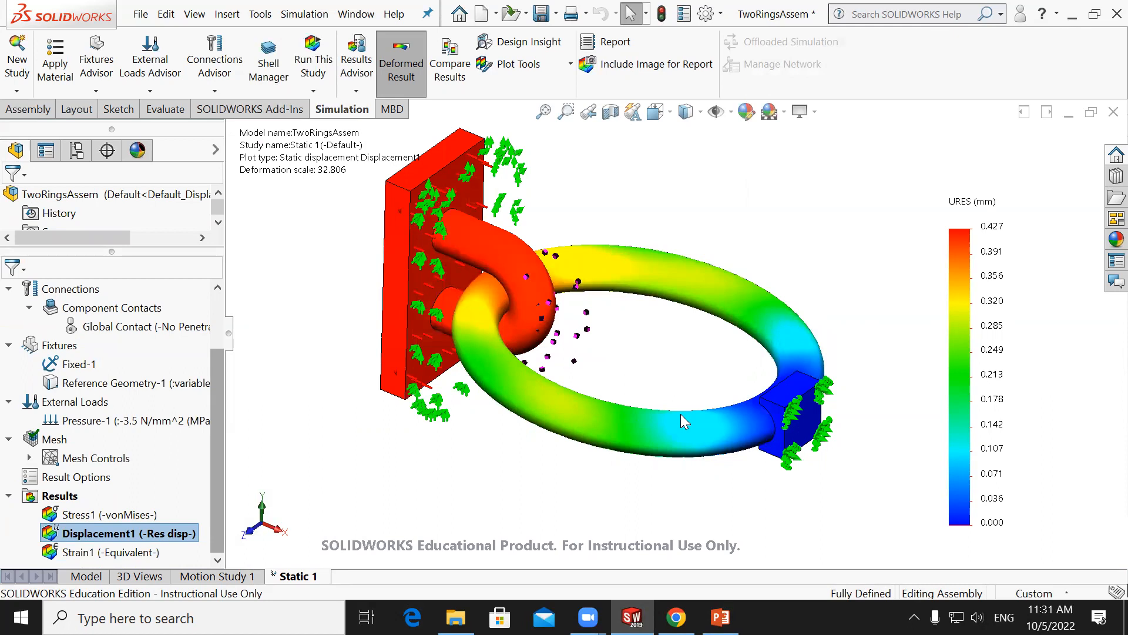
middle_click_drag(687, 386, 682, 432)
mouse_move(693, 396)
middle_mouse_down()
mouse_move(725, 358)
mouse_move(702, 399)
middle_mouse_up()
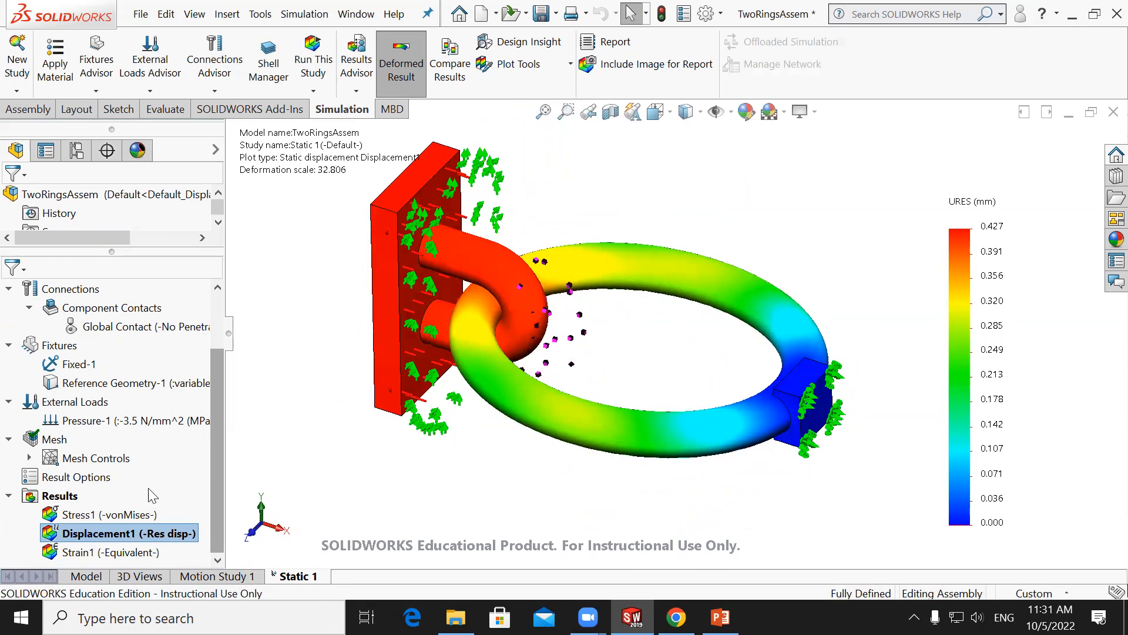
Set the displacement plot's deformed shape to true scale, and play its animation at speed 5 before closing it.
double_click(112, 531)
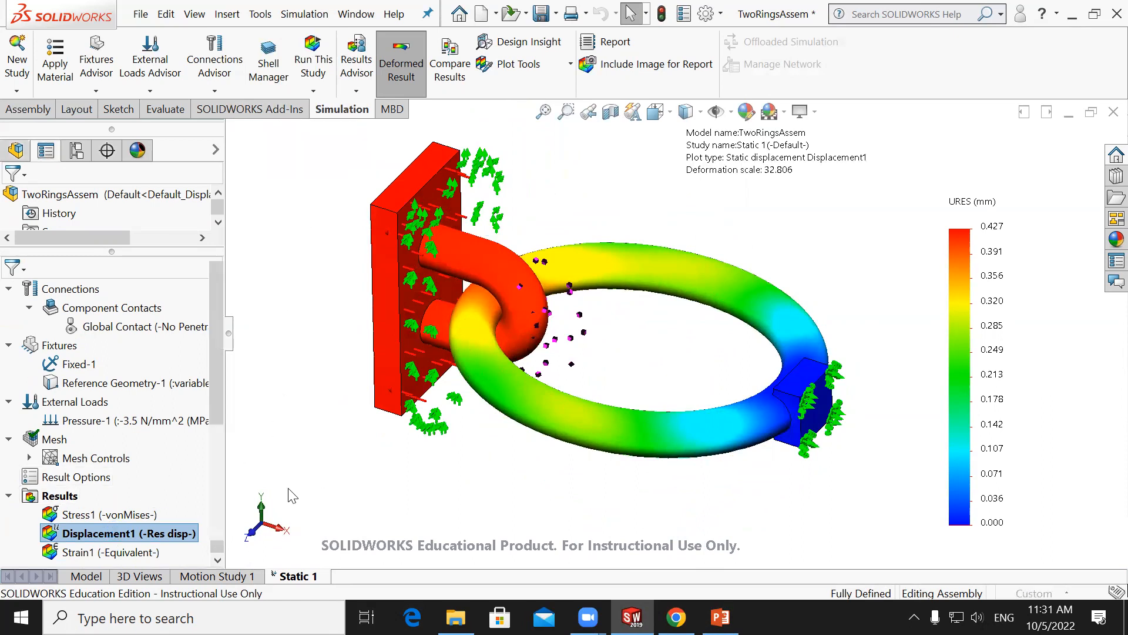
left_click(36, 409)
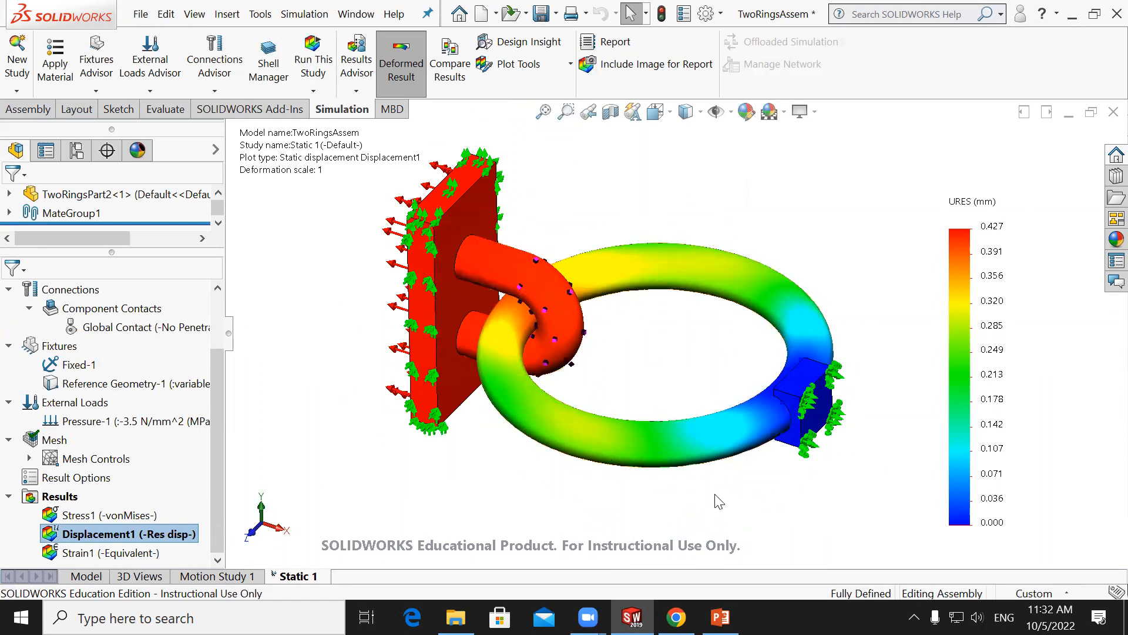
right_click(106, 533)
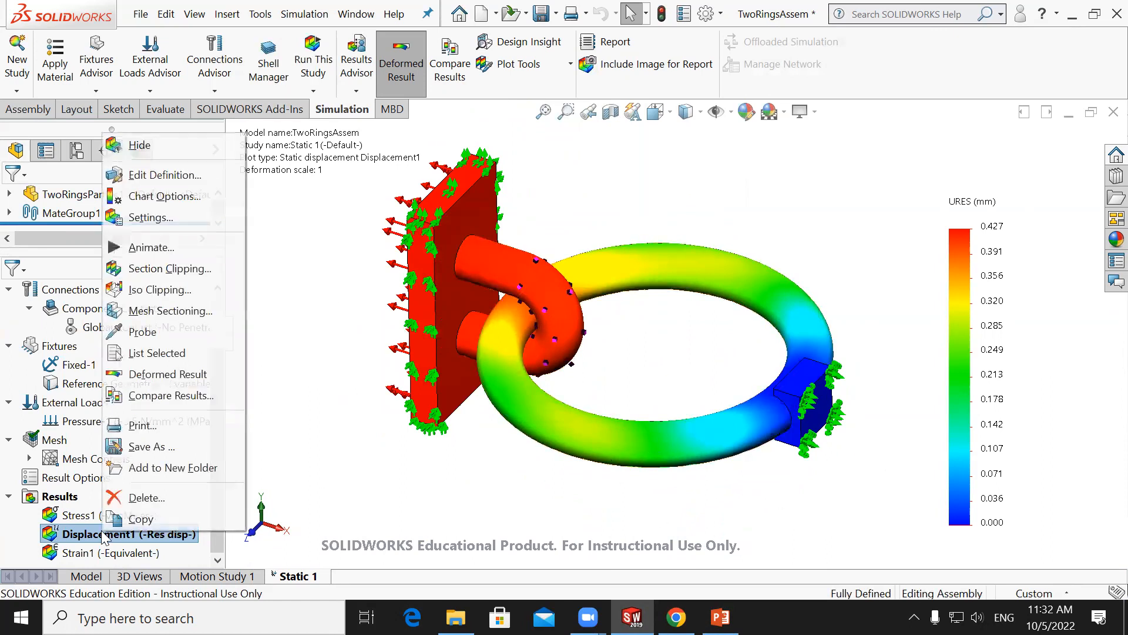
left_click(139, 247)
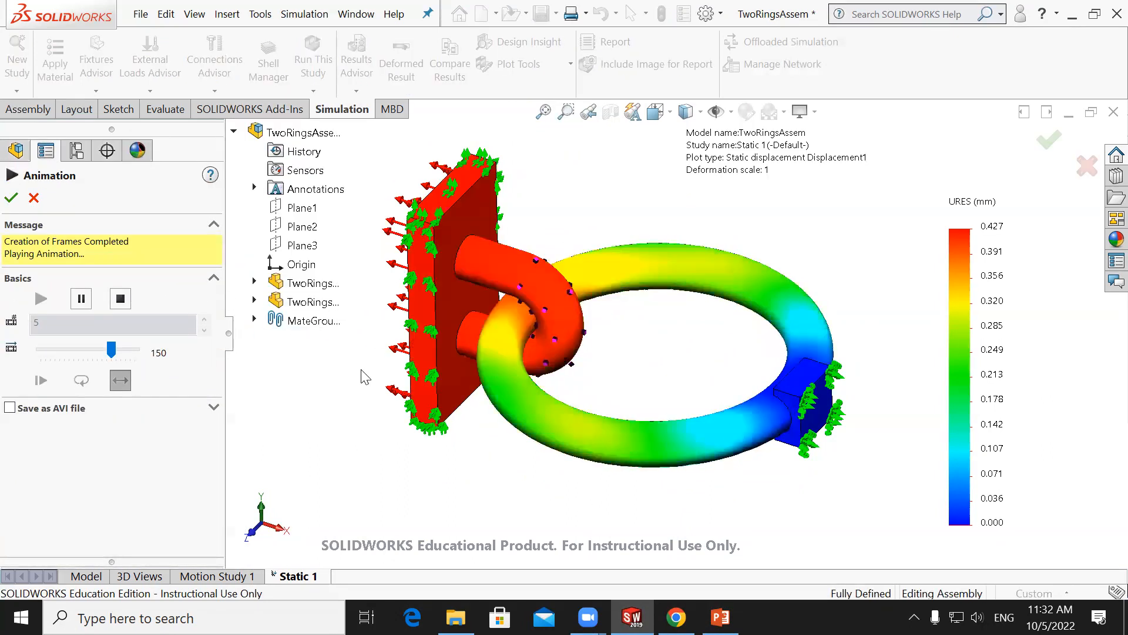
left_click_drag(113, 350, 44, 349)
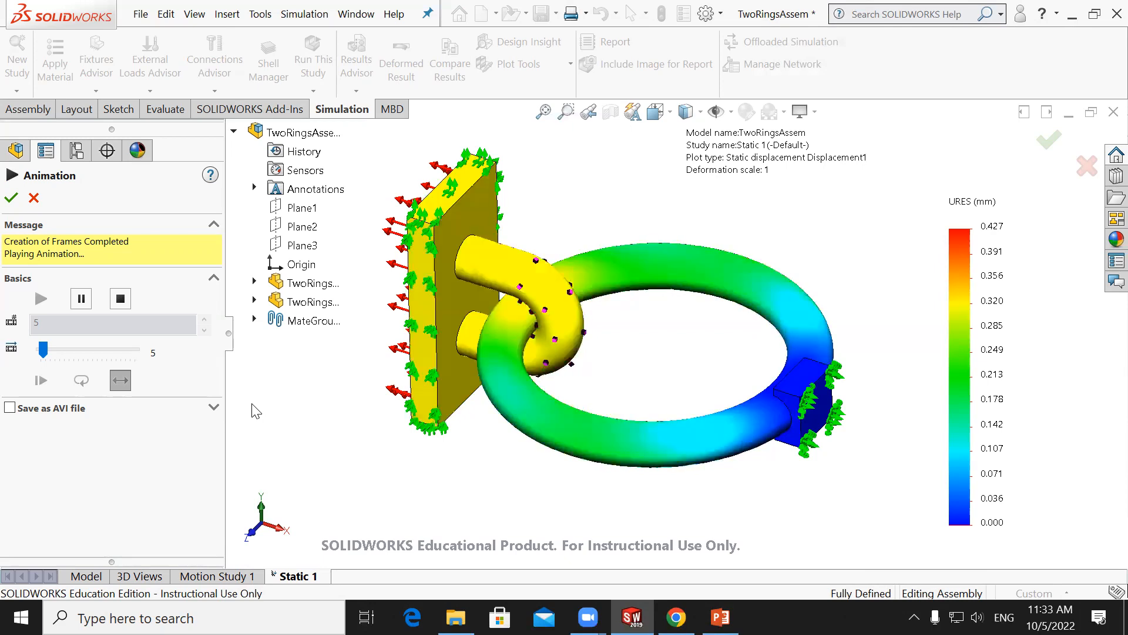
left_click(120, 298)
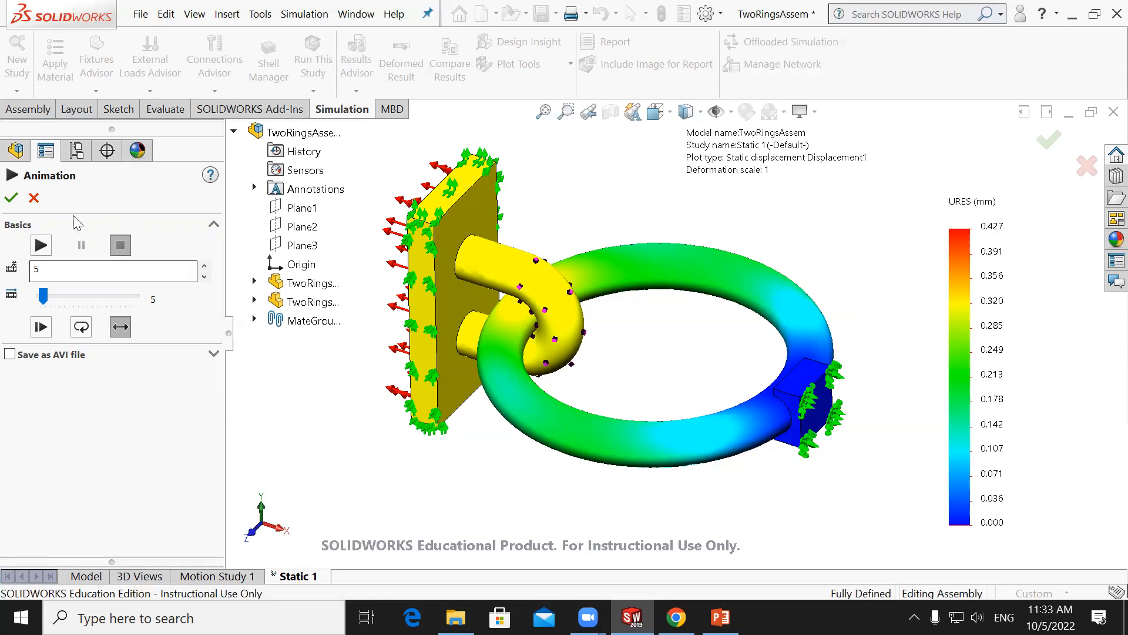
left_click(39, 200)
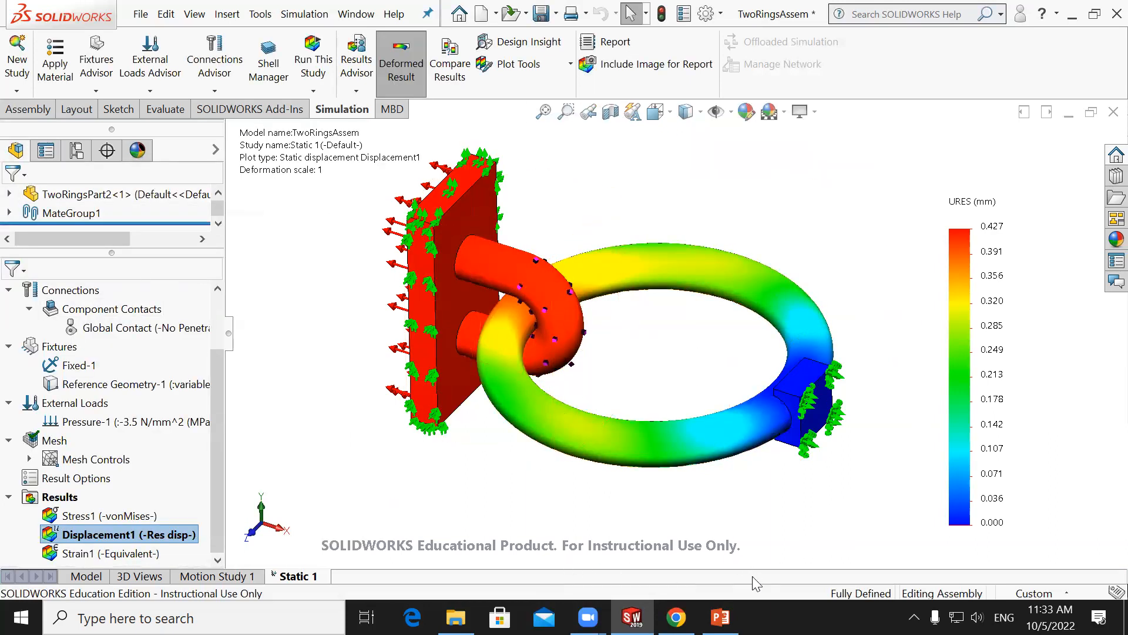
Switch to Chrome and review the Lesson 3 Post-Test quiz page from its problem statement down to the attempt information.
mouse_move(720, 617)
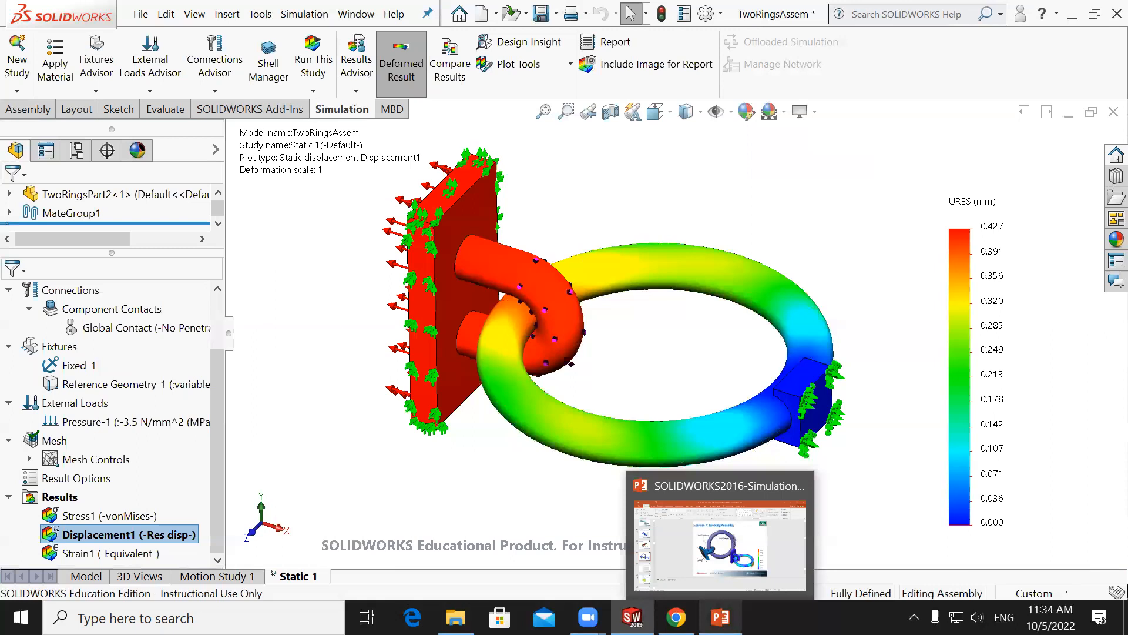
left_click(676, 617)
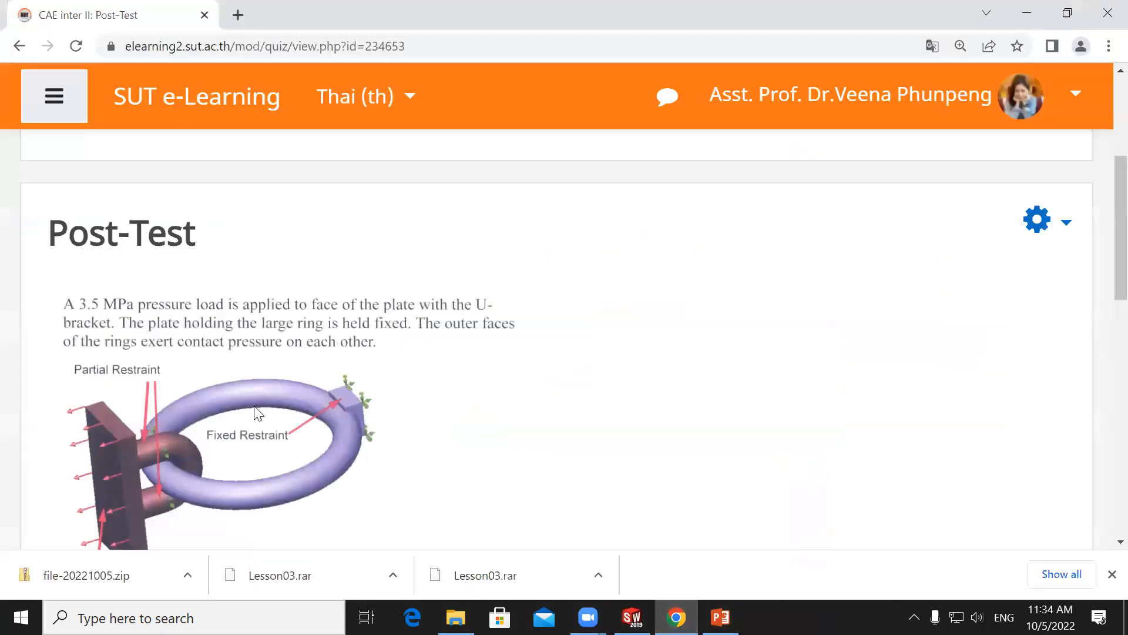
scroll(441, 403, "down", 3)
scroll(448, 406, "down", 1)
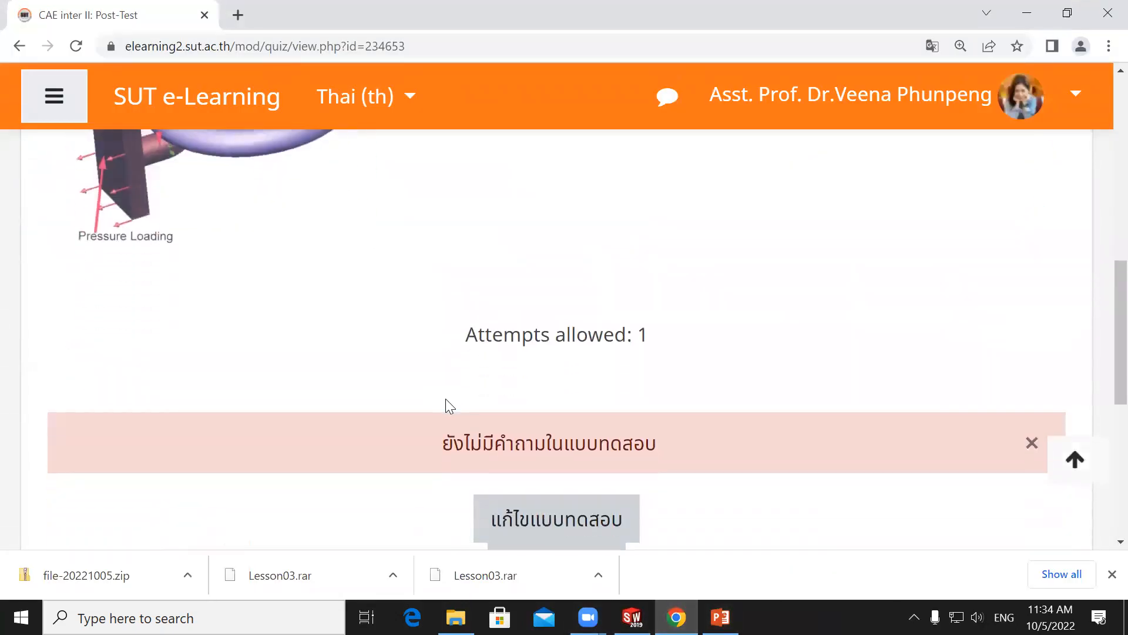
scroll(445, 400, "down", 4)
scroll(447, 400, "up", 10)
scroll(456, 403, "down", 2, "ctrl")
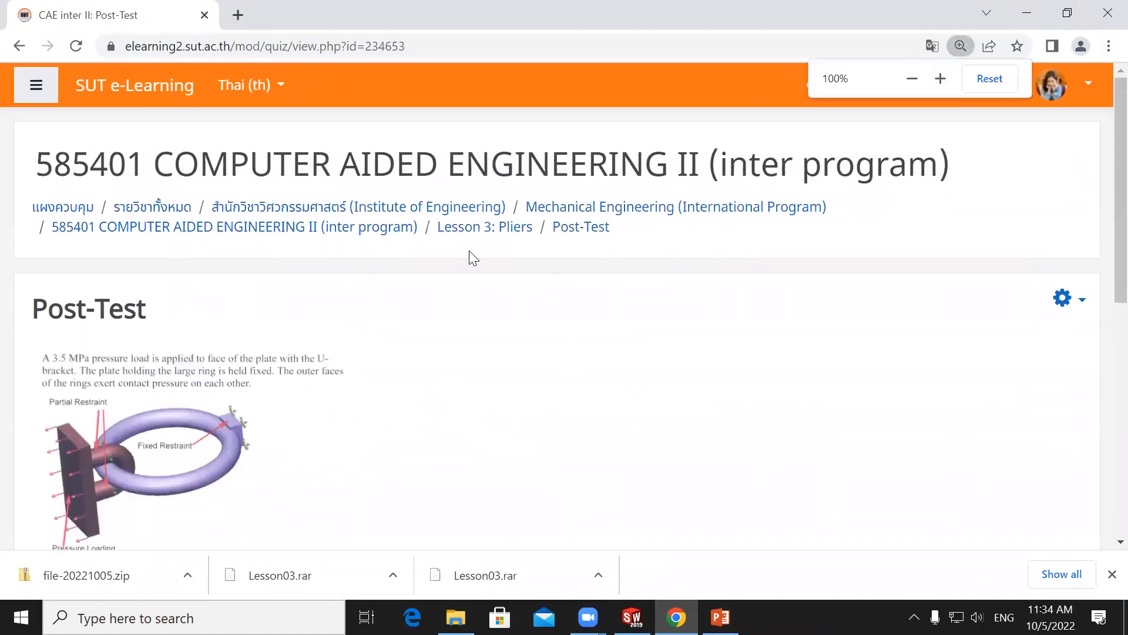
Go to the Lesson 3: Pliers section of the course and open the HW assignment's settings.
left_click(465, 233)
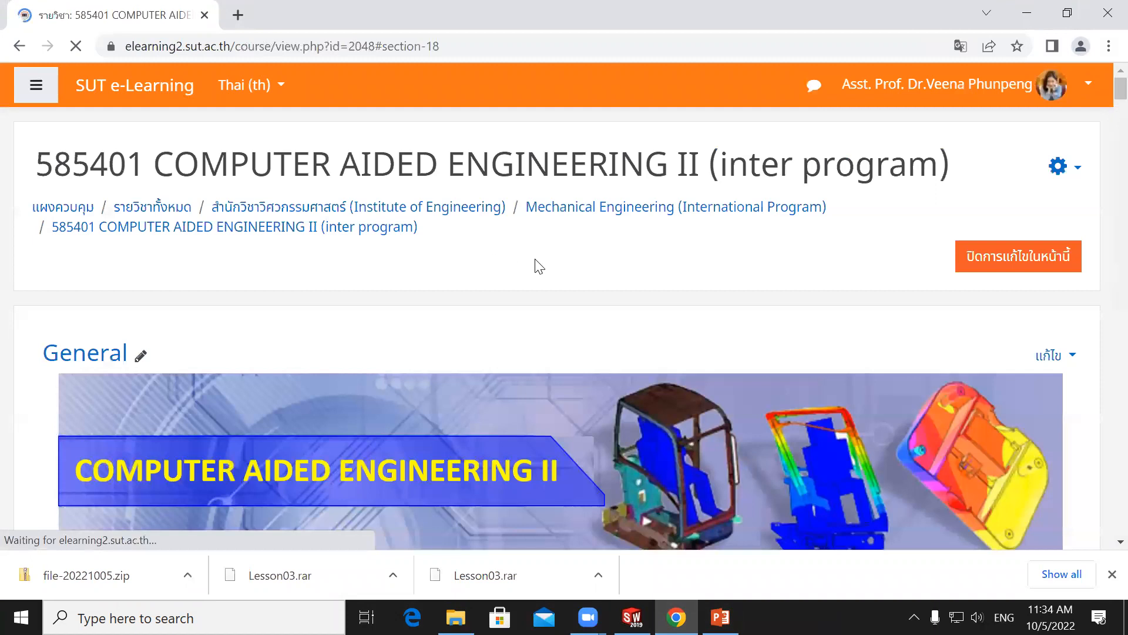
scroll(563, 285, "down", 3)
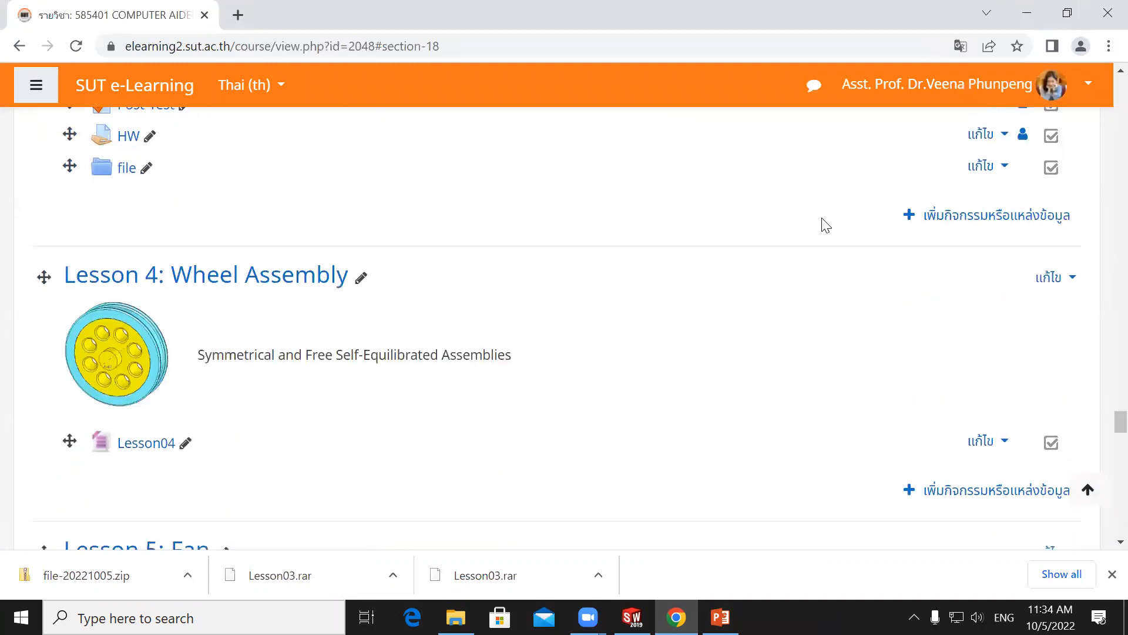
scroll(194, 226, "up", 2)
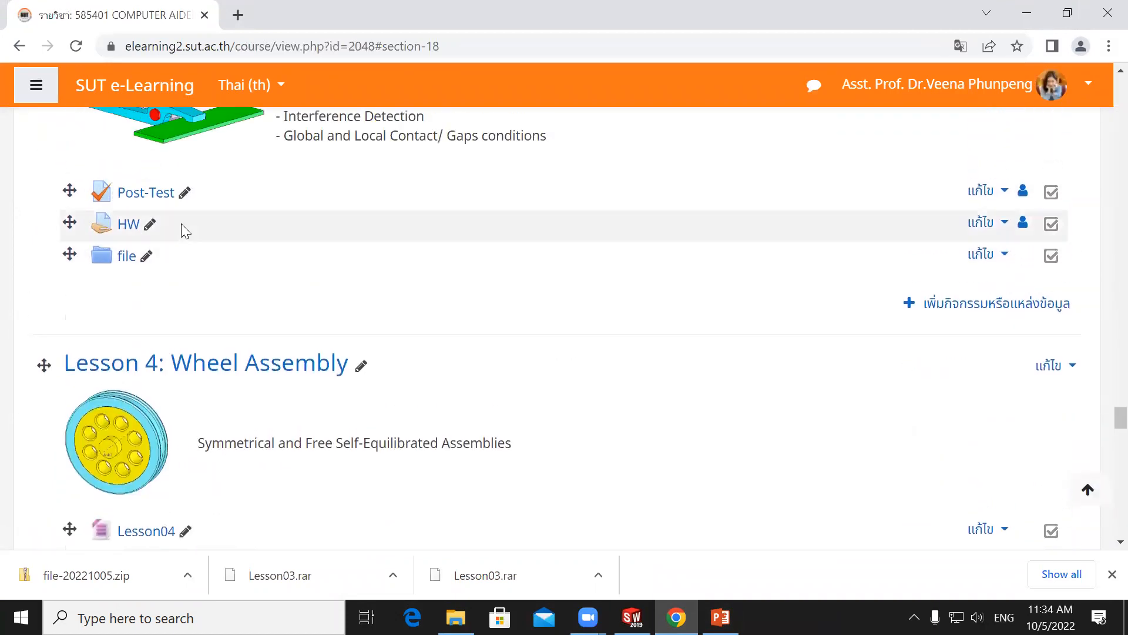
scroll(162, 232, "up", 3)
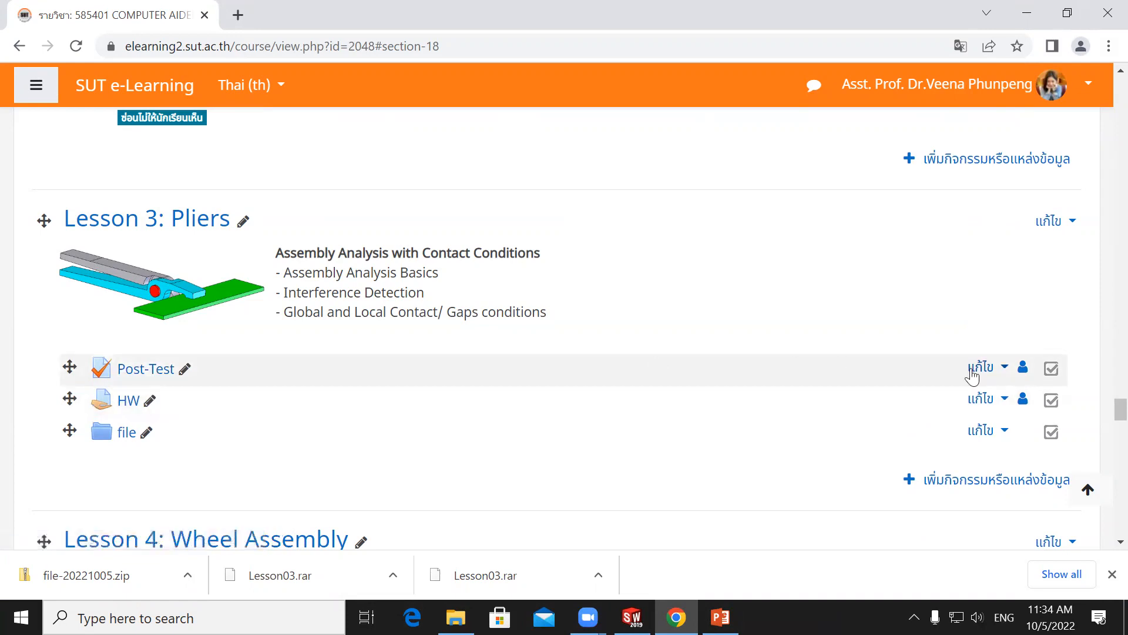
left_click(989, 406)
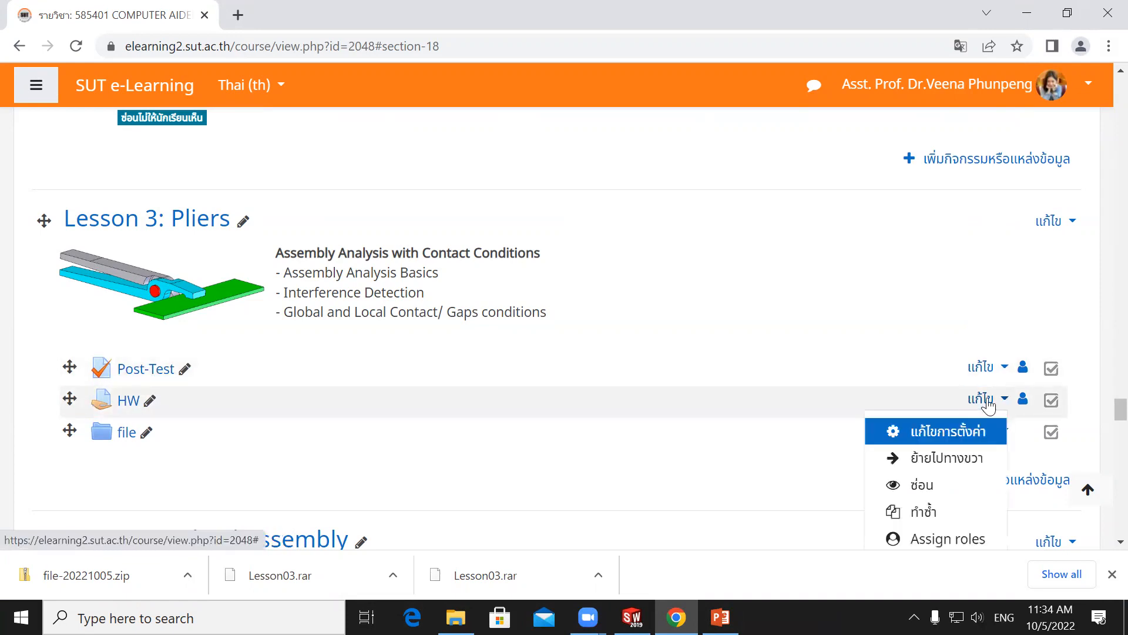
left_click(947, 431)
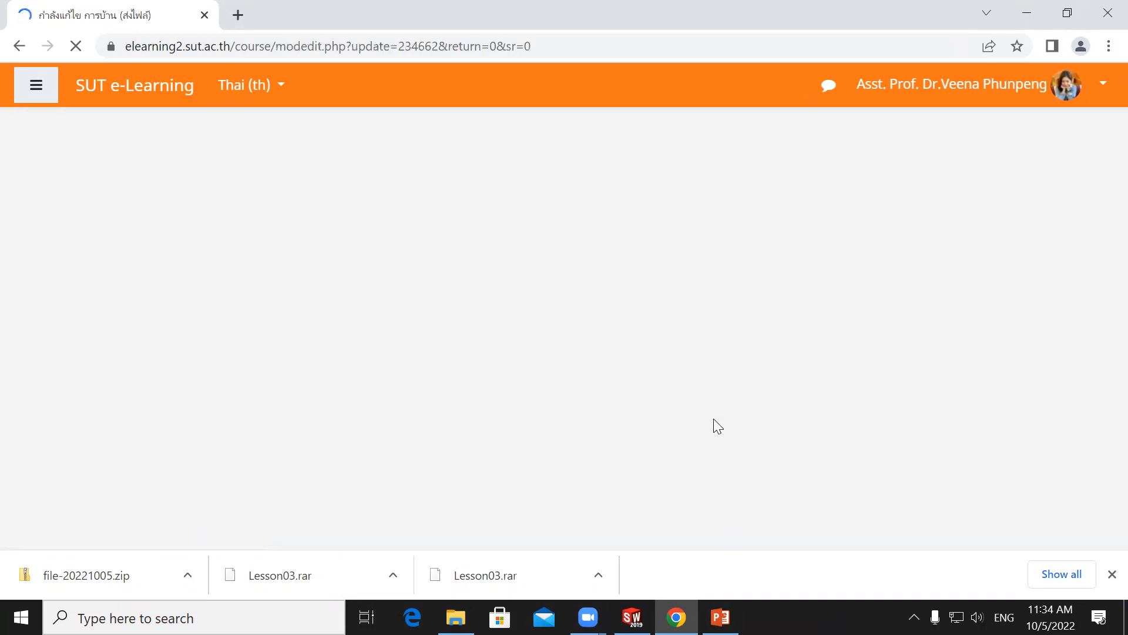
Check the HW assignment's submission opening and due dates against the system calendar, and return to the course page.
scroll(259, 435, "down", 8)
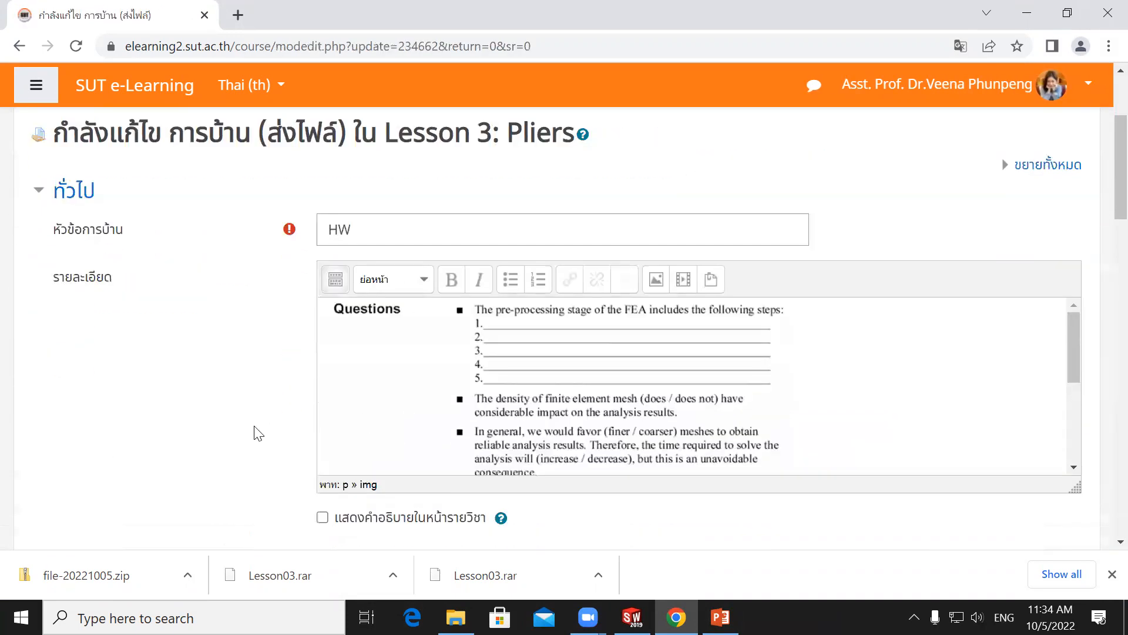
scroll(262, 437, "down", 4)
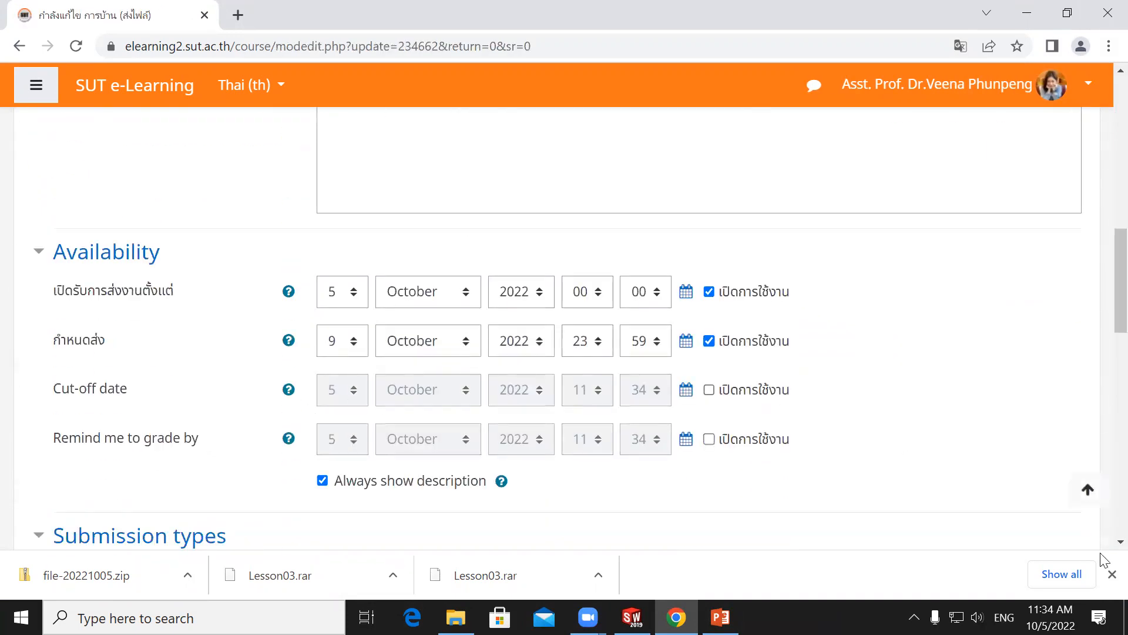
left_click(1051, 614)
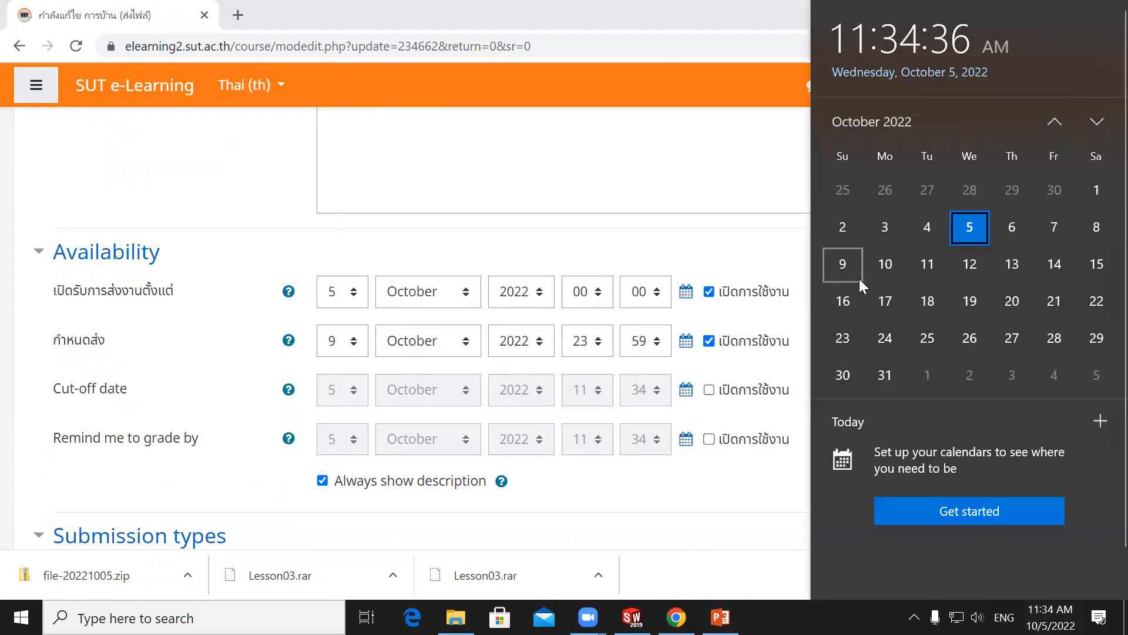
left_click(242, 207)
scroll(295, 456, "down", 15)
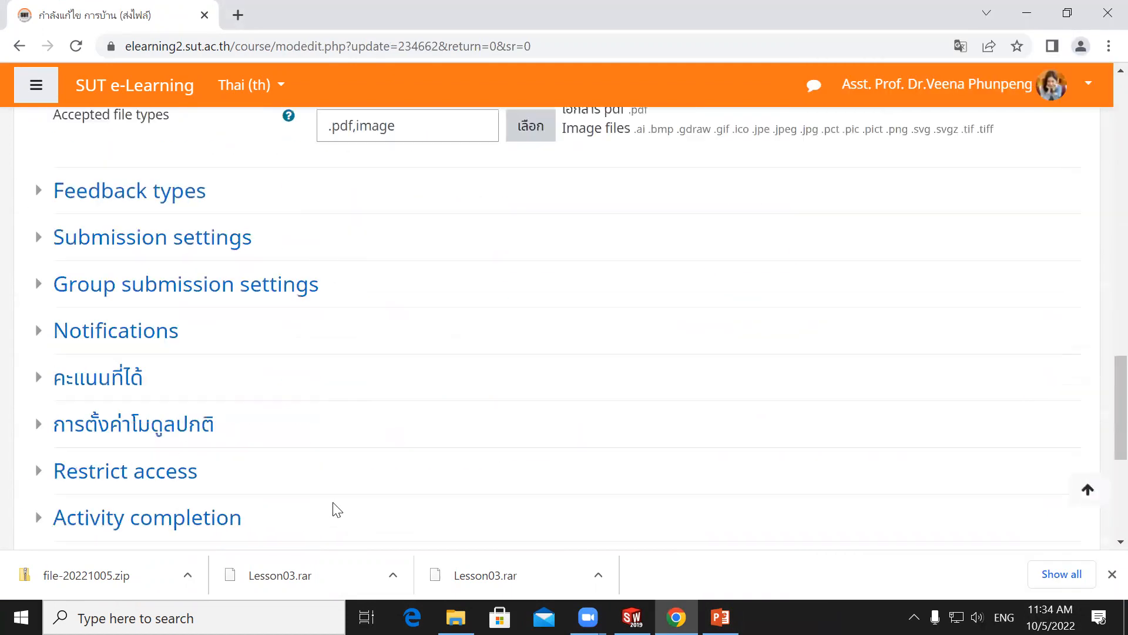
left_click(429, 374)
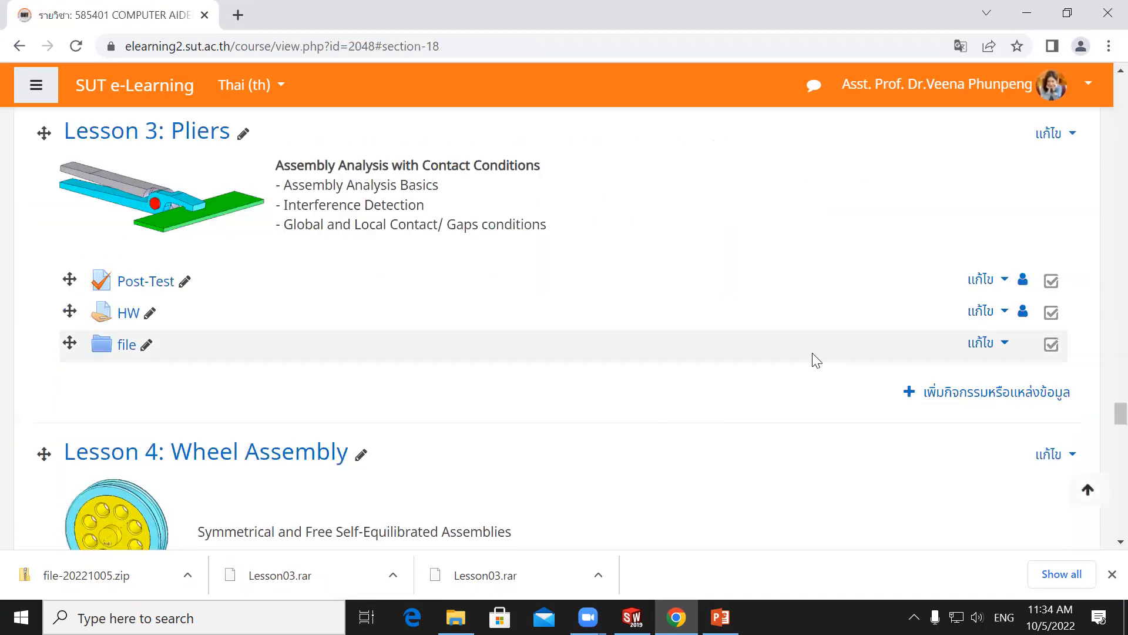
Open the settings of the Lesson 3 Post-Test quiz.
left_click(1007, 285)
left_click(1007, 285)
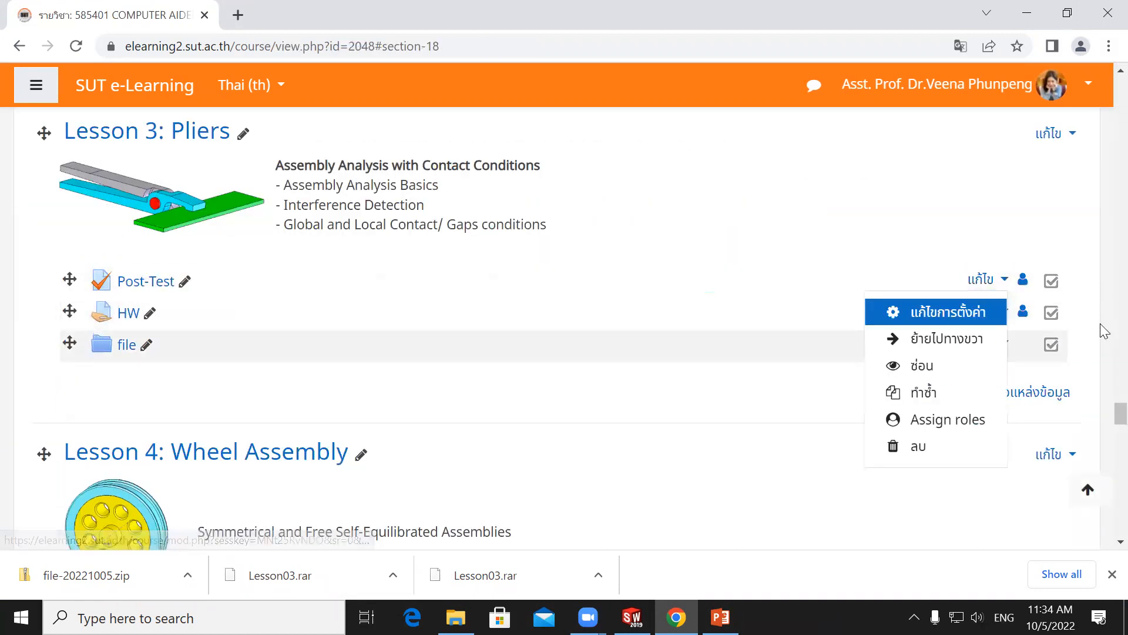
left_click(934, 318)
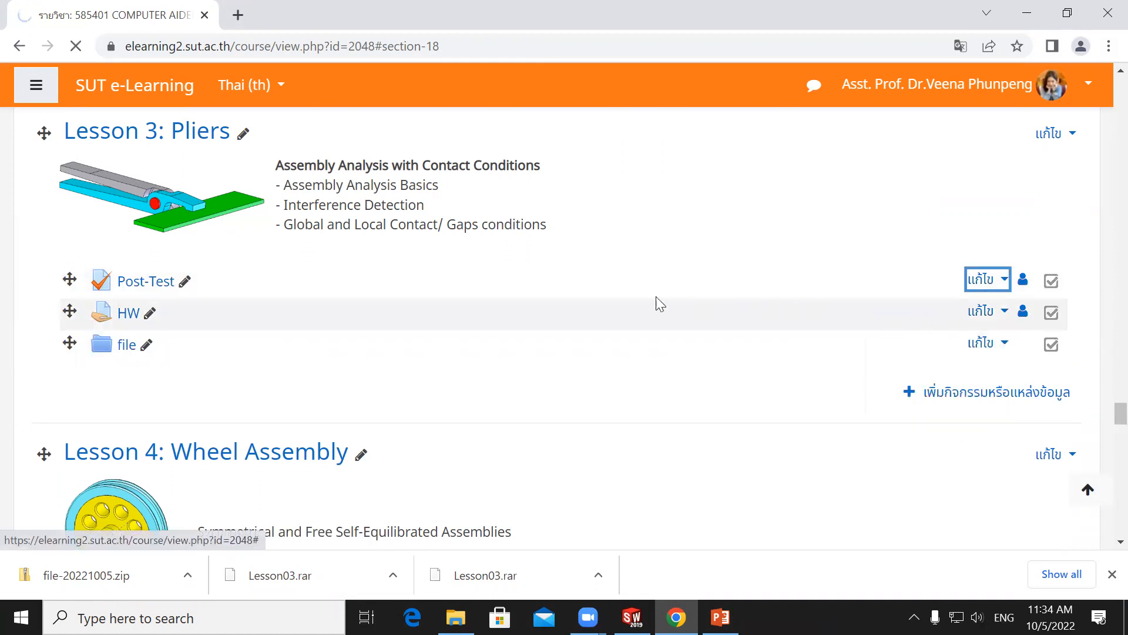